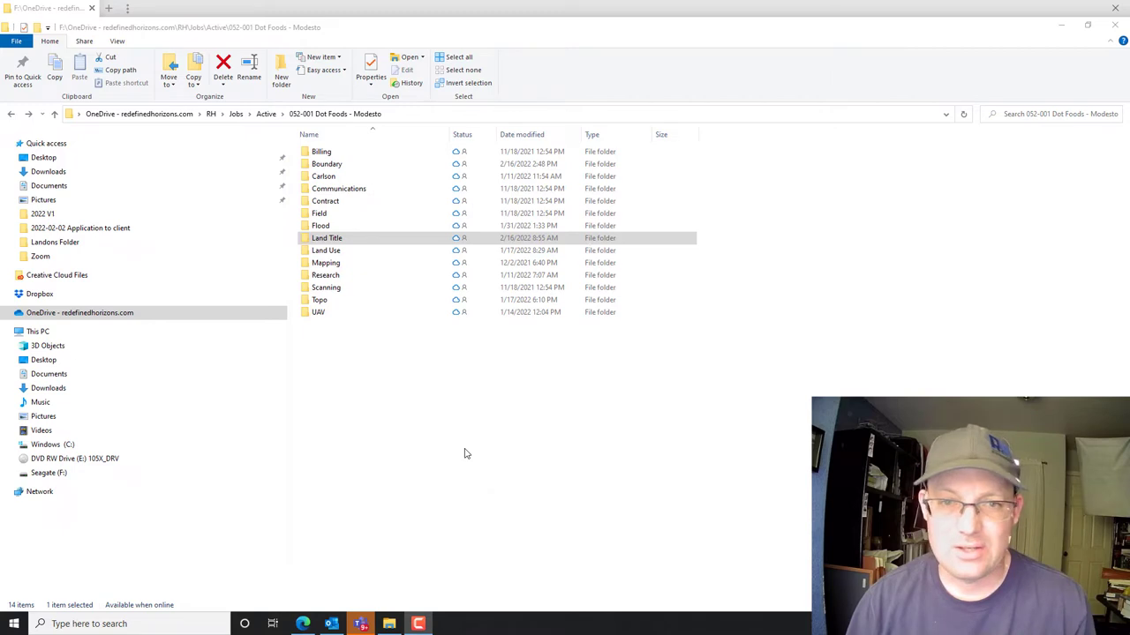
Open the Land Title folder of the 052-001 Dot Foods - Modesto job and open 2022-02-11 LTR.pdf.
left_click(321, 241)
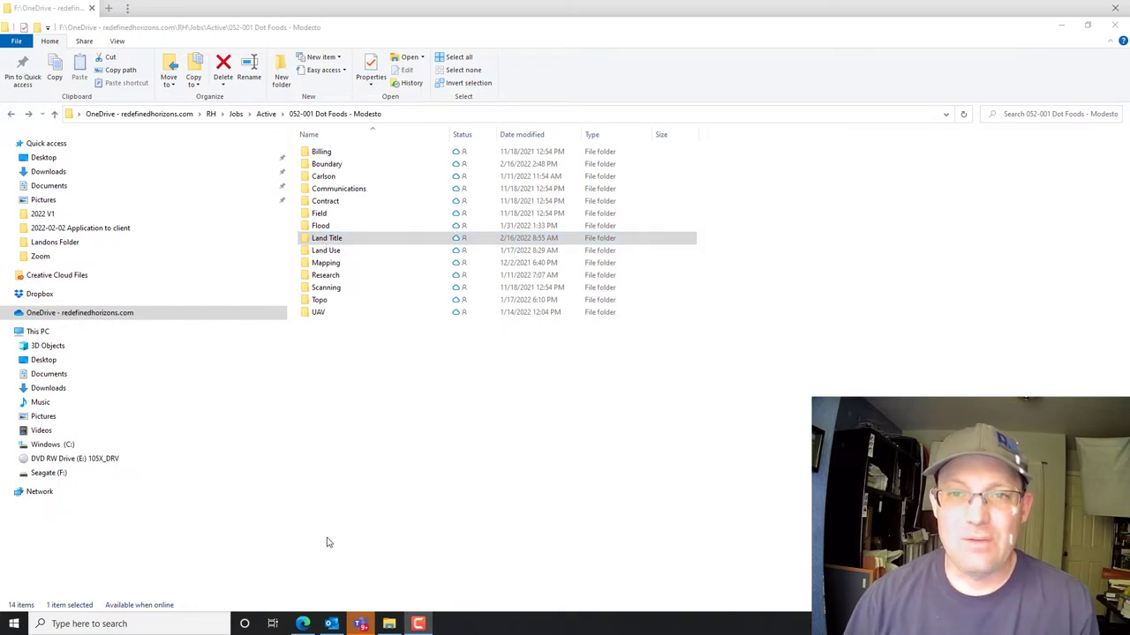
double_click(361, 244)
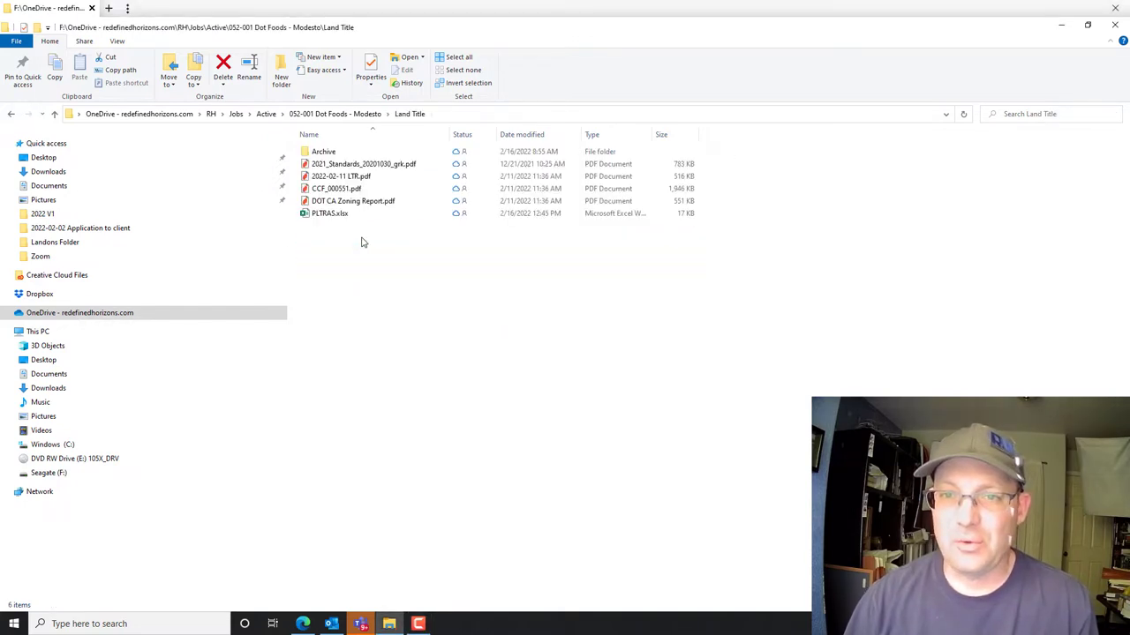
left_click(319, 177)
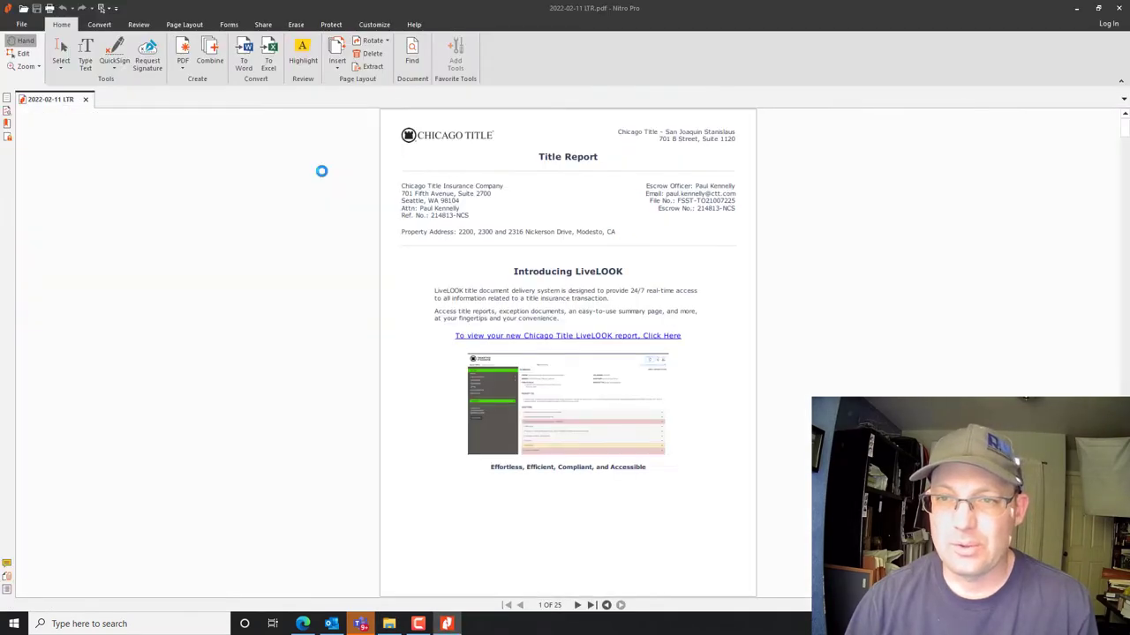
Scroll the 2022-02-11 LTR report past the legal description to the exceptions on page 10.
scroll(793, 384, "down", 15)
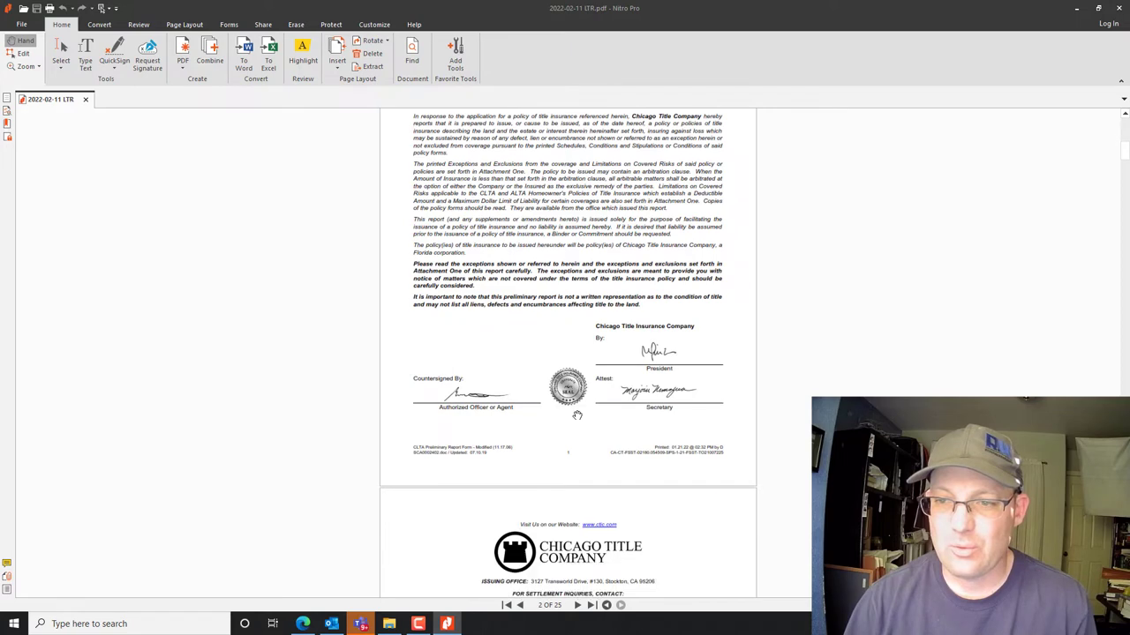
scroll(578, 414, "down", 3)
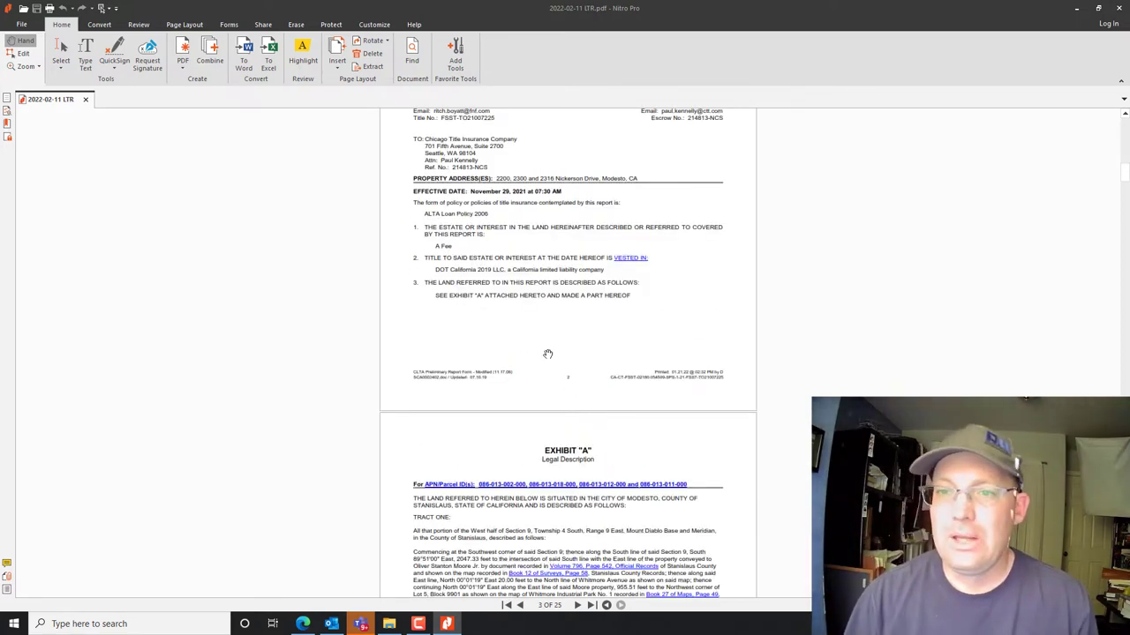
scroll(547, 354, "down", 3)
scroll(547, 353, "down", 5)
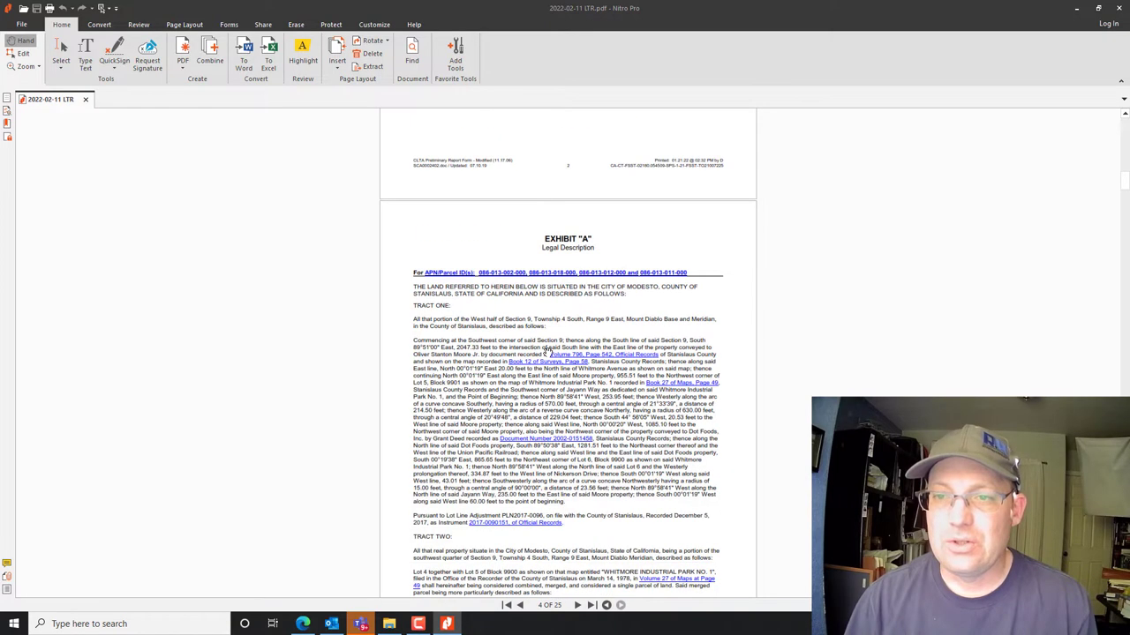
scroll(549, 359, "up", 8)
scroll(640, 322, "down", 12)
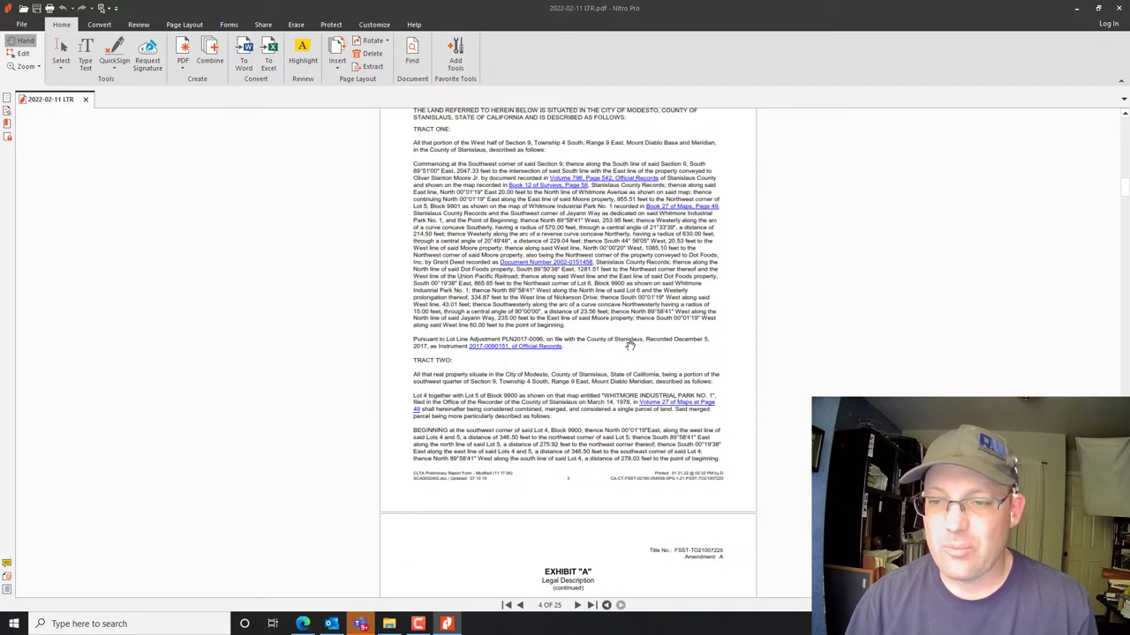
scroll(631, 344, "down", 4)
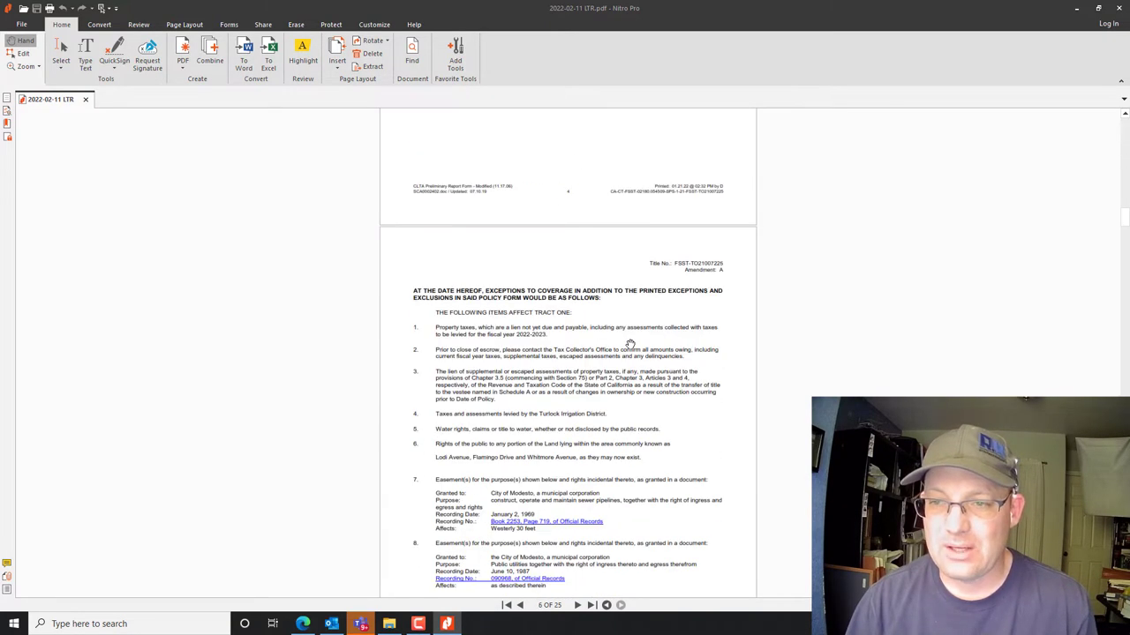
scroll(631, 344, "down", 3)
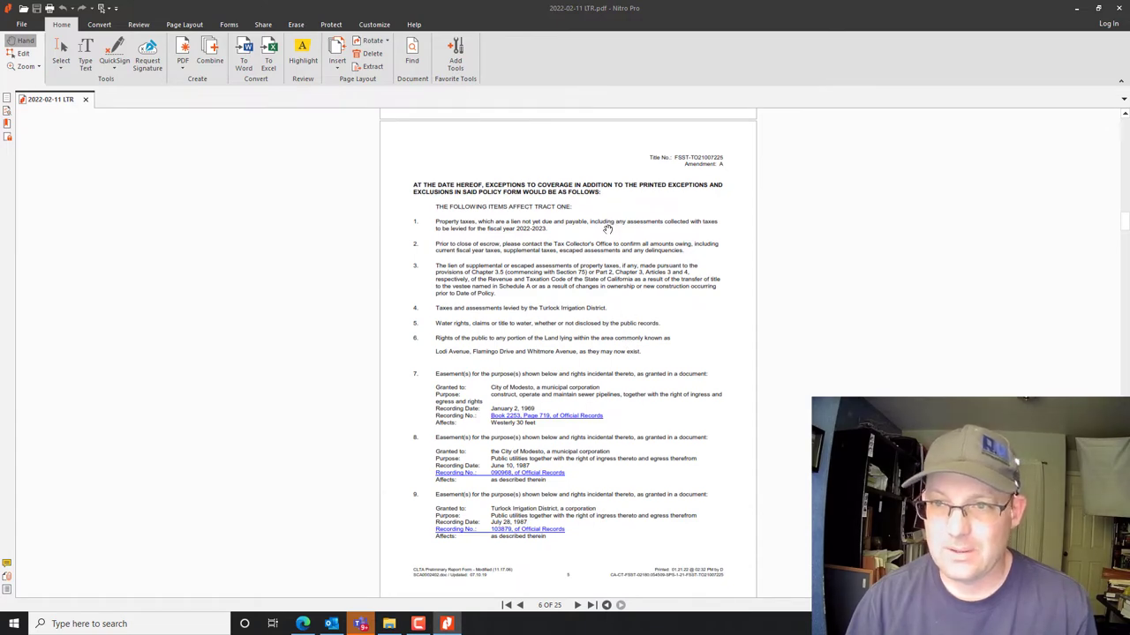
scroll(605, 234, "down", 14)
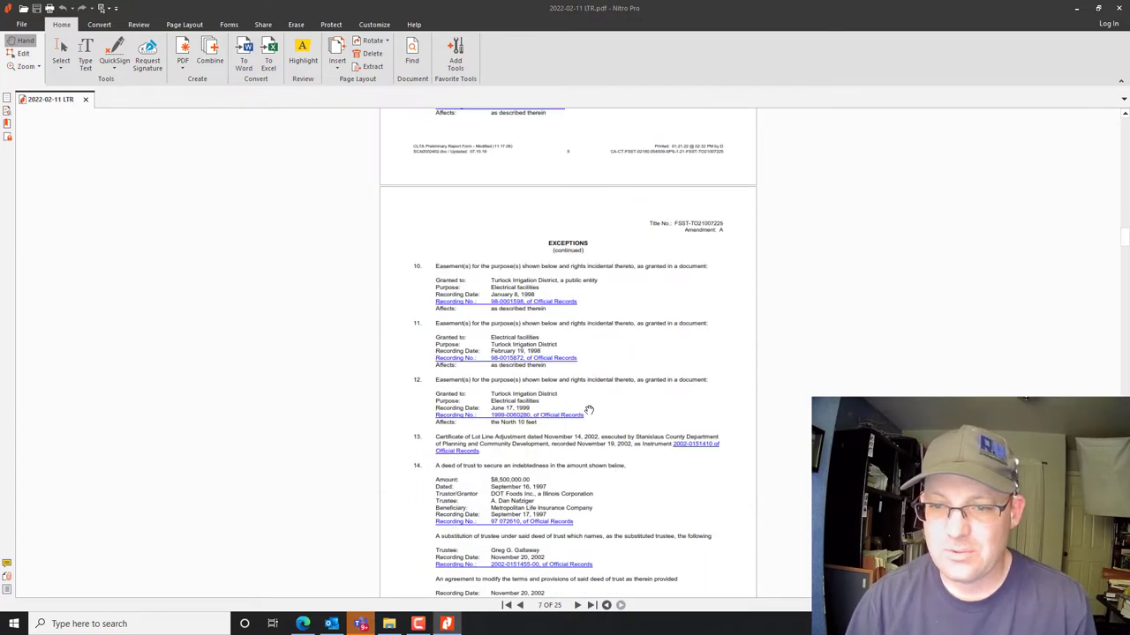
scroll(587, 409, "down", 18)
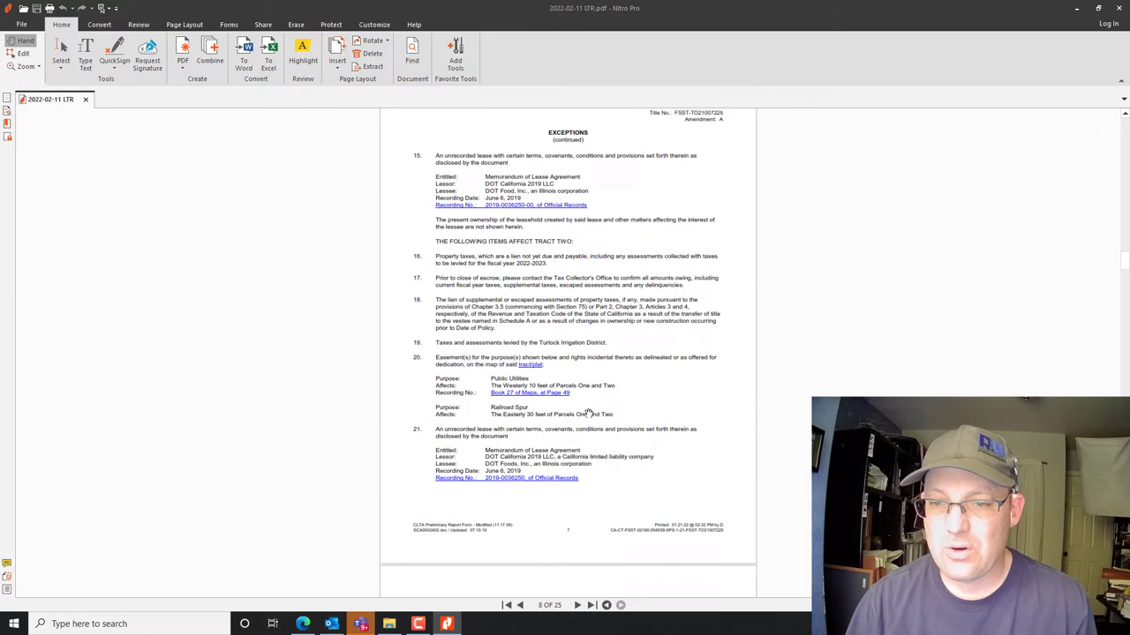
scroll(587, 411, "down", 20)
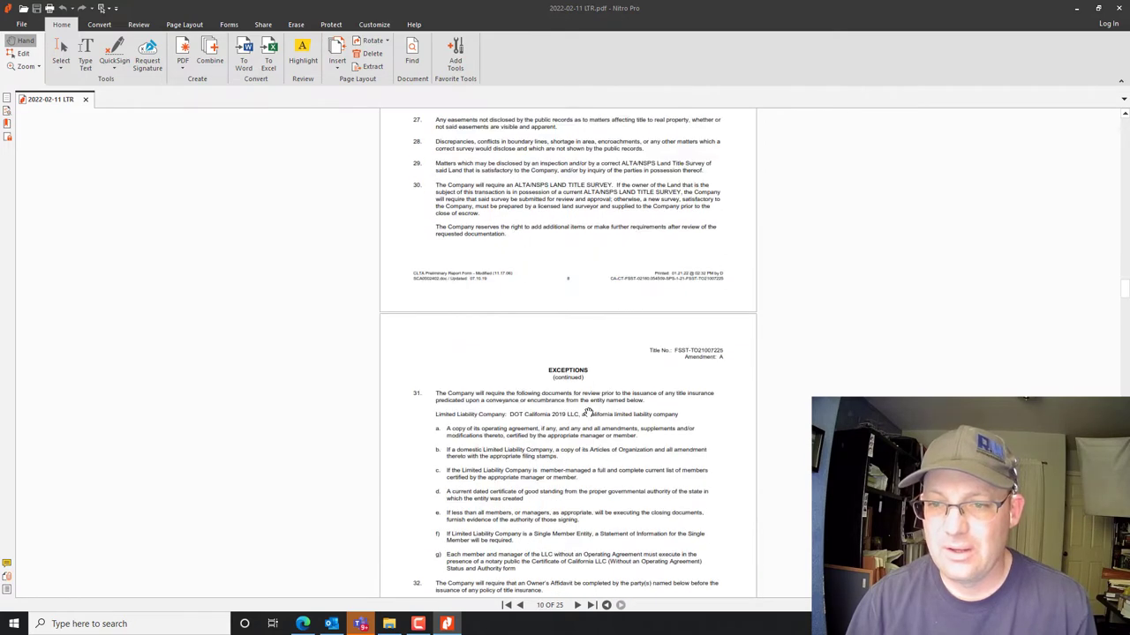
scroll(585, 406, "up", 8)
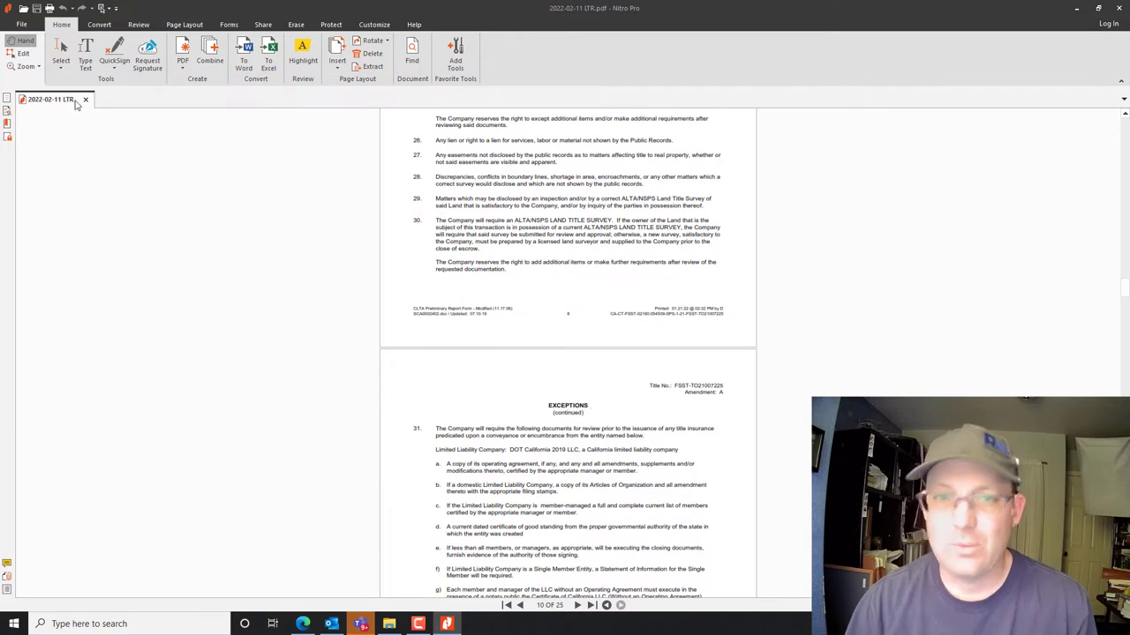
left_click(1119, 8)
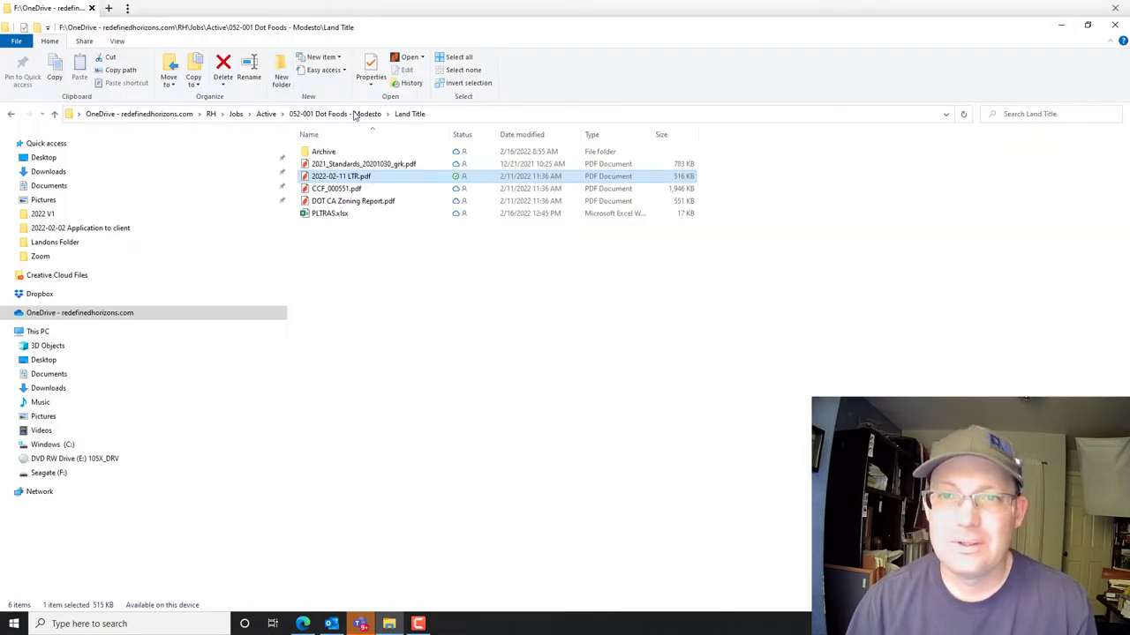
left_click(353, 114)
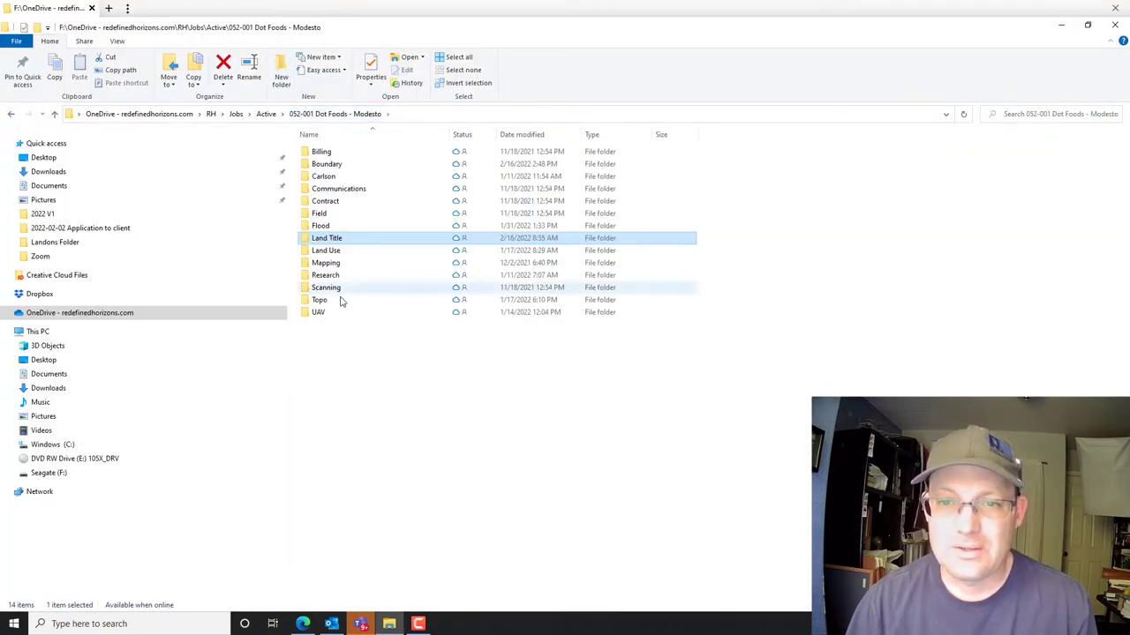
left_click(267, 114)
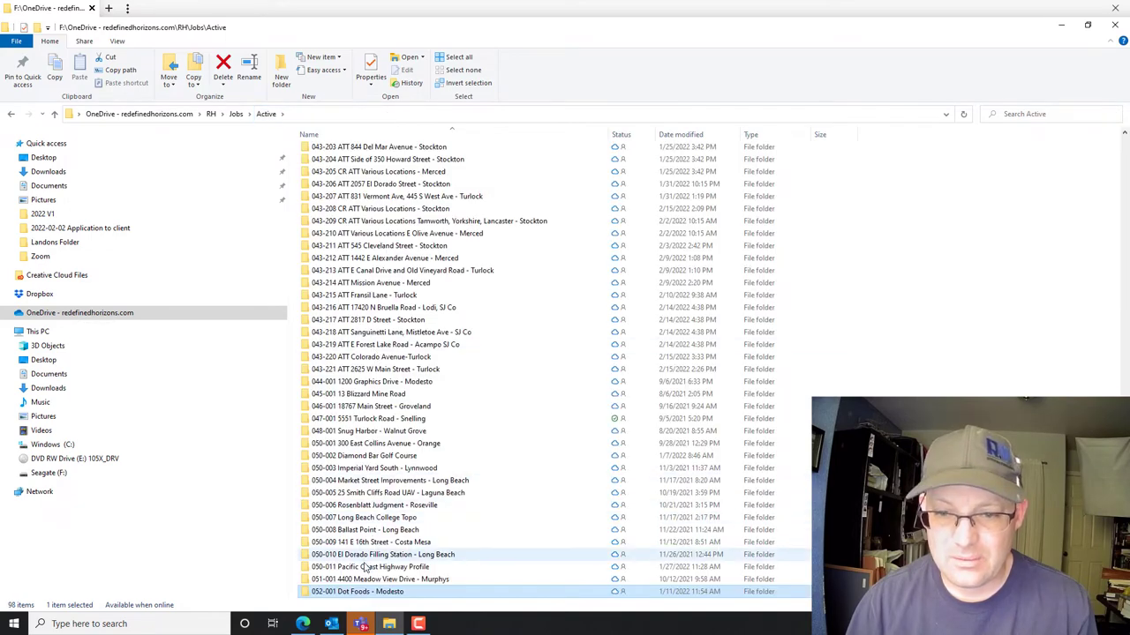
scroll(364, 568, "down", 1)
left_click(361, 570)
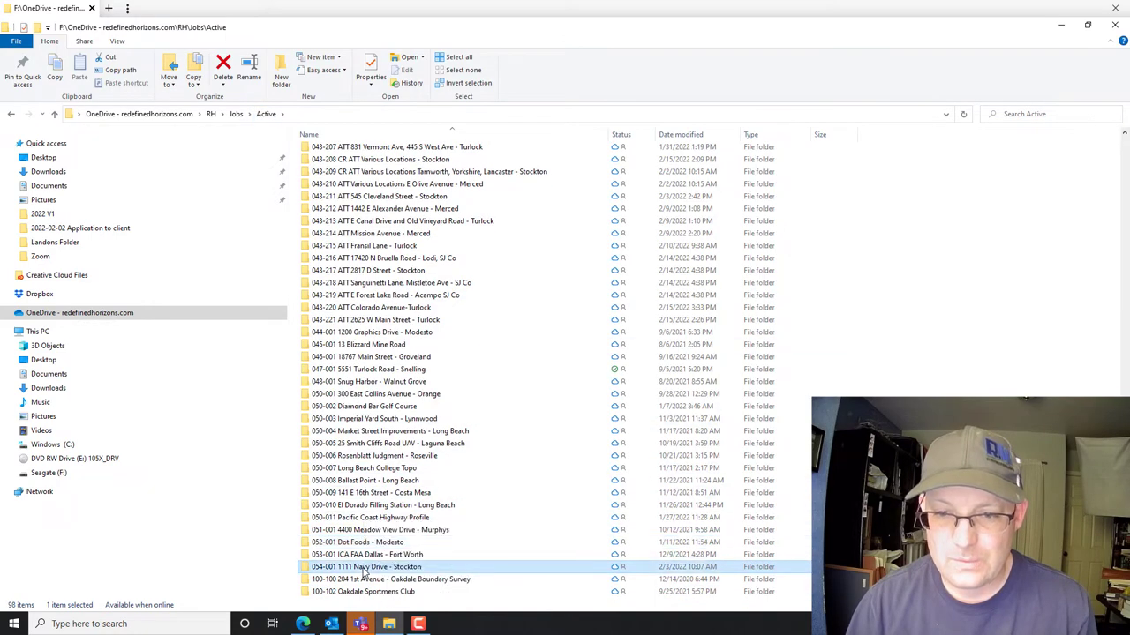
double_click(362, 570)
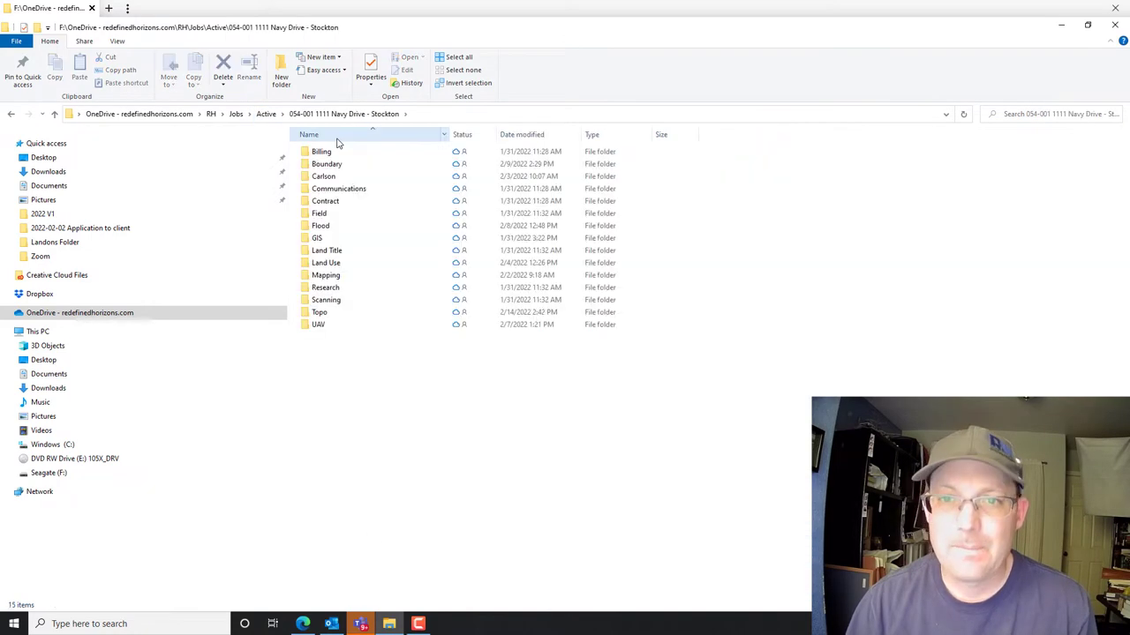
double_click(327, 253)
double_click(343, 166)
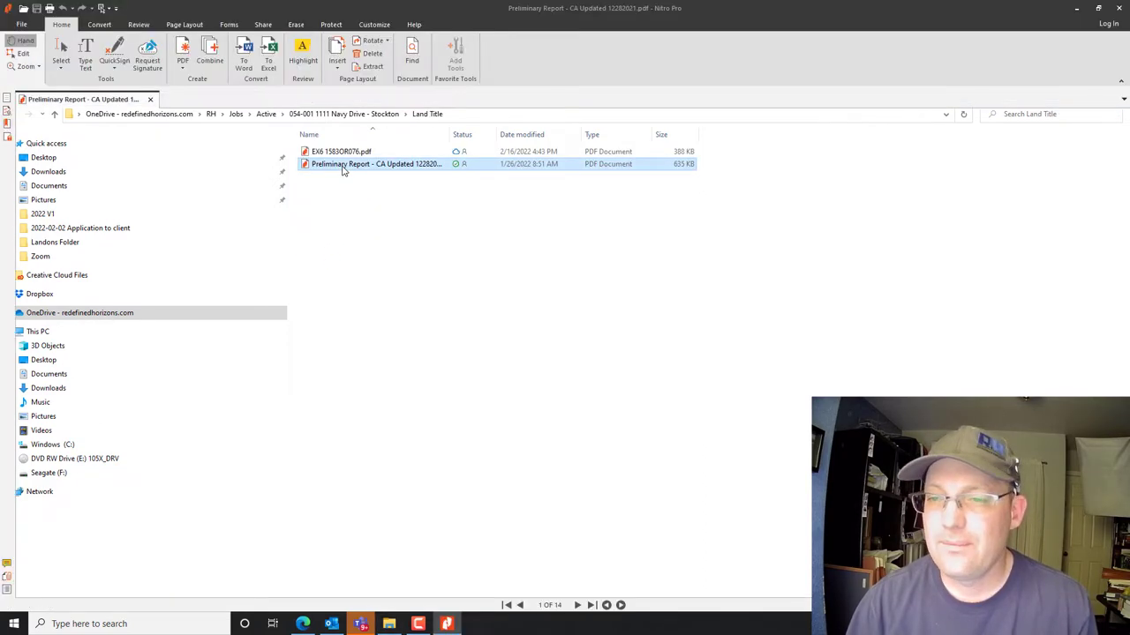
scroll(612, 433, "down", 10)
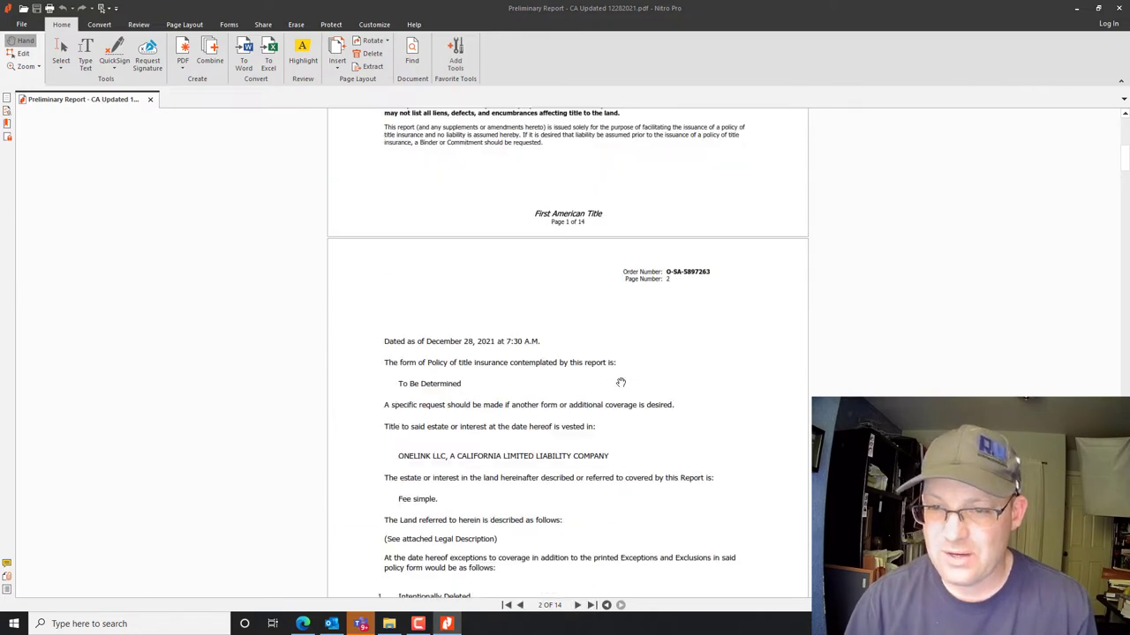
scroll(620, 381, "down", 9)
scroll(620, 381, "up", 5)
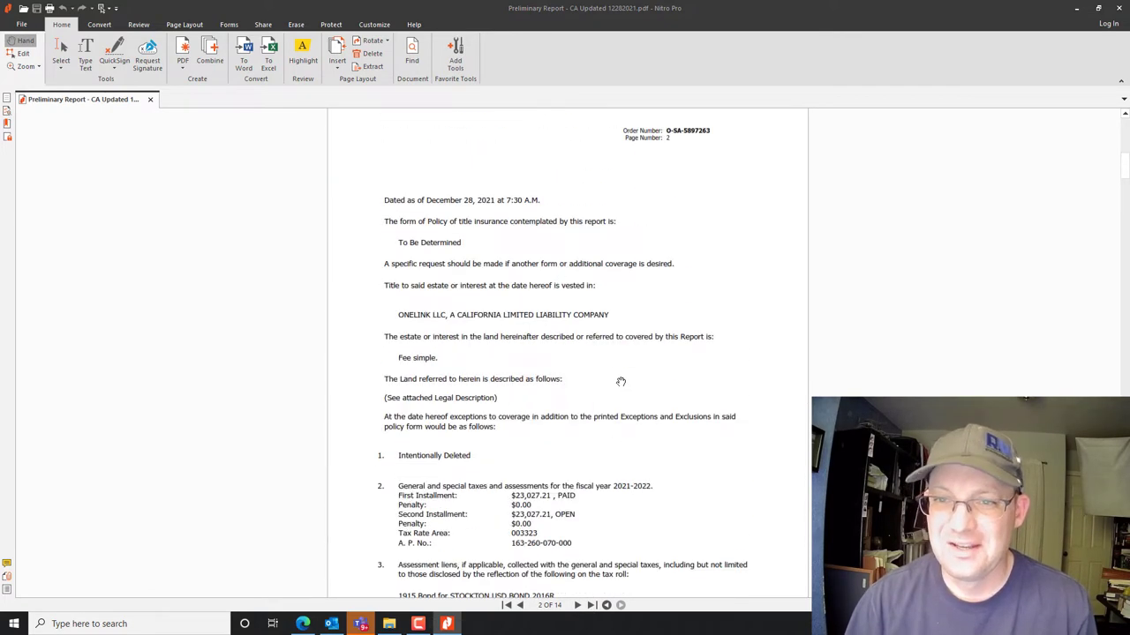
scroll(630, 363, "down", 10)
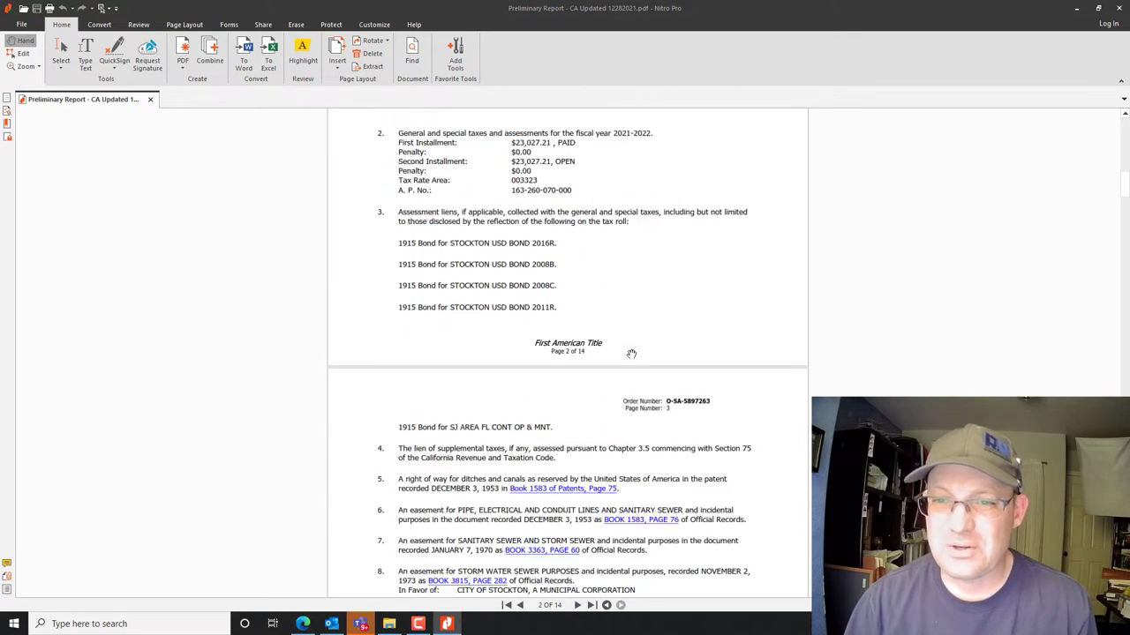
scroll(631, 353, "down", 20)
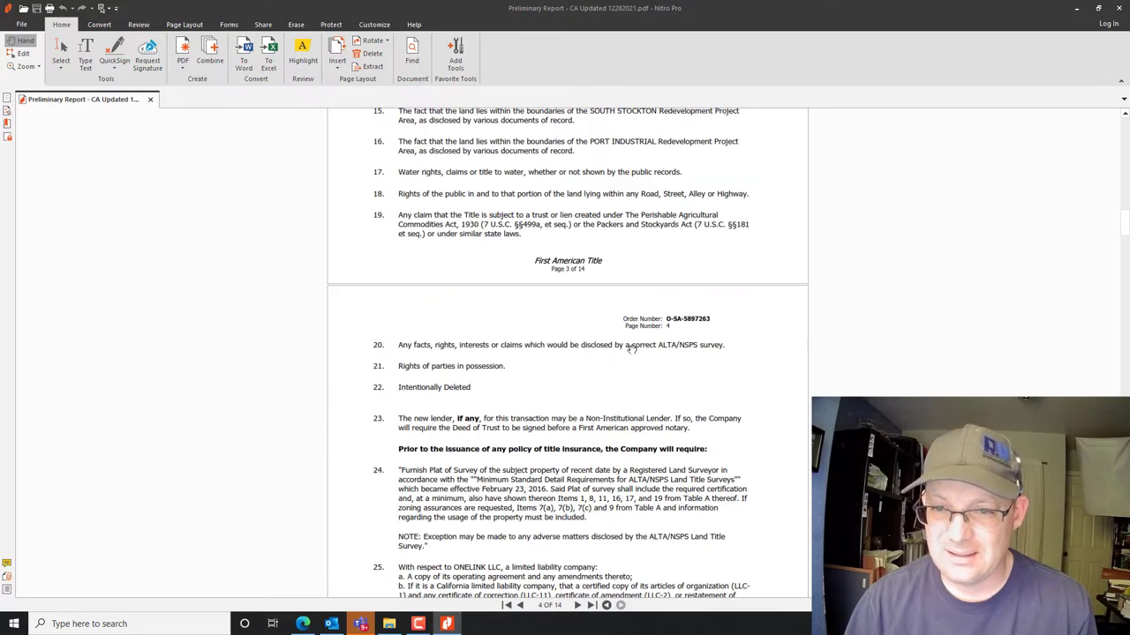
scroll(631, 346, "down", 15)
scroll(631, 347, "up", 12)
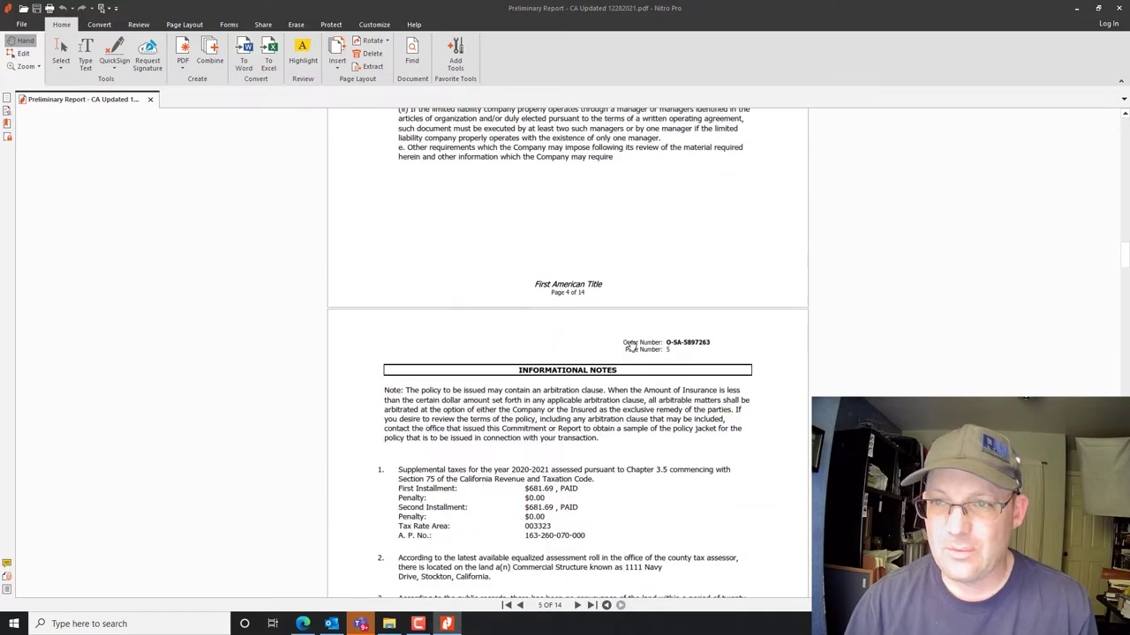
scroll(457, 328, "up", 14)
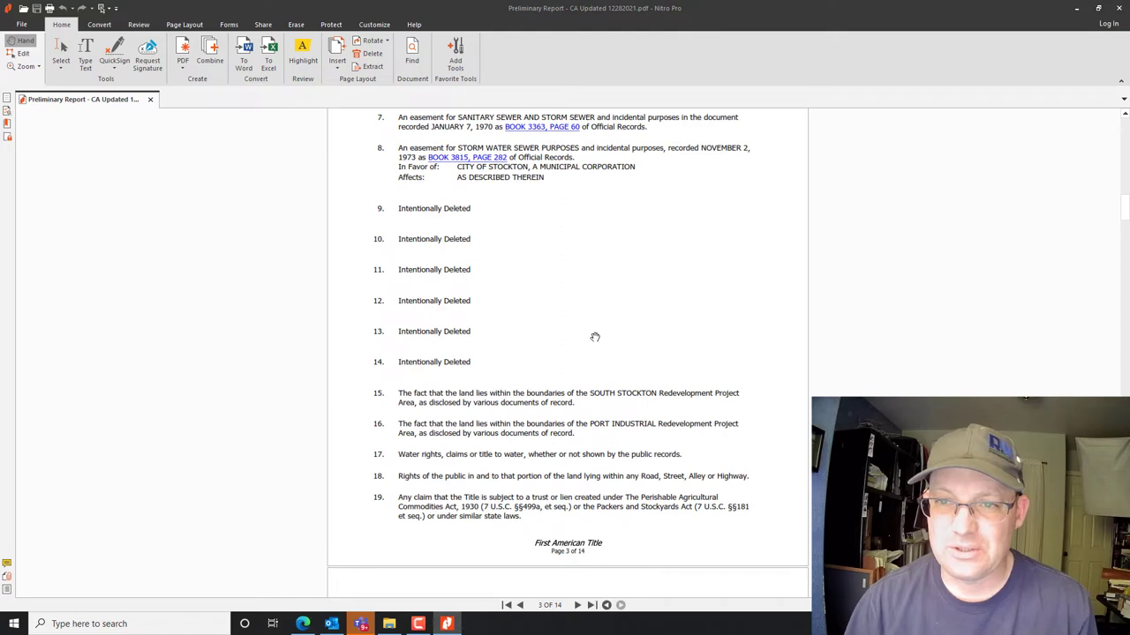
scroll(594, 337, "up", 20)
scroll(594, 336, "down", 4)
scroll(593, 335, "down", 4)
scroll(564, 322, "up", 4)
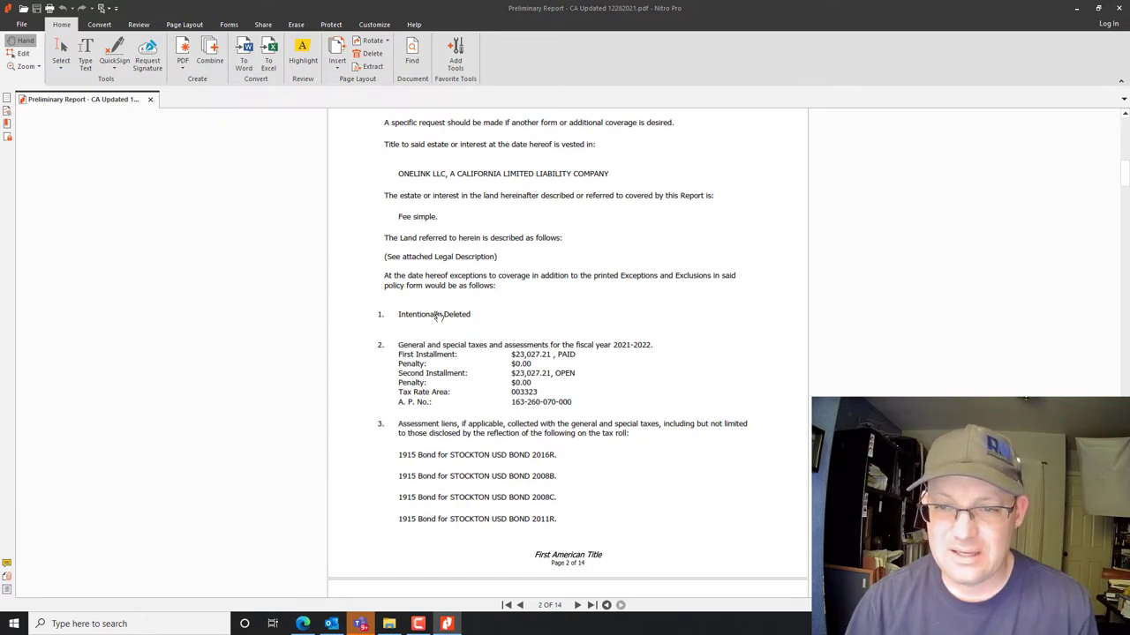
scroll(267, 336, "down", 3)
scroll(497, 314, "up", 4)
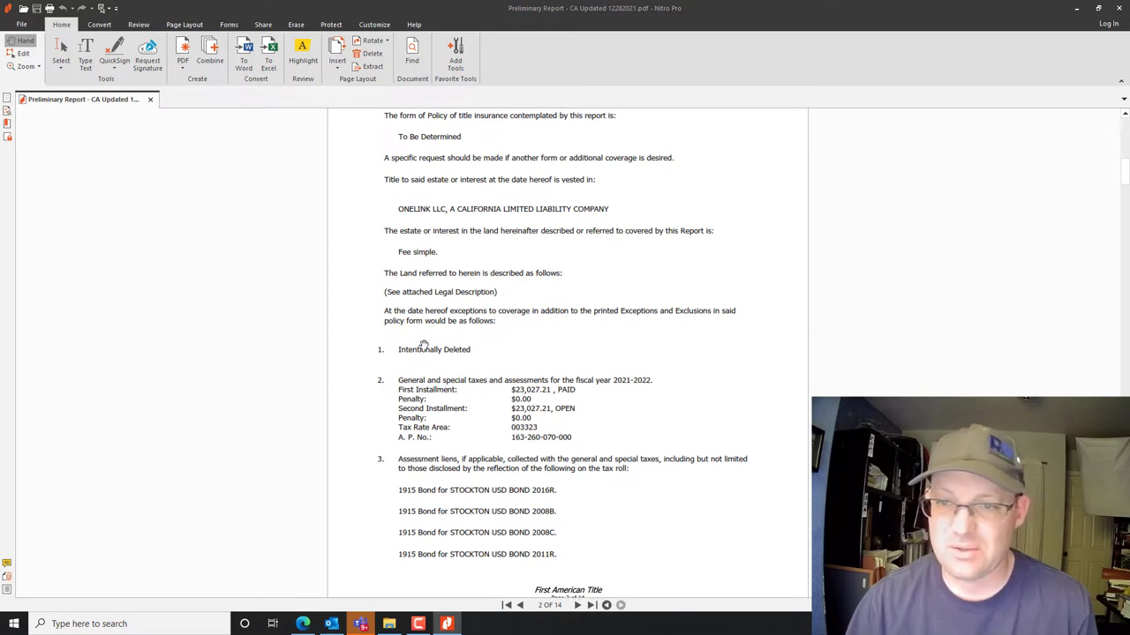
scroll(423, 346, "down", 3)
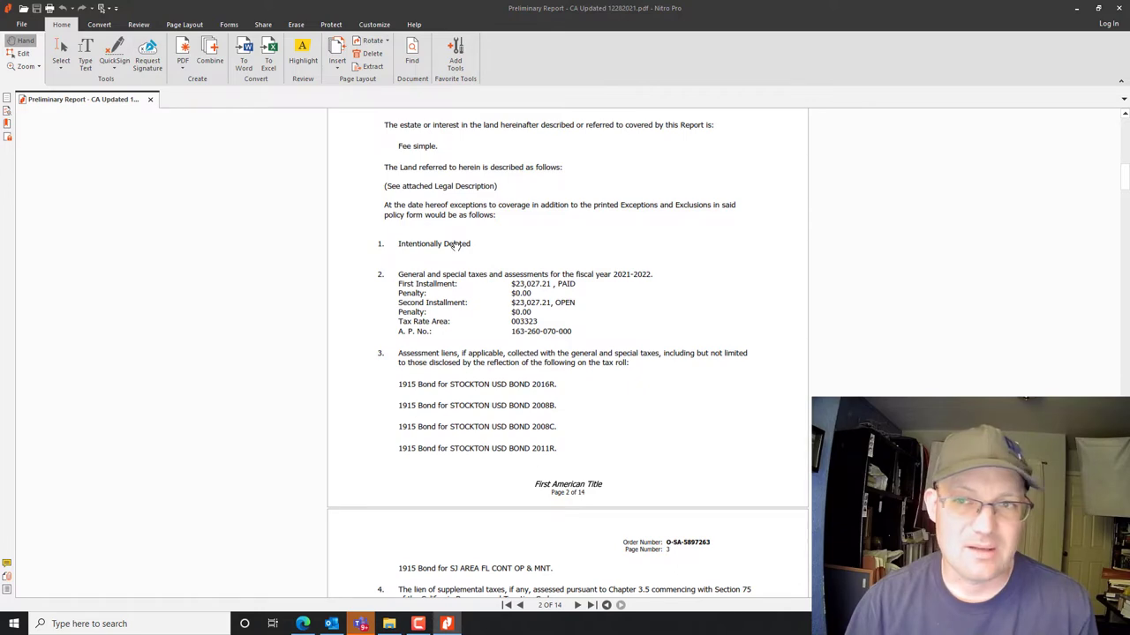
scroll(492, 314, "down", 1)
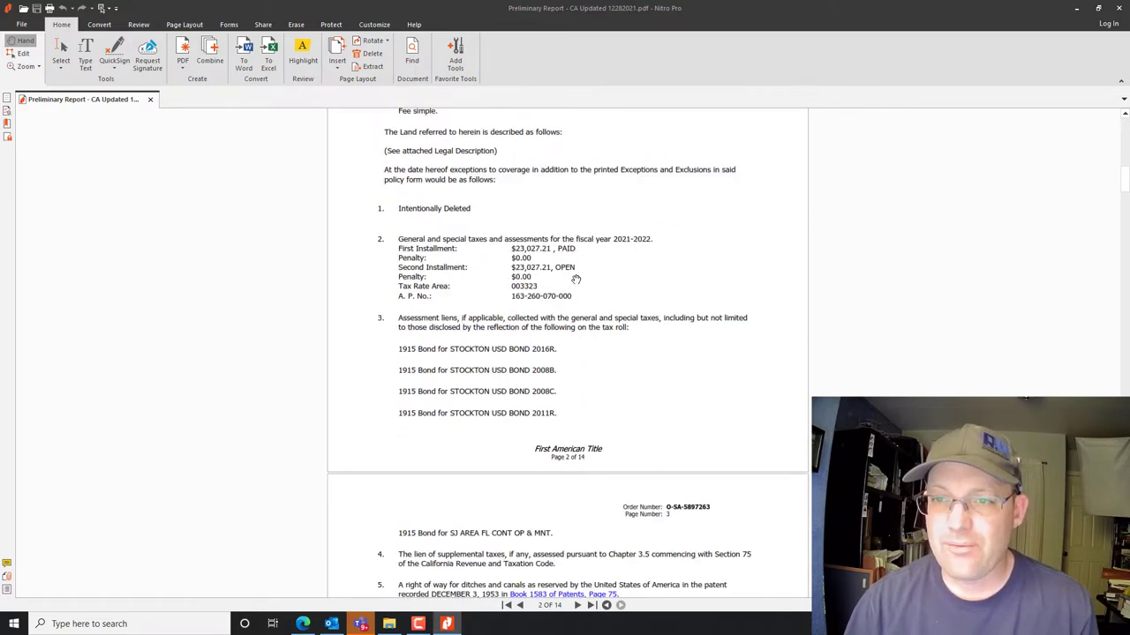
scroll(469, 287, "up", 3)
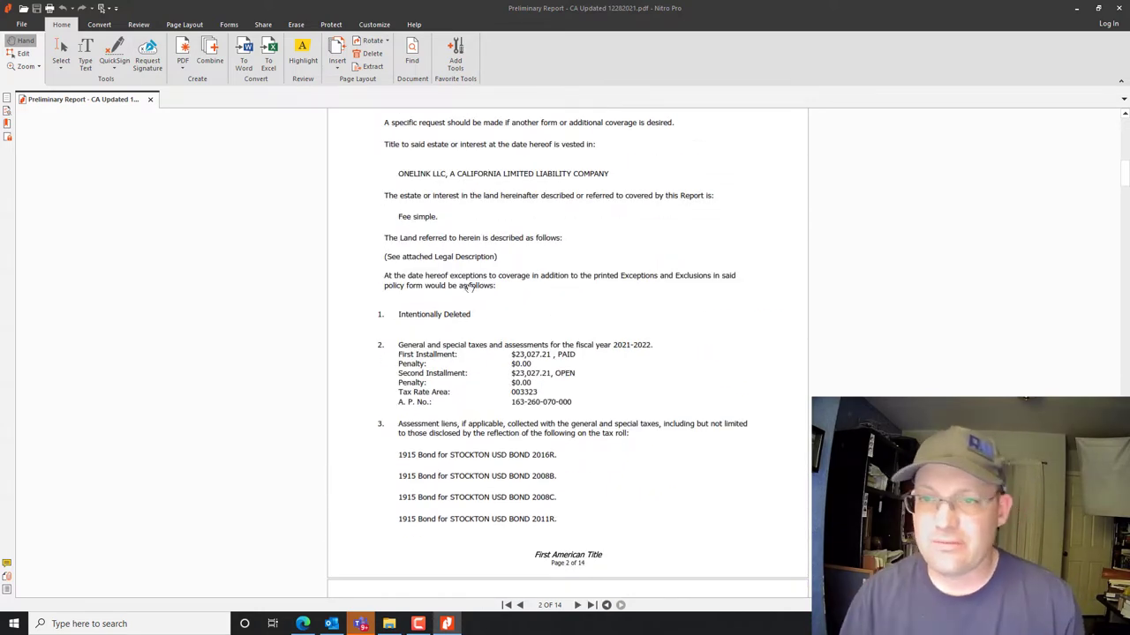
scroll(464, 258, "down", 4)
scroll(452, 230, "up", 3)
scroll(388, 459, "down", 3)
Copy PLTRAS TEMPLATE.xlsx from OneDrive > RH > Templates > RH > Land Title in a second folder tab.
left_click(389, 624)
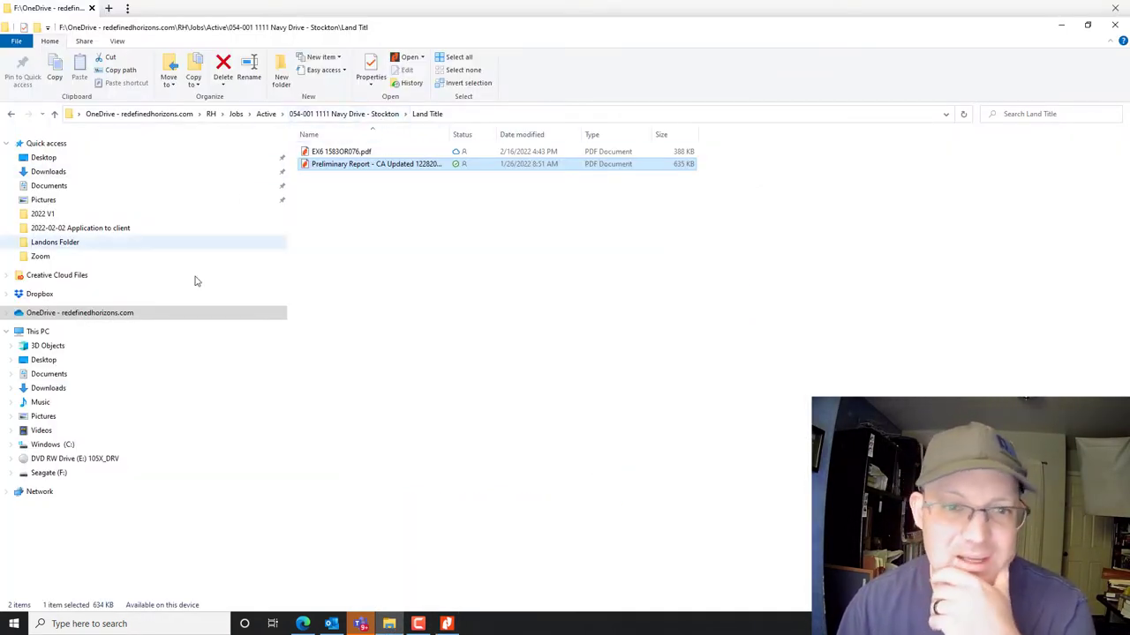
left_click(109, 9)
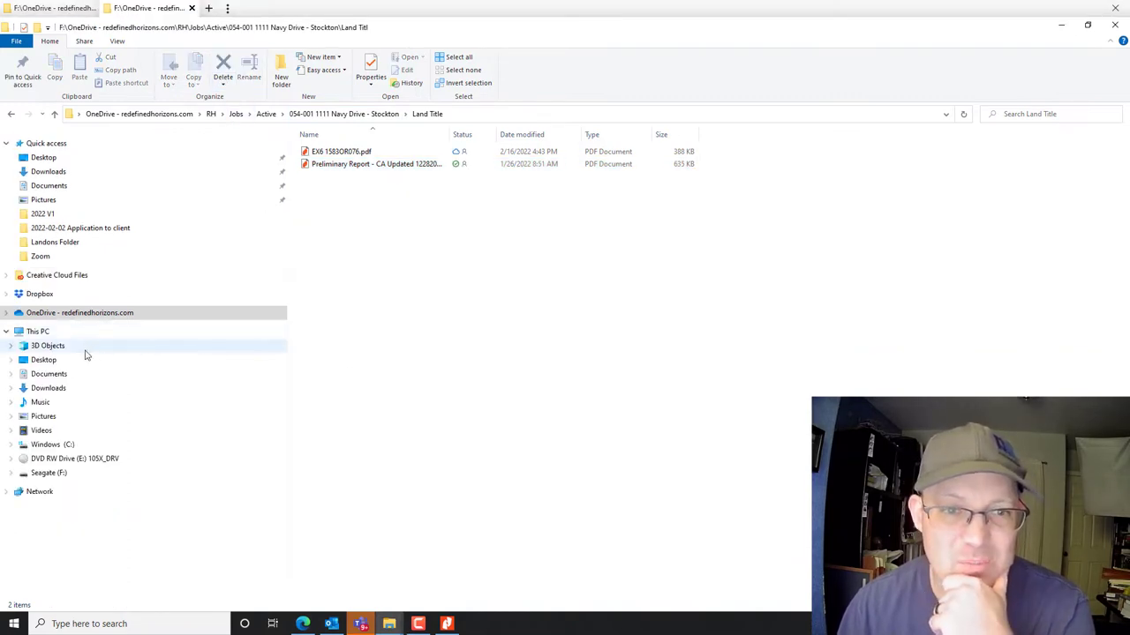
left_click(112, 316)
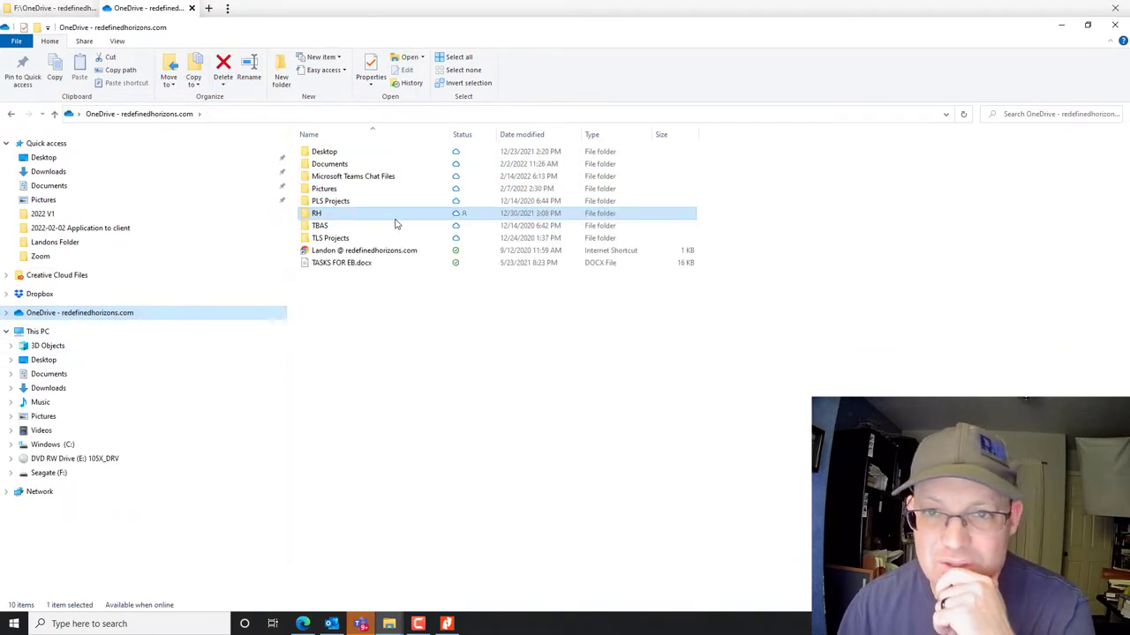
double_click(351, 218)
double_click(352, 374)
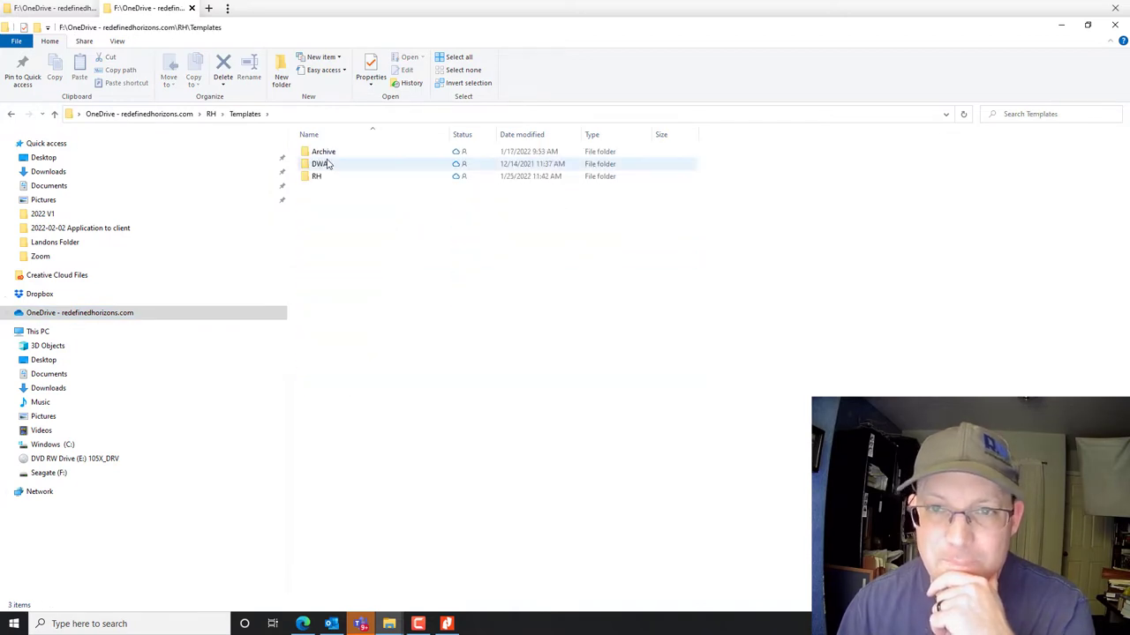
double_click(319, 177)
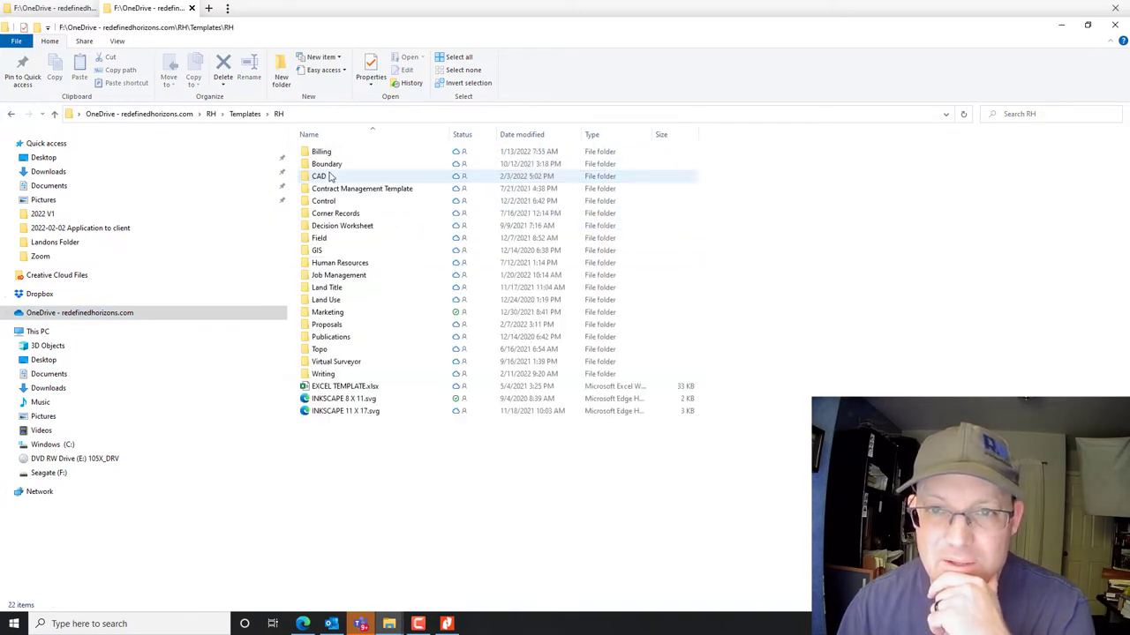
double_click(342, 286)
left_click(340, 153)
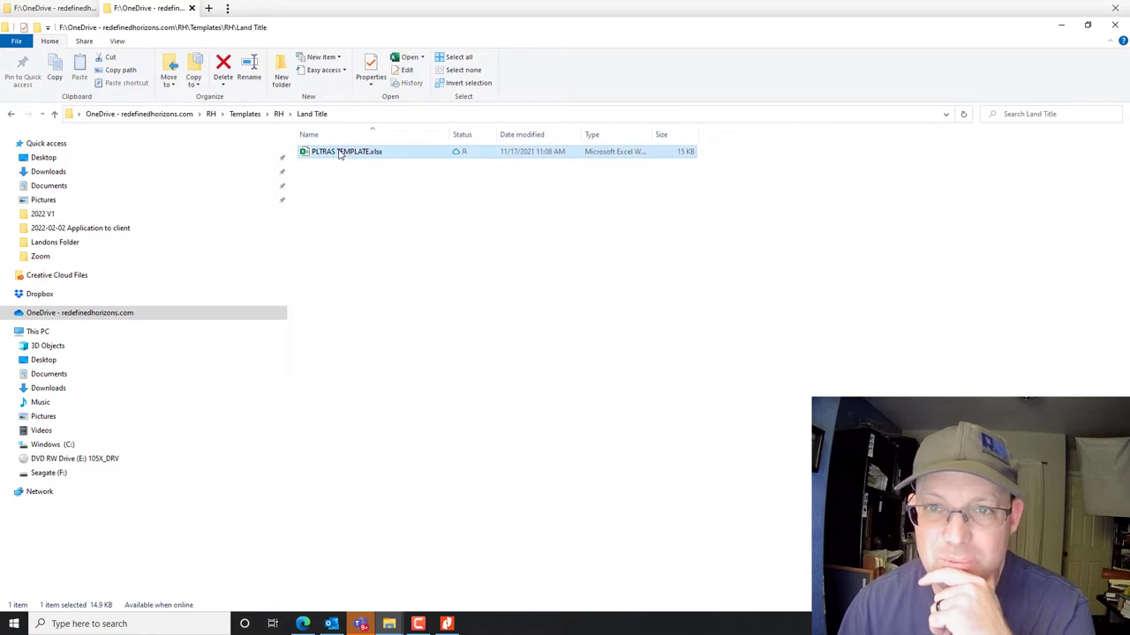
right_click(340, 153)
left_click(399, 343)
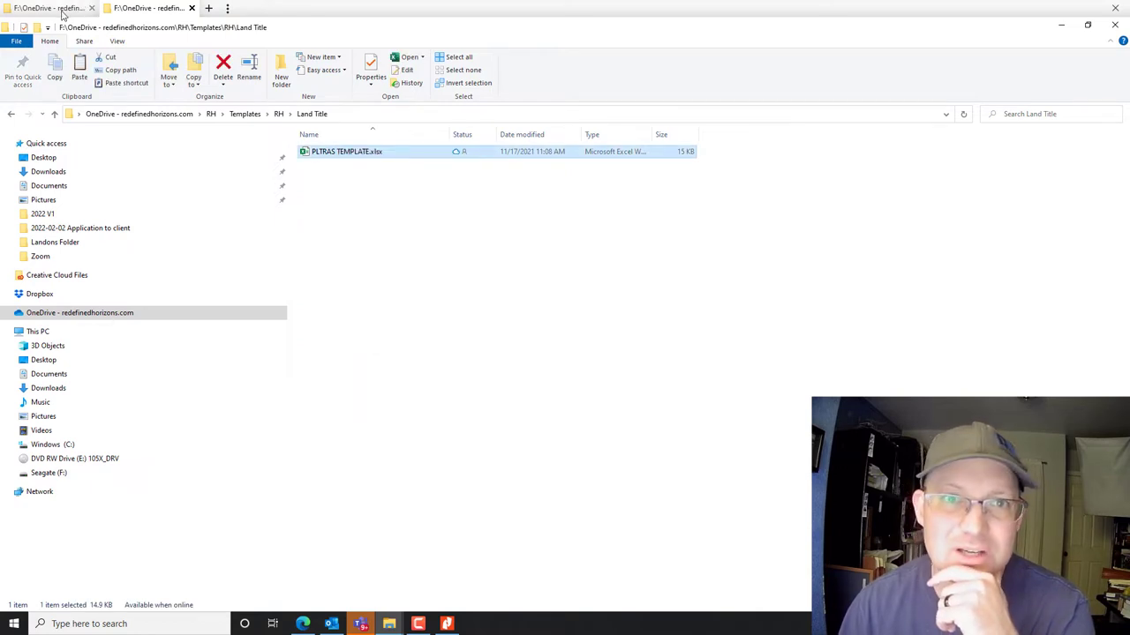
Paste the template into the job's Land Title folder, rename it PLTRAS.xlsx, and open it.
left_click(62, 13)
right_click(360, 220)
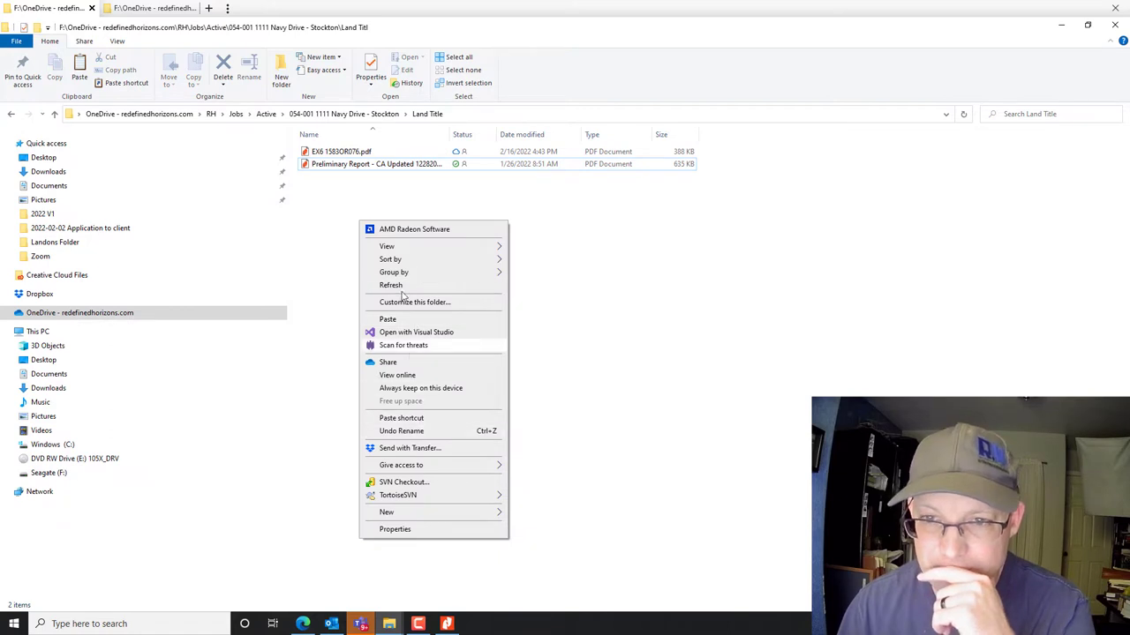
left_click(388, 318)
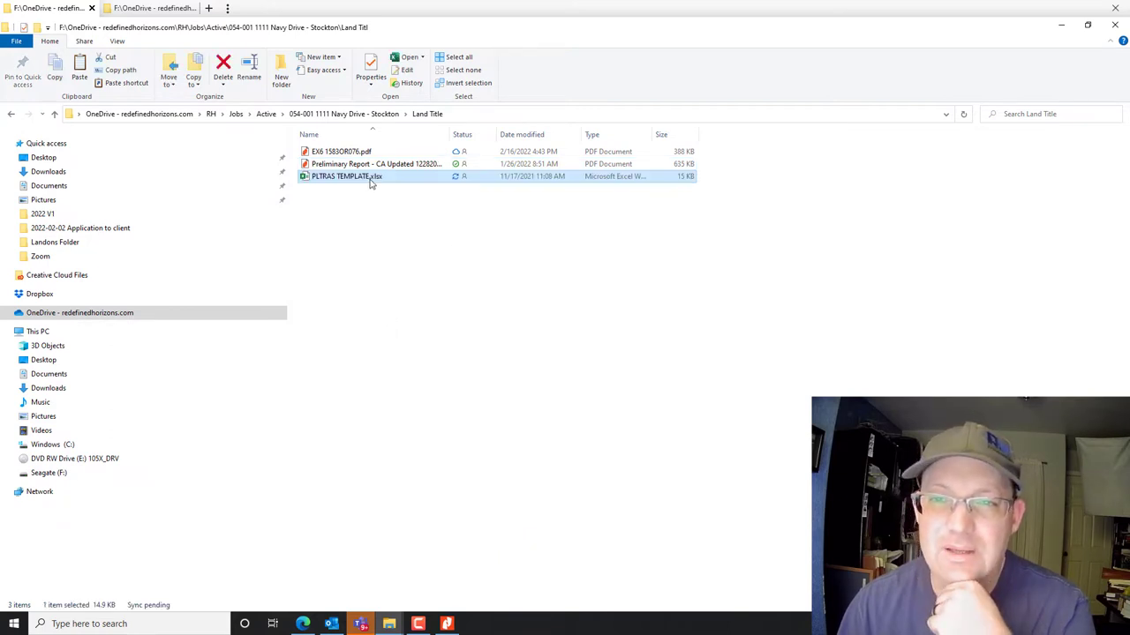
right_click(371, 180)
left_click(405, 524)
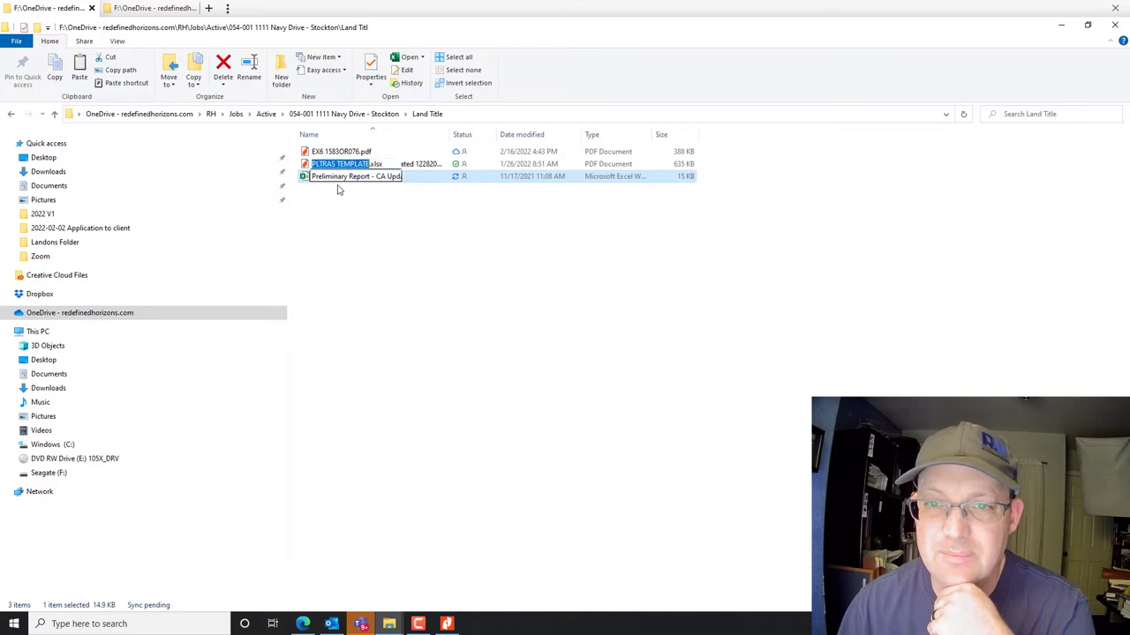
left_click_drag(337, 163, 379, 166)
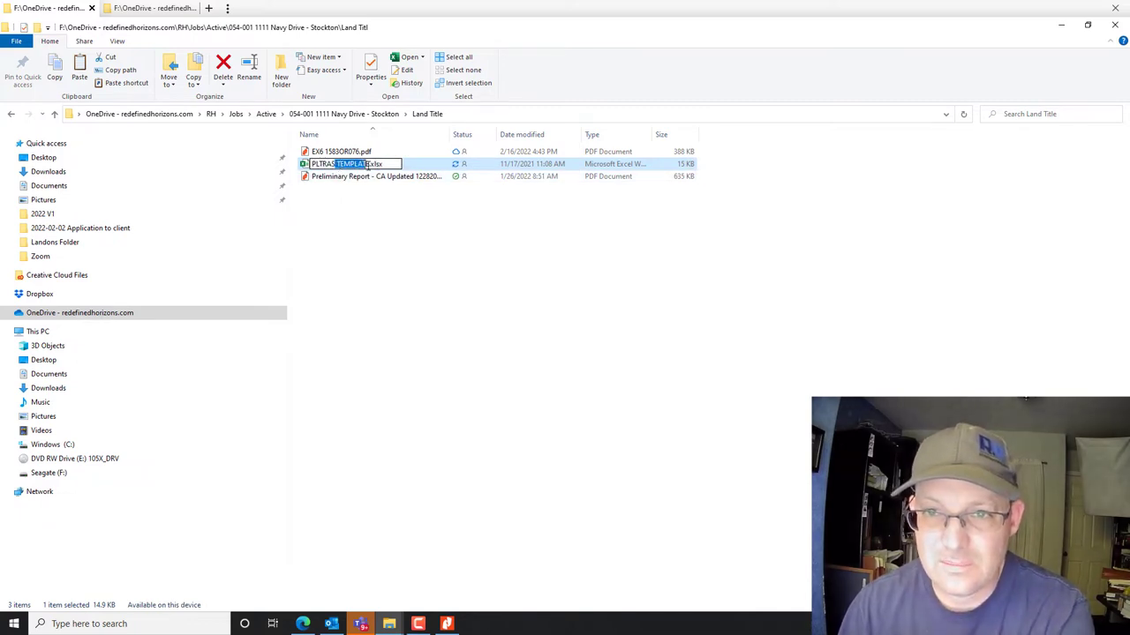
key("BackSpace")
left_click(445, 440)
left_click(326, 166)
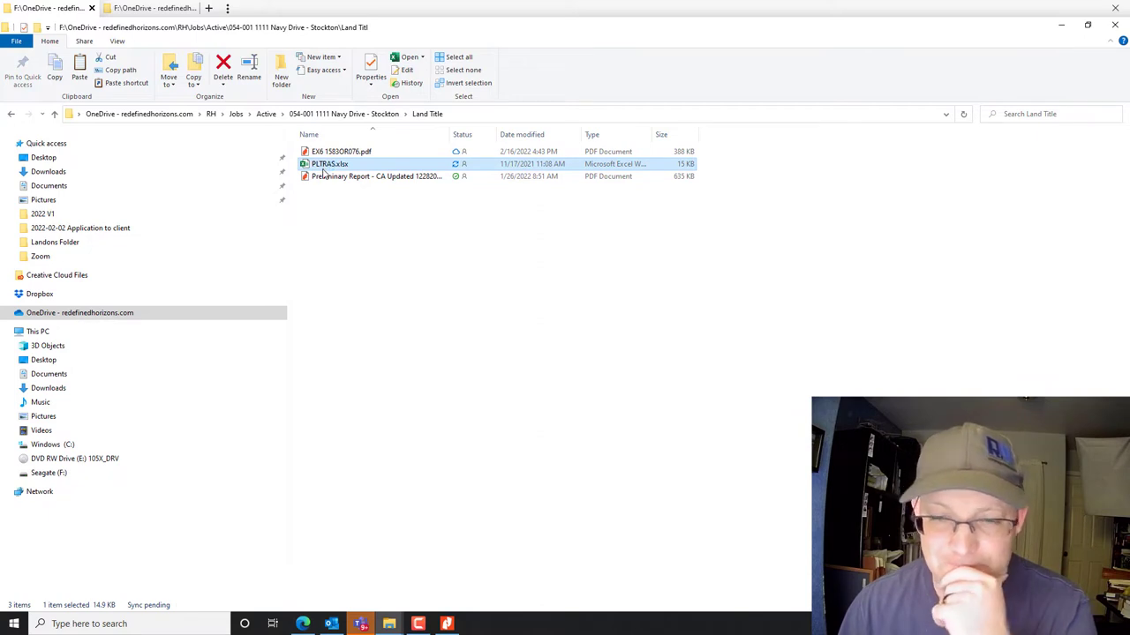
double_click(324, 169)
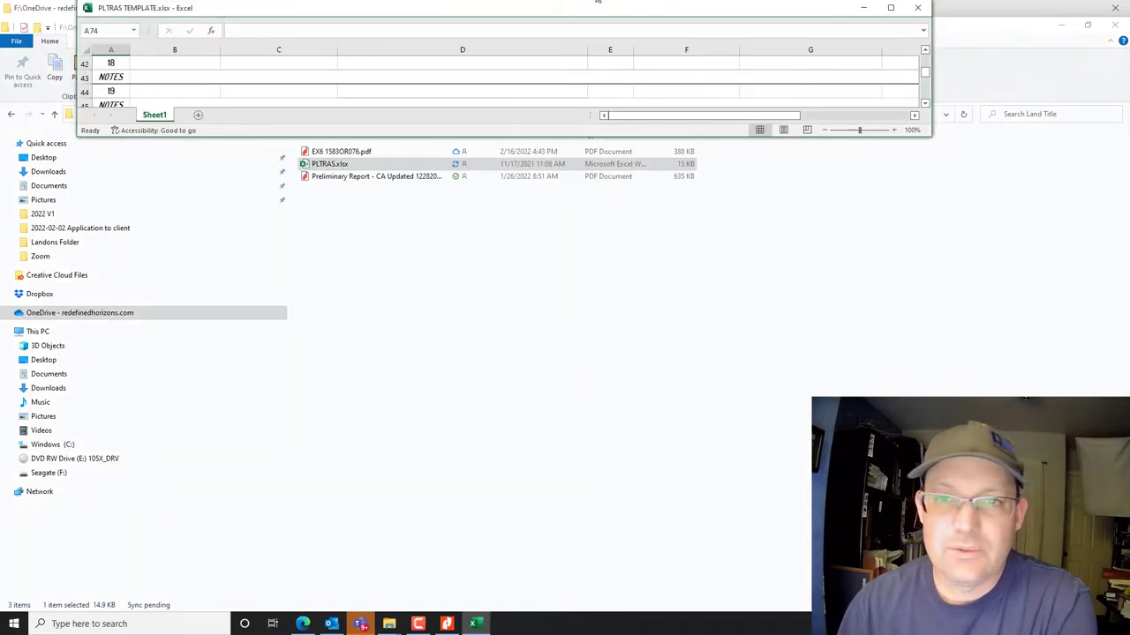
Maximize the Excel window and scroll through the blank header fields and exception rows.
left_click(914, 9)
scroll(494, 334, "up", 14)
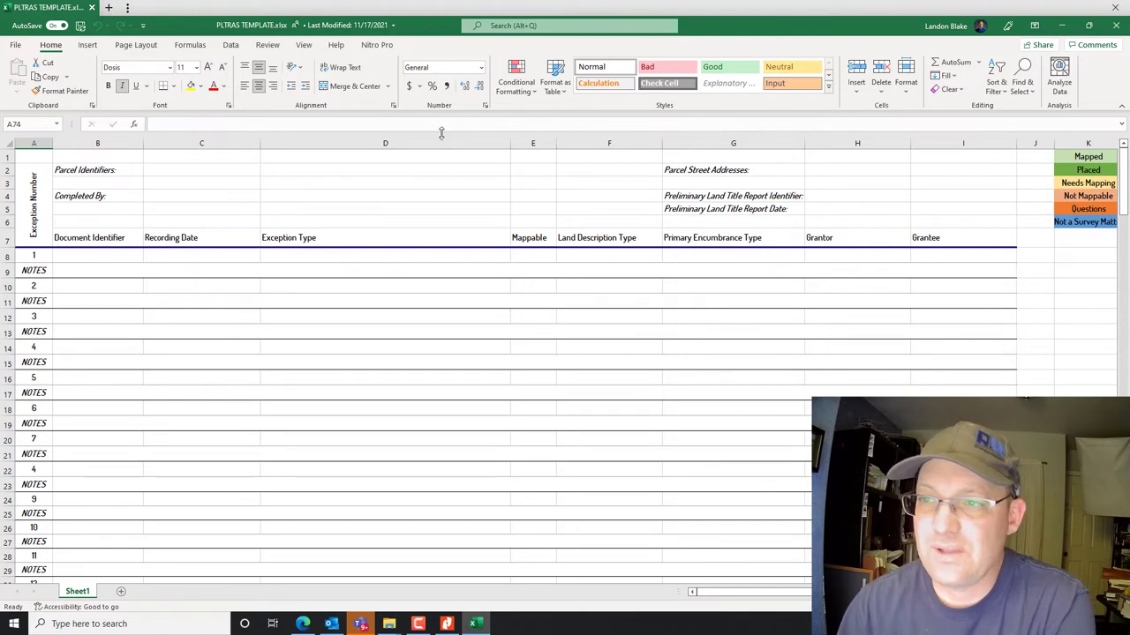
scroll(218, 337, "down", 16)
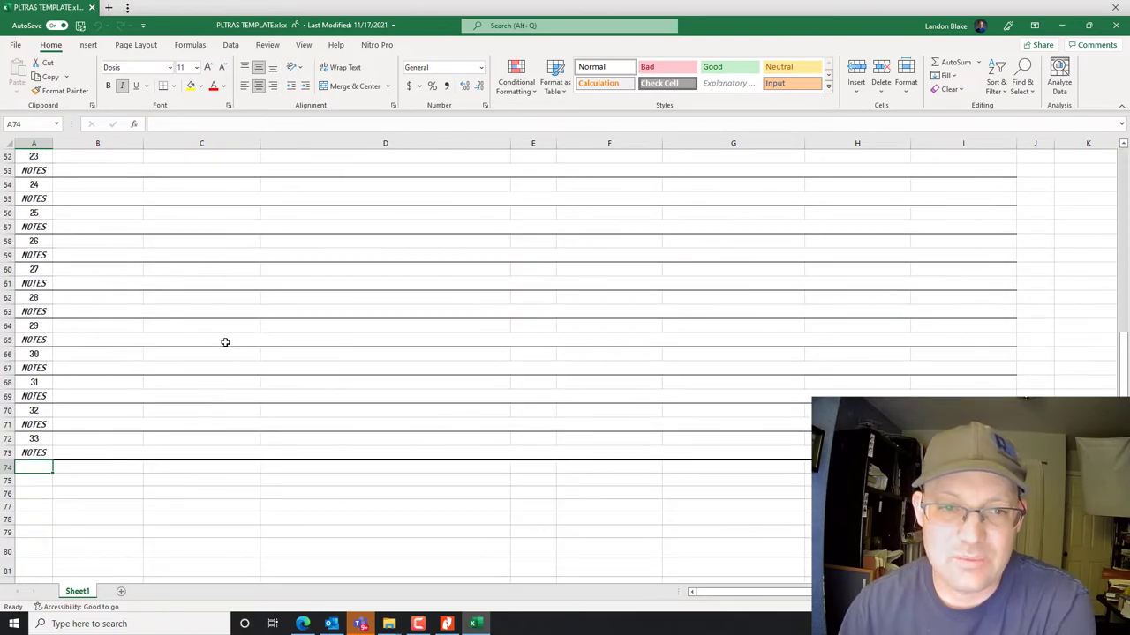
scroll(232, 377, "up", 16)
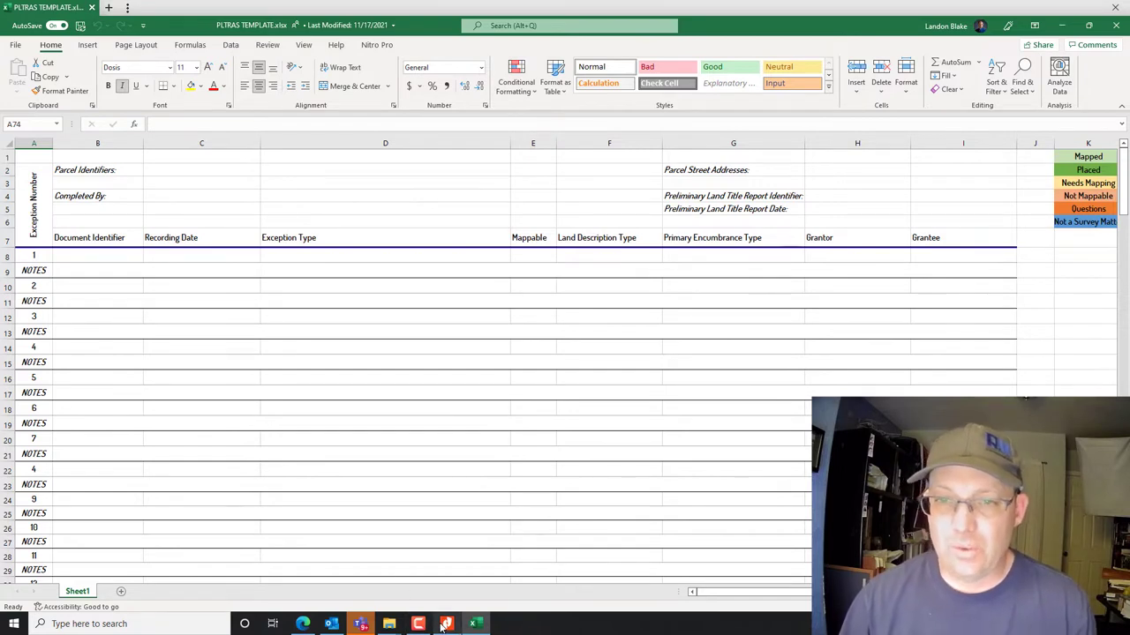
mouse_move(440, 628)
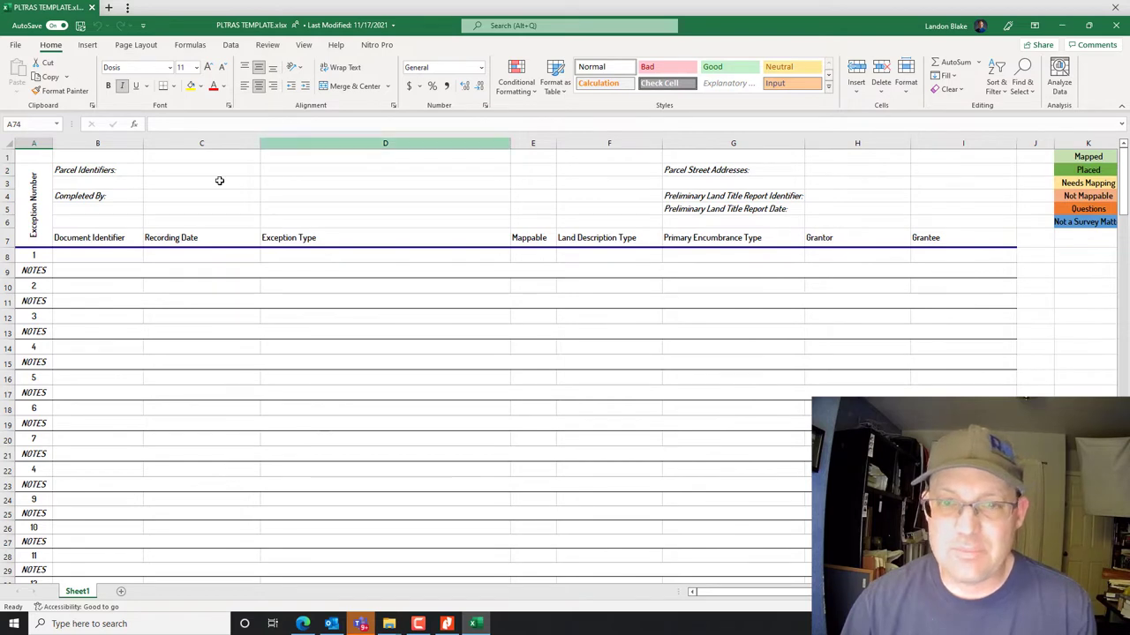
left_click(332, 344)
left_click(174, 166)
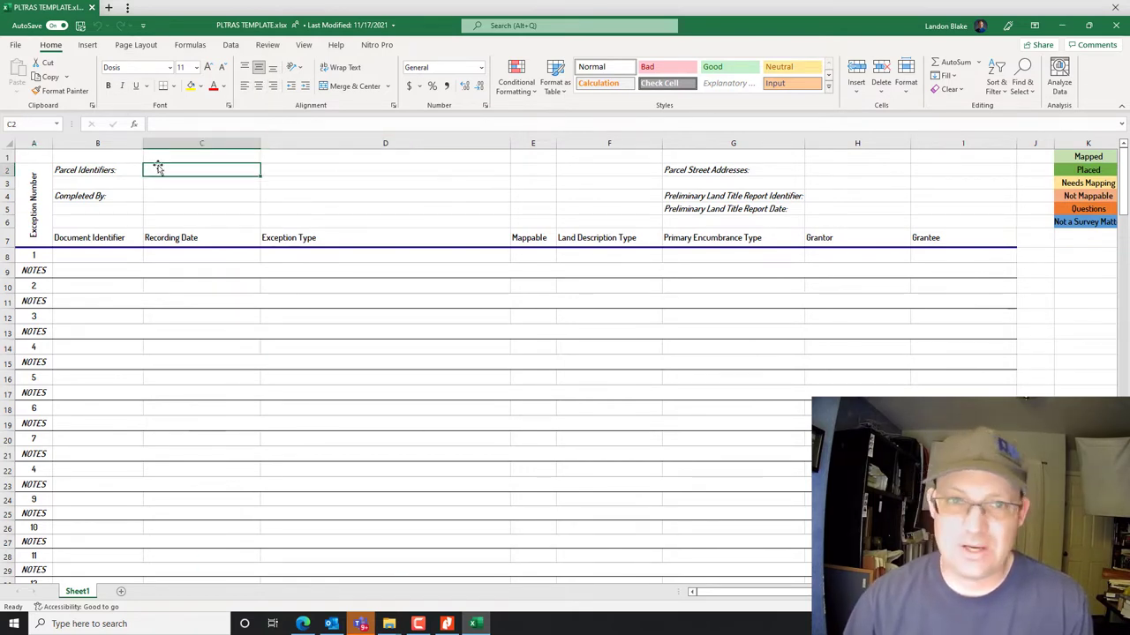
left_click(824, 175)
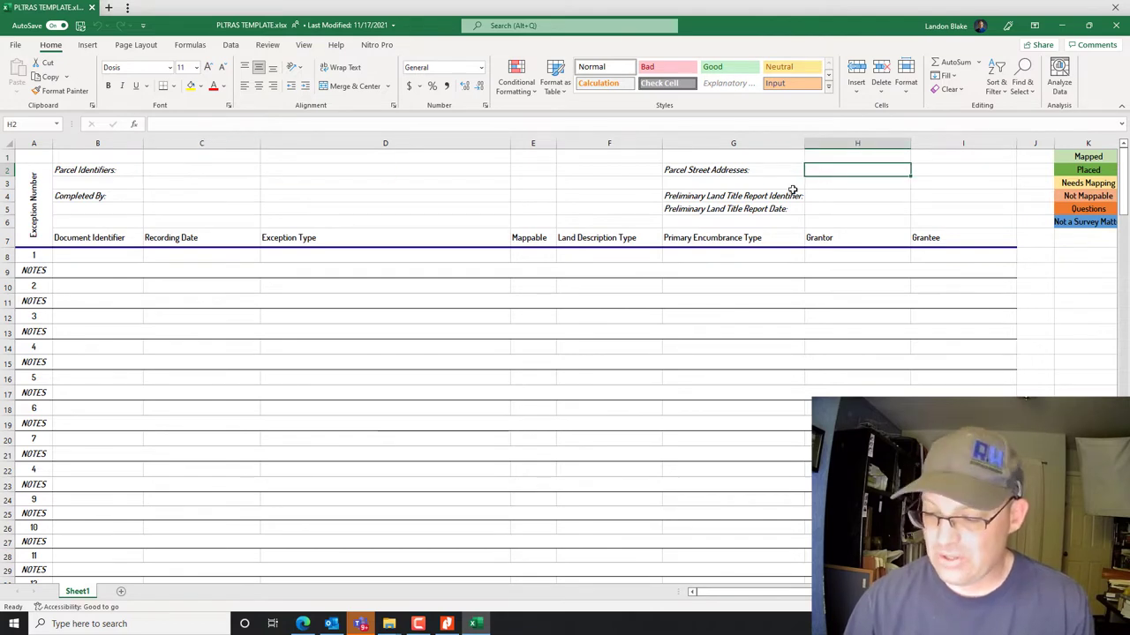
type("1111")
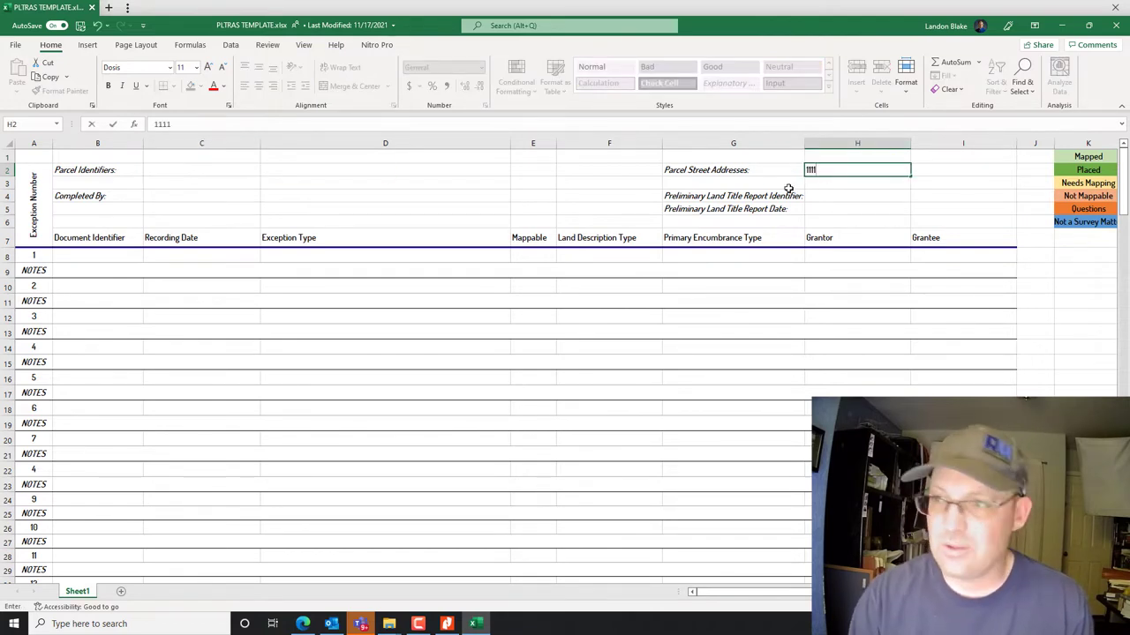
type(" Navy")
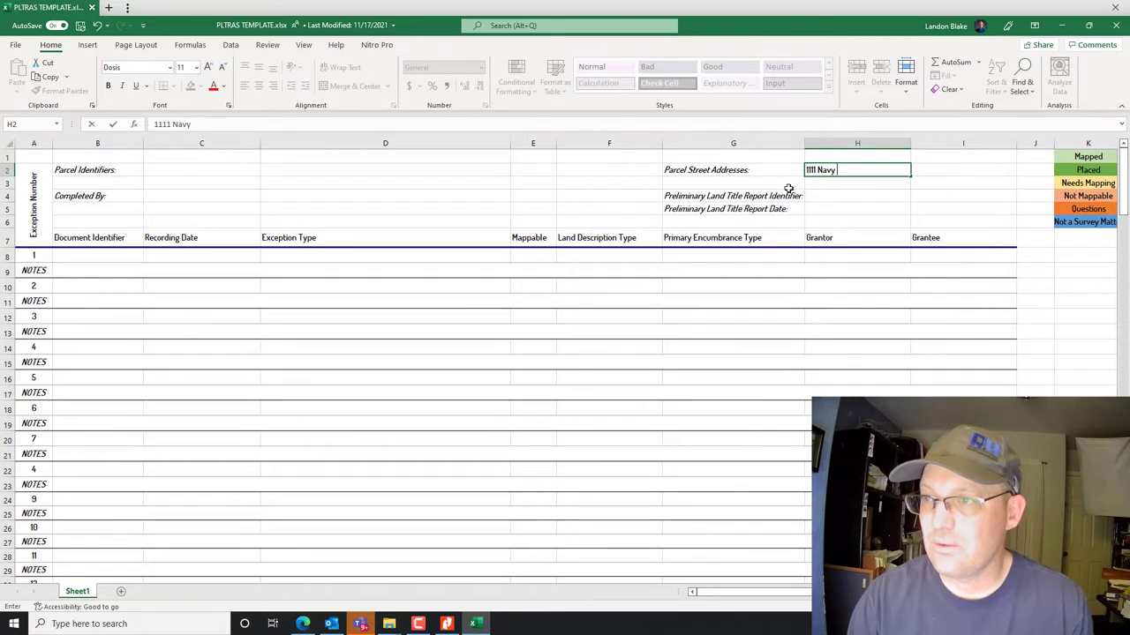
type(" Drive - Stockton")
key("Return")
left_click(225, 192)
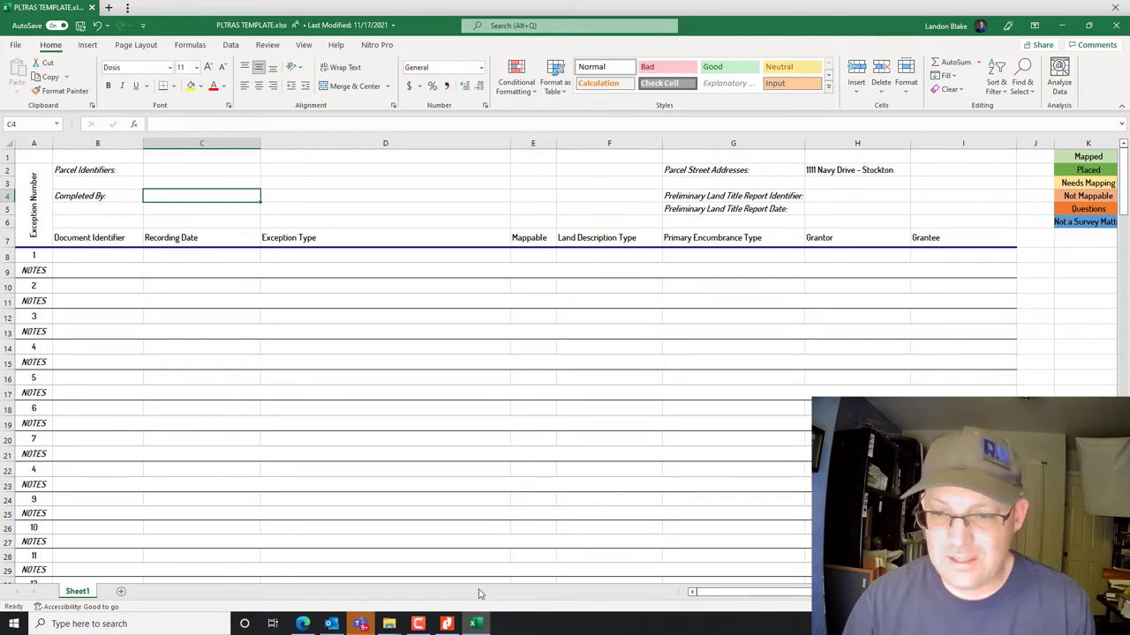
Bring the Preliminary Report in Nitro Pro to the front and scroll through it.
left_click(447, 624)
scroll(533, 360, "up", 10)
scroll(536, 376, "down", 5)
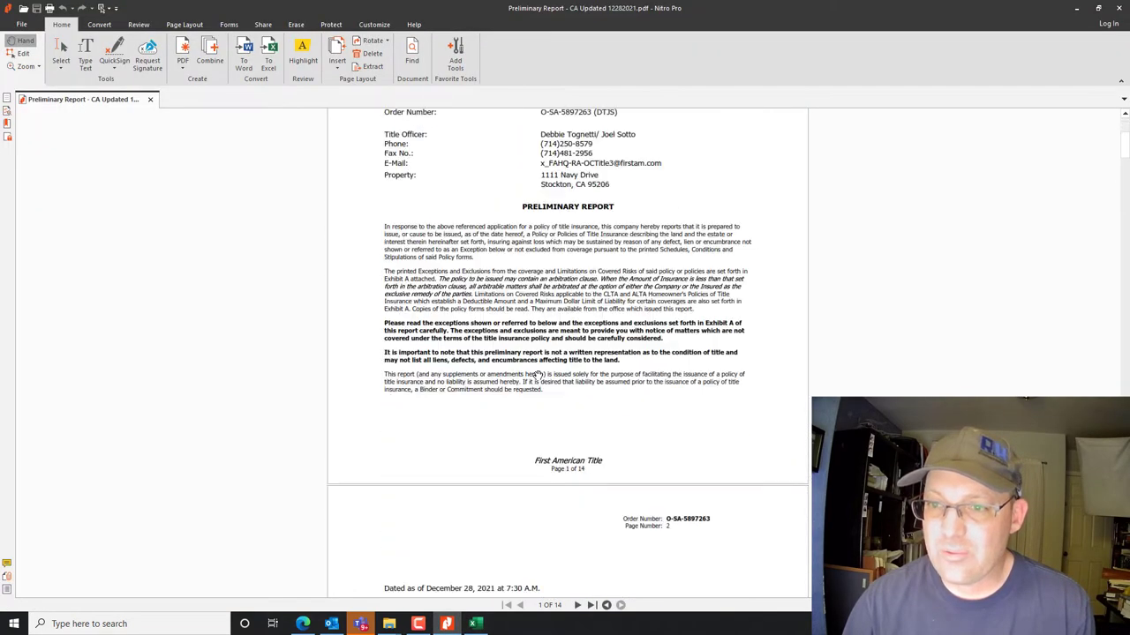
scroll(536, 376, "down", 1)
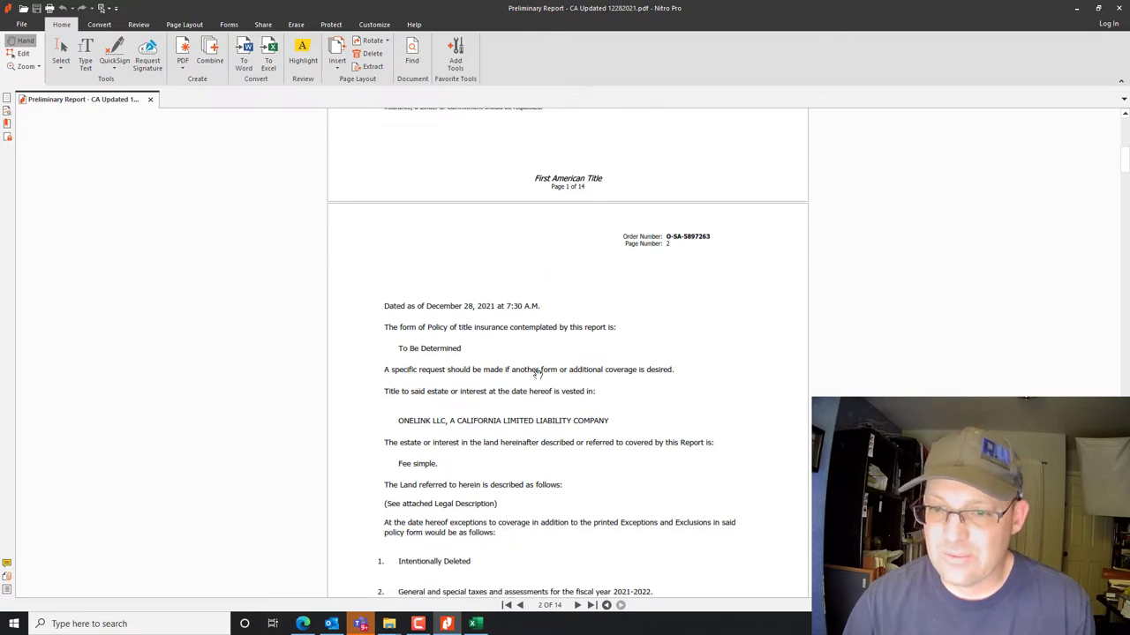
scroll(536, 374, "up", 5)
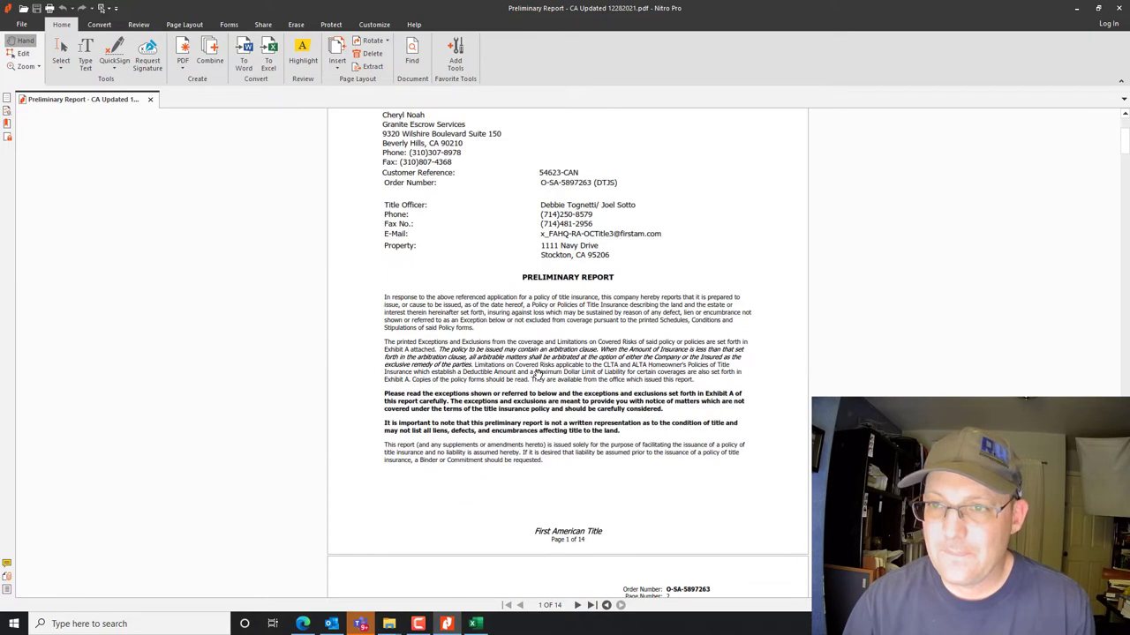
scroll(538, 374, "down", 8)
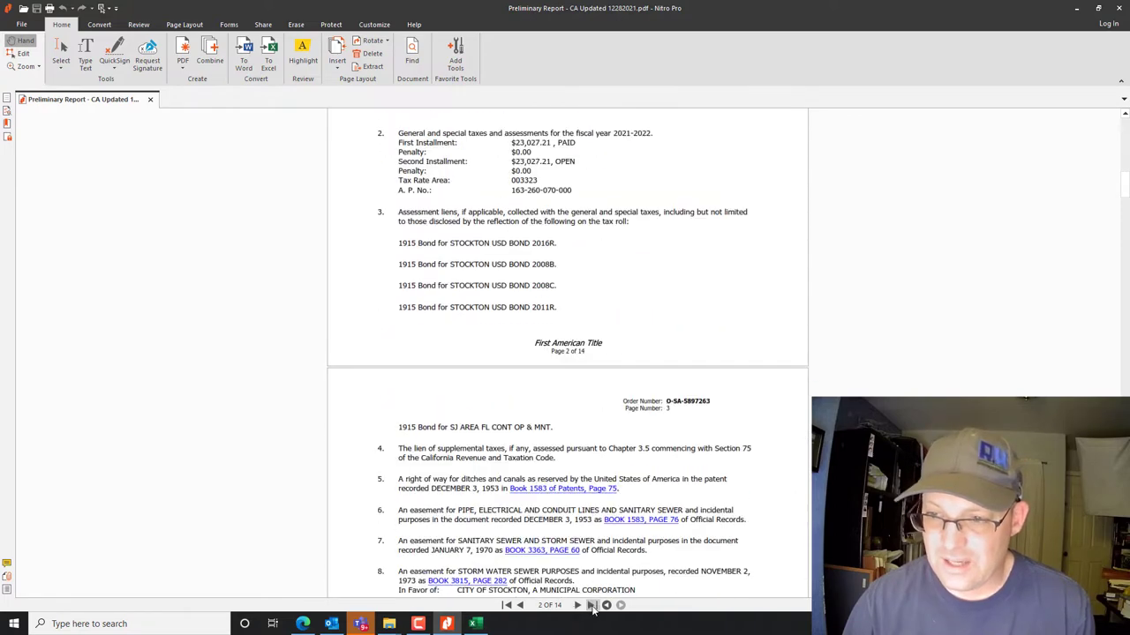
Jump to the report's last page and step back to the page 7 assessor's parcel map.
left_click(592, 605)
scroll(603, 477, "down", 5)
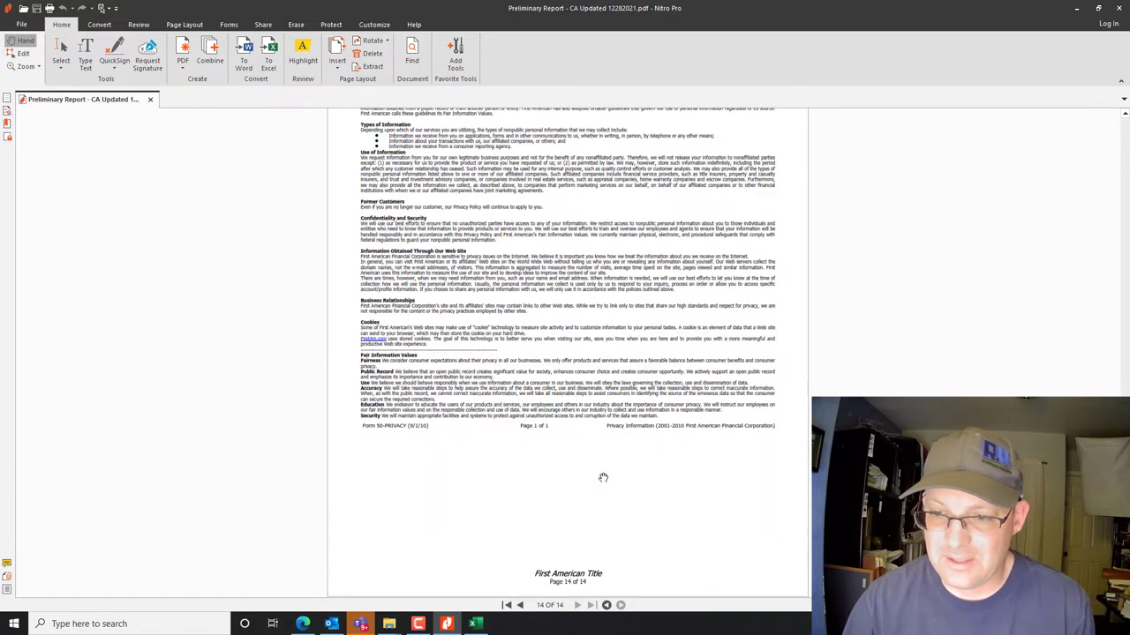
left_click(520, 606)
left_click(520, 605)
left_click(521, 606)
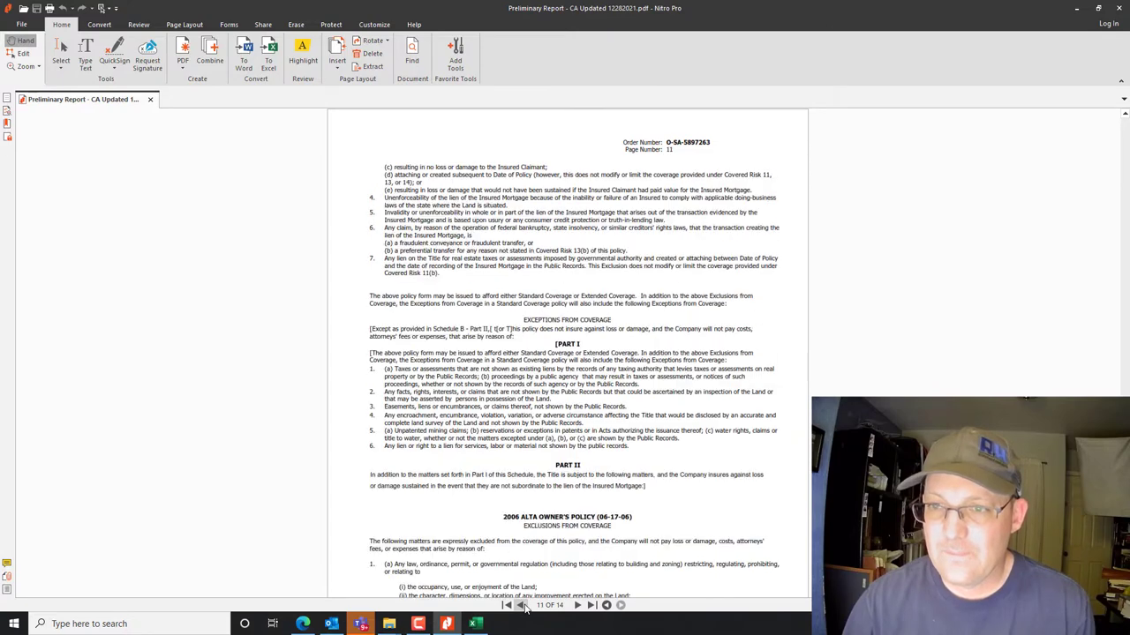
left_click(521, 605)
left_click(521, 605)
left_click(521, 606)
left_click(521, 606)
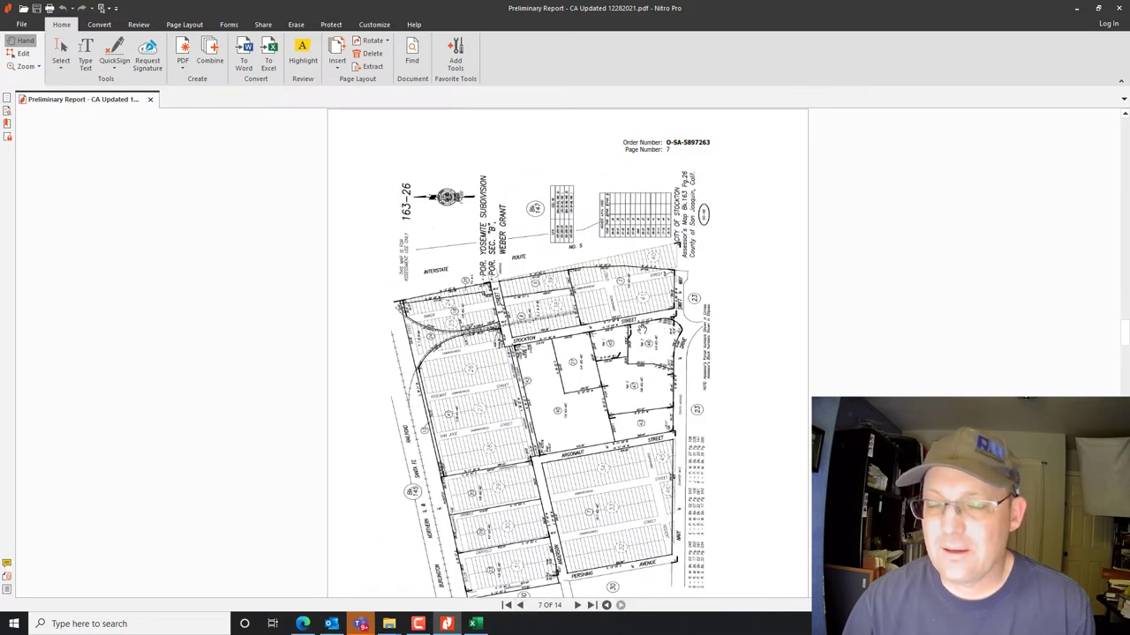
scroll(600, 397, "down", 3)
scroll(611, 294, "up", 3)
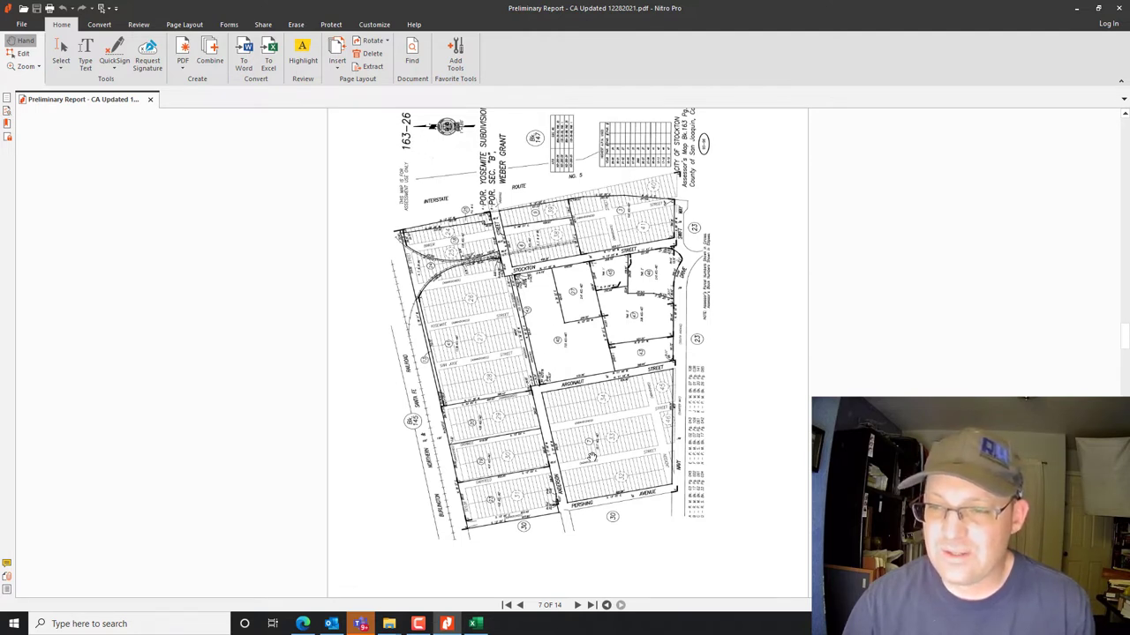
Enter APN 163-230-07 as the Parcel Identifiers value in C2.
left_click(1077, 6)
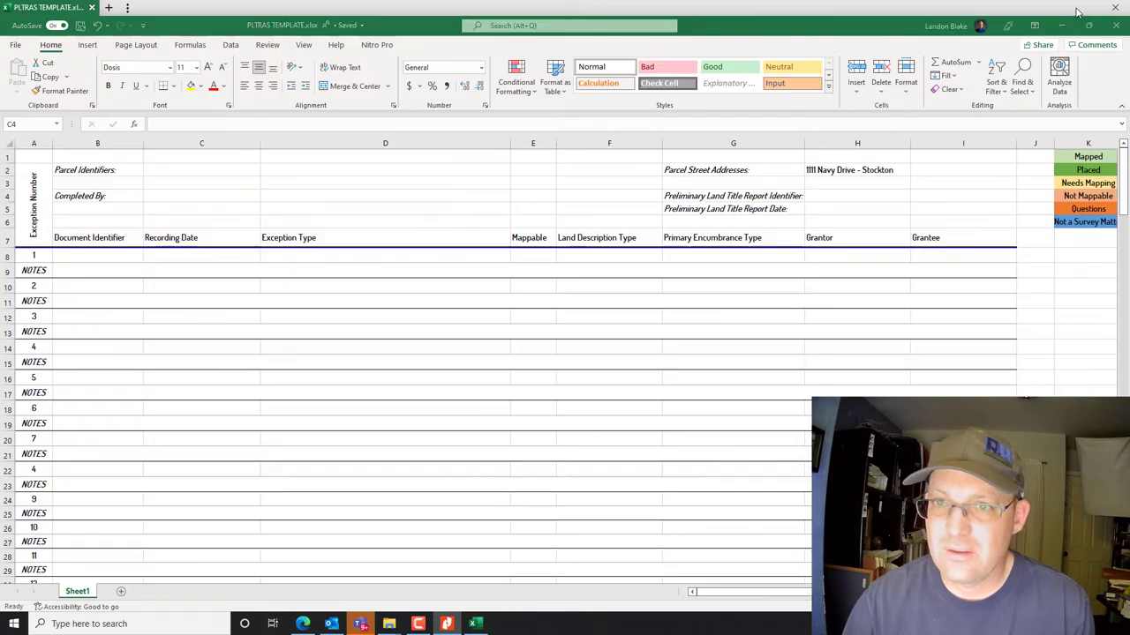
left_click(193, 182)
left_click(200, 176)
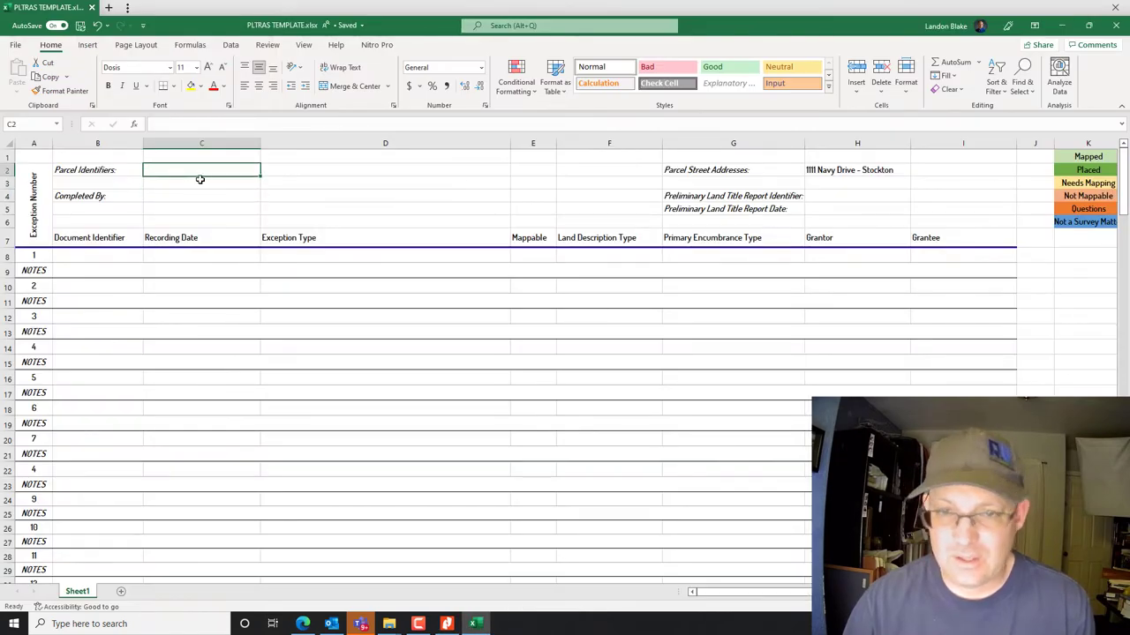
type("APN 163")
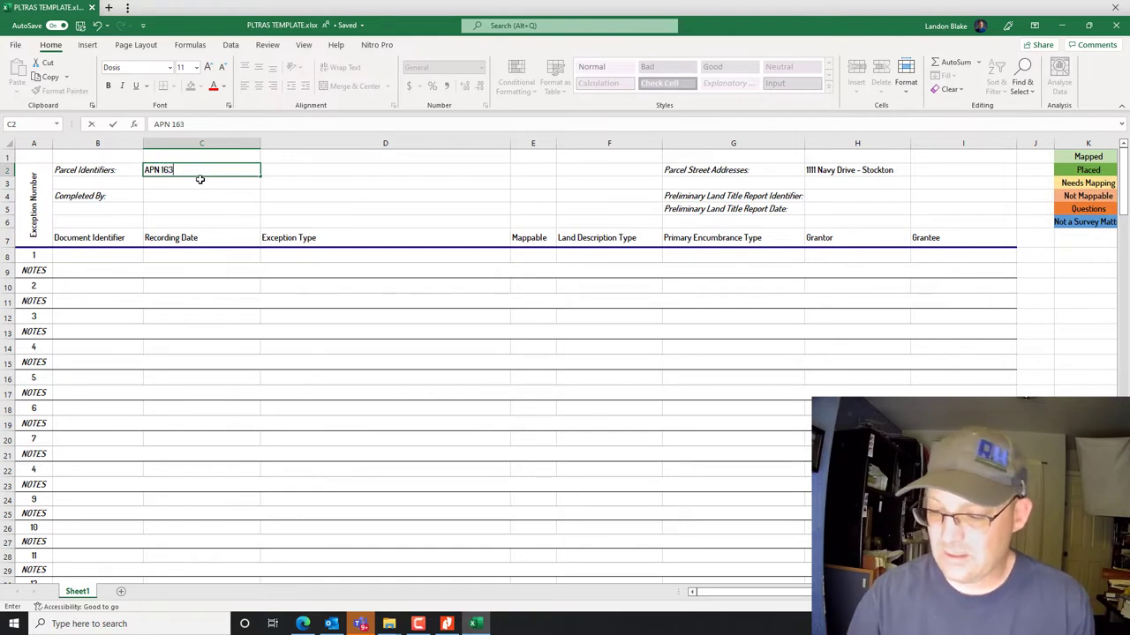
type("-230-07")
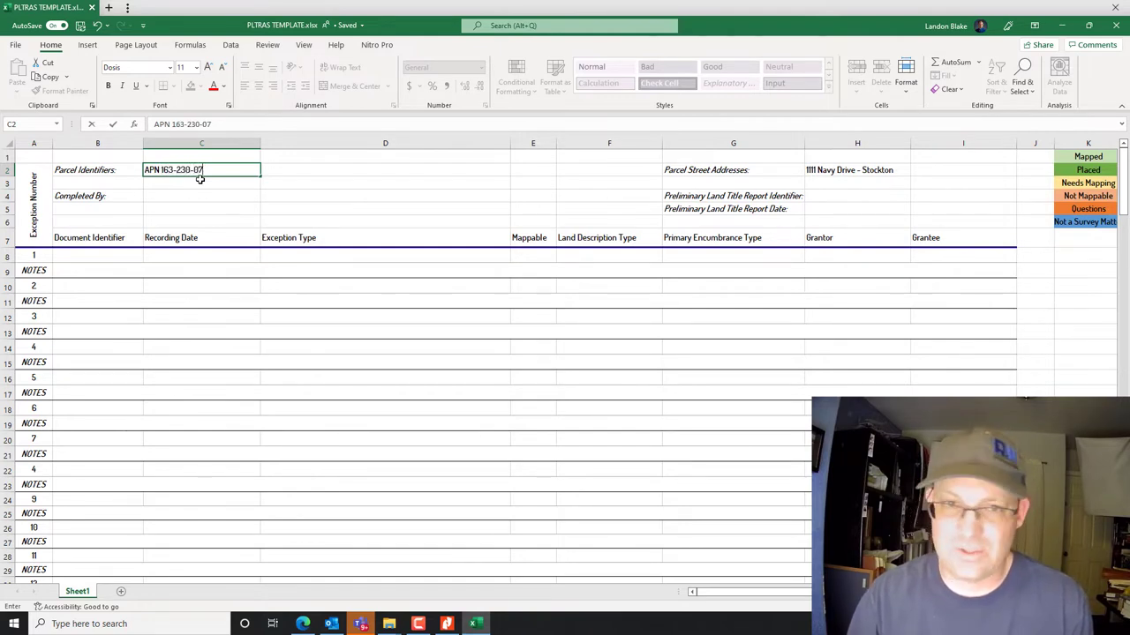
key("Return")
Enter the preparer's name under Completed By in C4, then select H4.
key("Down")
type("L")
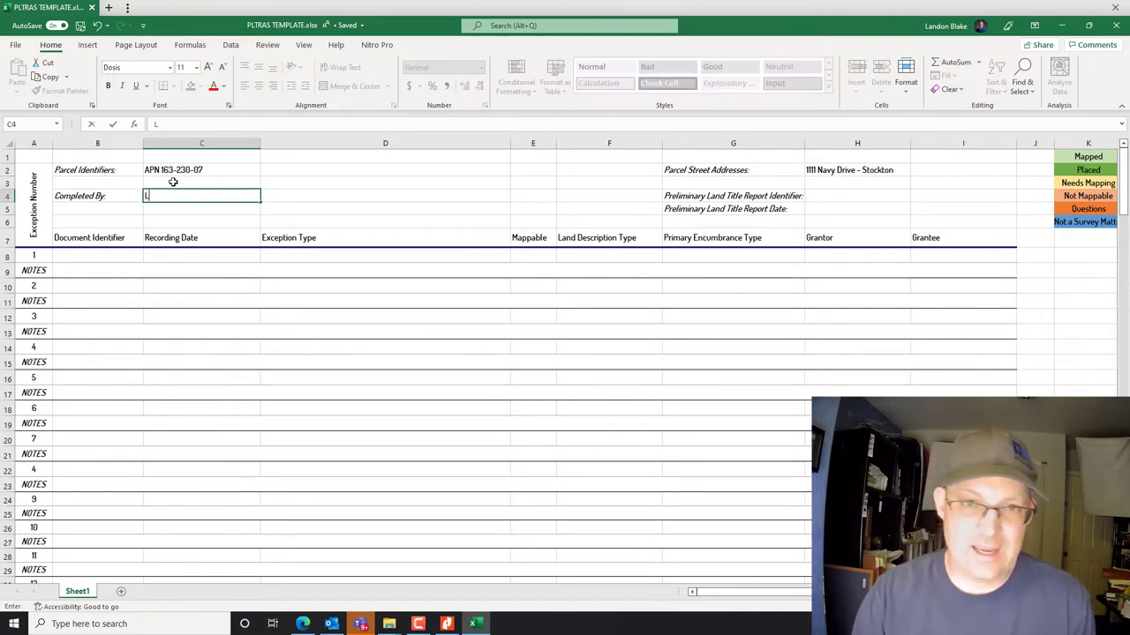
type("andon Blake")
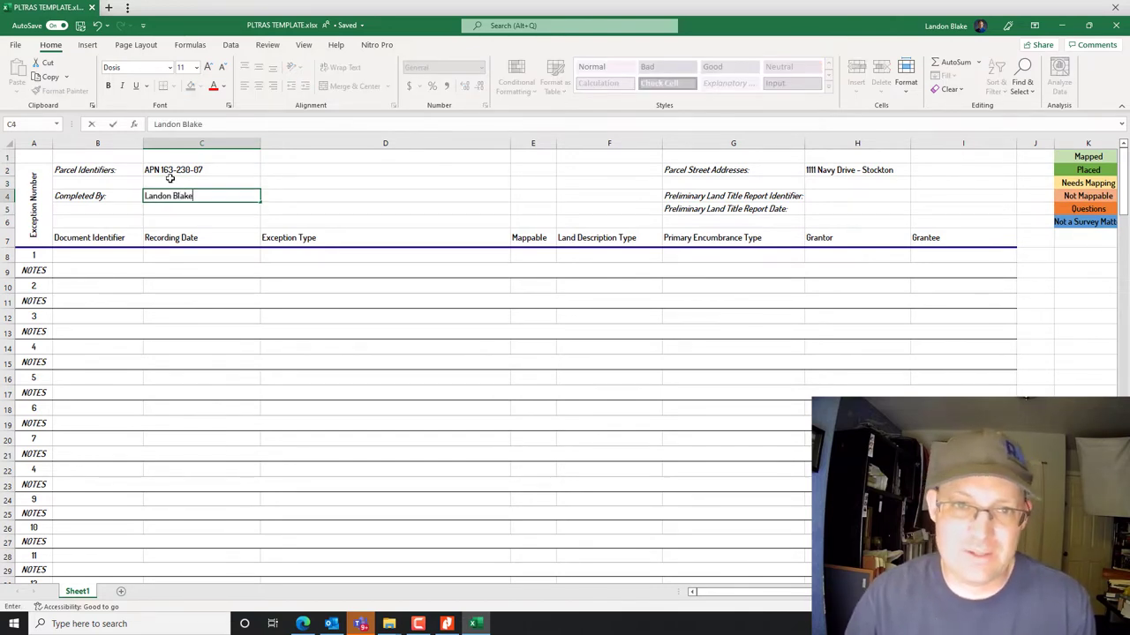
left_click(264, 166)
left_click(816, 199)
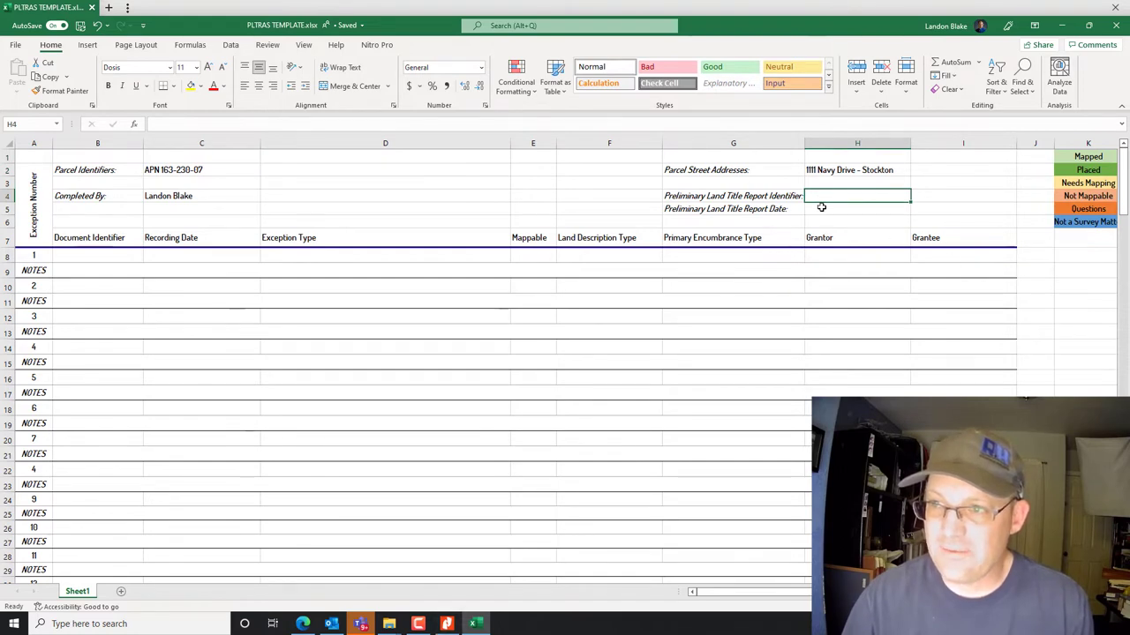
Go to page 1 of the Preliminary Report and select the order number in its header.
left_click(447, 624)
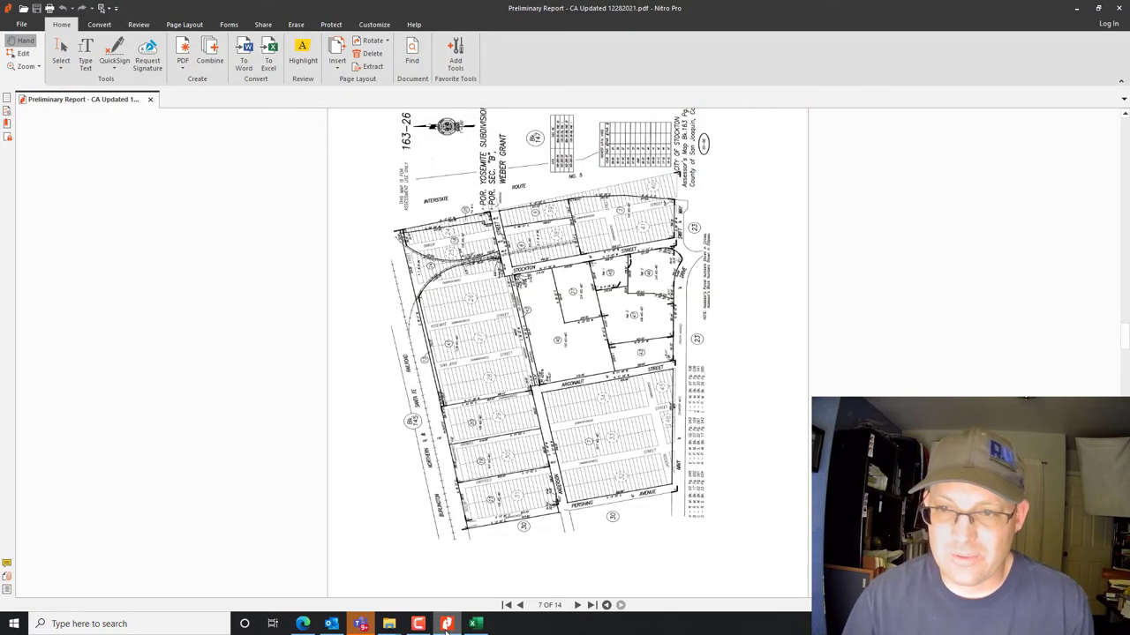
left_click(520, 606)
left_click(507, 606)
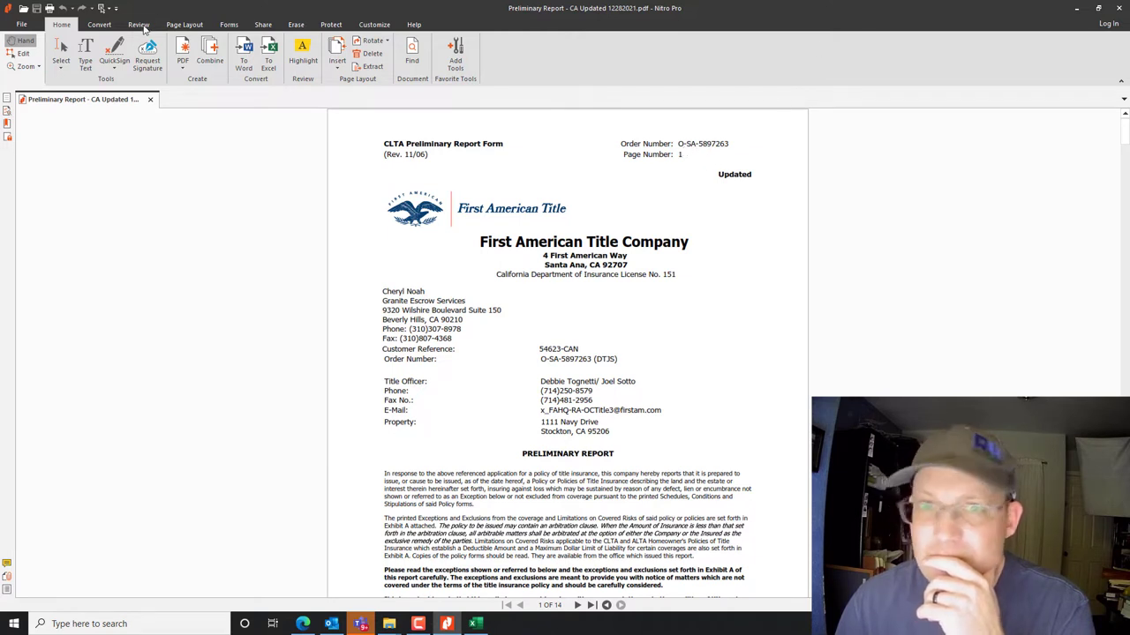
left_click(61, 49)
left_click_drag(730, 143, 678, 144)
key("ctrl+c")
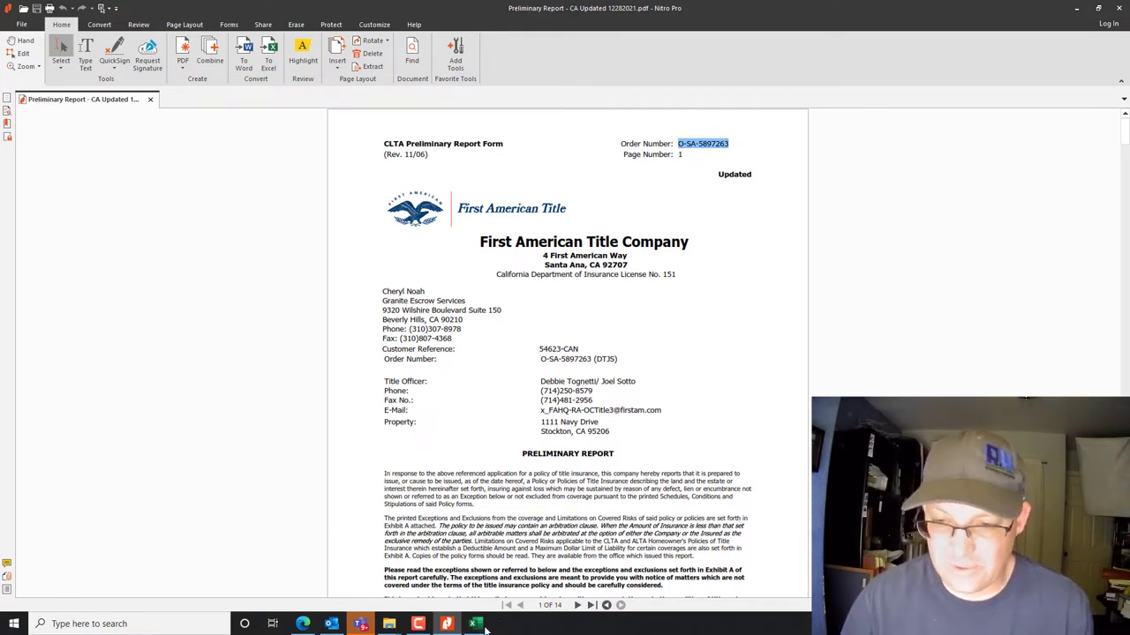
Paste the order number into H4, select H5, and find page 2's December 28, 2021 date.
left_click(477, 625)
key("ctrl+v")
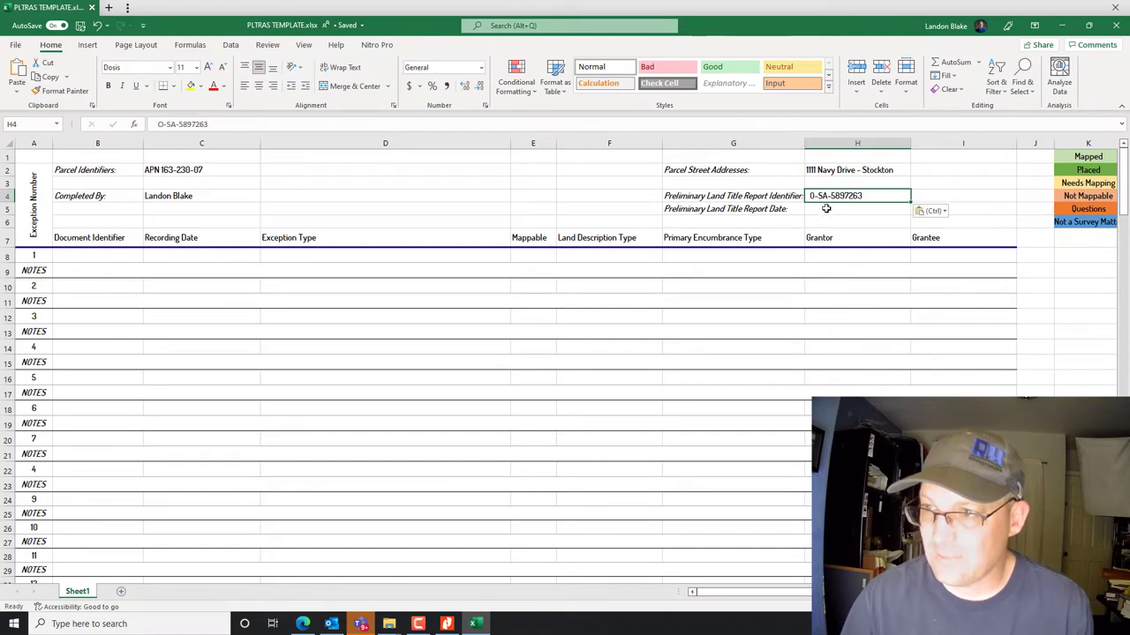
left_click(822, 214)
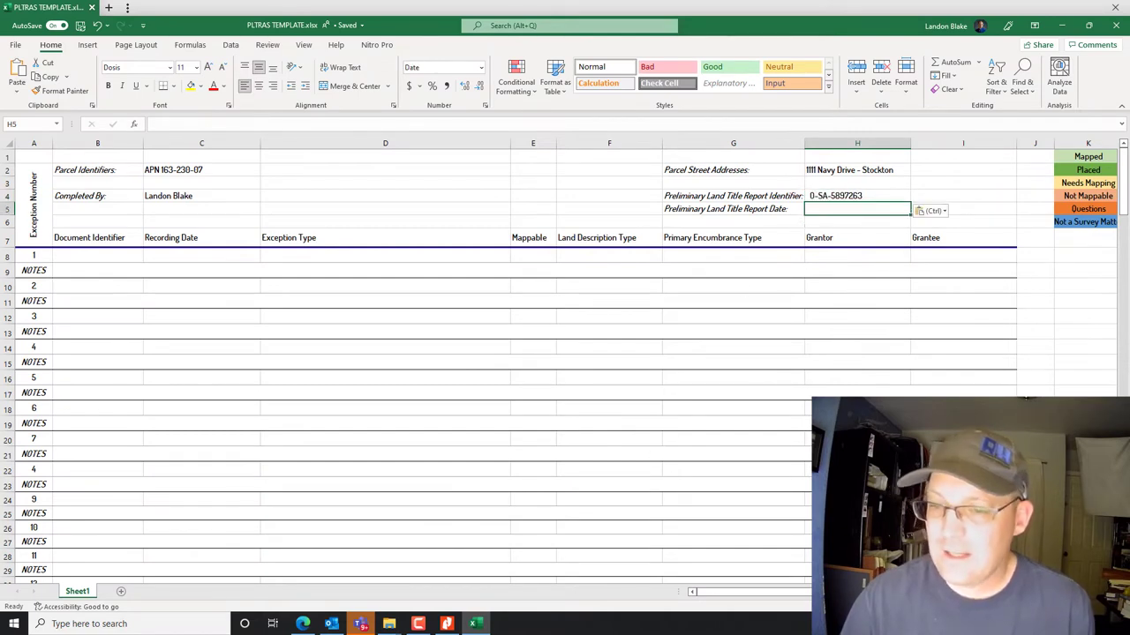
left_click(446, 624)
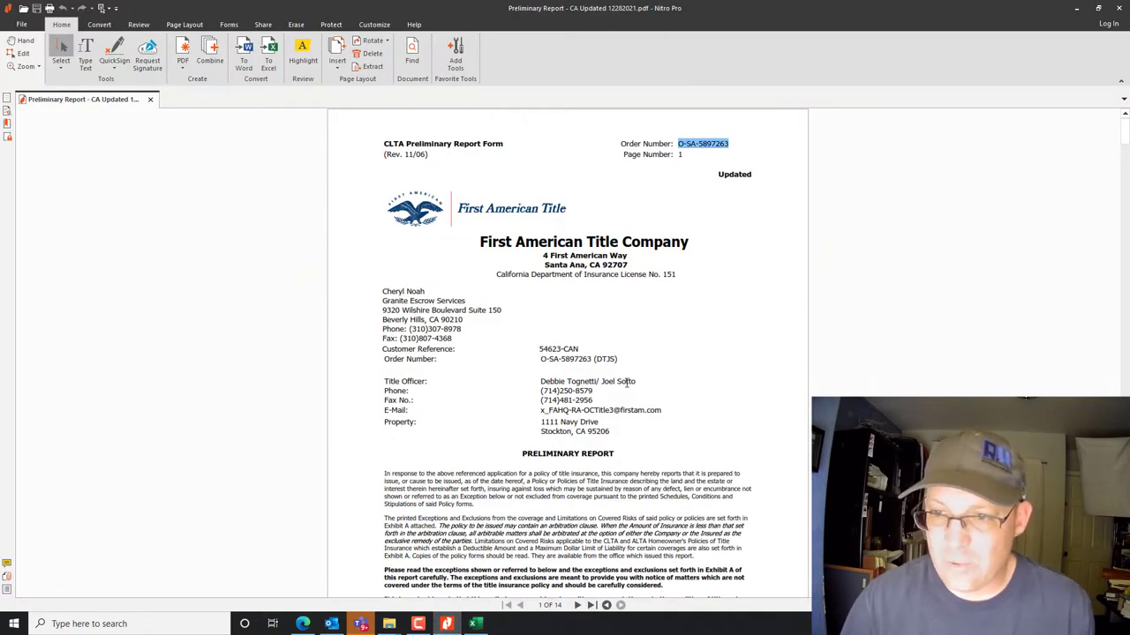
scroll(628, 381, "down", 3)
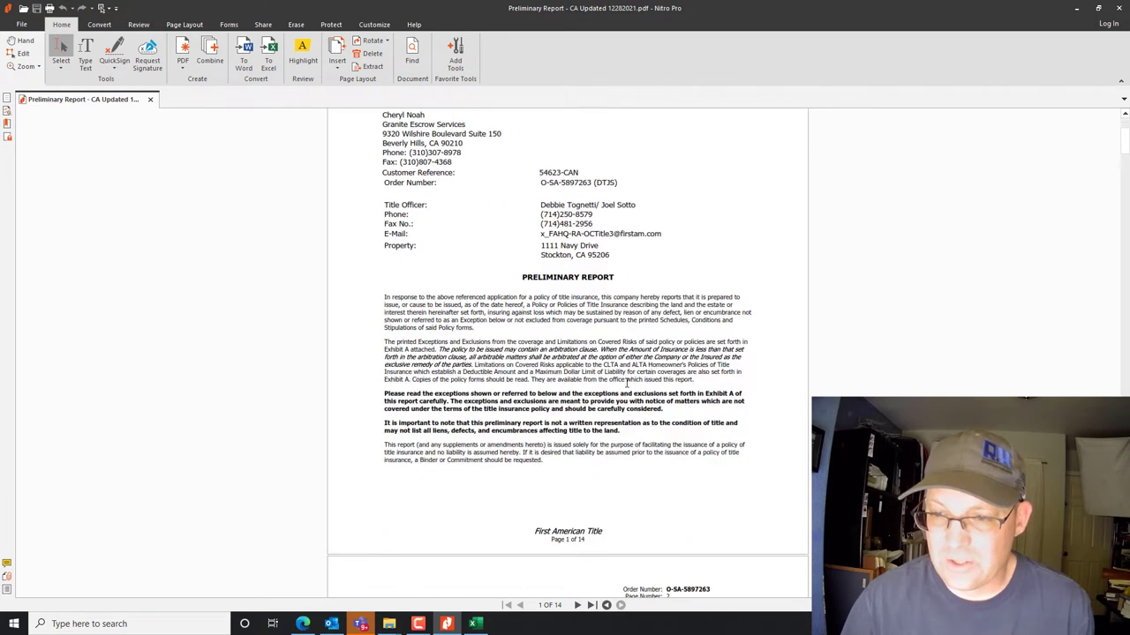
scroll(629, 427, "down", 4)
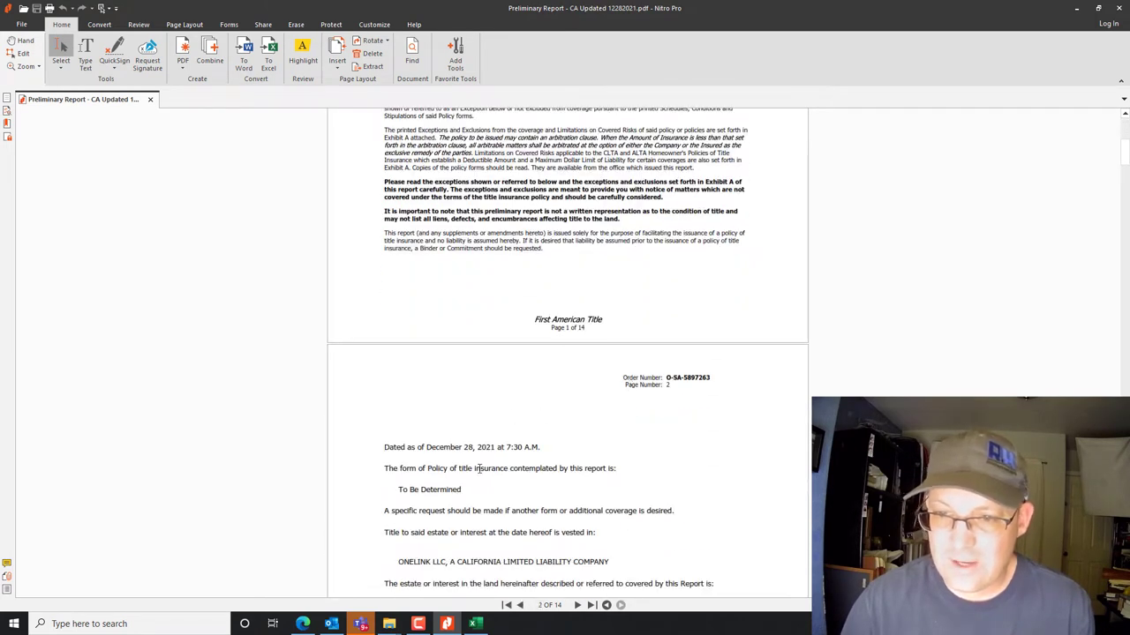
left_click(1076, 8)
type("2021-12-")
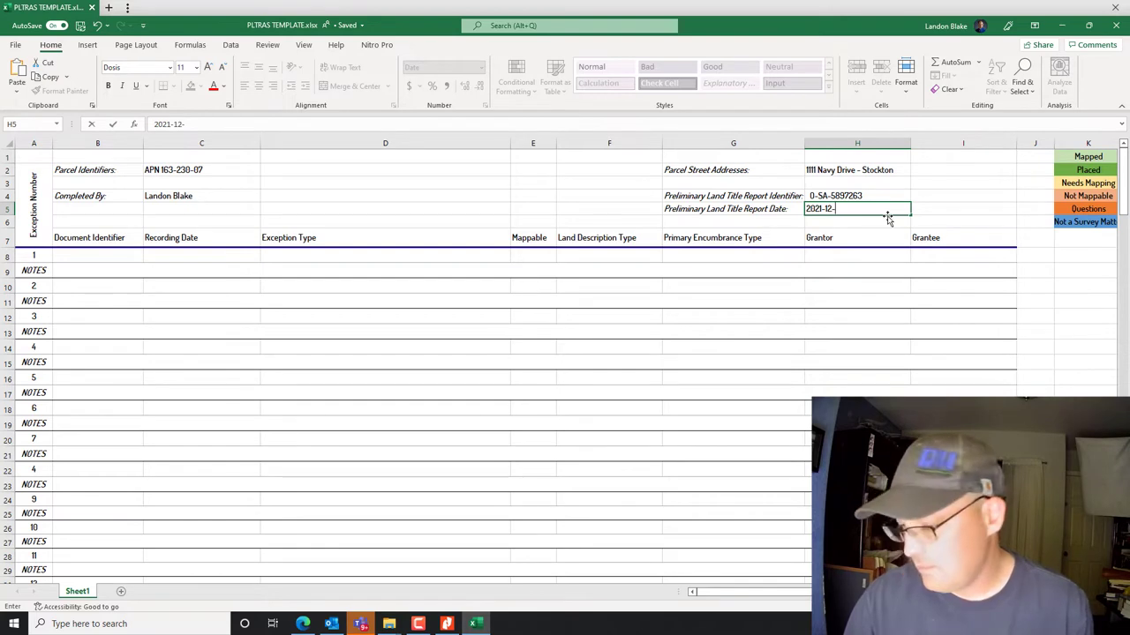
type("28")
key("Return")
left_click(211, 224)
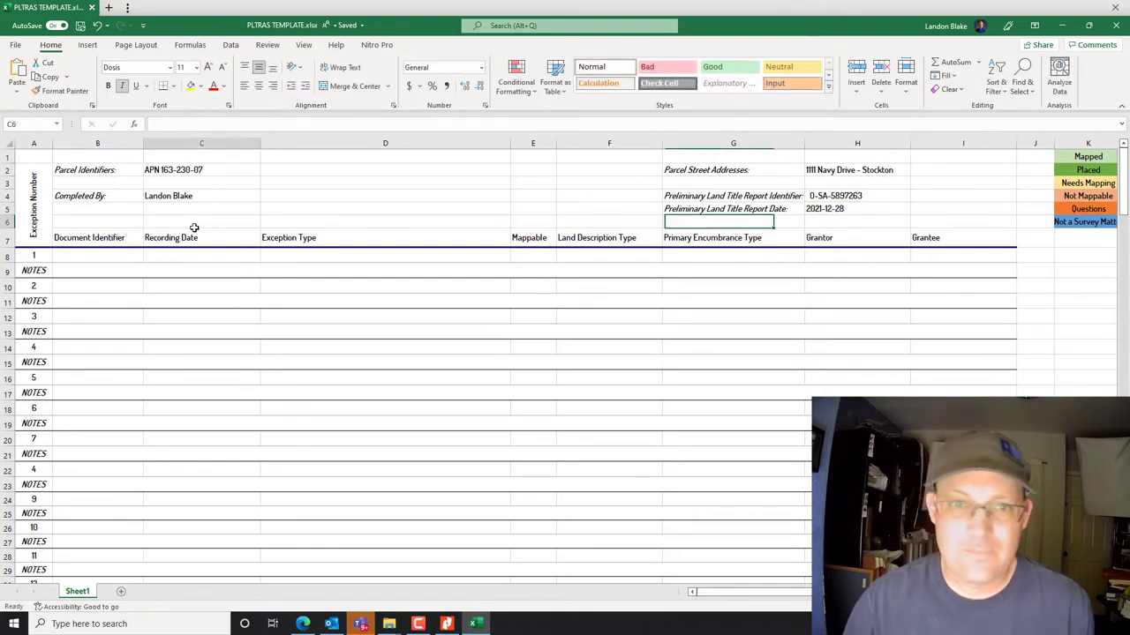
left_click(675, 329)
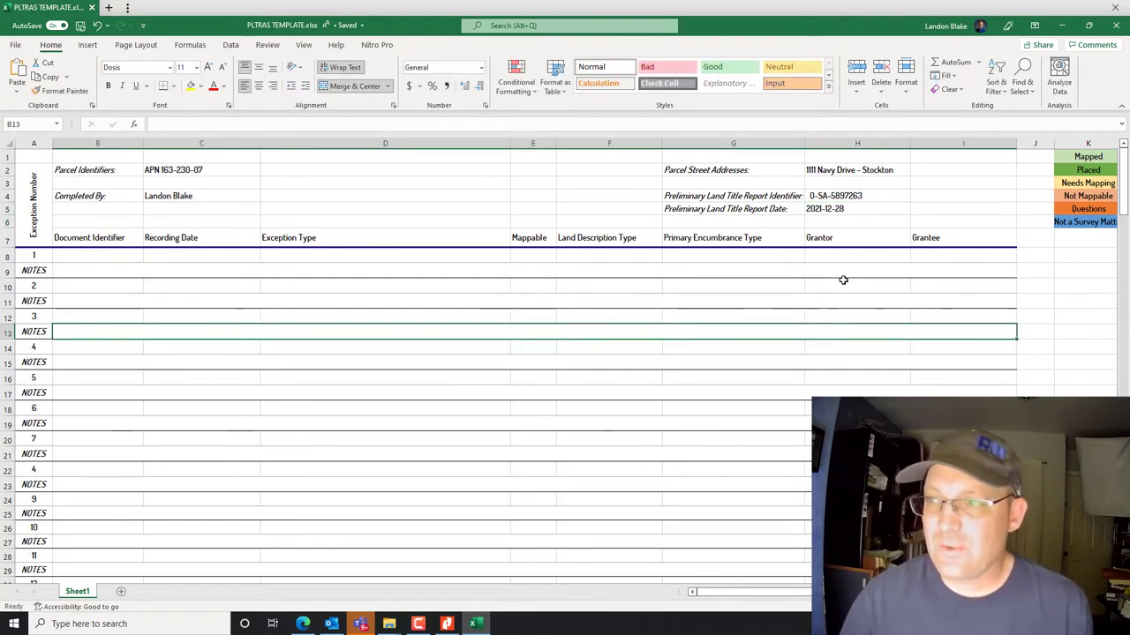
scroll(226, 310, "down", 2)
scroll(226, 309, "up", 2)
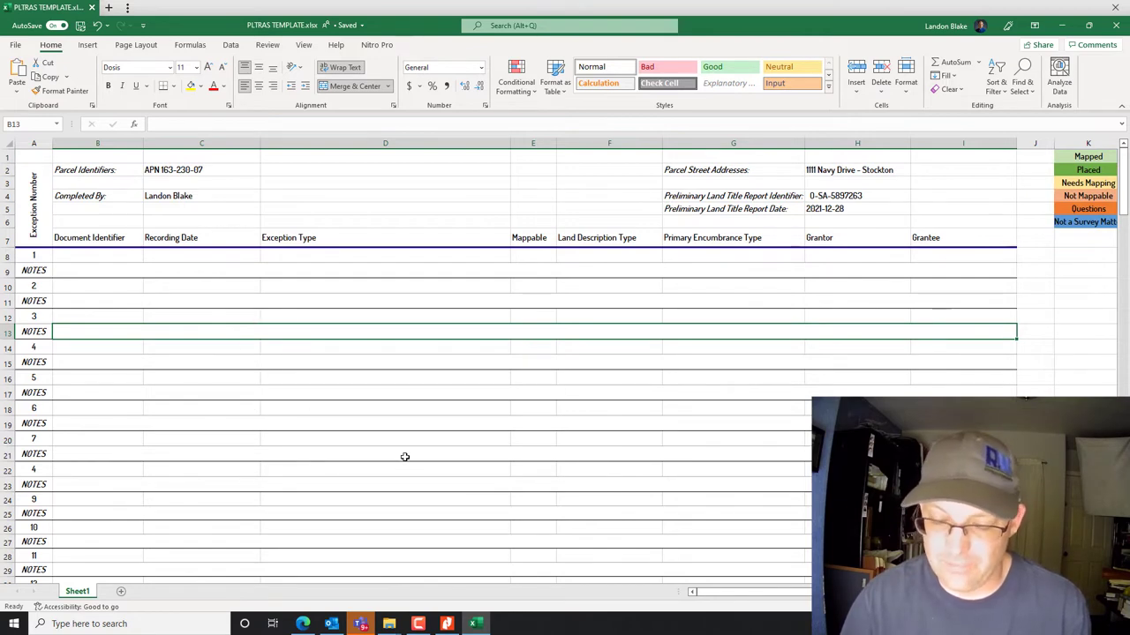
left_click(418, 624)
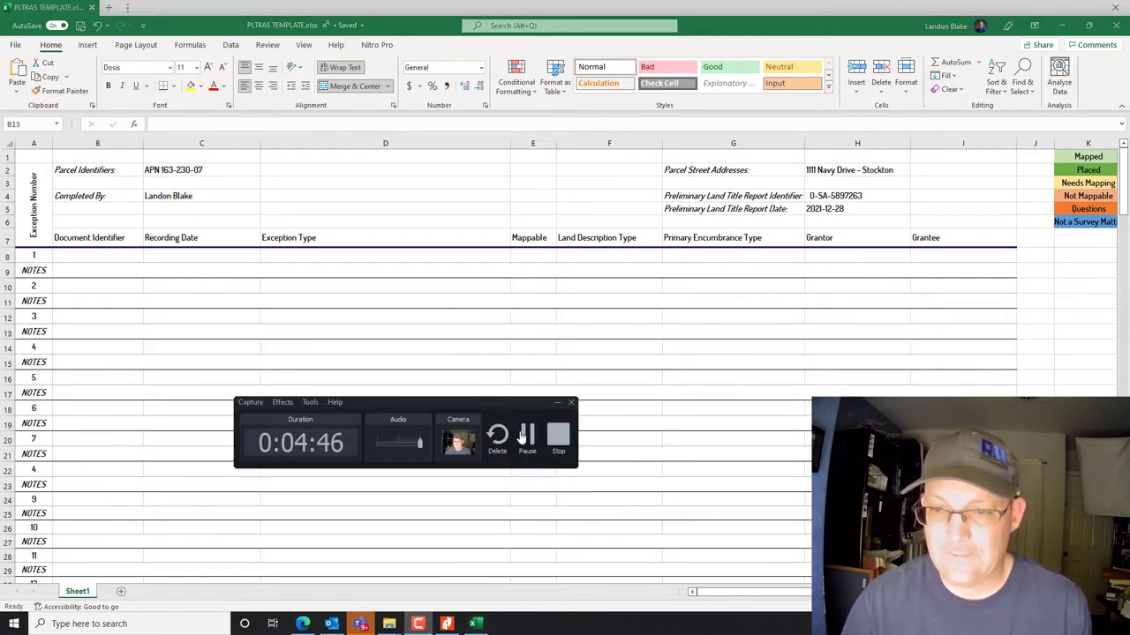
left_click(419, 624)
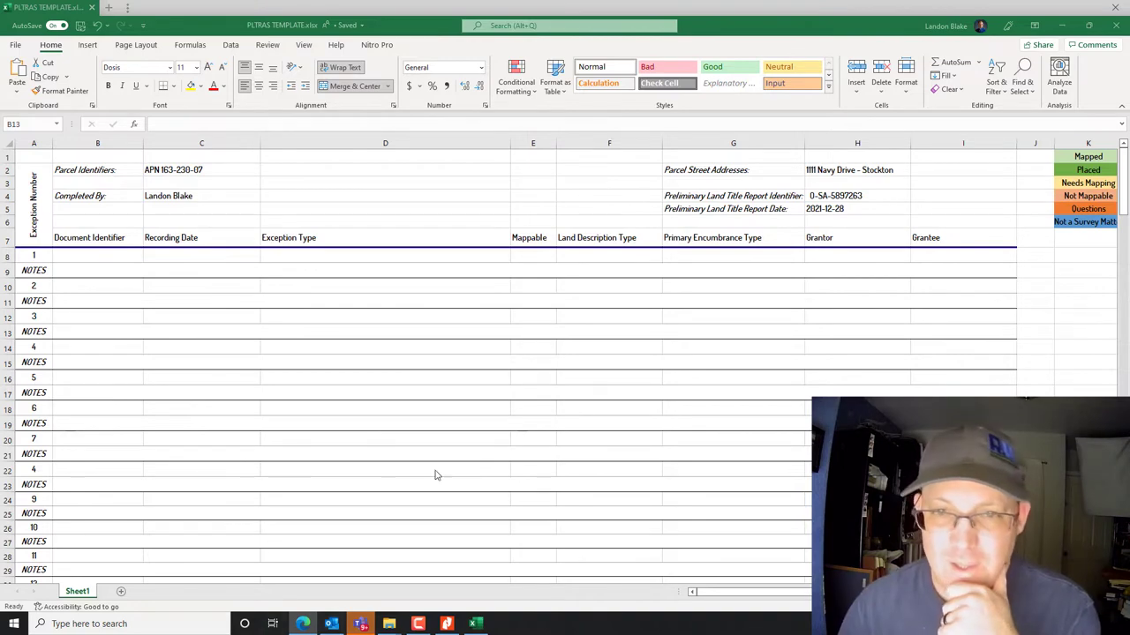
left_click(447, 624)
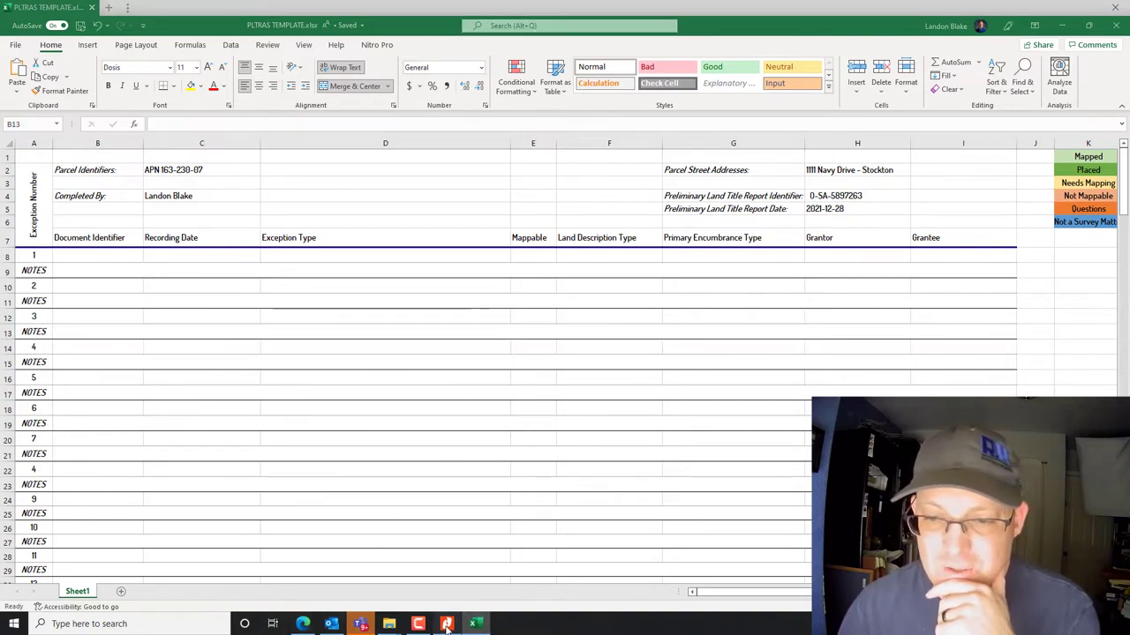
scroll(513, 374, "down", 10)
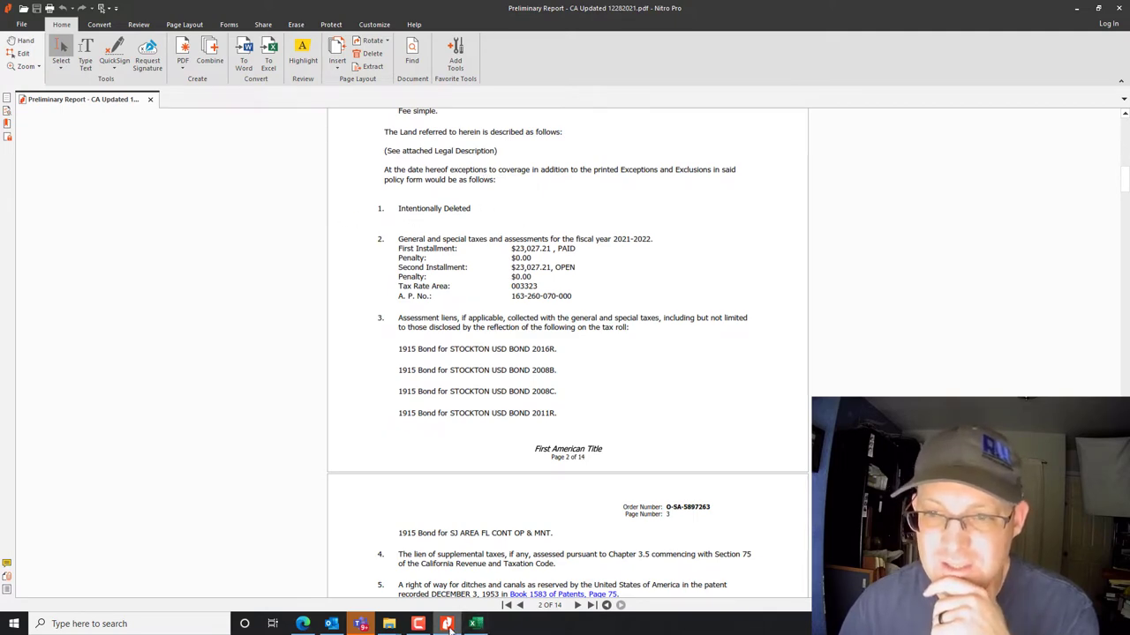
scroll(456, 422, "down", 4)
scroll(456, 421, "up", 8)
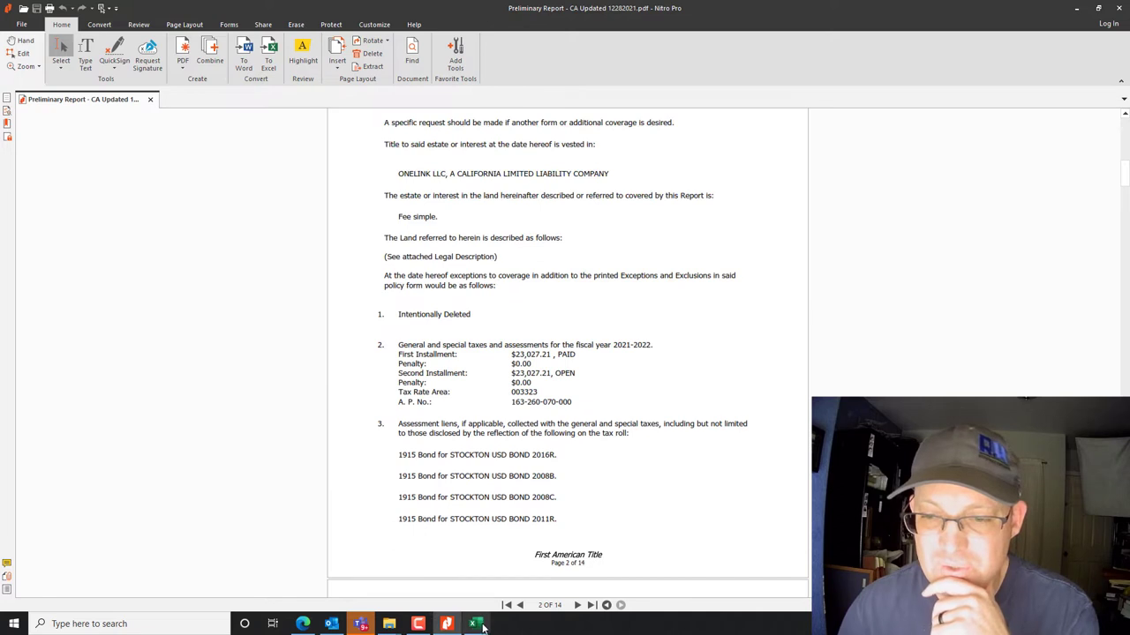
left_click(474, 624)
left_click(106, 260)
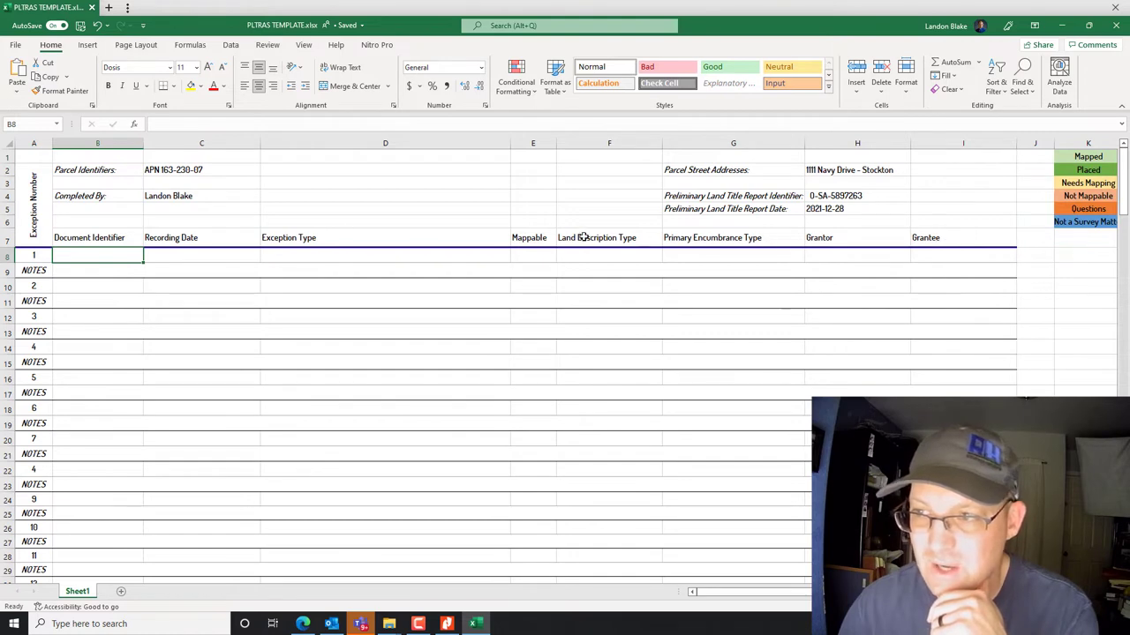
Enter Not Applicable in B8 and paste it into C8 and D8.
left_click(71, 272)
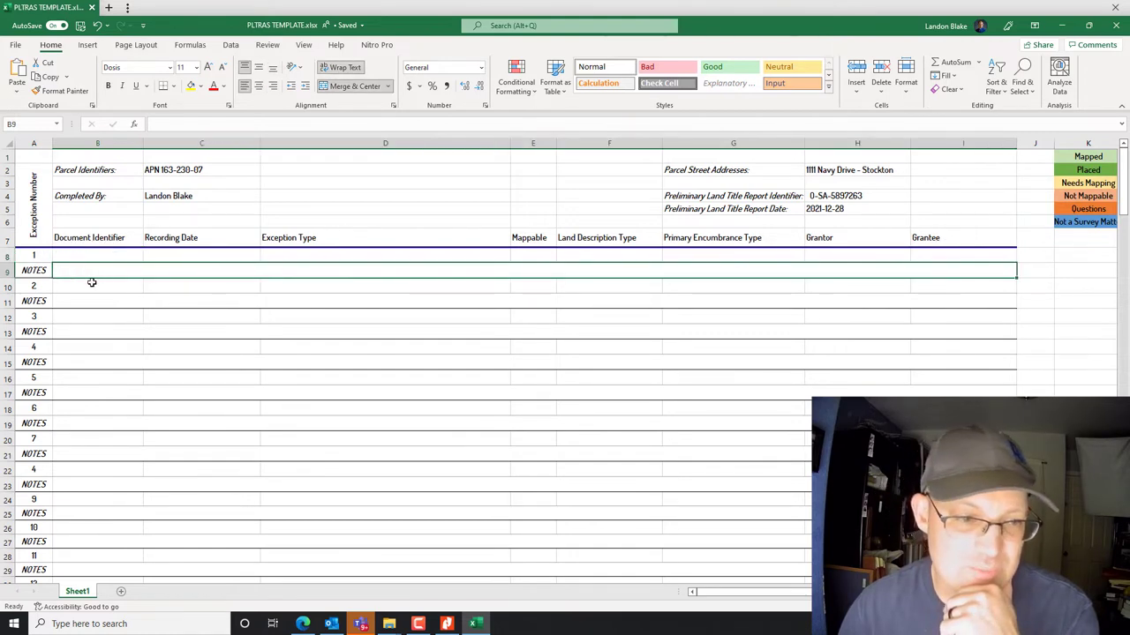
left_click(91, 255)
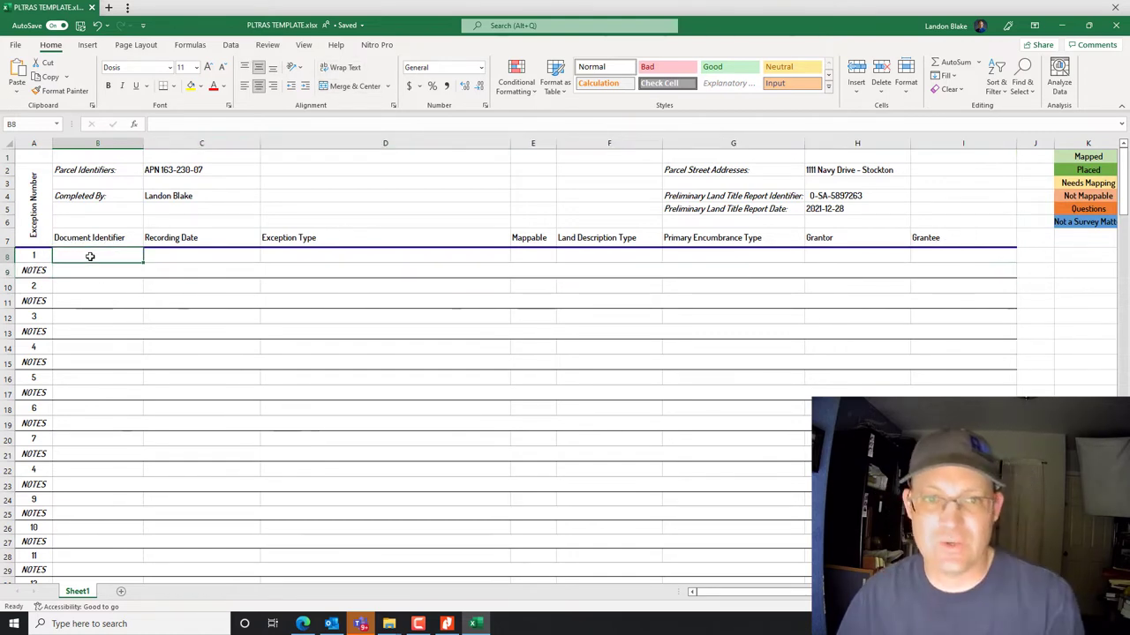
type("Not")
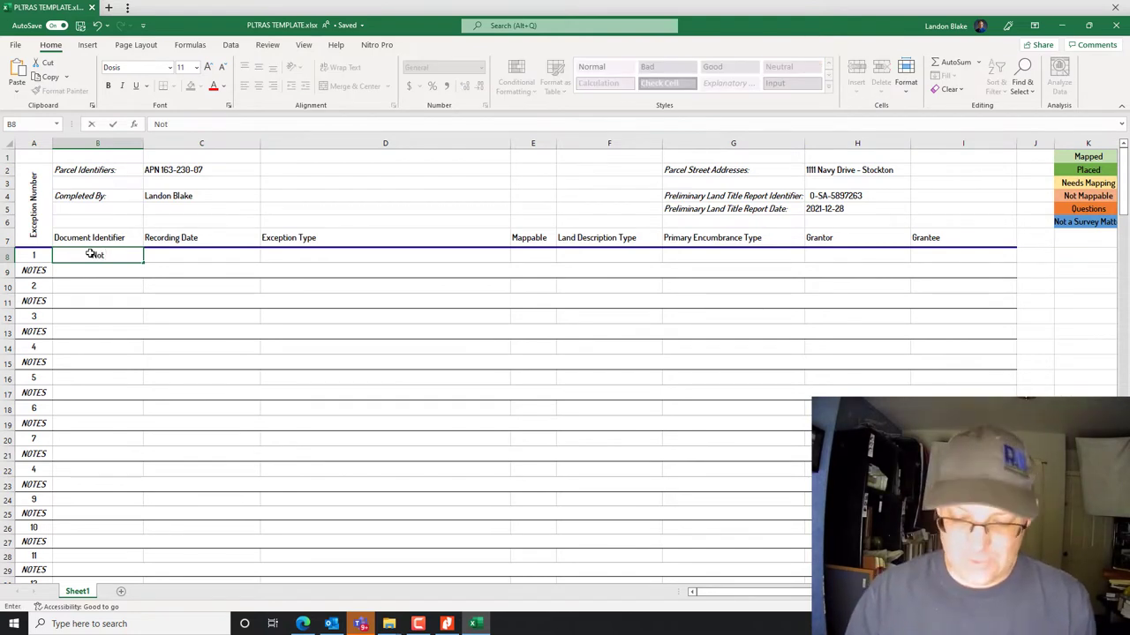
type(" Applicab")
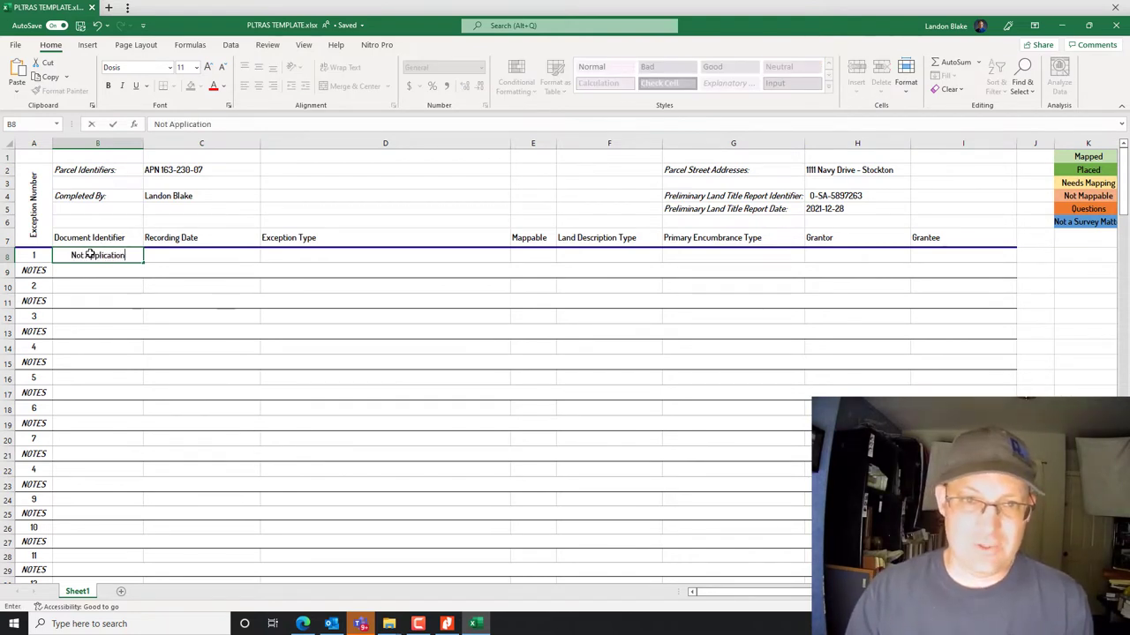
type("le")
key("Return")
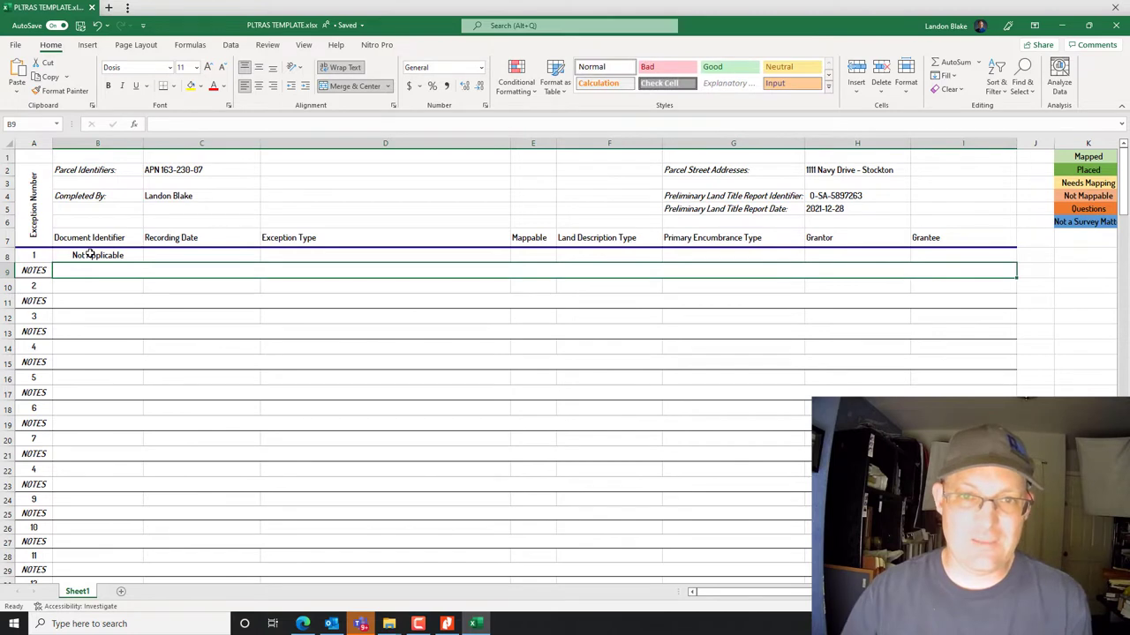
left_click(72, 257)
key("ctrl+c")
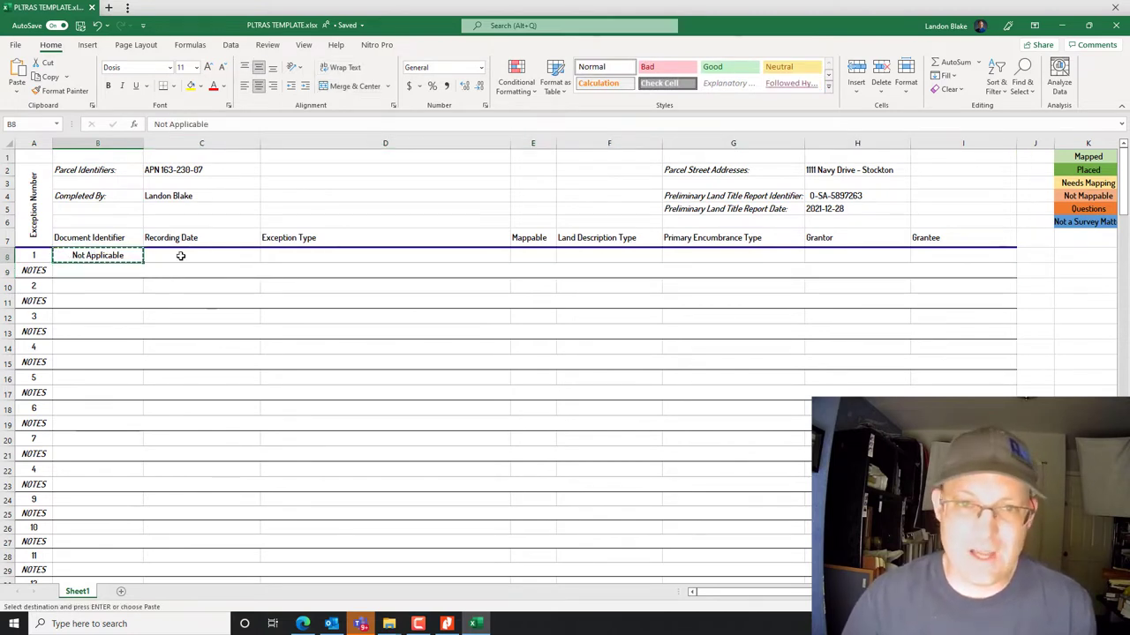
left_click(185, 256)
key("ctrl+v")
left_click(320, 259)
key("ctrl+v")
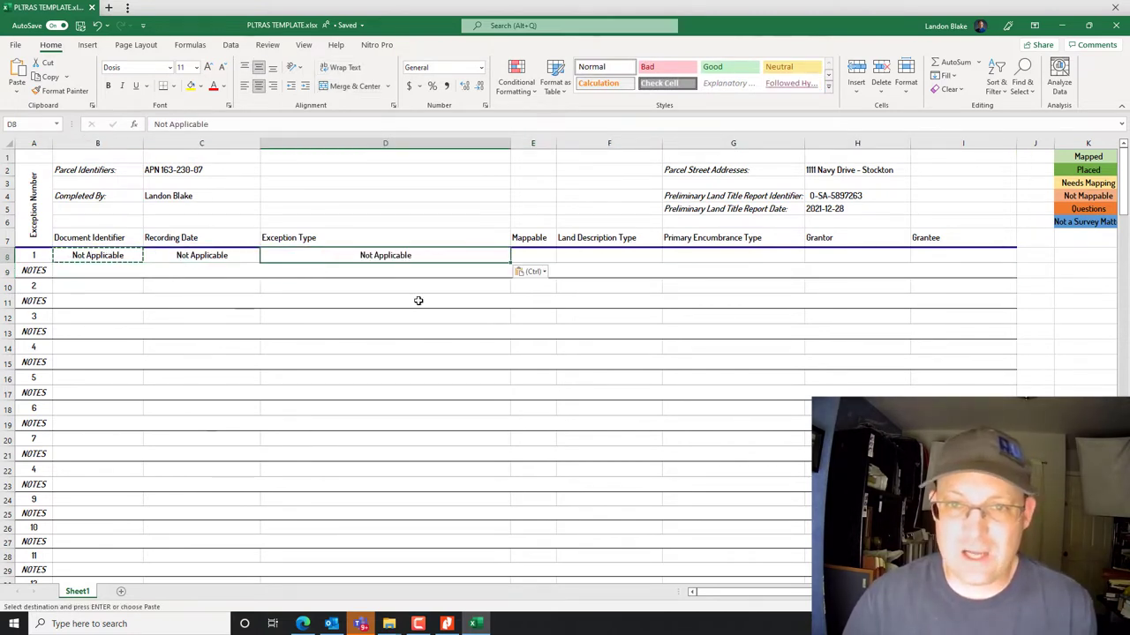
key("Escape")
Replace D8's text with Deleted Exception as the exception type.
double_click(435, 256)
left_click_drag(435, 256, 353, 256)
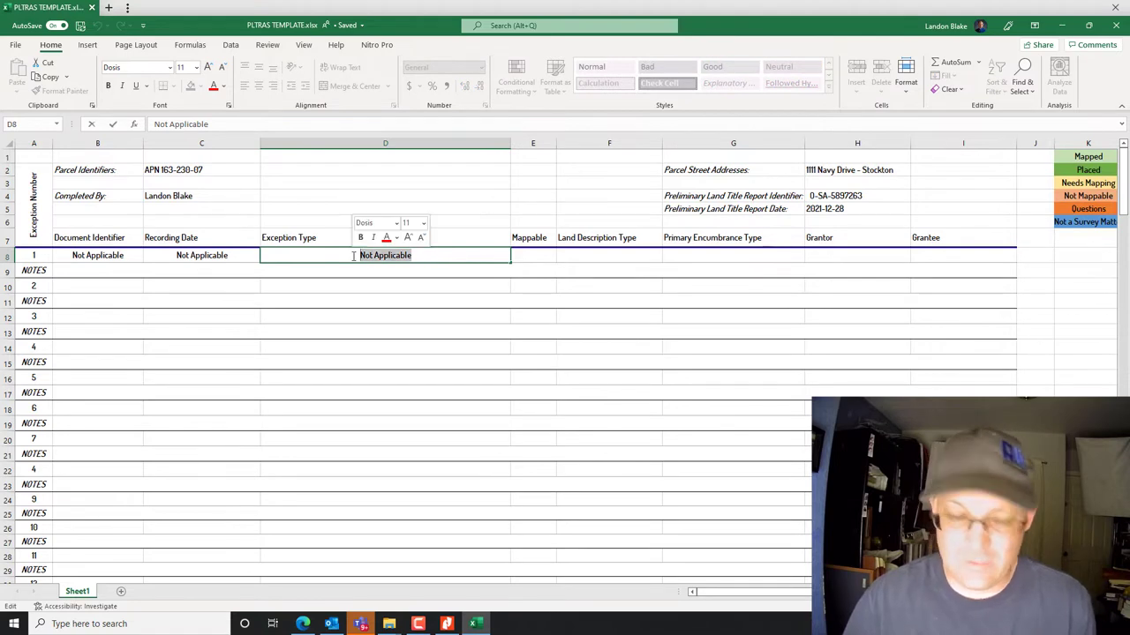
type("Deleted Exception")
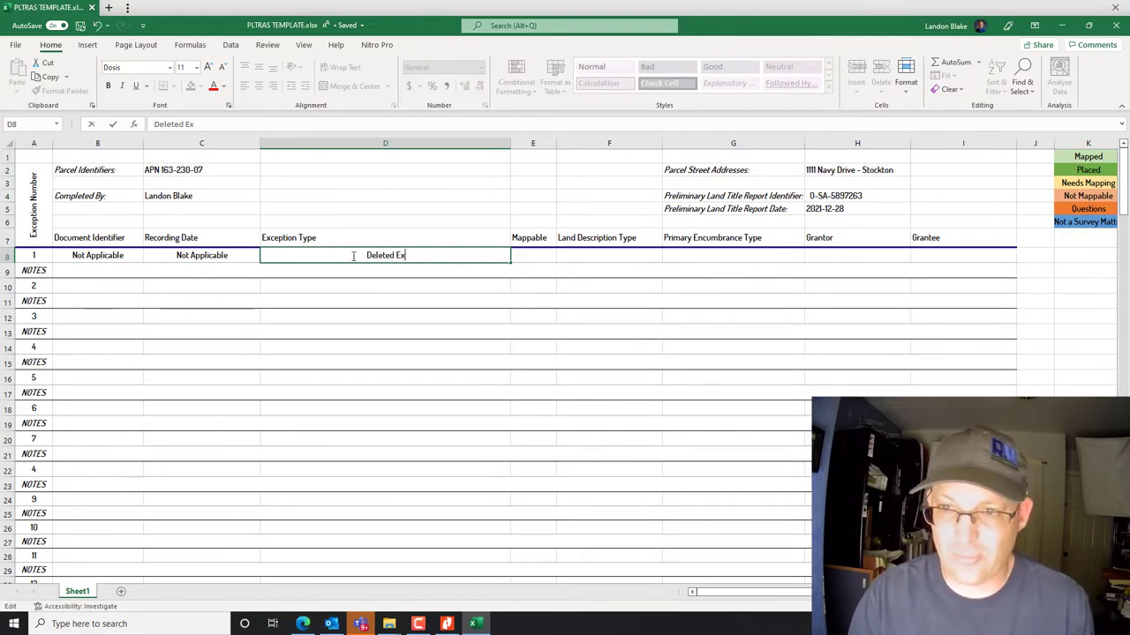
key("Tab")
type("No")
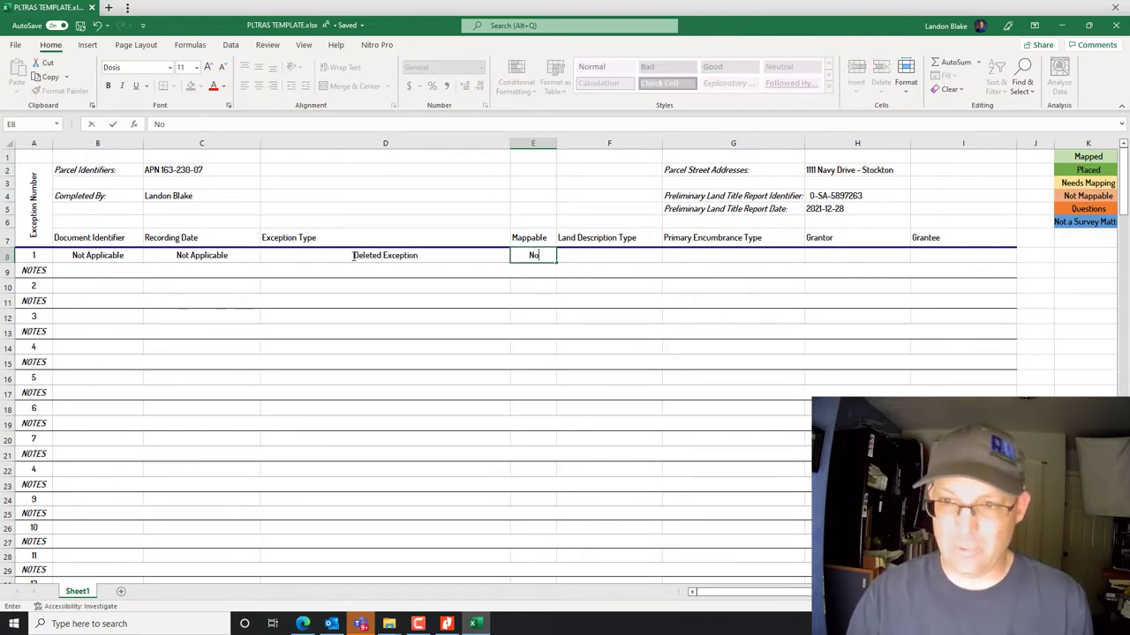
key("BackSpace")
key("BackSpace")
key("BackSpace")
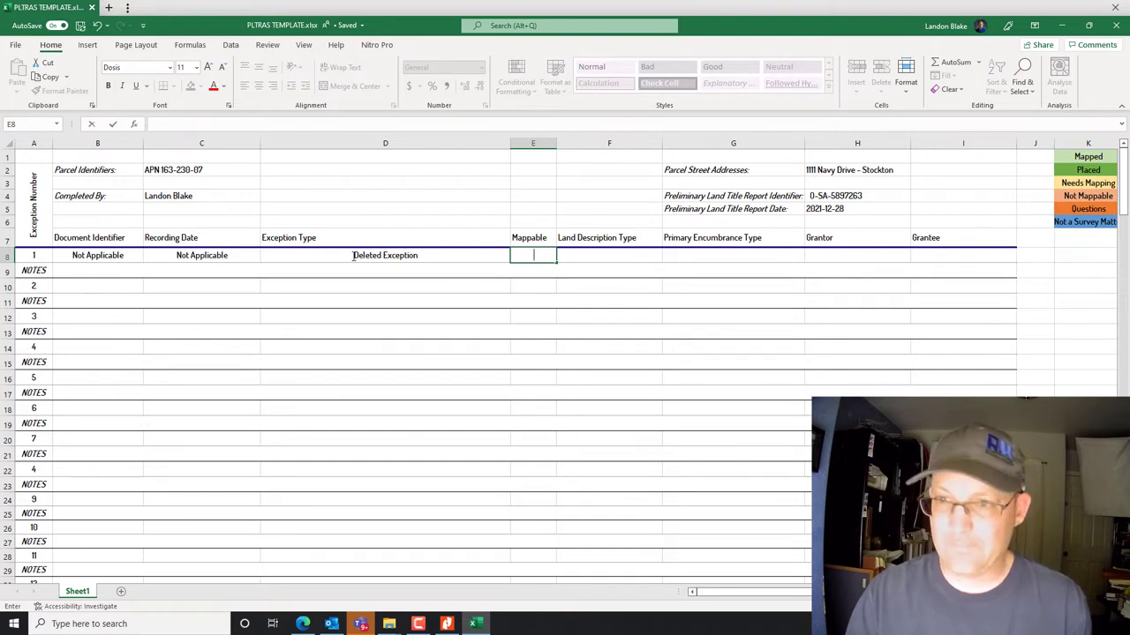
Paste Not Applicable into E8 through I8 and autofit column E.
left_click(76, 256)
key("ctrl+c")
left_click(524, 255)
key("ctrl+v")
left_click(604, 257)
key("ctrl+v")
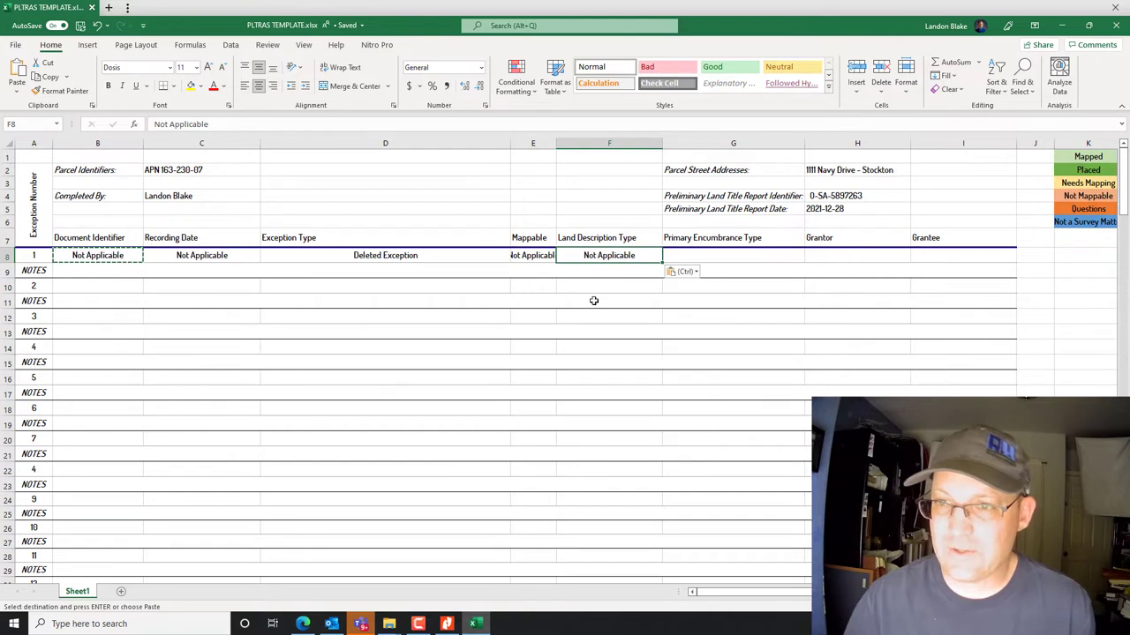
double_click(557, 143)
left_click(731, 262)
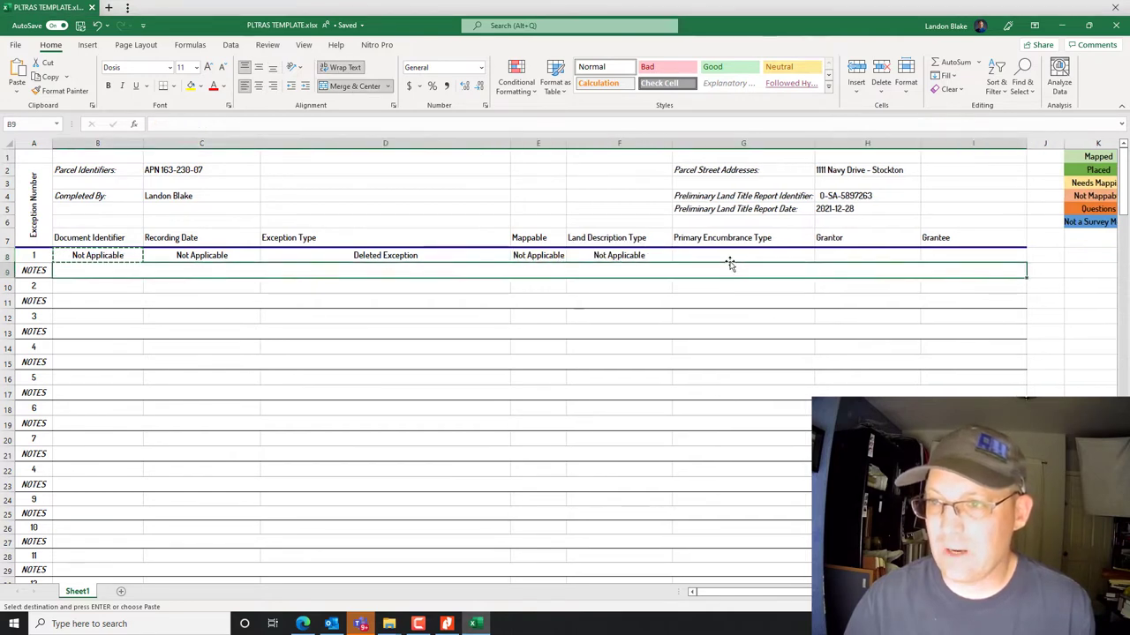
key("ctrl+v")
left_click(831, 255)
key("ctrl+v")
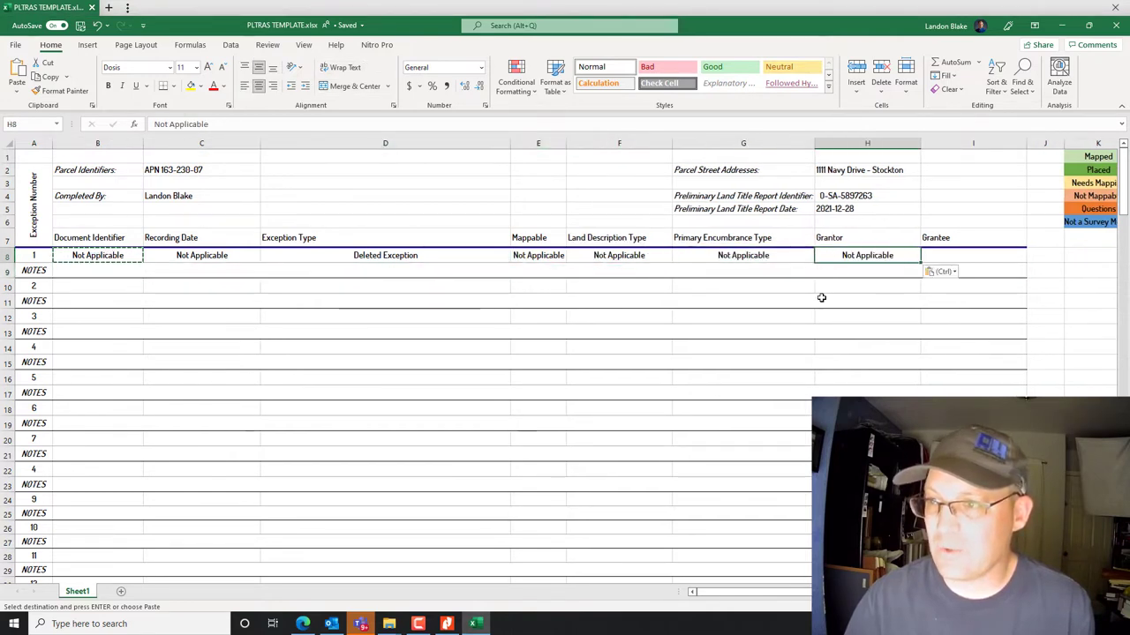
left_click(968, 259)
key("ctrl+v")
left_click(872, 323)
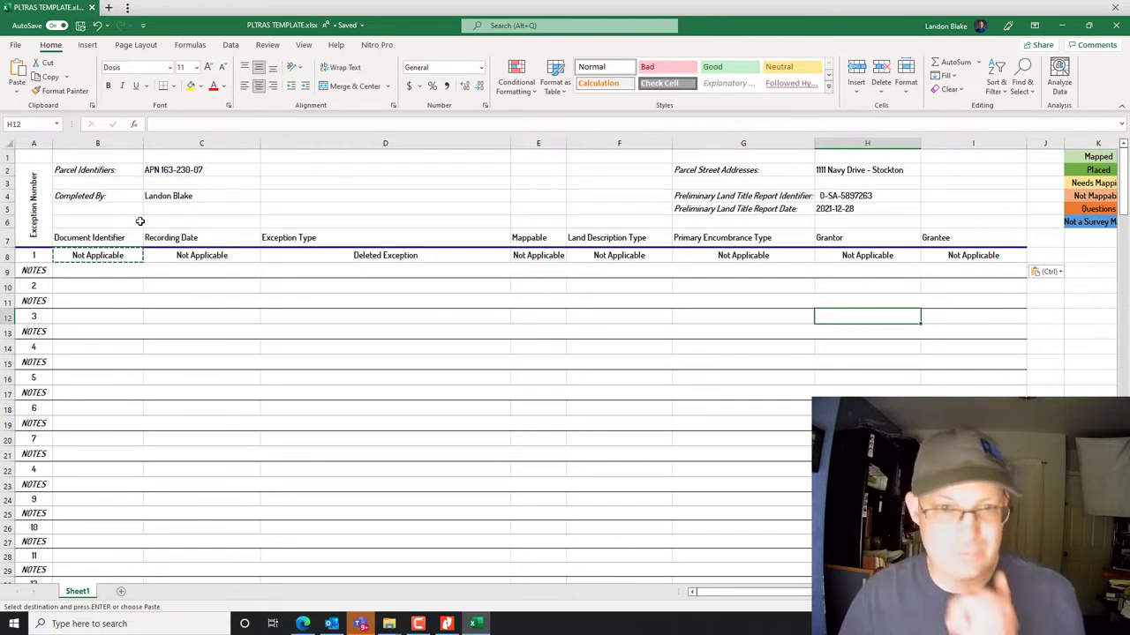
Enter 'Deleted exception.' in the merged NOTES cell of row 9 for exception 1.
left_click(101, 271)
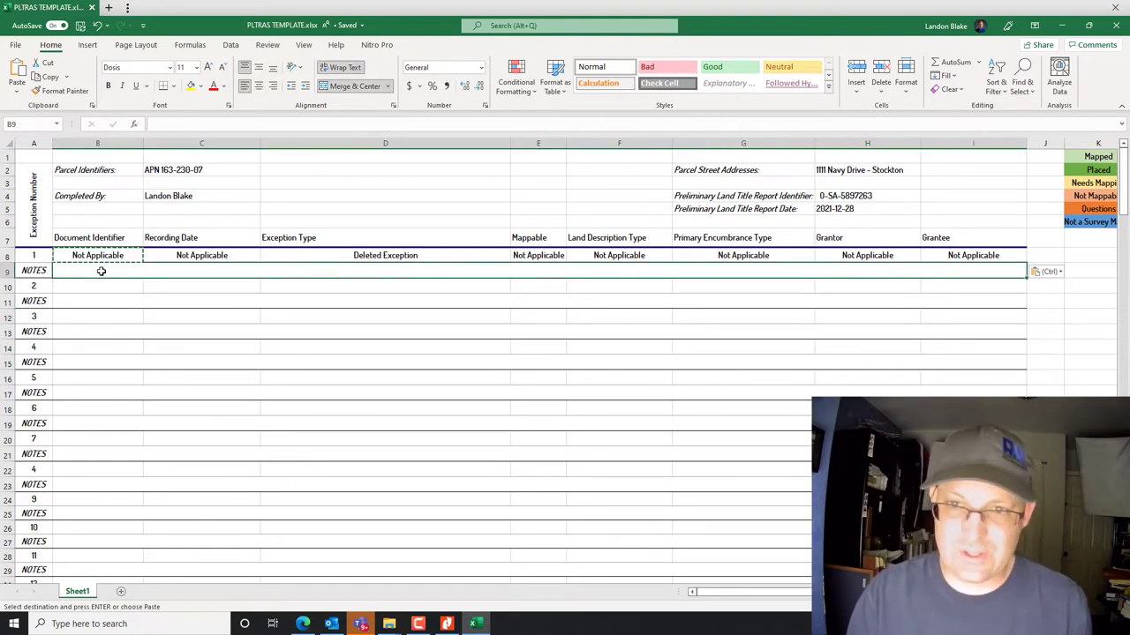
type("Deleted exception.")
key("Return")
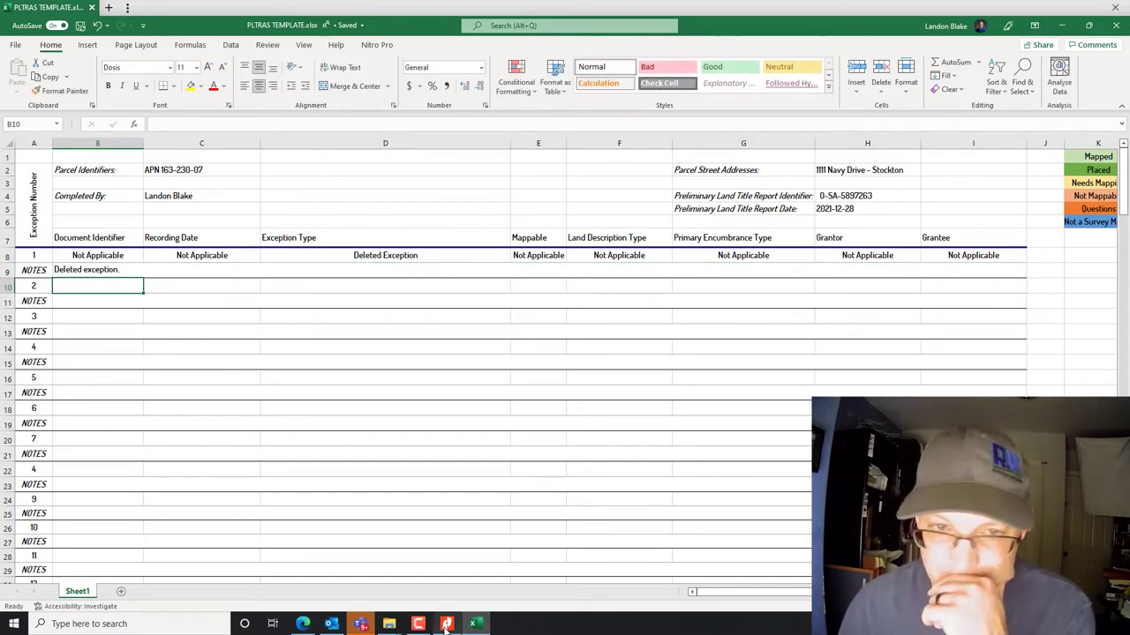
mouse_move(457, 584)
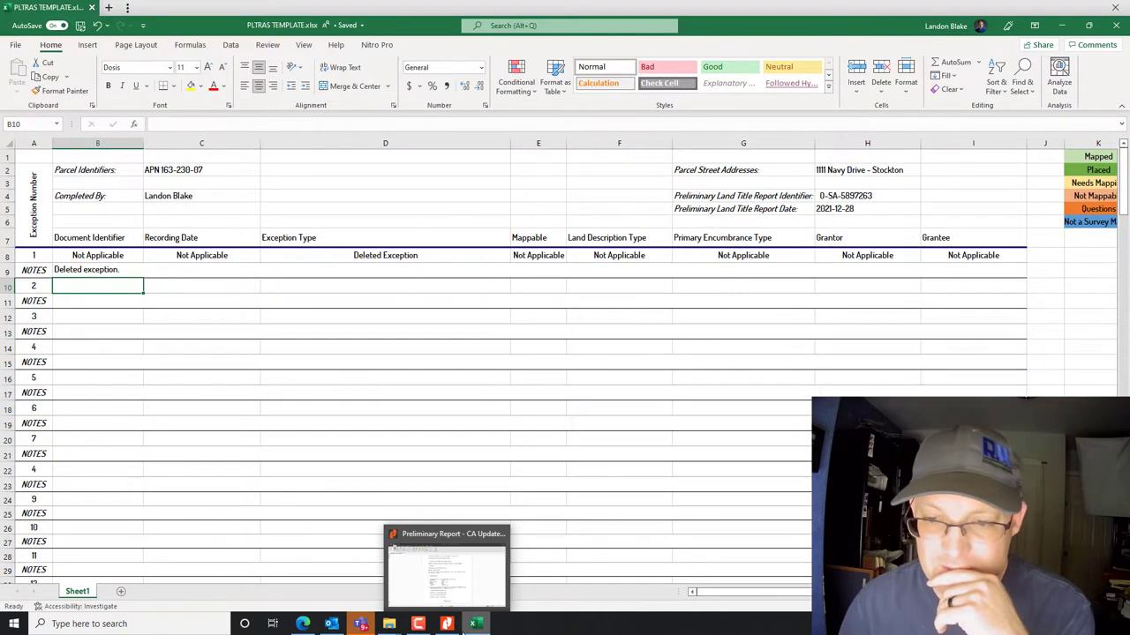
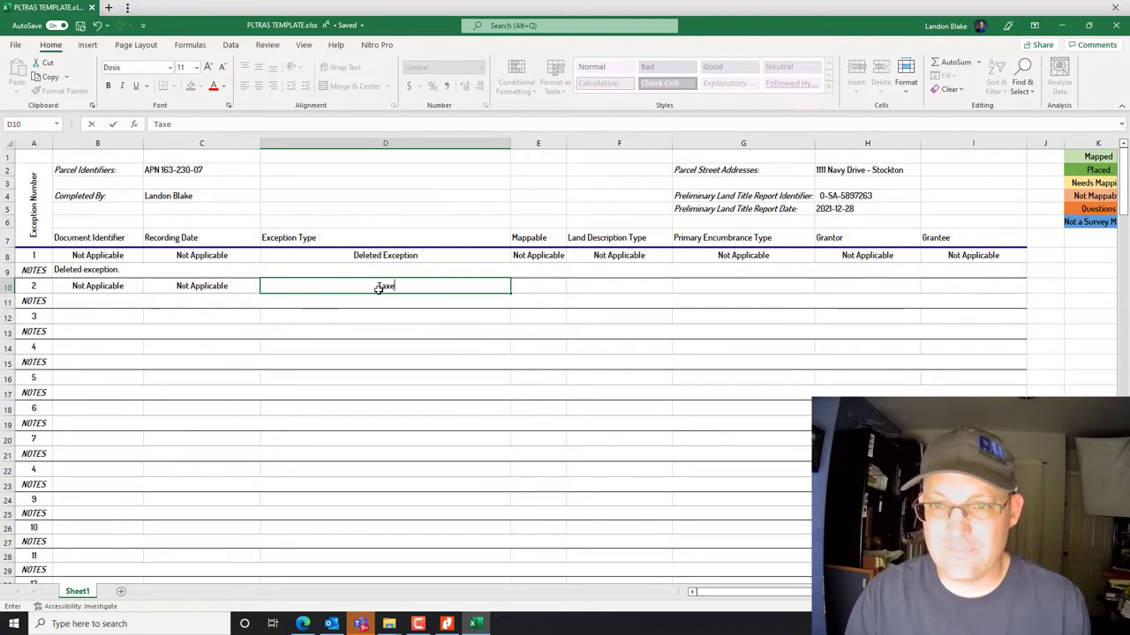
Fill exception 2's cells E10 through I10 with Not Applicable, copying it from G8.
type("Not Applicable")
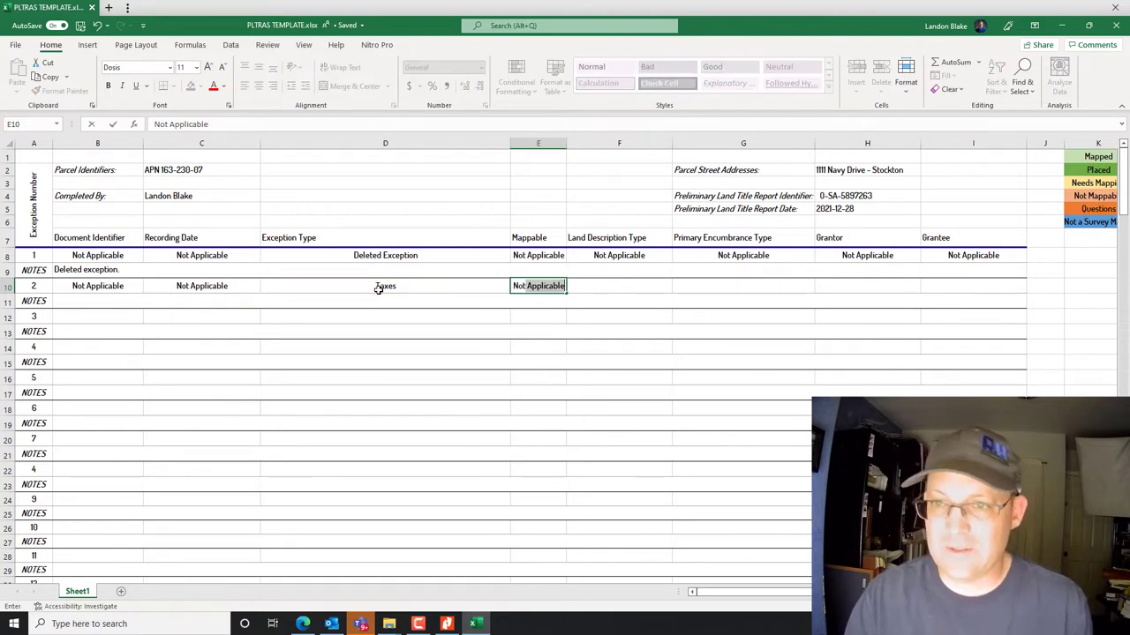
key("Tab")
type("N")
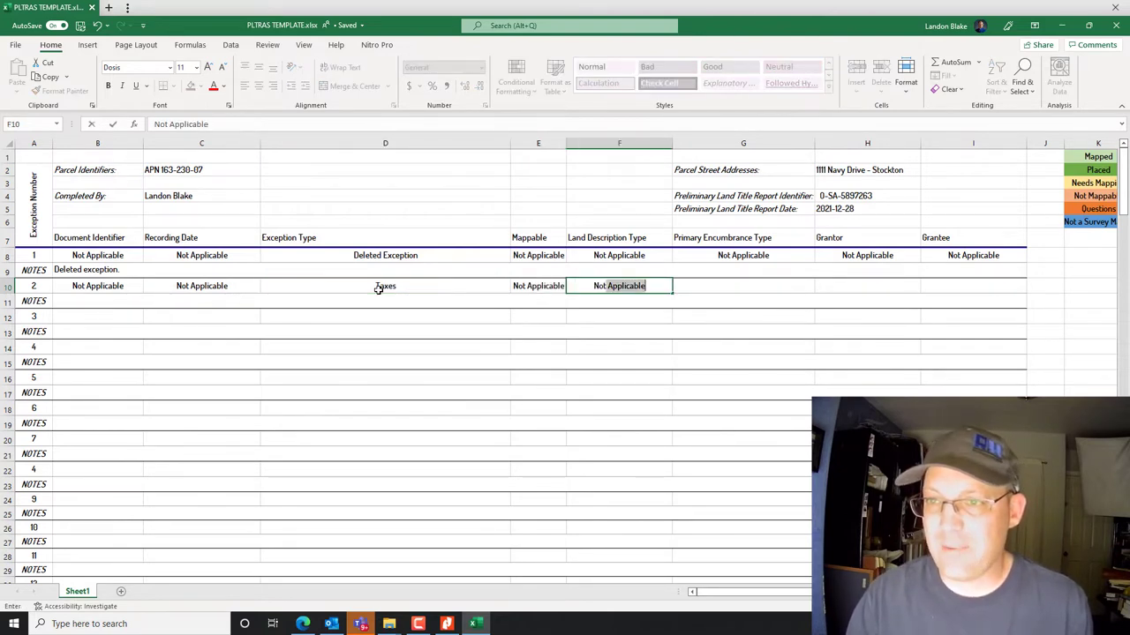
key("Tab")
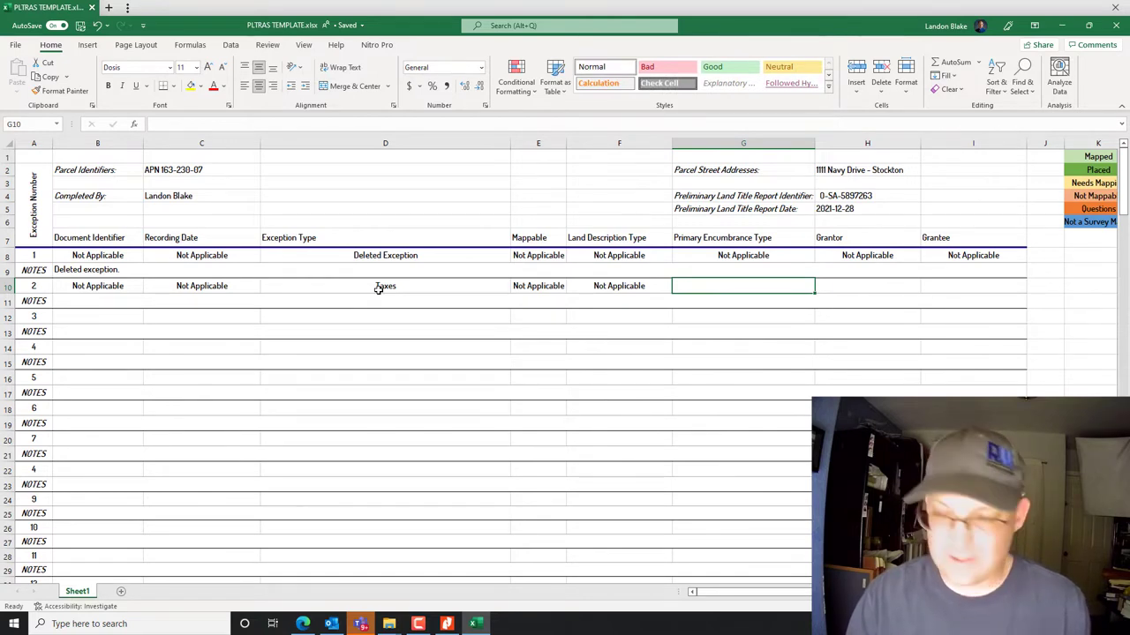
left_click(721, 255)
key("ctrl+c")
left_click(719, 282)
key("ctrl+v")
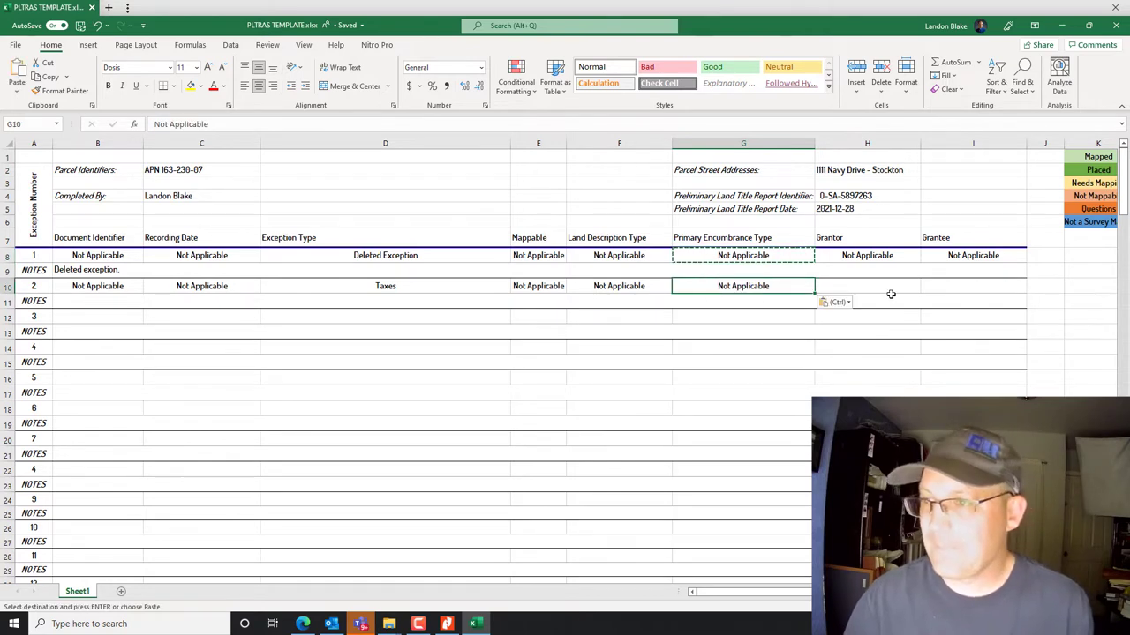
left_click(890, 291)
key("ctrl+v")
left_click(984, 287)
key("ctrl+v")
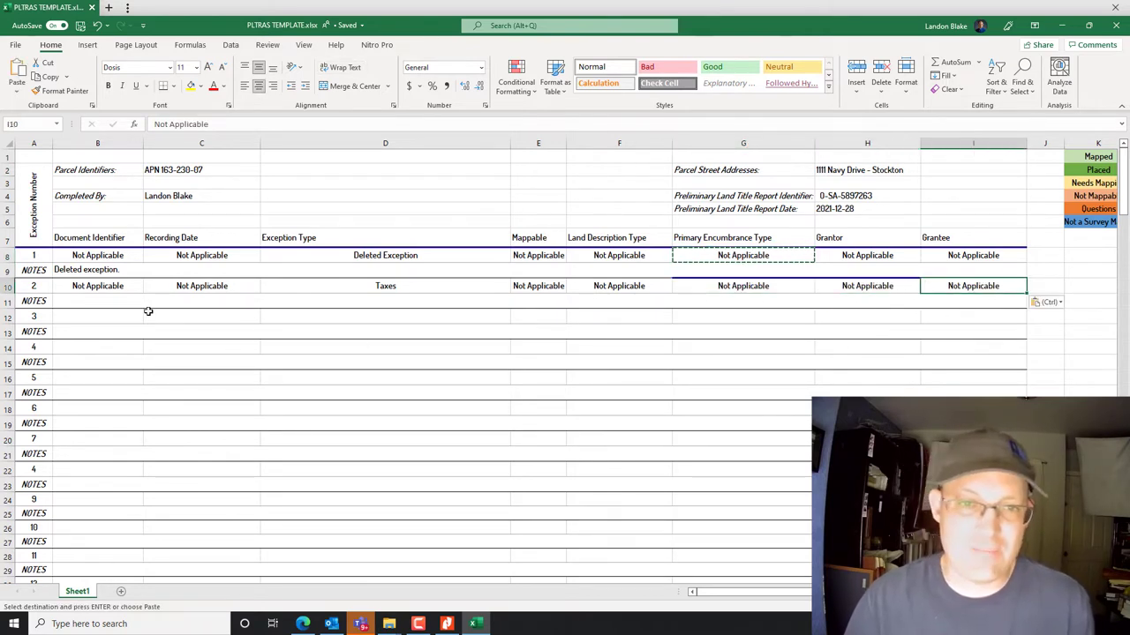
Enter the note 'Exception for general taxes.' in B11 after checking the title report.
left_click(124, 309)
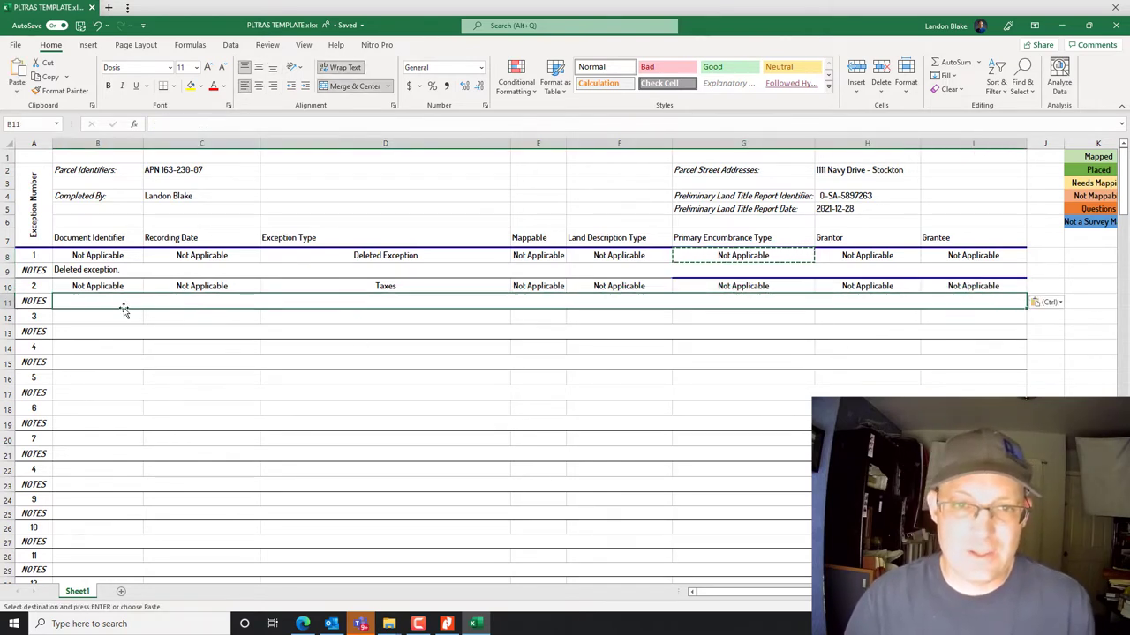
left_click(448, 624)
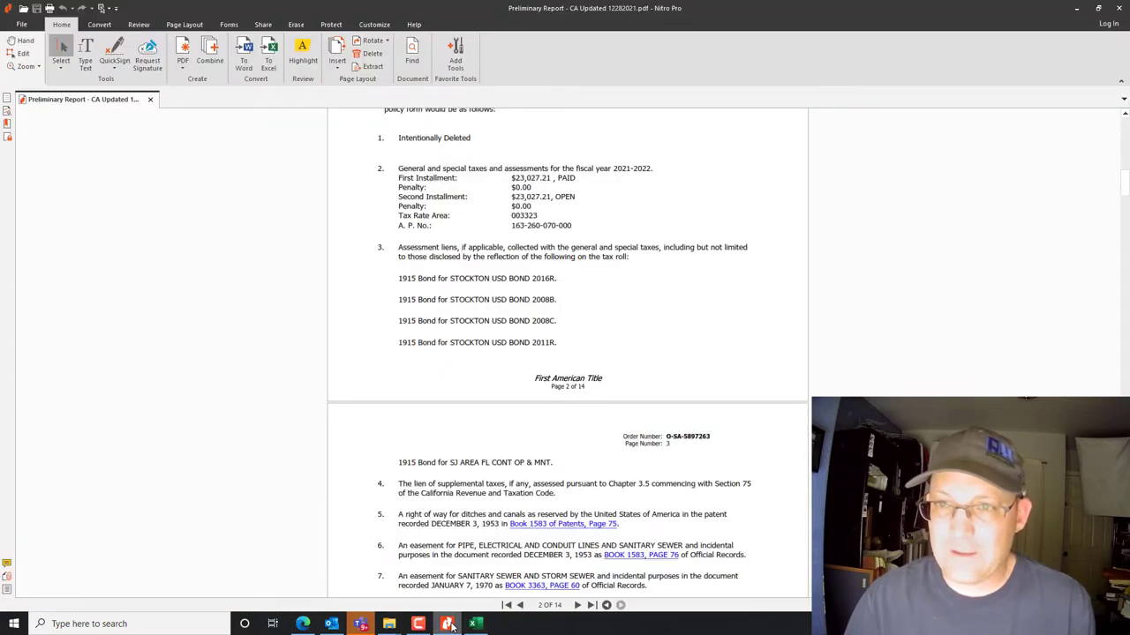
left_click(447, 624)
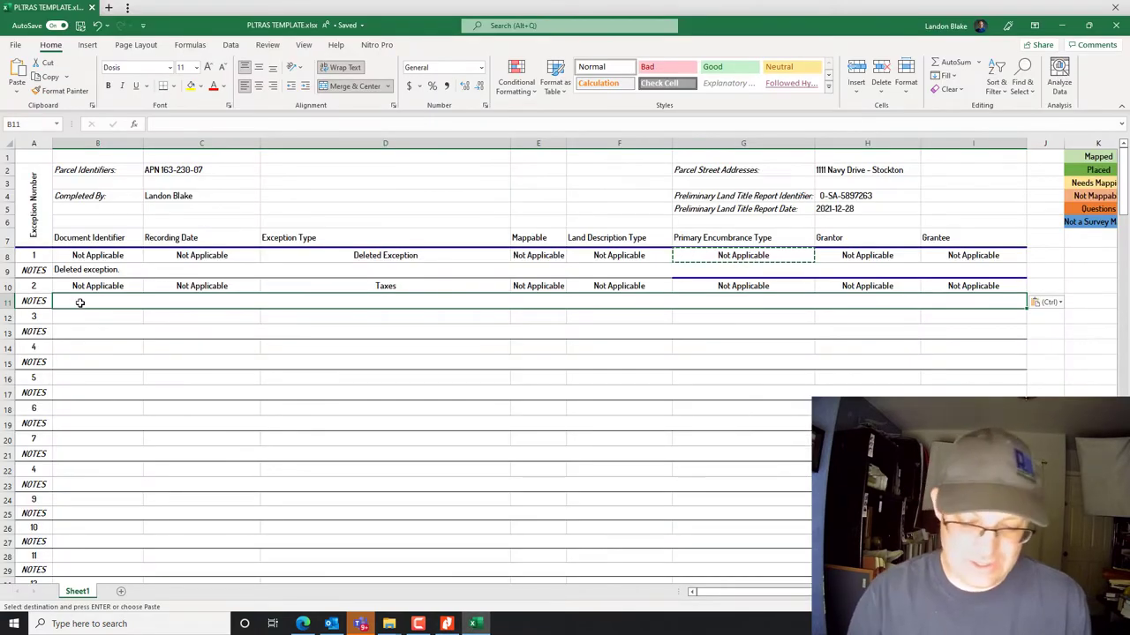
type("General")
key("Escape")
type("Exception for general taxes.")
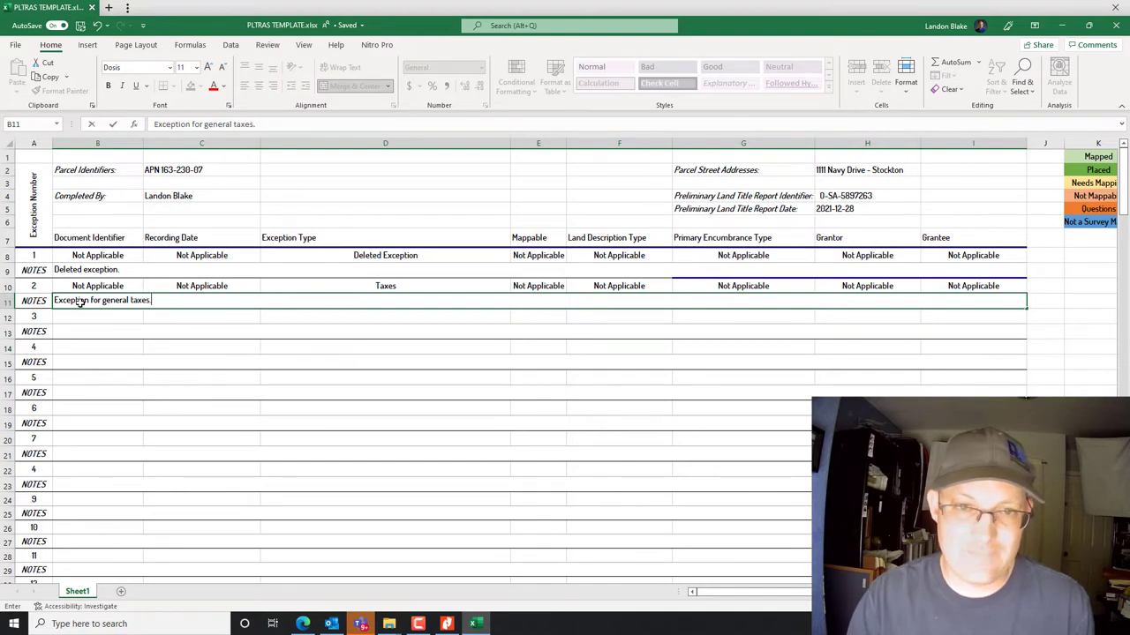
key("Return")
Copy the Taxes row B10:I10 into rows 12 and 14.
left_click_drag(79, 289, 923, 285)
key("ctrl+c")
left_click(81, 320)
key("ctrl+v")
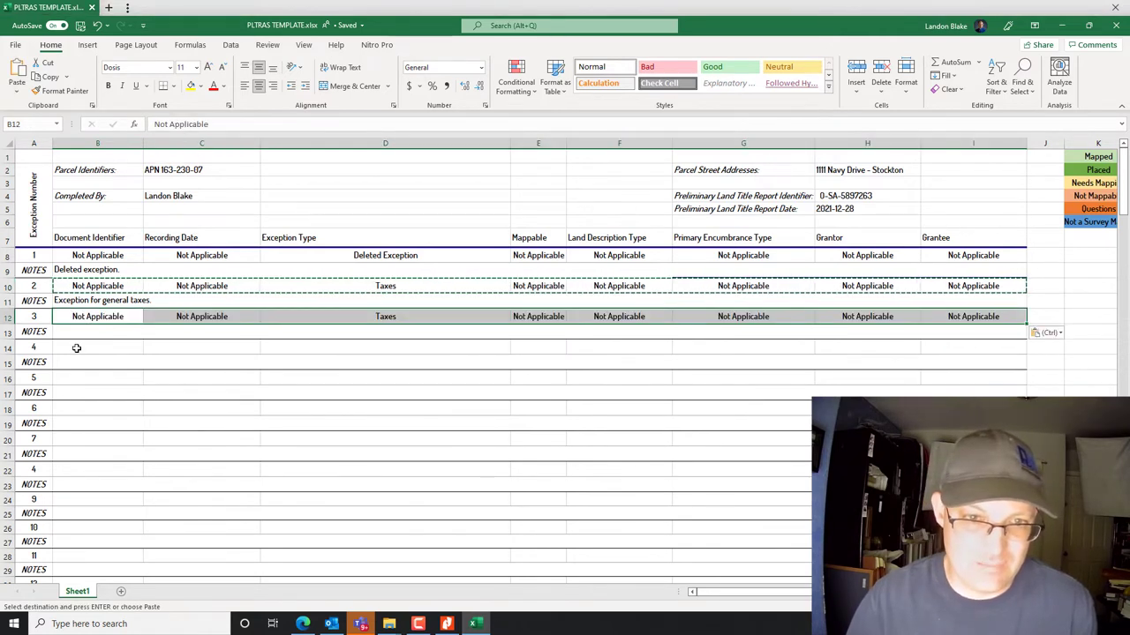
left_click(77, 347)
key("ctrl+v")
Enter the note 'Exception for school bond taxes.' in B13.
left_click(78, 333)
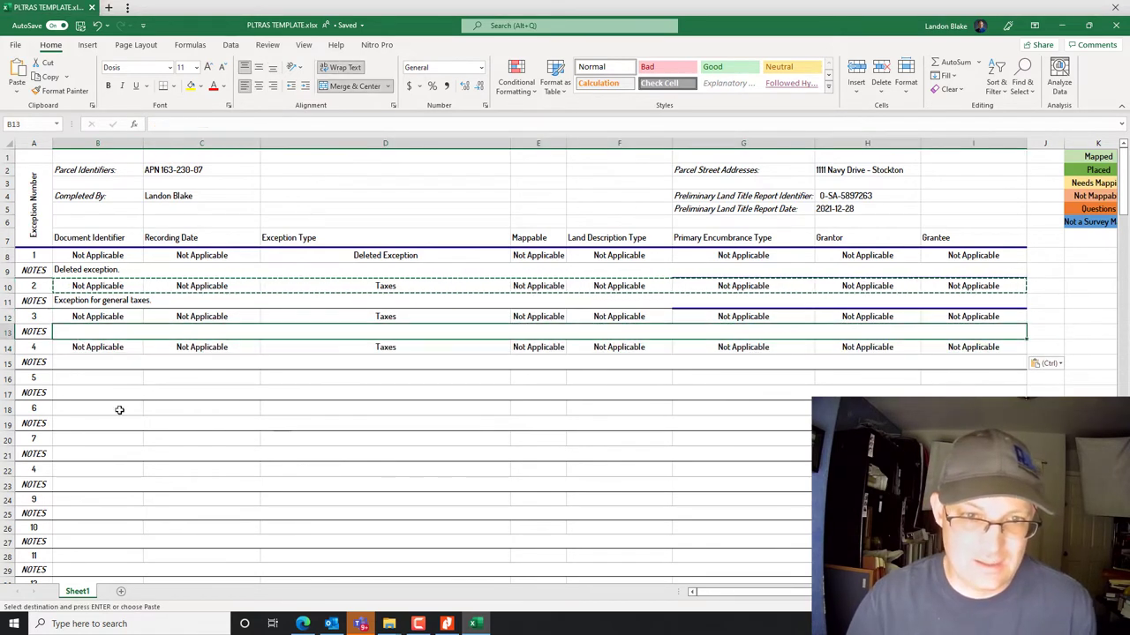
left_click(445, 624)
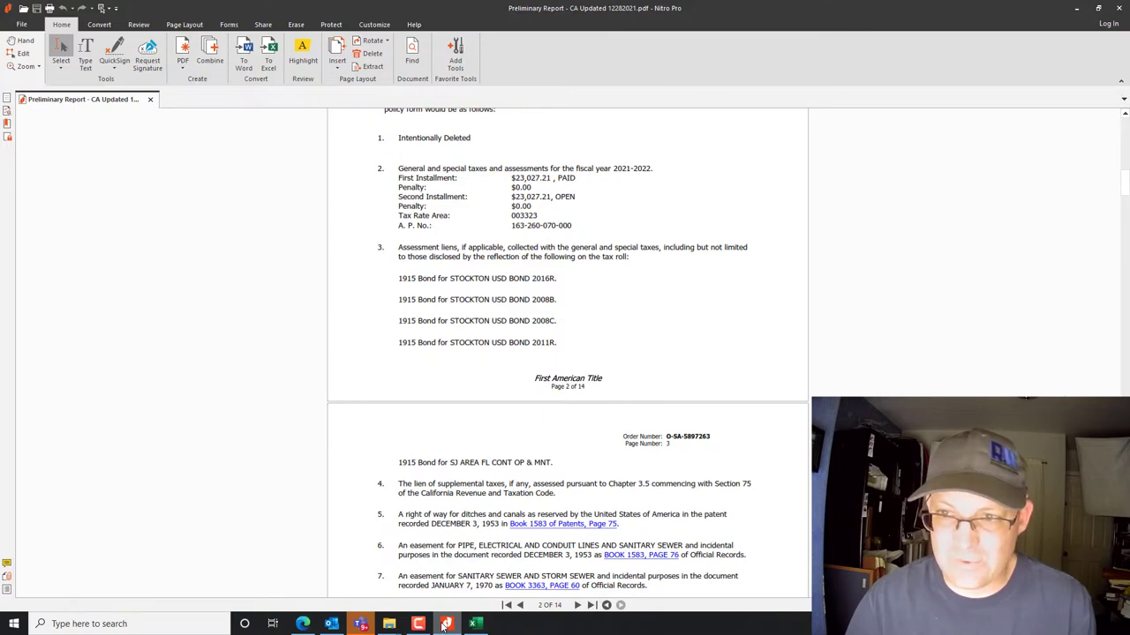
left_click(445, 624)
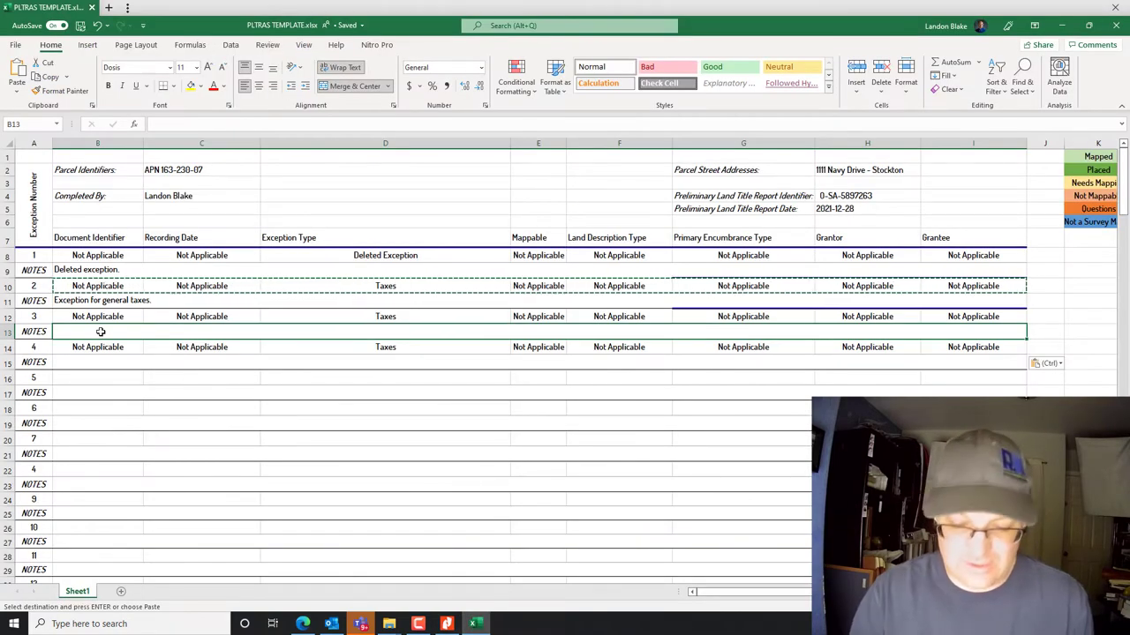
type("Wz")
key("BackSpace")
type("Exception for sch")
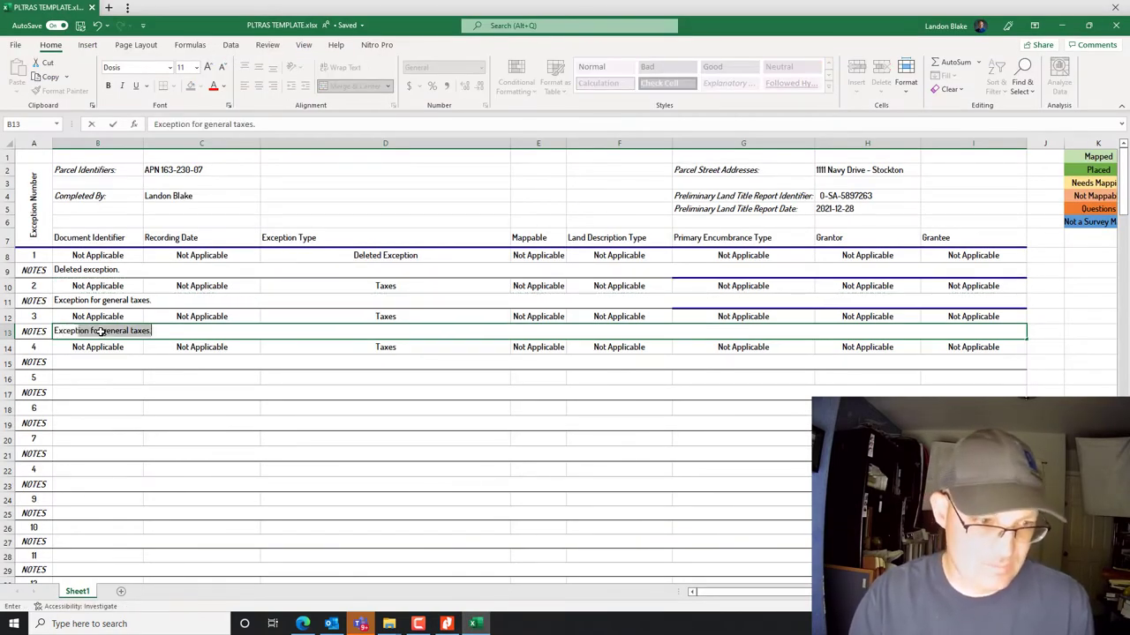
type("ool bon")
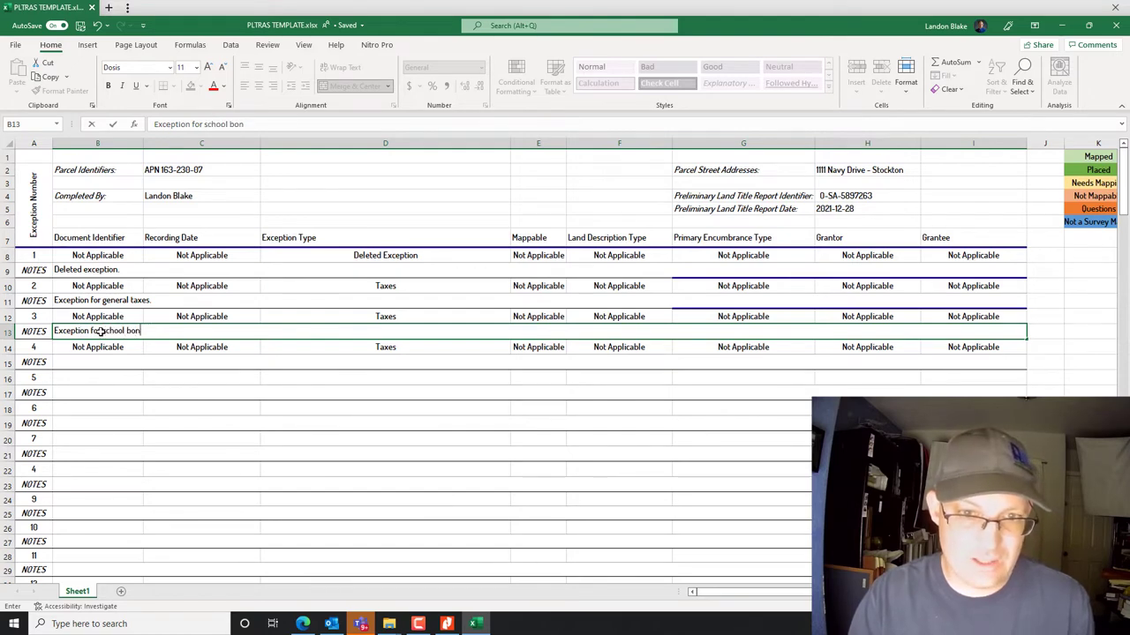
type("d taxes.")
key("Return")
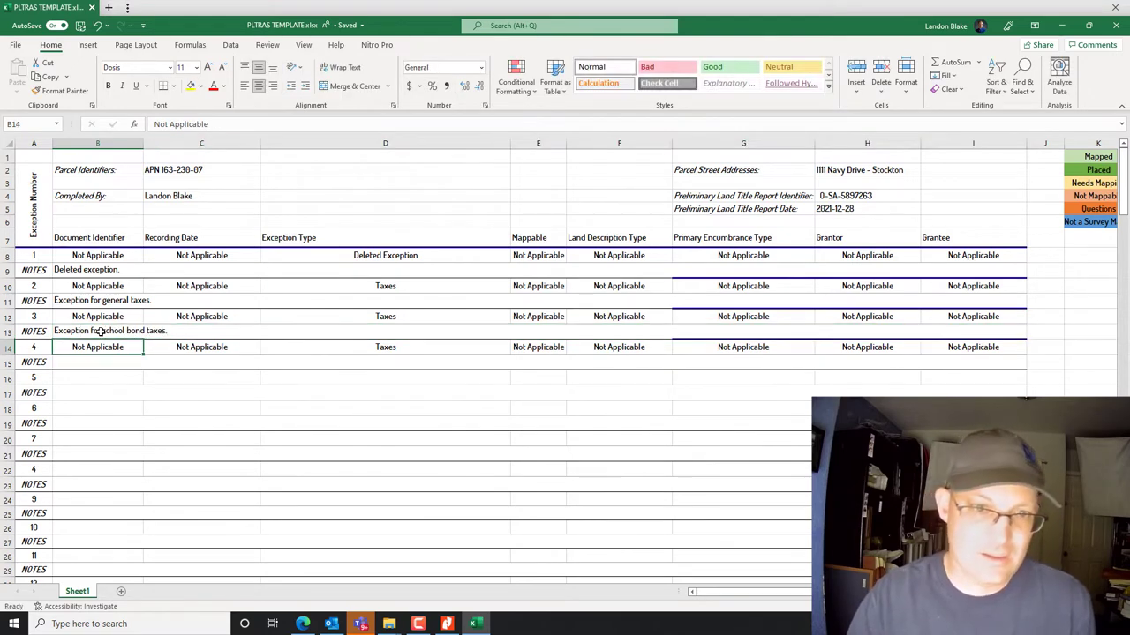
Enter the note 'Exception for supplemental taxes.' in B15 after rechecking the report.
left_click(446, 624)
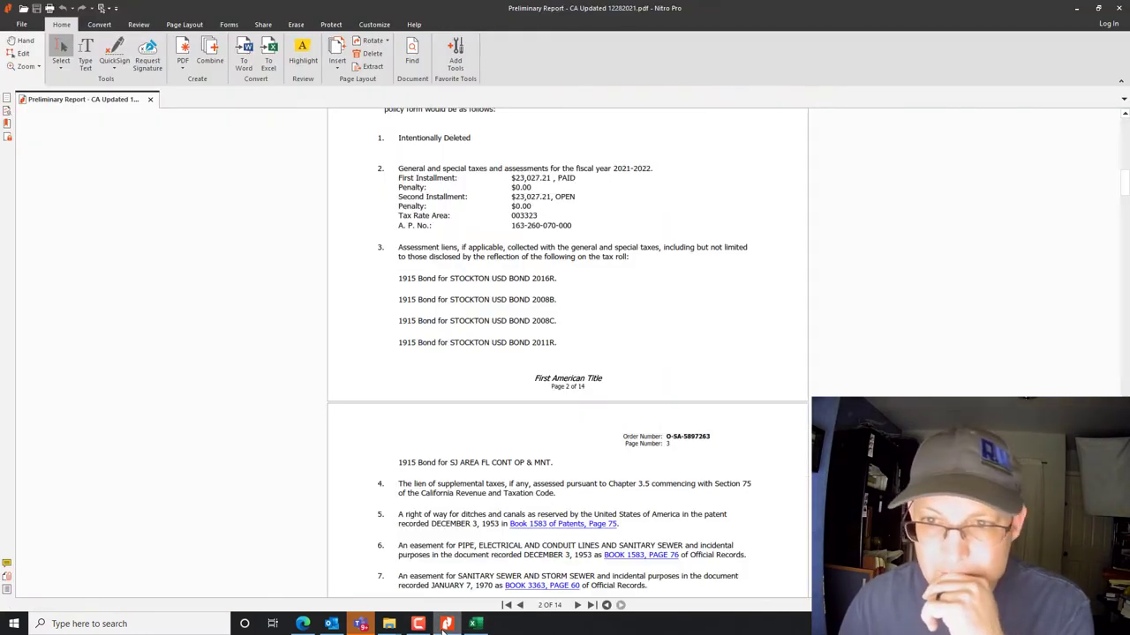
scroll(429, 323, "down", 2)
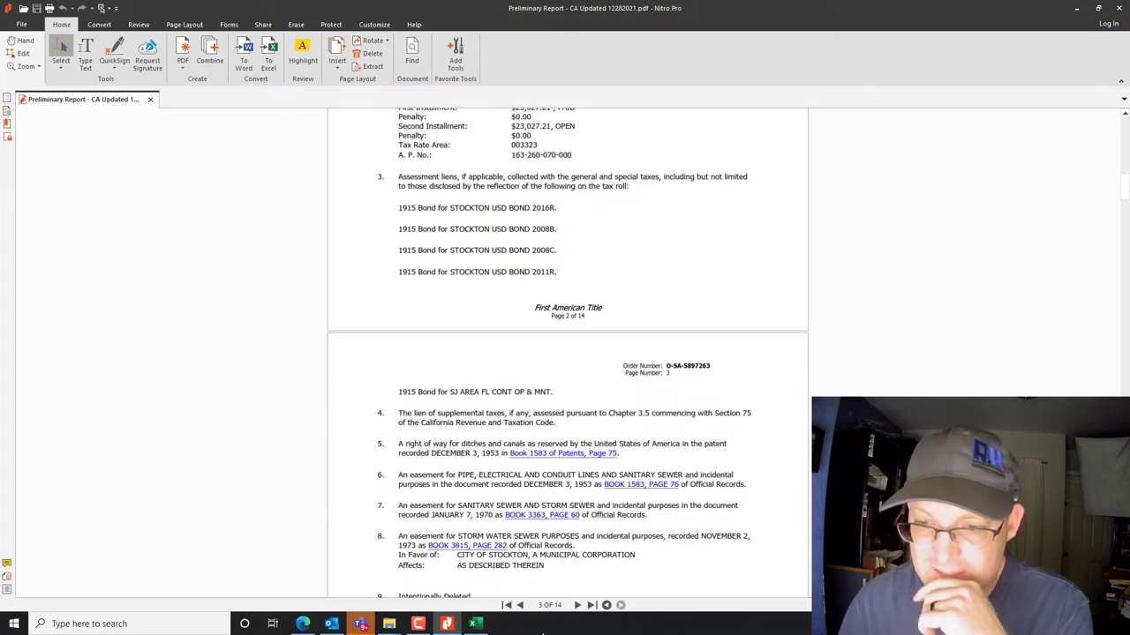
left_click(475, 624)
left_click(97, 361)
type("Exception for su")
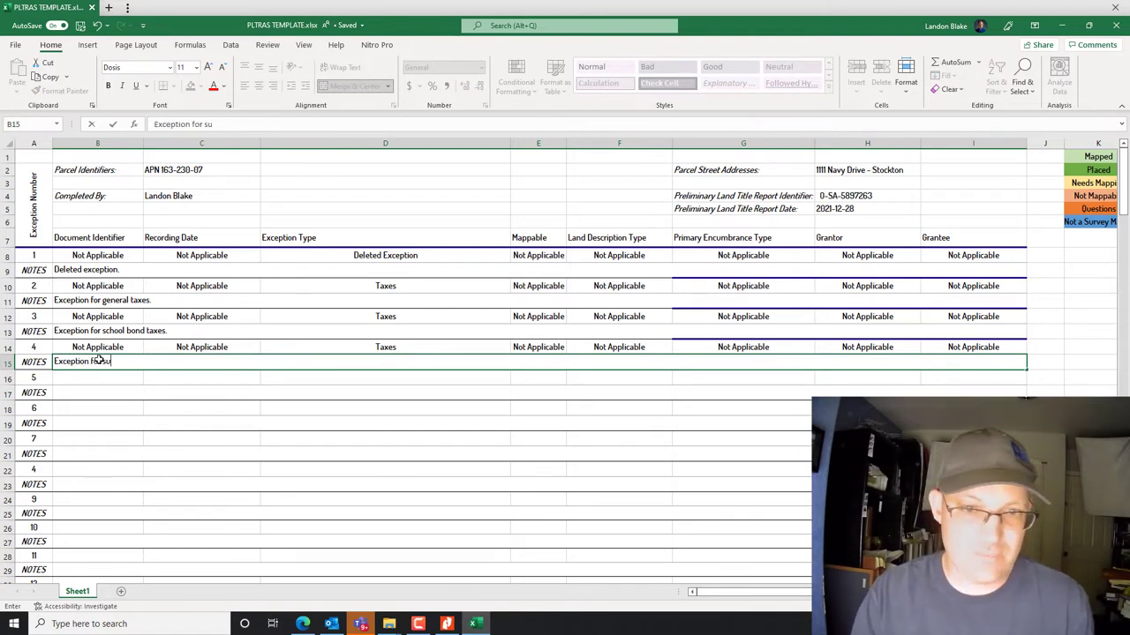
type("pplemen")
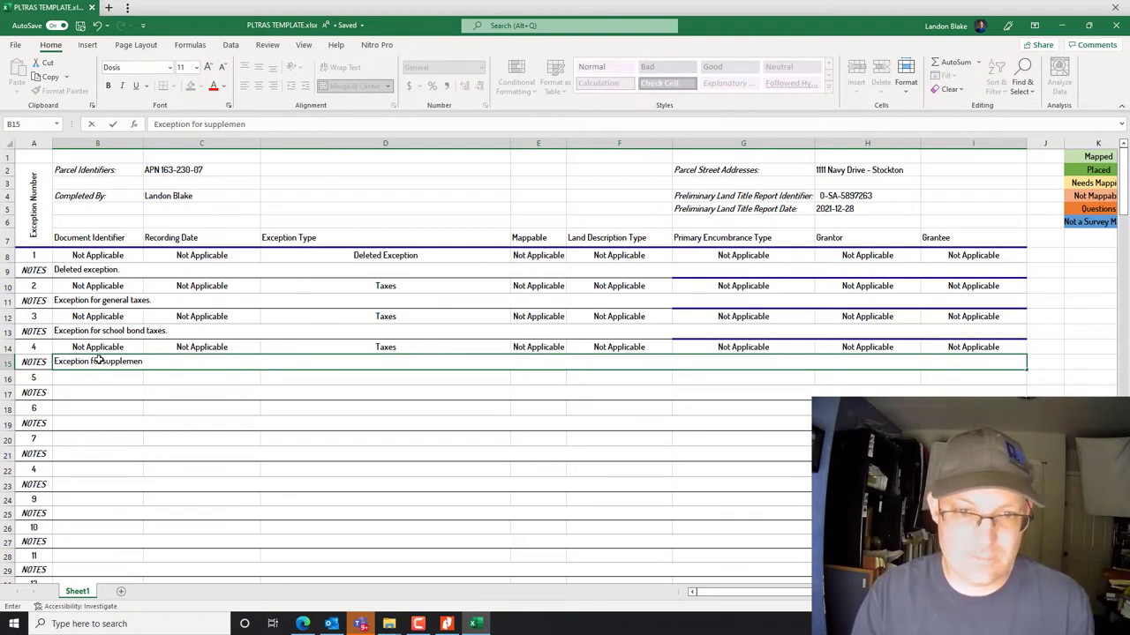
type("tal taxes.")
key("Return")
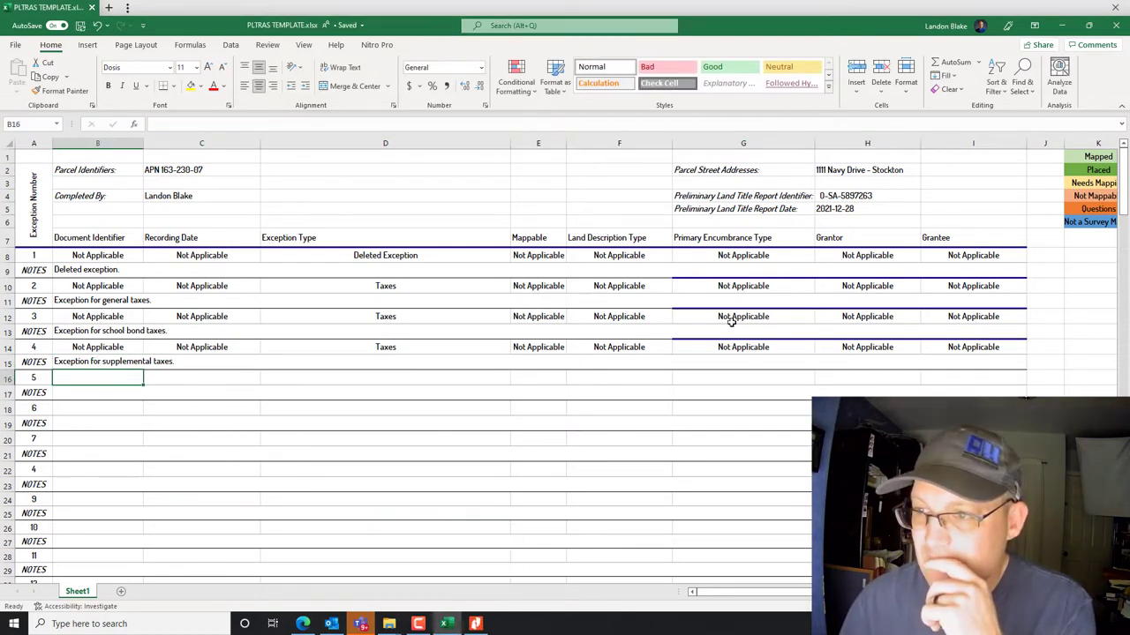
Copy F10's formatting onto G10:I10, G12:I12 and G14:I14 with Format Painter.
left_click(684, 288)
left_click(638, 288)
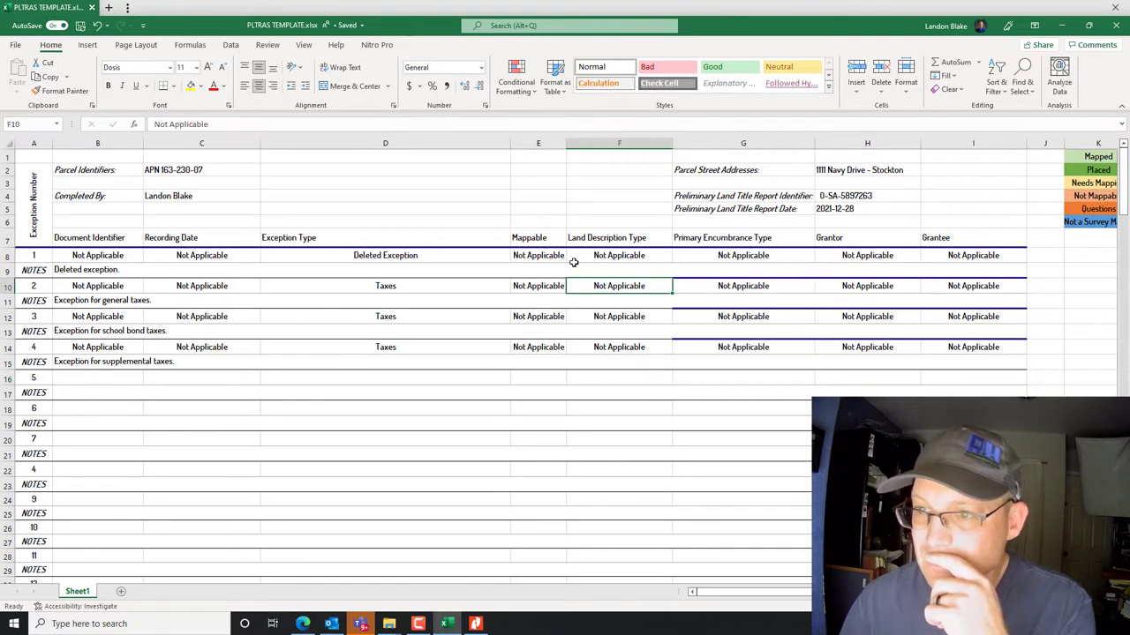
left_click(58, 91)
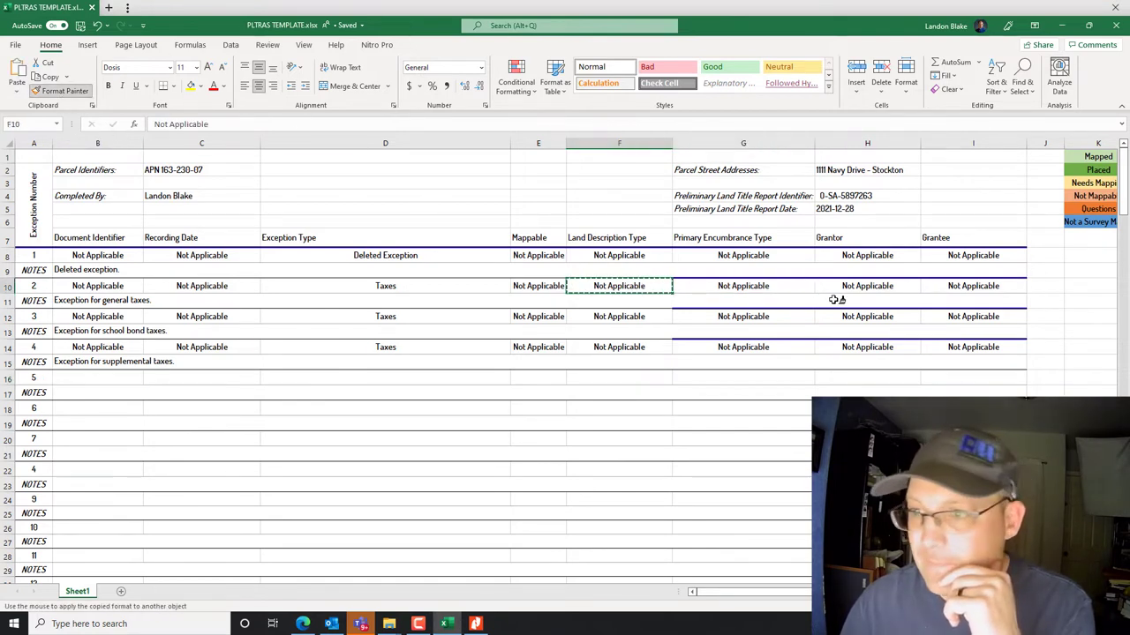
left_click_drag(709, 288, 988, 286)
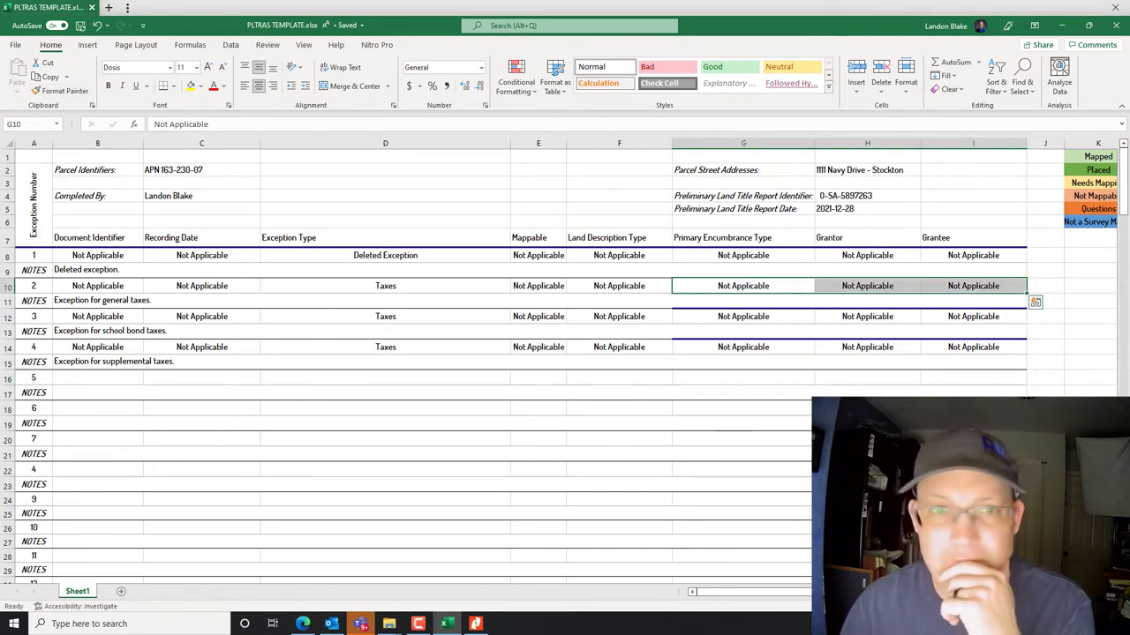
left_click(78, 91)
left_click_drag(716, 319, 979, 316)
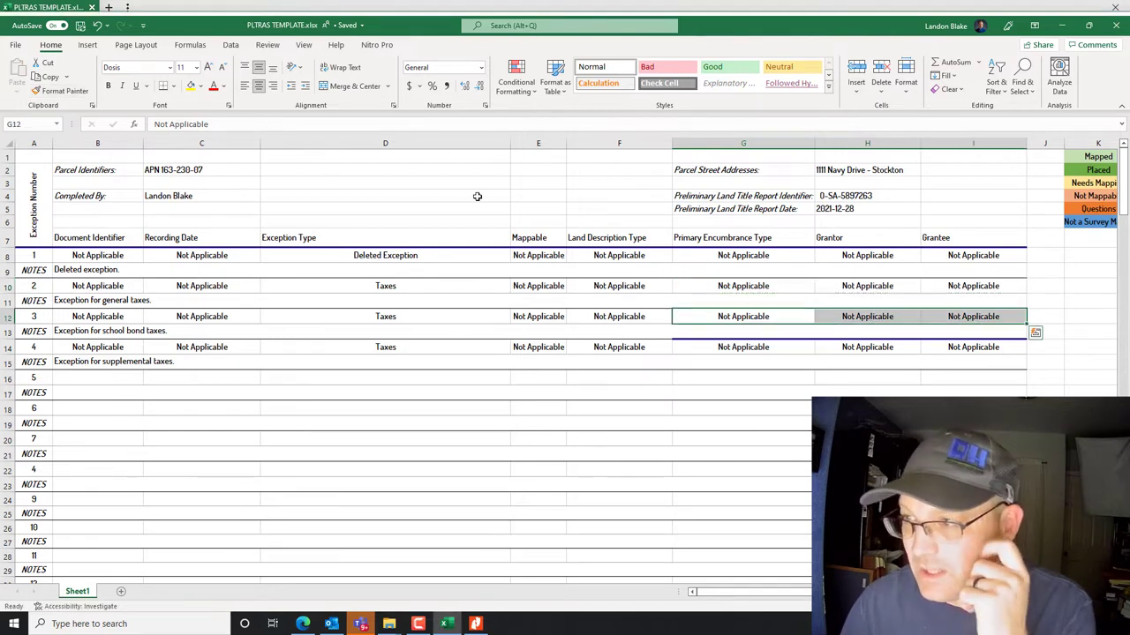
left_click(60, 91)
left_click_drag(687, 348, 971, 348)
left_click(543, 407)
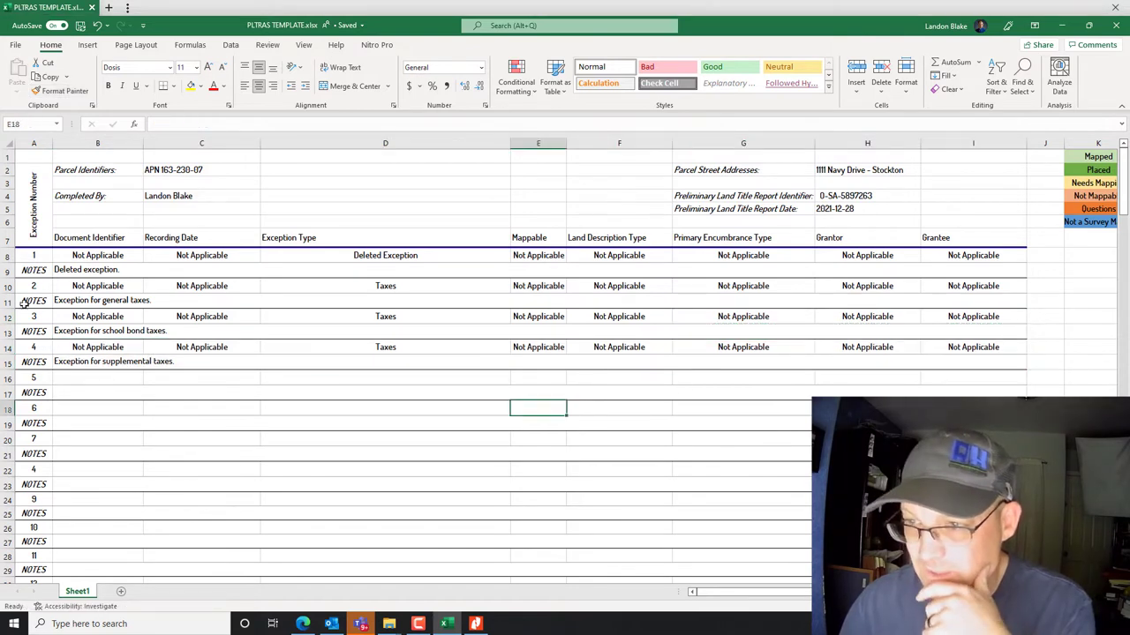
Review the title report, then minimize it and select exception 5's Document Identifier cell.
left_click(83, 391)
left_click(360, 624)
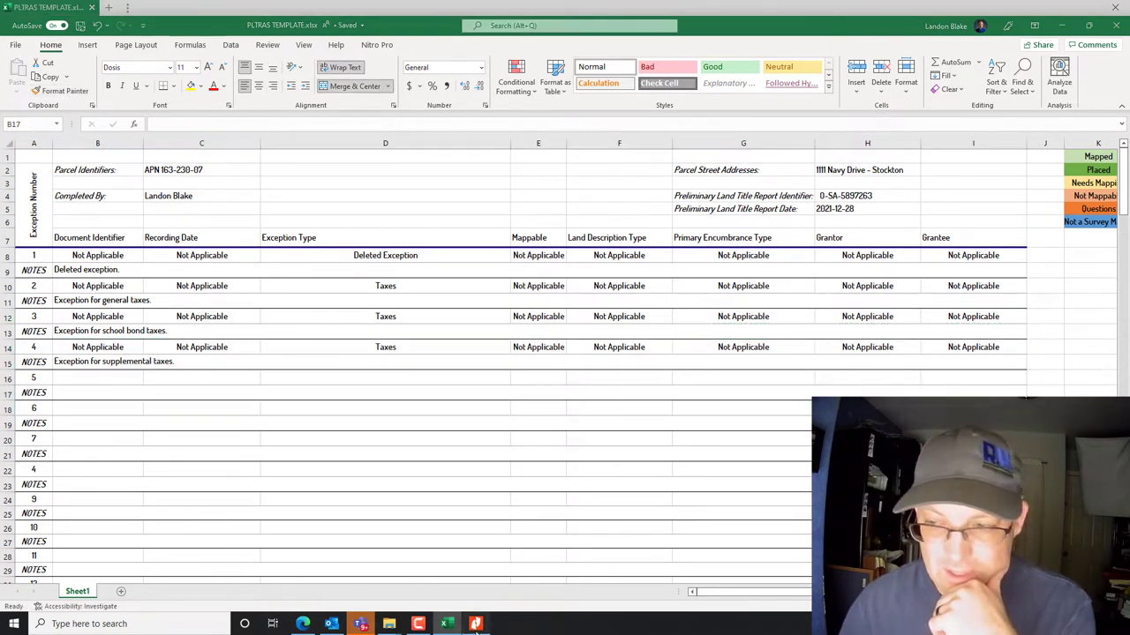
scroll(545, 407, "down", 3)
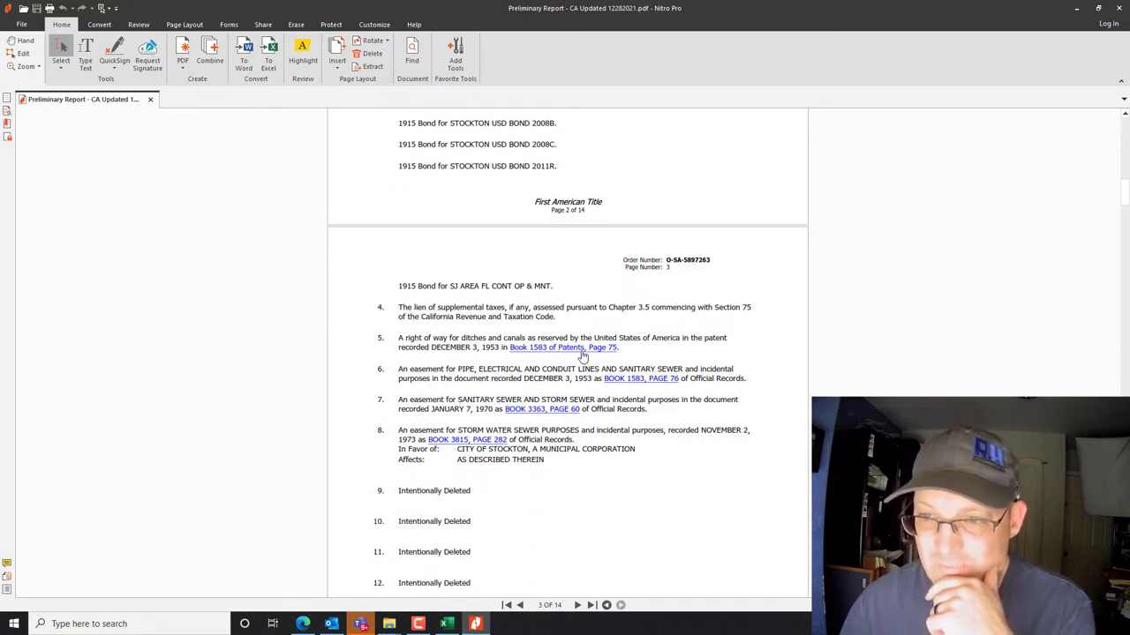
left_click(1076, 8)
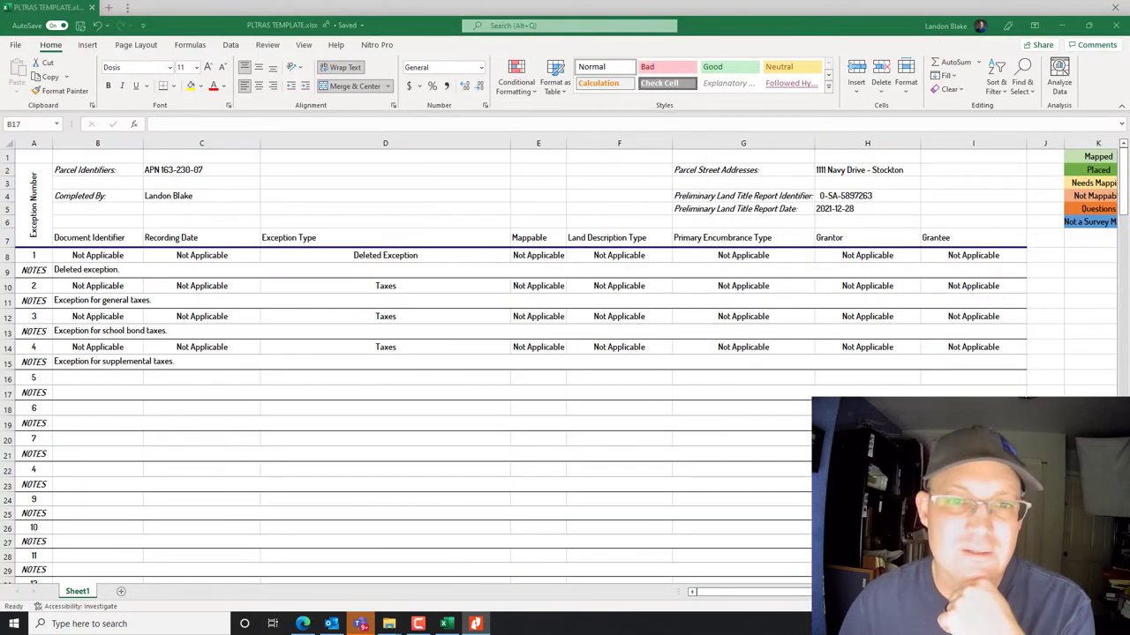
left_click(108, 378)
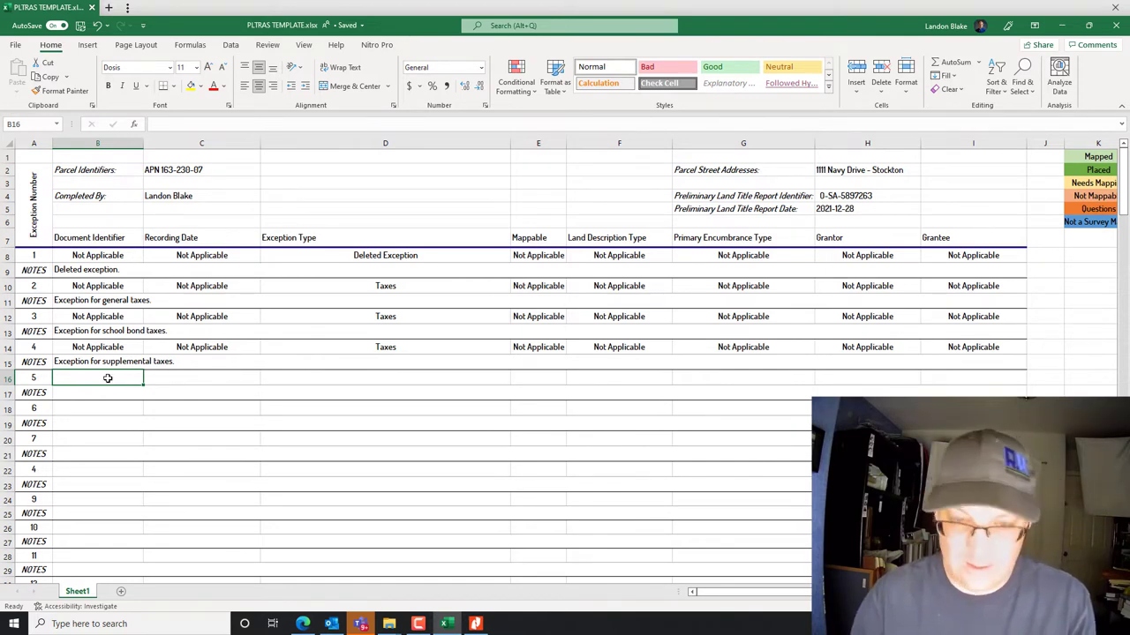
Enter exception 5's document identifier, recording date December 3, 1953, and type Easement.
type("OR")
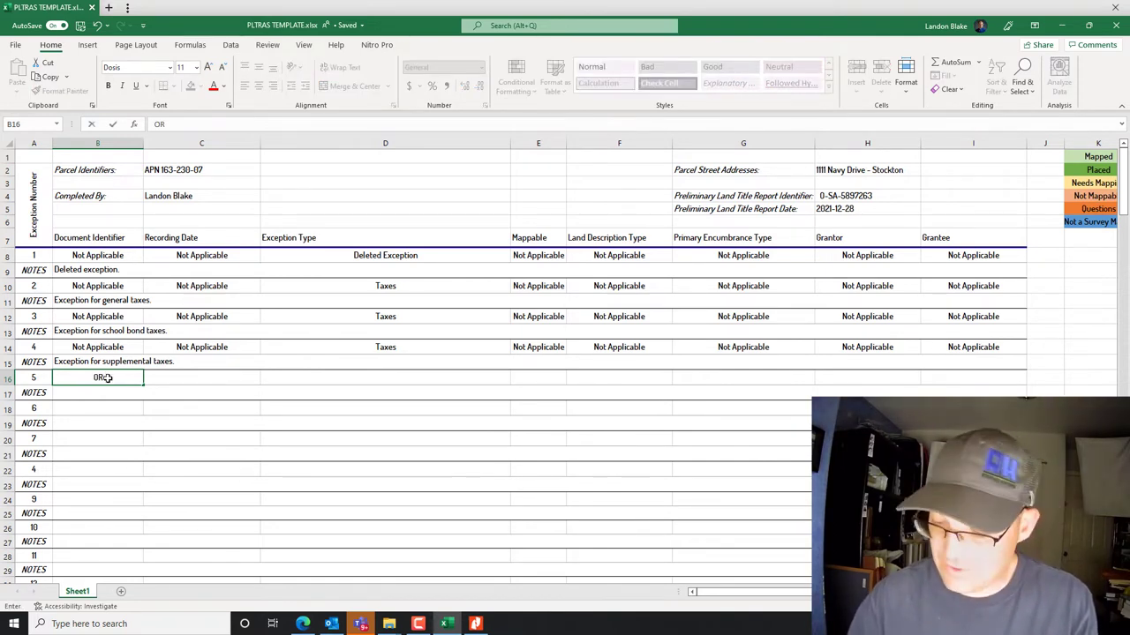
type(" 1583-375")
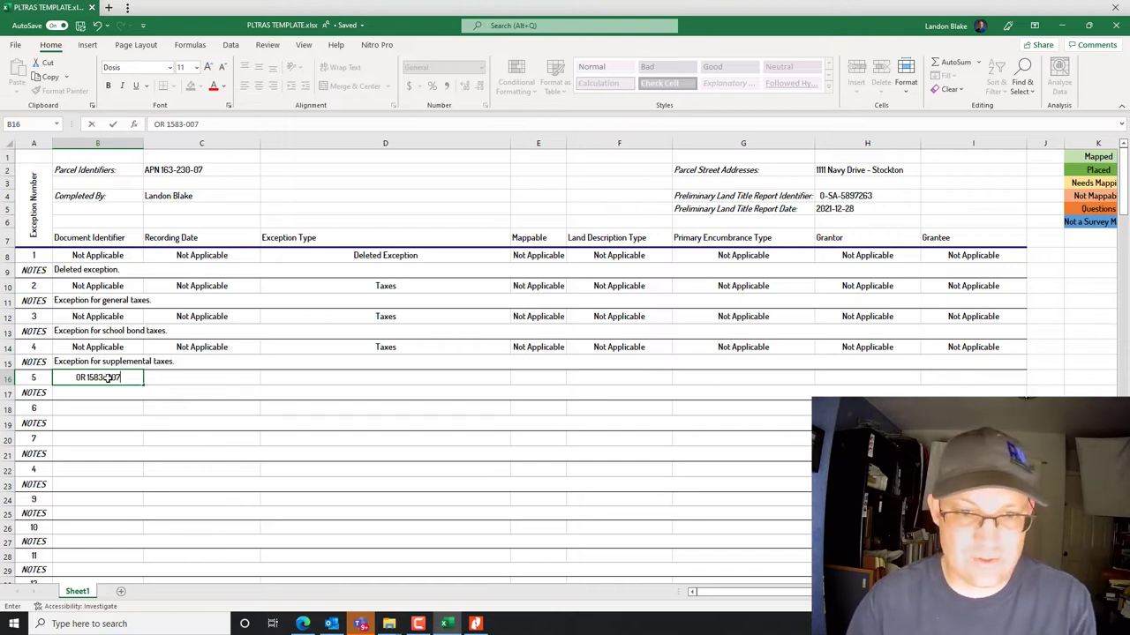
key("Tab")
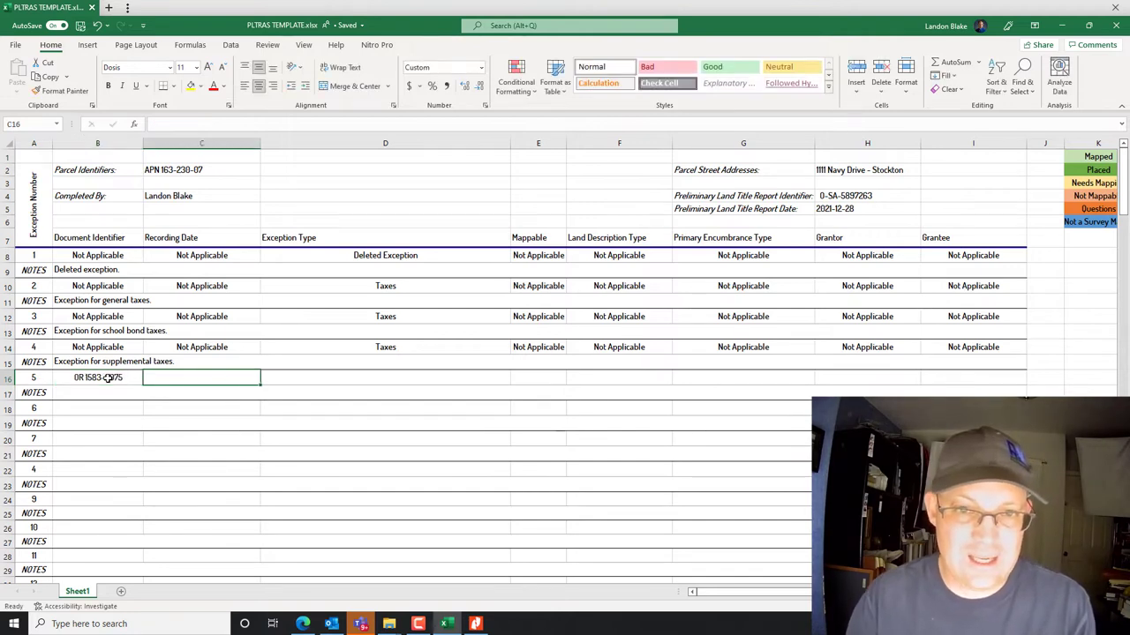
type("De")
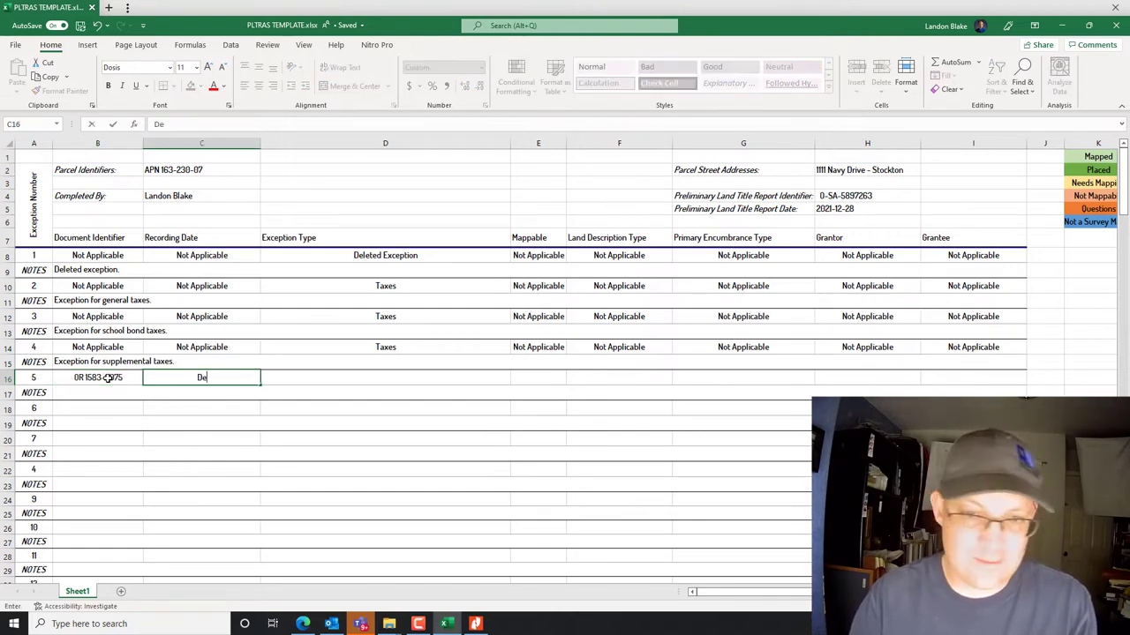
type("cember")
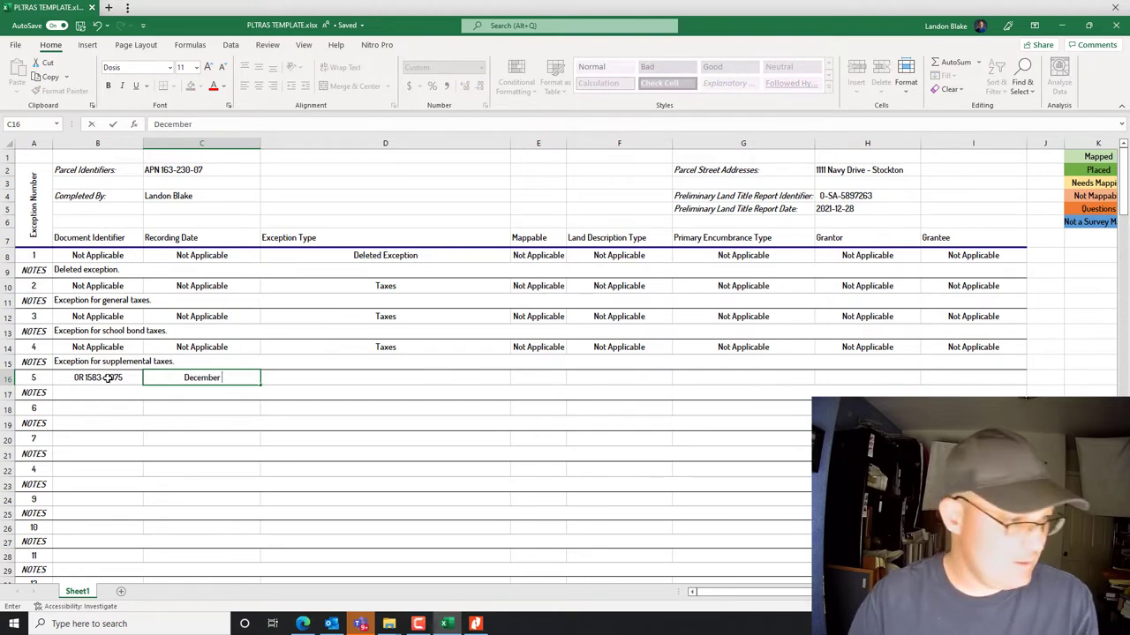
type(" 3, 1953")
key("Tab")
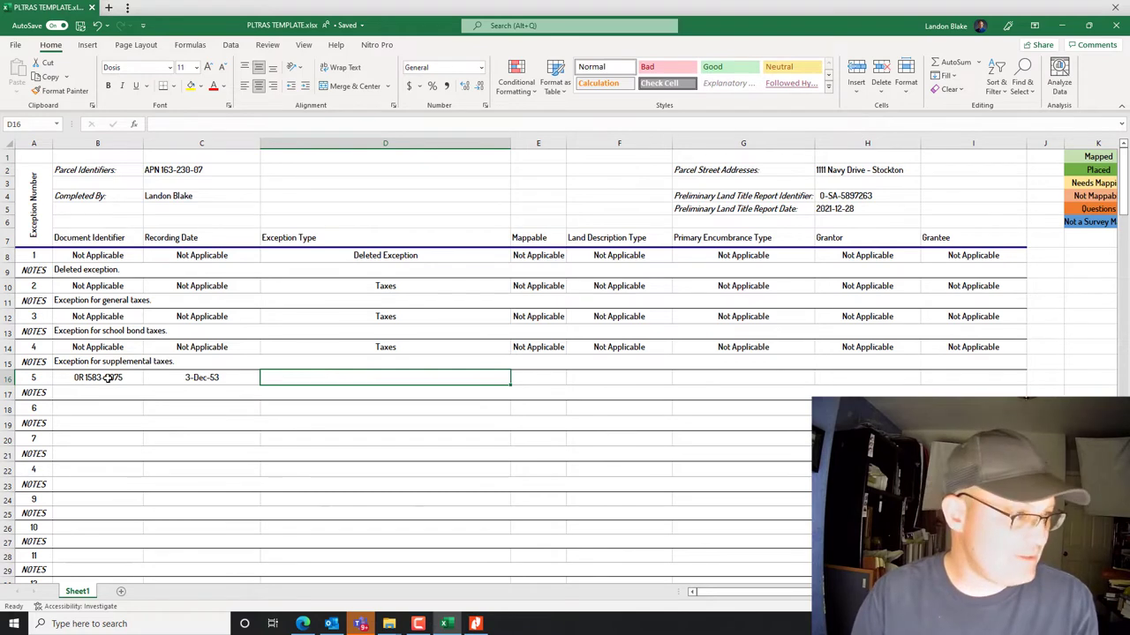
type("Easement for ditches a")
key("BackSpace")
key("BackSpace")
key("BackSpace")
key("BackSpace")
key("BackSpace")
key("BackSpace")
key("BackSpace")
key("BackSpace")
key("BackSpace")
key("BackSpace")
key("BackSpace")
key("BackSpace")
key("BackSpace")
key("BackSpace")
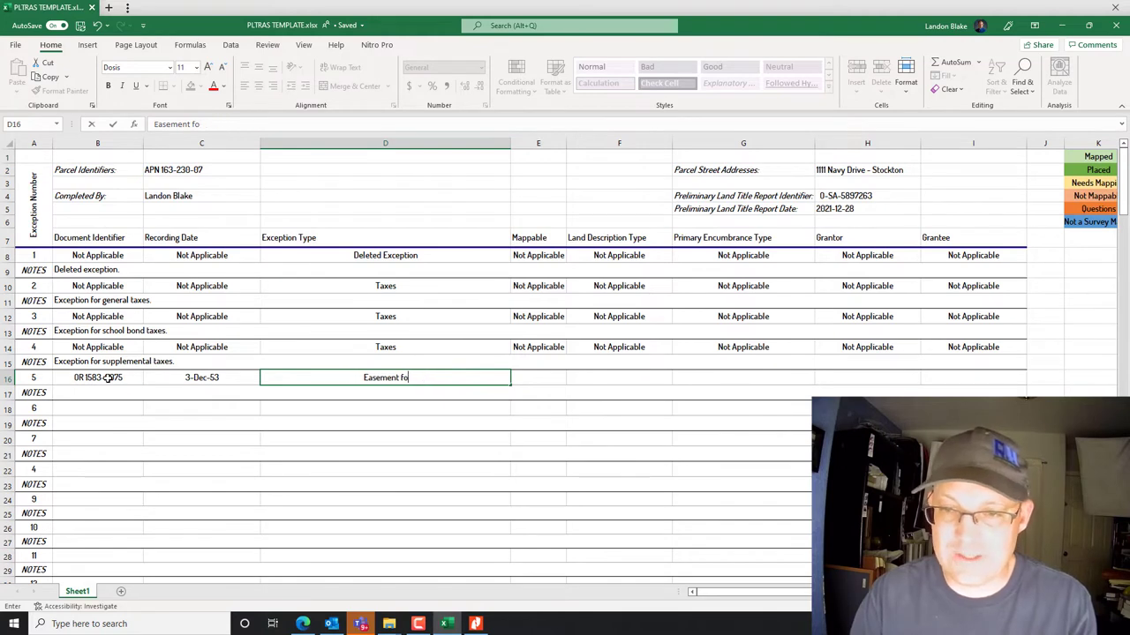
key("Tab")
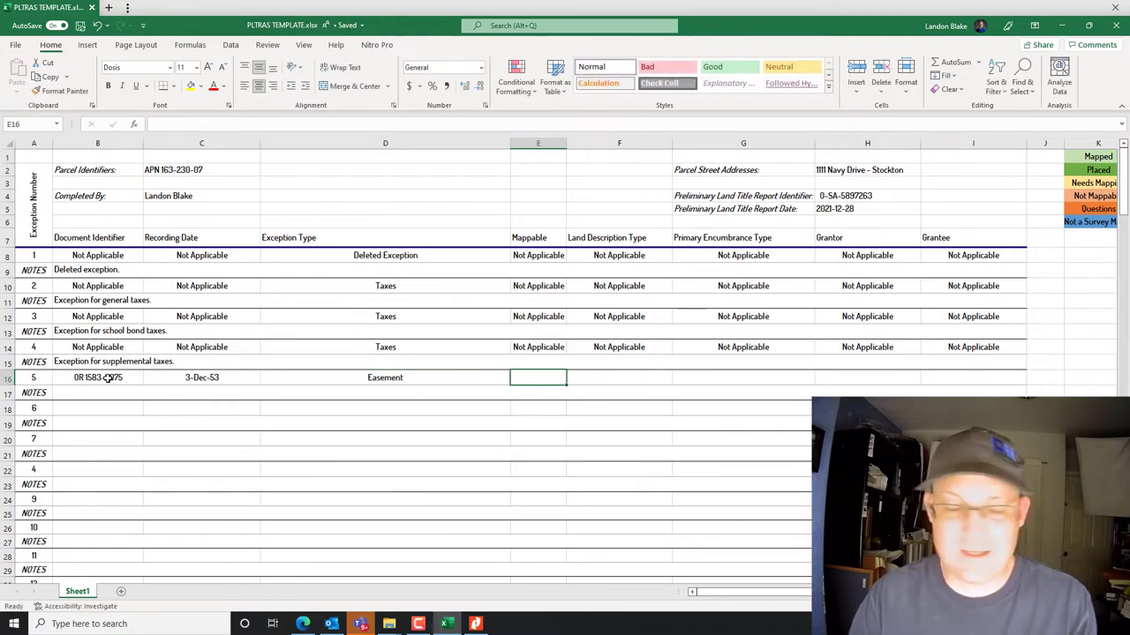
Set exception 5's encumbrance type to Utility Easement and grantor to United States Of America.
key("Tab")
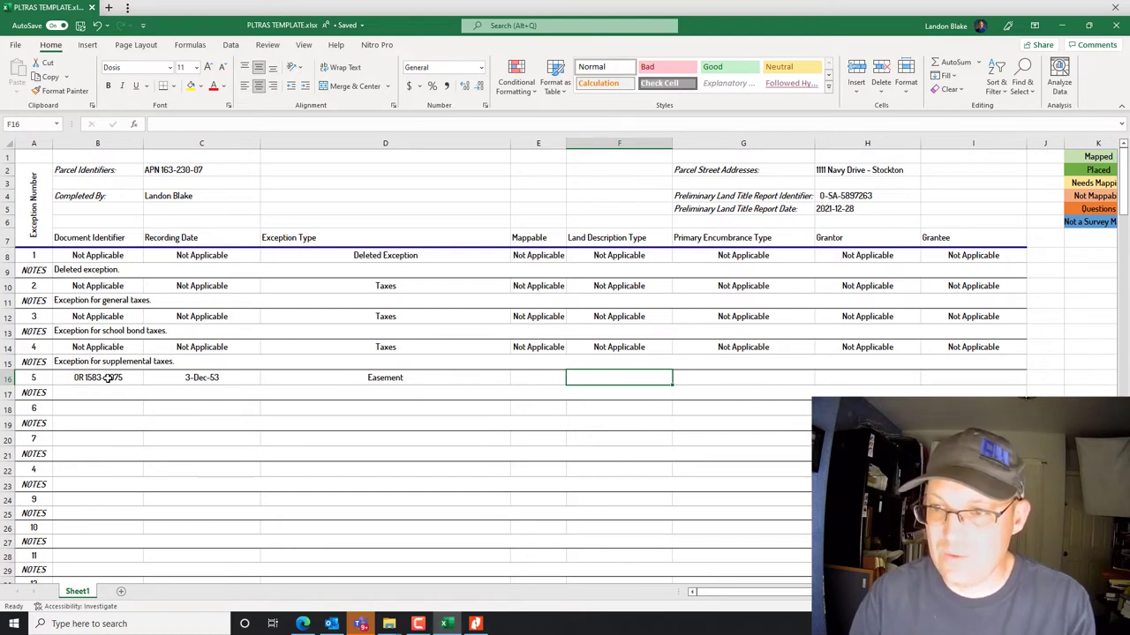
key("Tab")
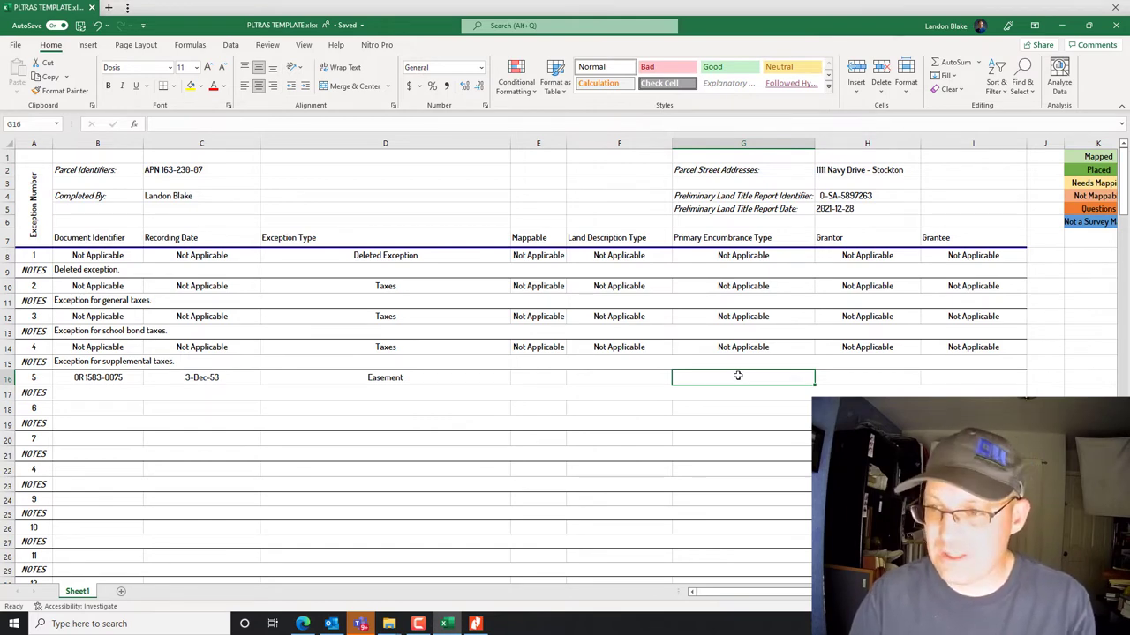
type("Utiluitity Easement")
key("Tab")
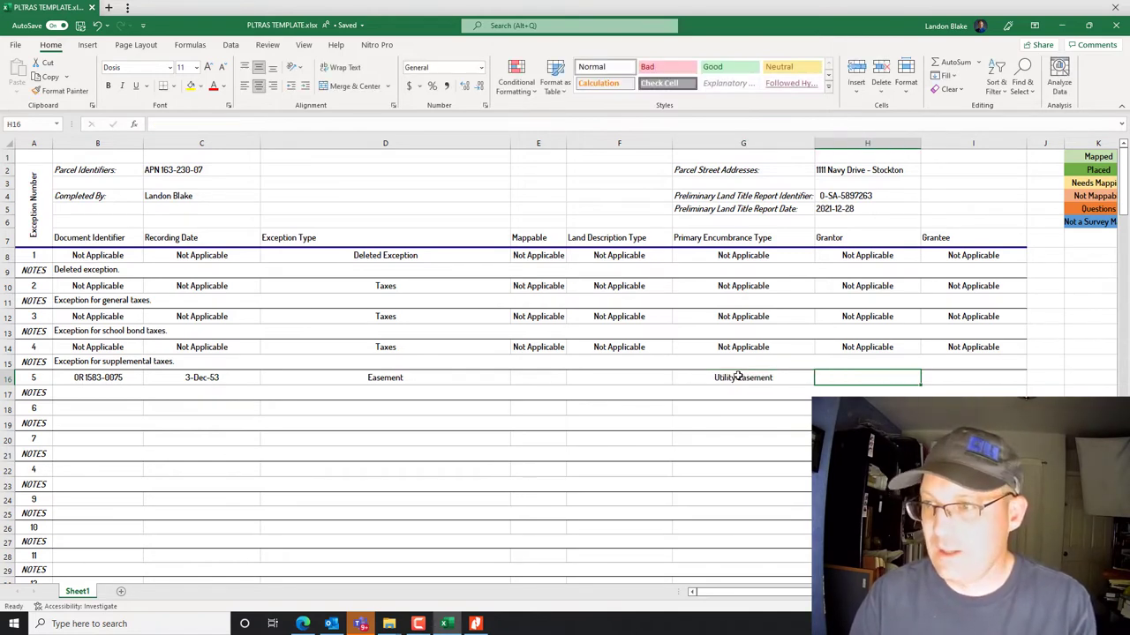
type("Uni")
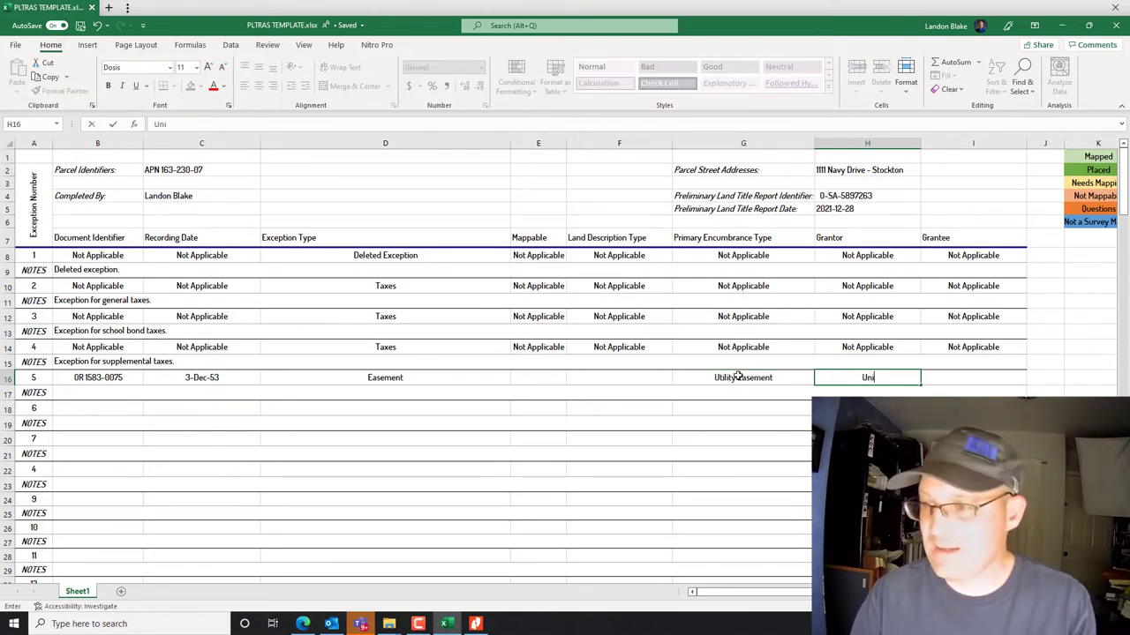
type("ted States Of Amerc")
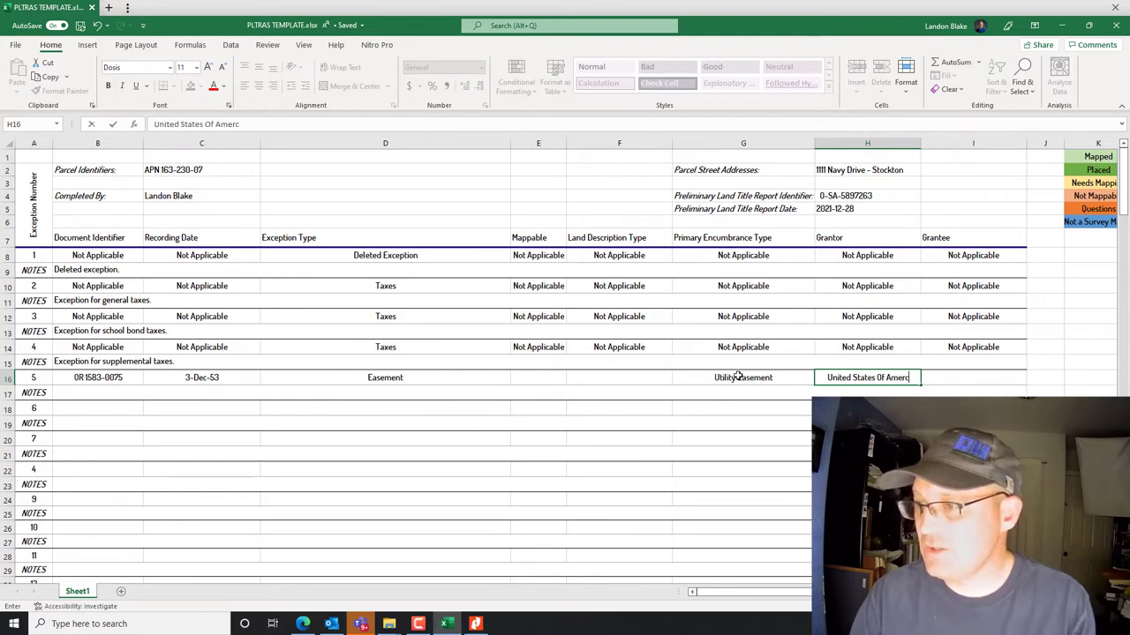
key("BackSpace")
type("ica")
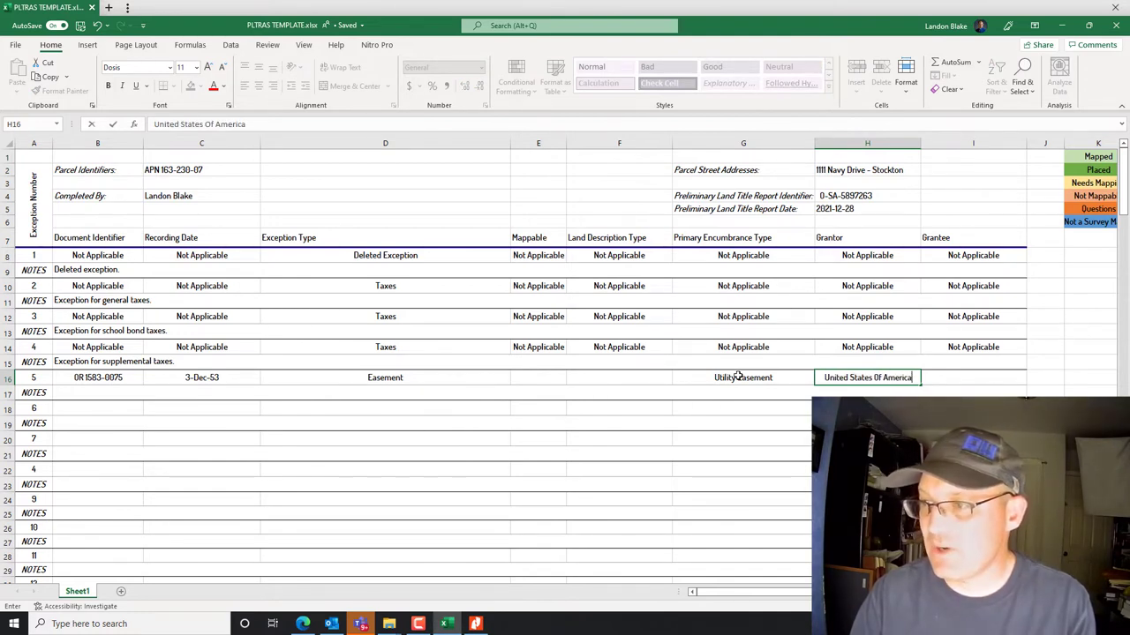
key("Return")
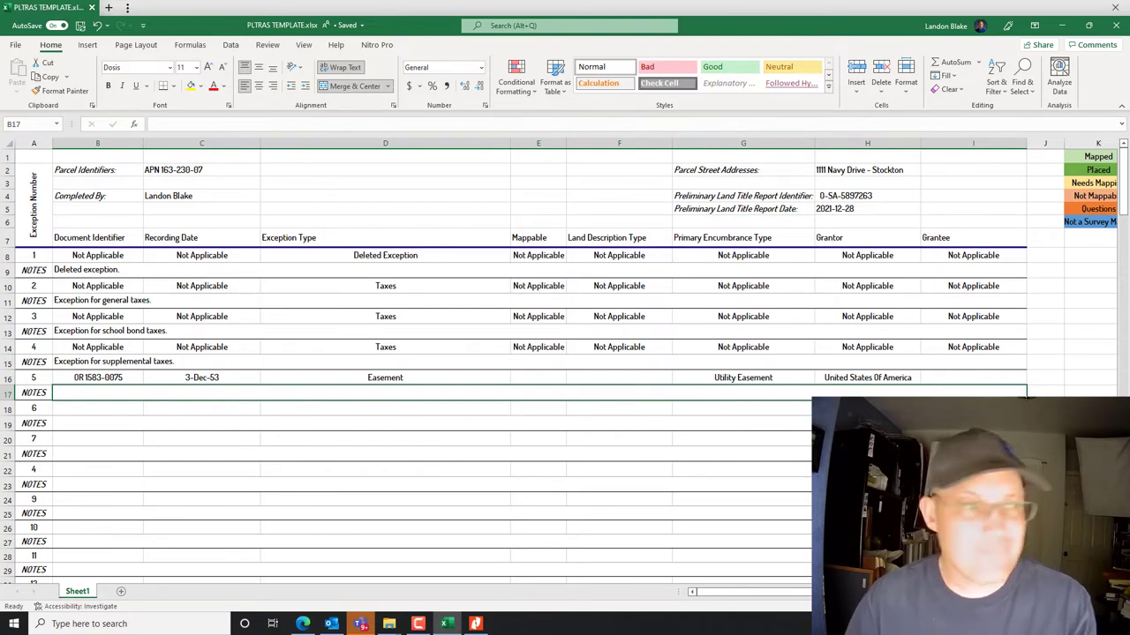
key("alt+Tab")
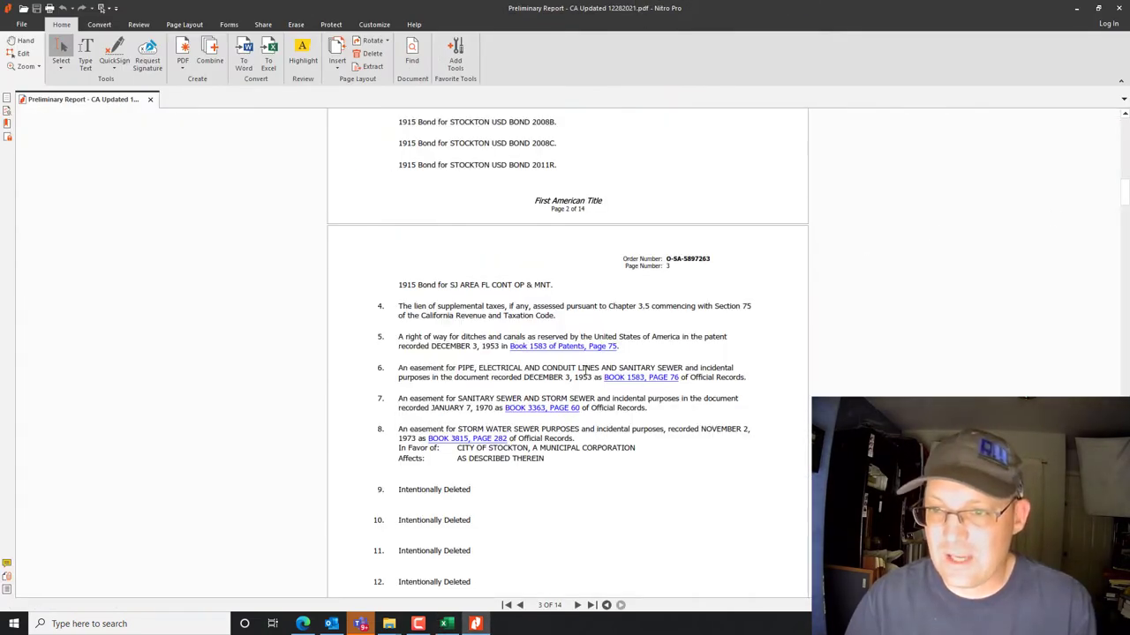
Follow the 'Book 1583 of Patents, Page 75' link and always allow the connection.
left_click(589, 350)
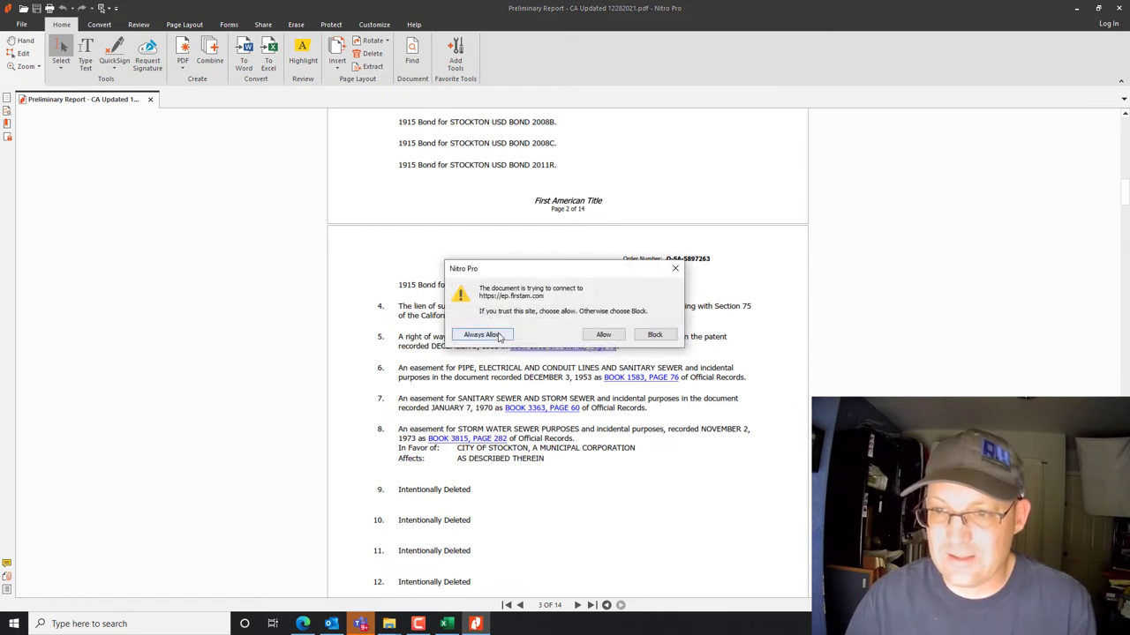
left_click(457, 335)
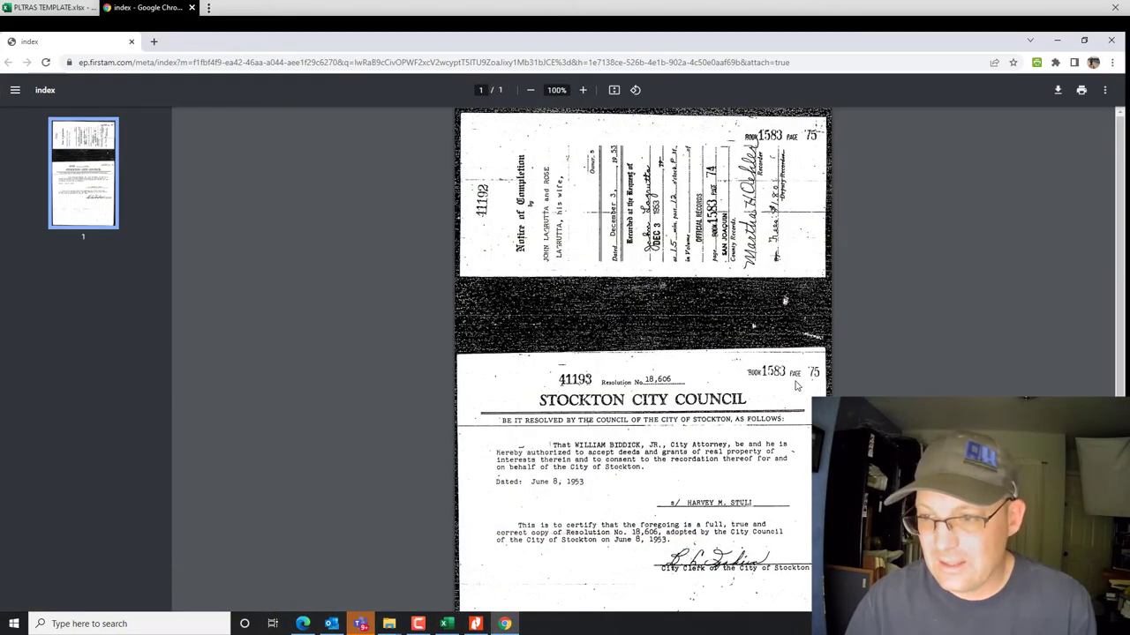
Scroll through the Book 1583 Page 75 scan in Chrome, then close Chrome.
scroll(793, 386, "down", 2)
scroll(668, 408, "up", 2)
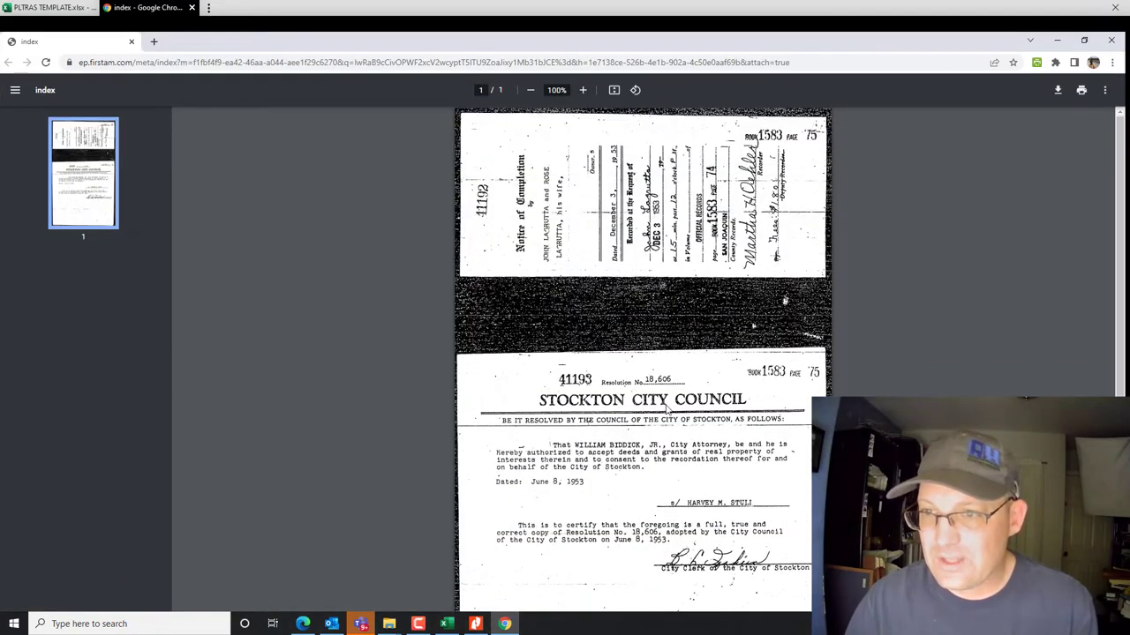
scroll(662, 411, "down", 1)
scroll(661, 410, "down", 1)
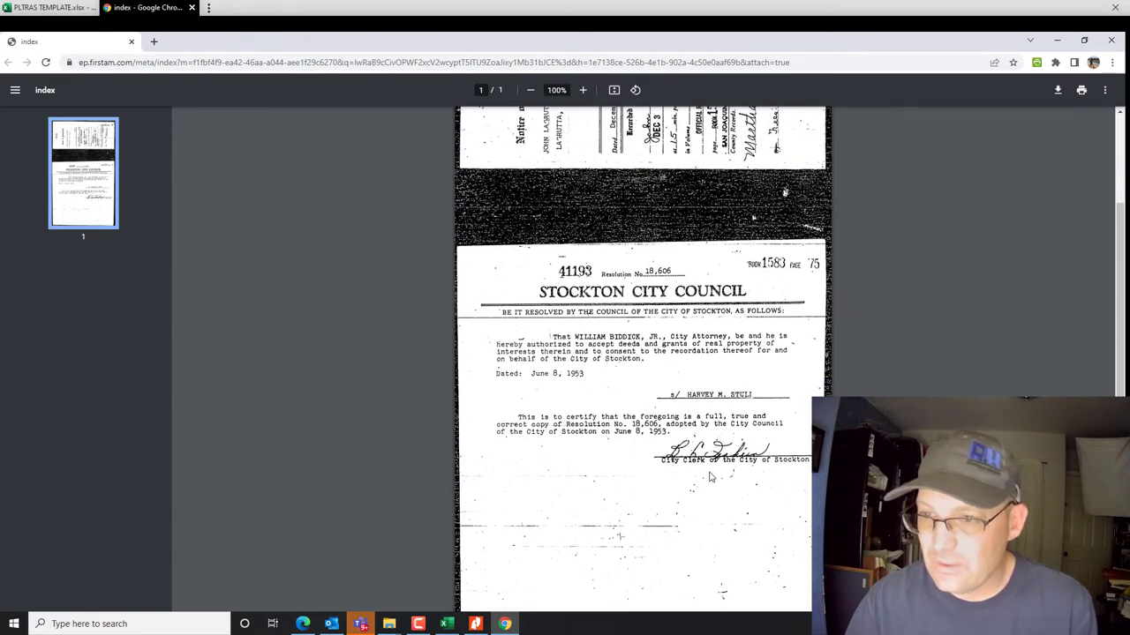
scroll(711, 476, "up", 2)
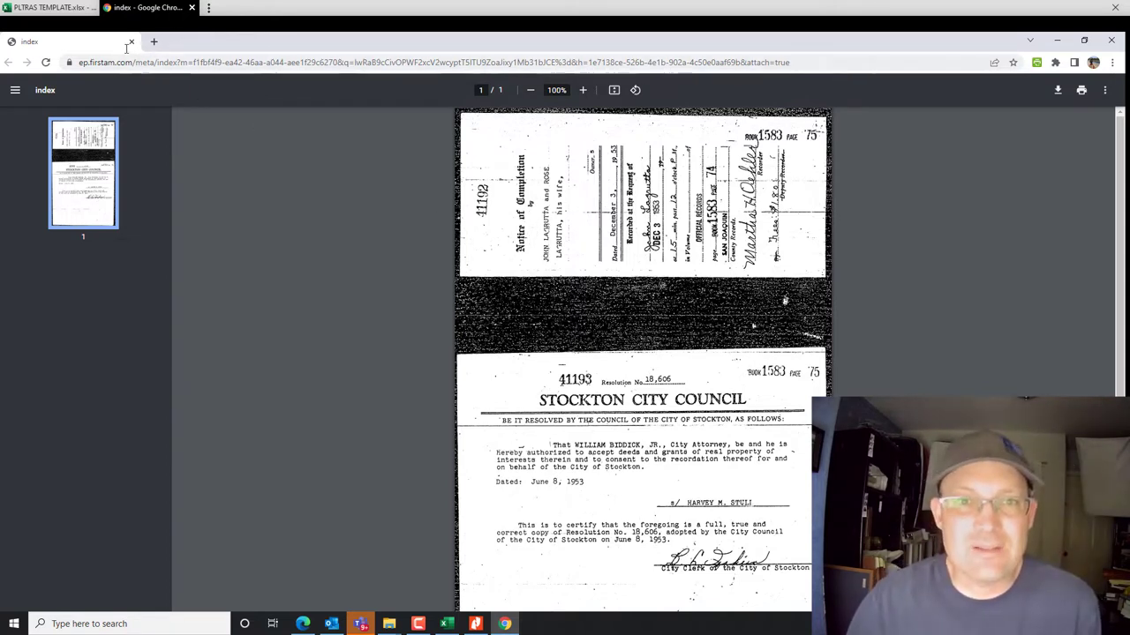
key("ctrl+l")
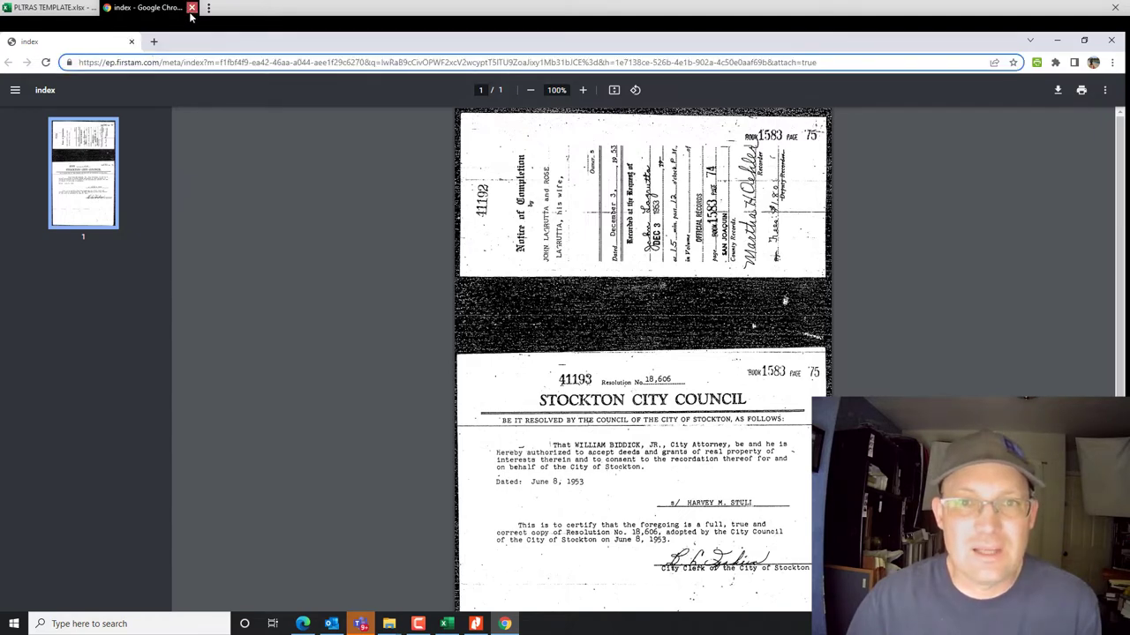
left_click(192, 10)
left_click(475, 624)
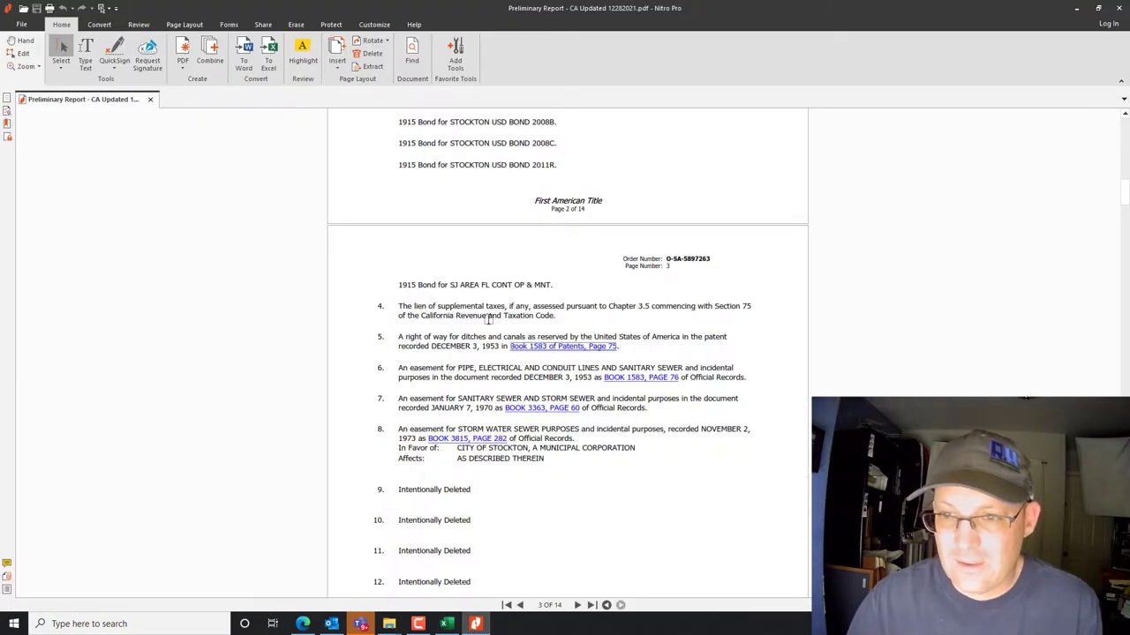
Follow the 'BOOK 1583, PAGE 76' hyperlink in item 6 of the report.
left_click(646, 383)
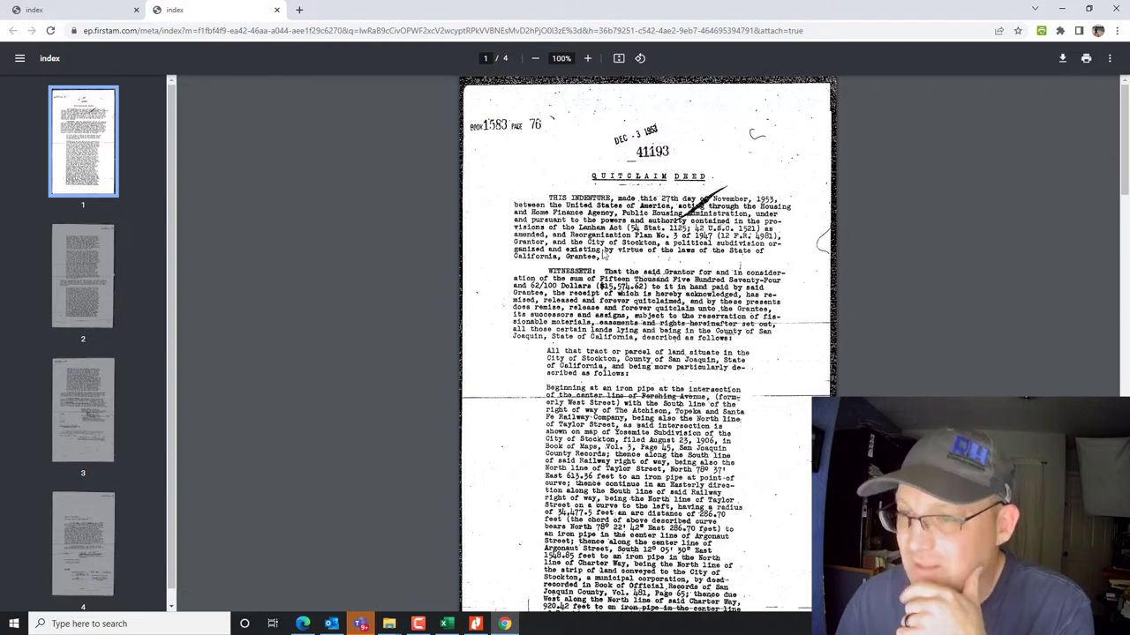
Scroll the quitclaim deed, minimize Chrome, and bring Excel to the front.
scroll(644, 426, "down", 3)
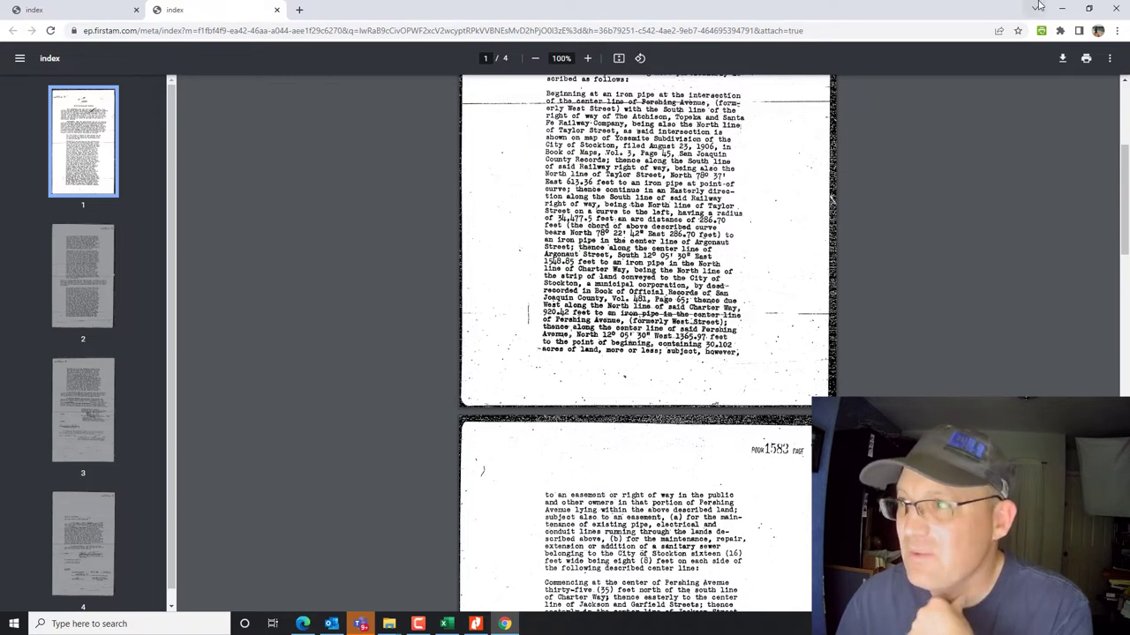
left_click(1067, 10)
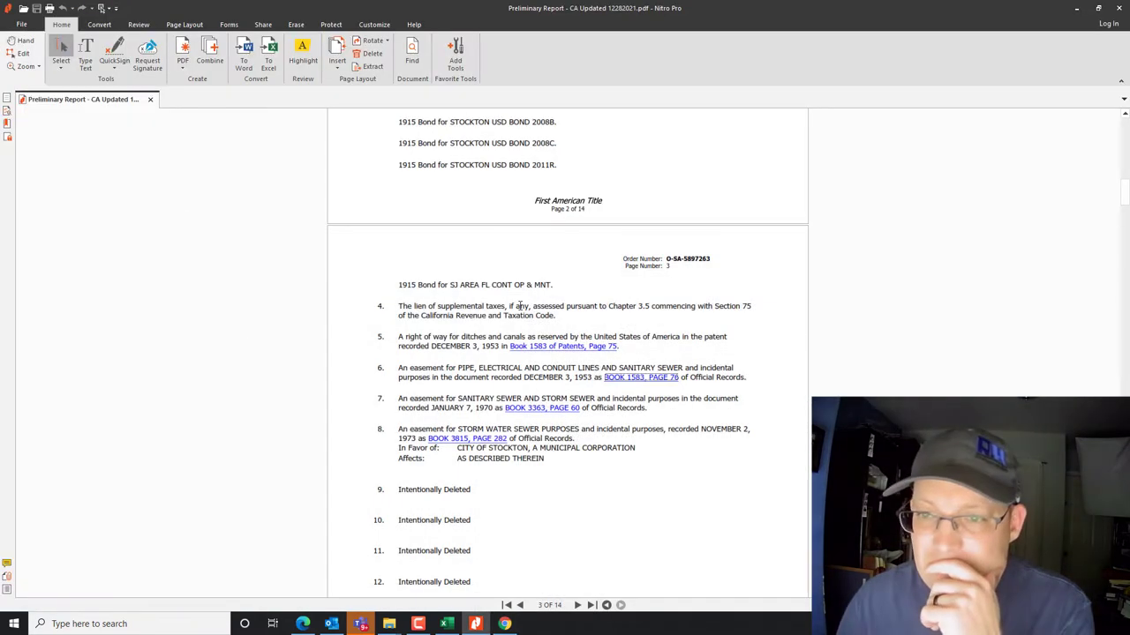
left_click(448, 624)
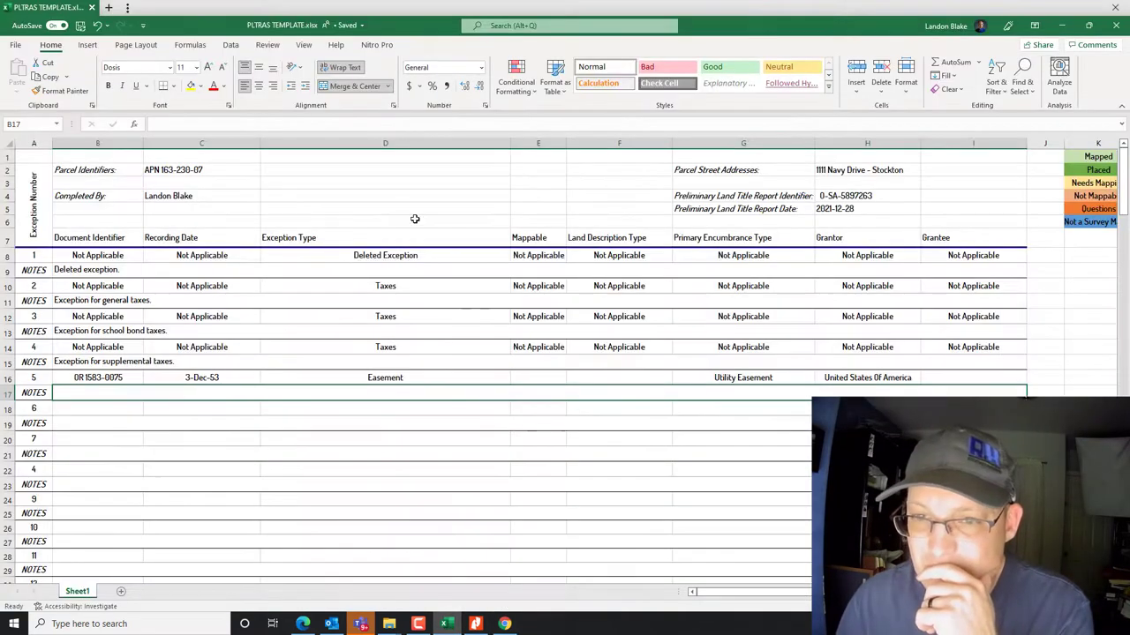
Enter City of Stockton in I16, Metes and Bounds in F16, and Yes in E16.
left_click(190, 424)
left_click(469, 407)
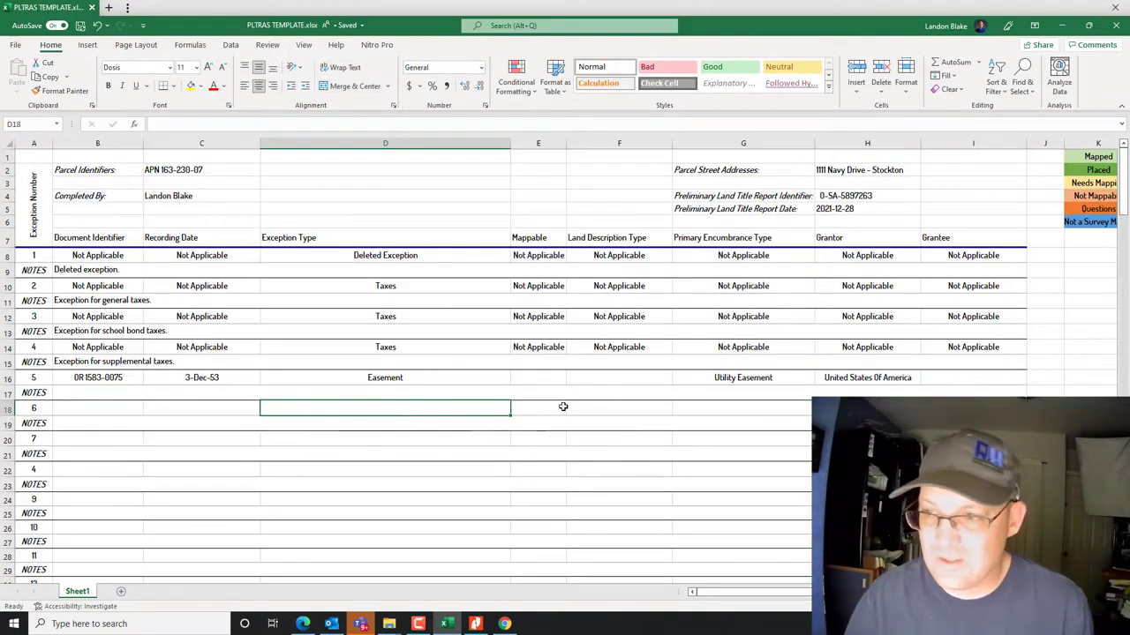
left_click(962, 377)
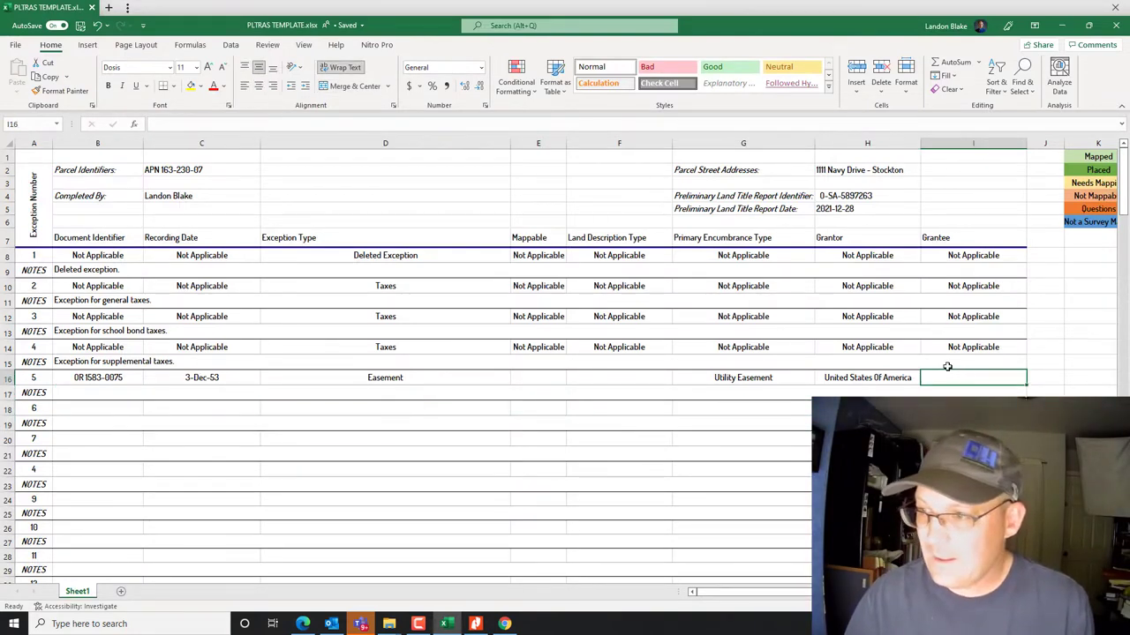
type("City of Stockton")
left_click(611, 384)
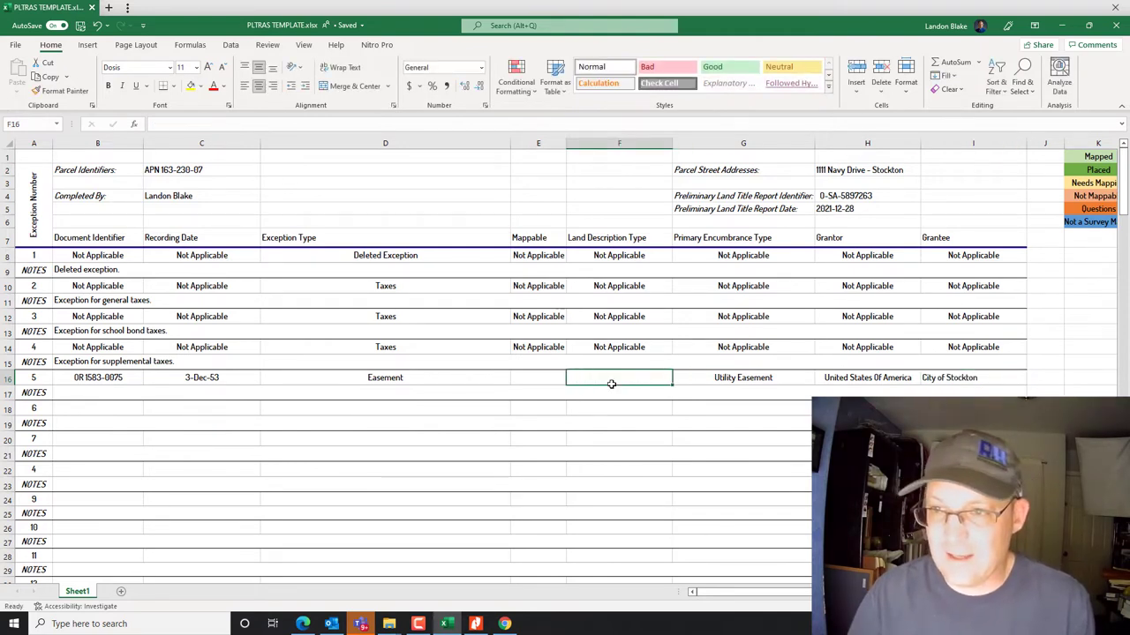
type("Metes and B")
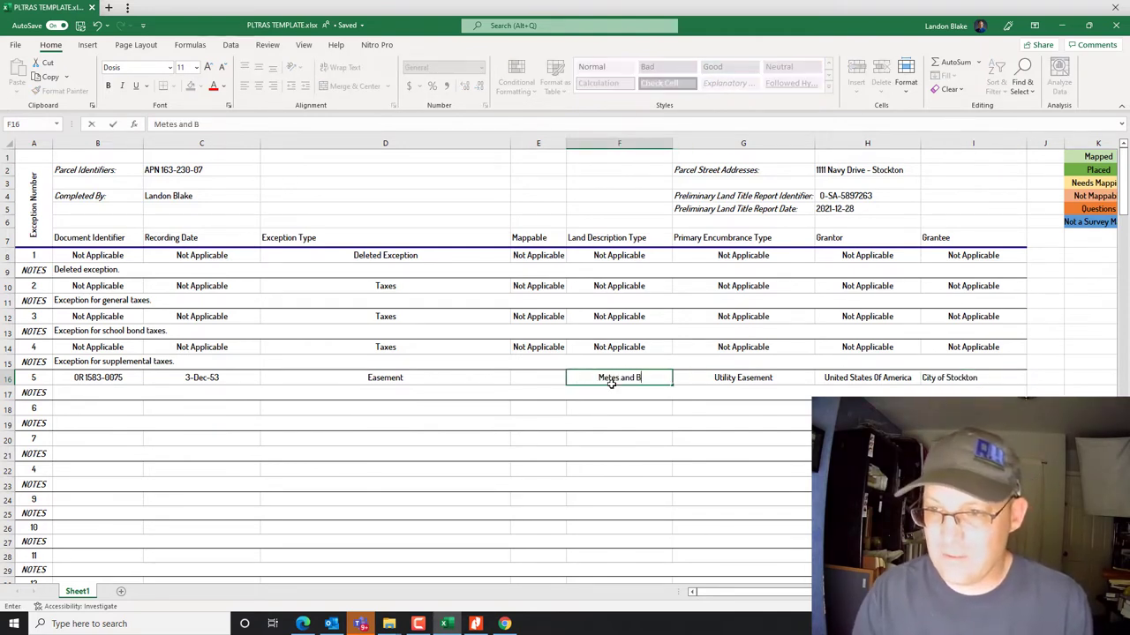
type("ounds")
key("Return")
left_click(533, 377)
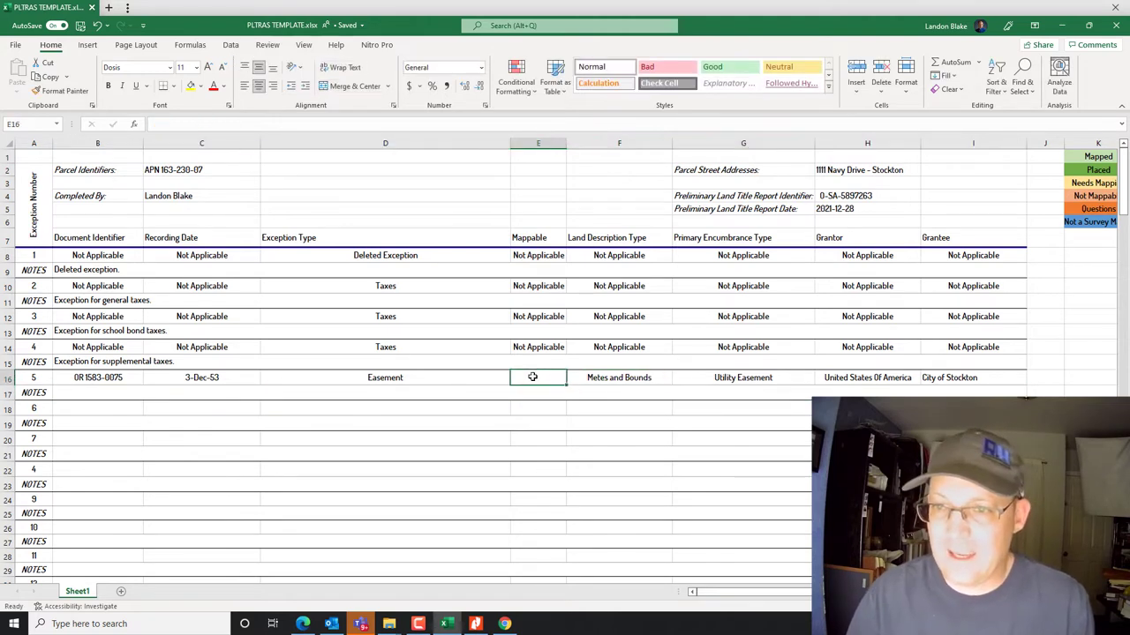
type("Yes")
key("Return")
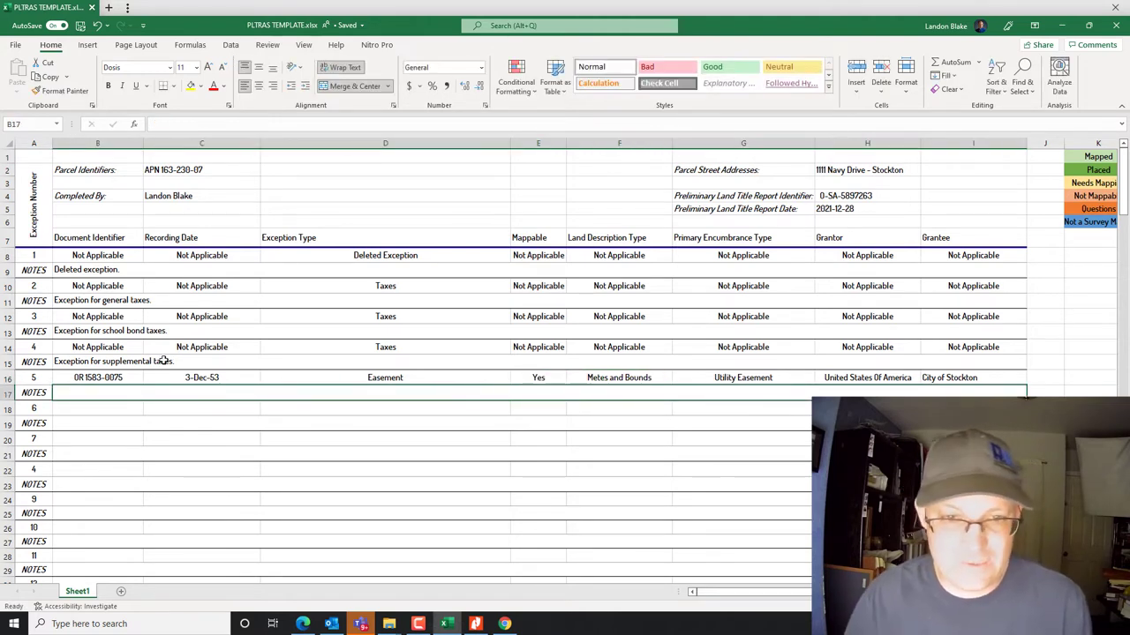
left_click(194, 381)
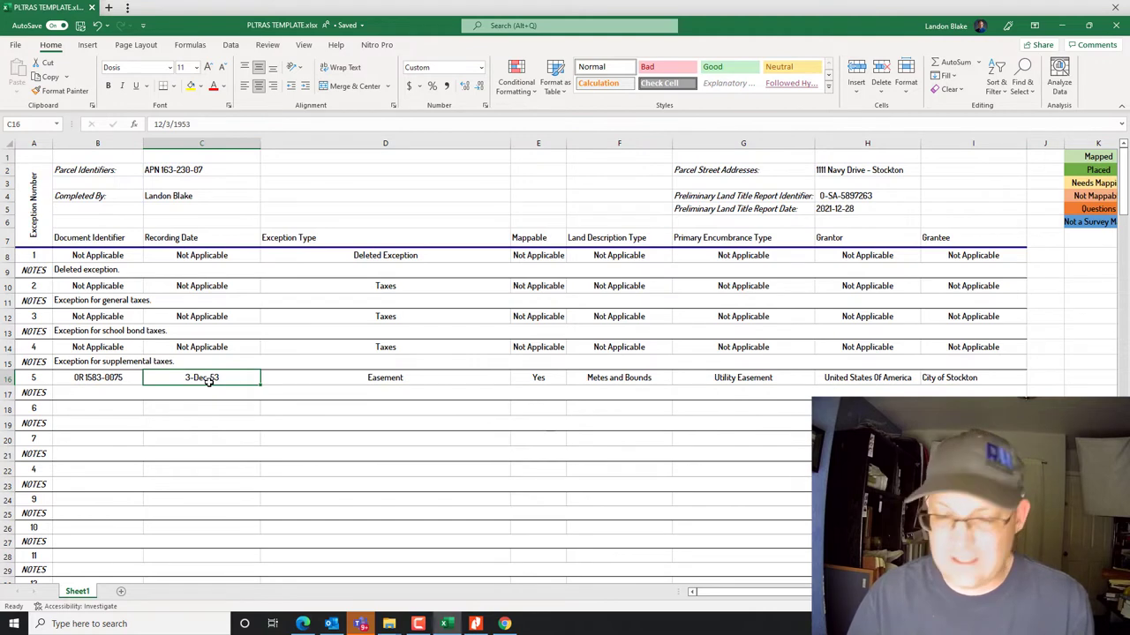
Format C16 as an English (United Kingdom) date in the 14 March 2012 style.
right_click(208, 378)
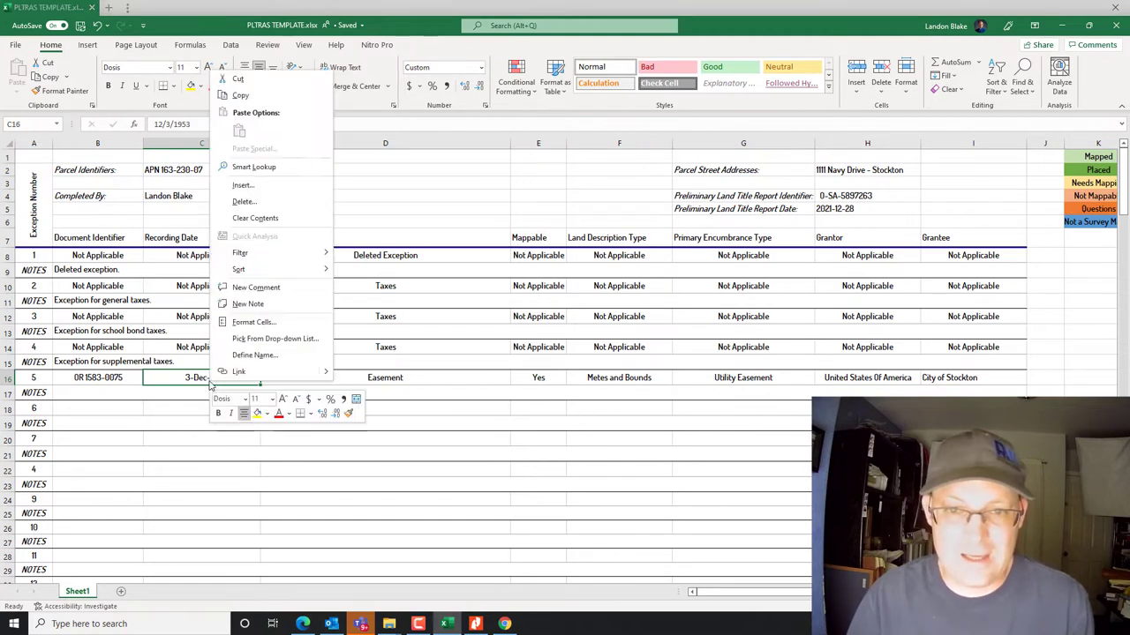
left_click(265, 327)
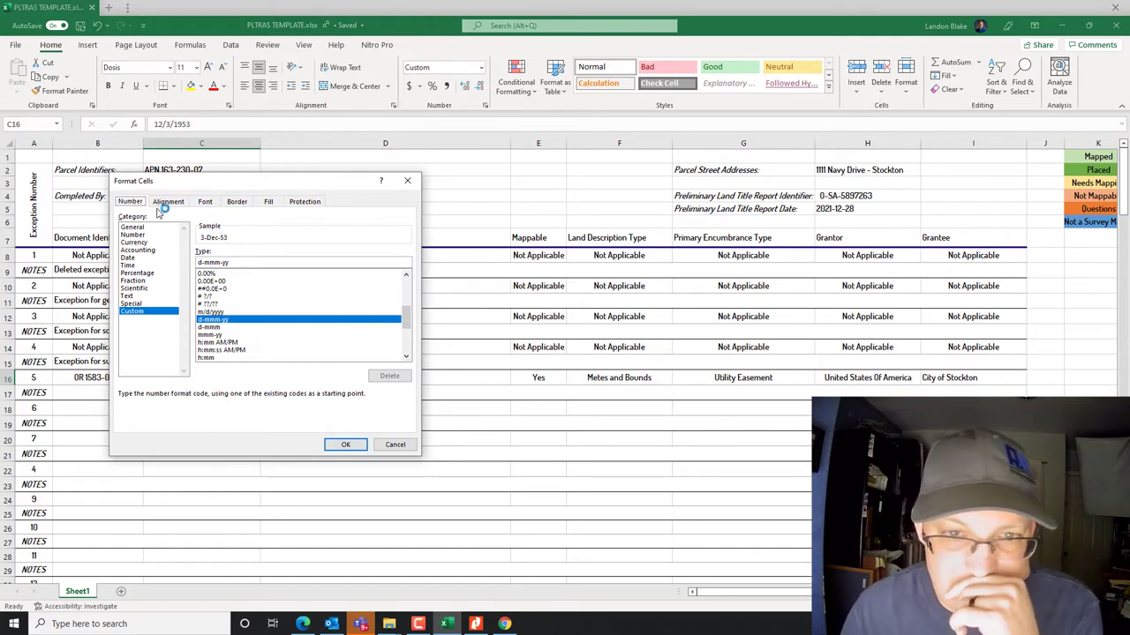
scroll(289, 346, "down", 4)
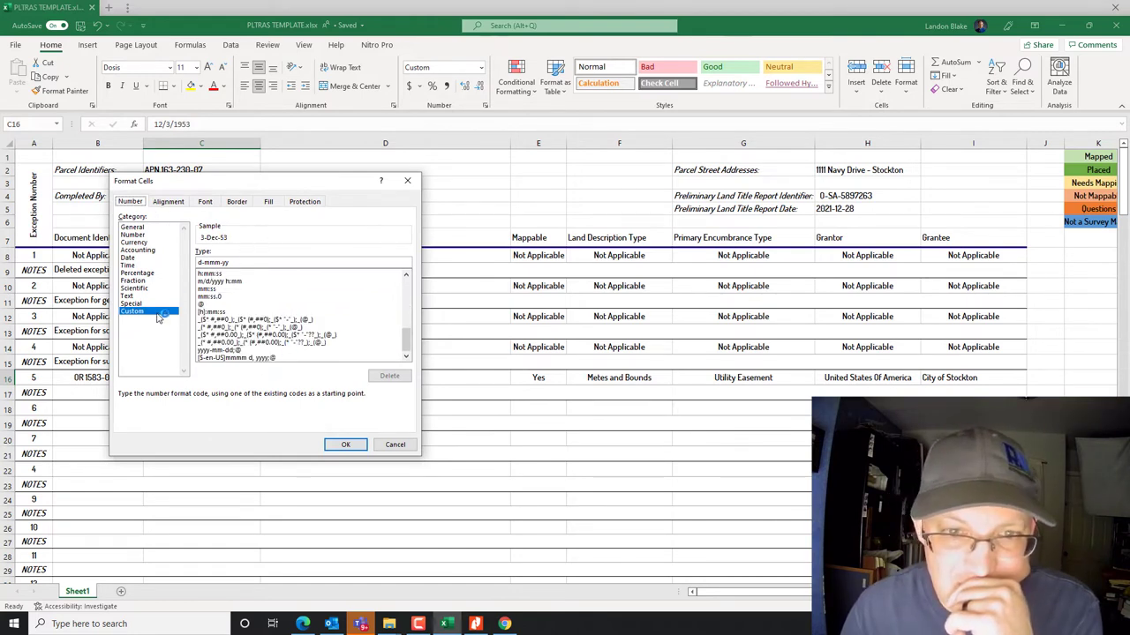
left_click(128, 258)
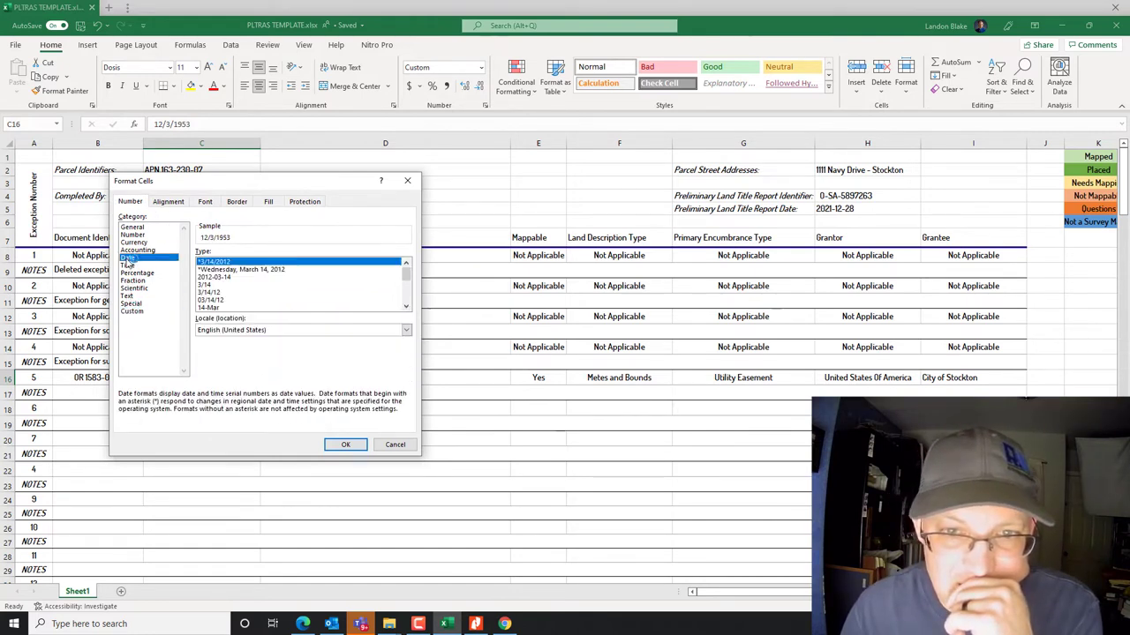
left_click(240, 329)
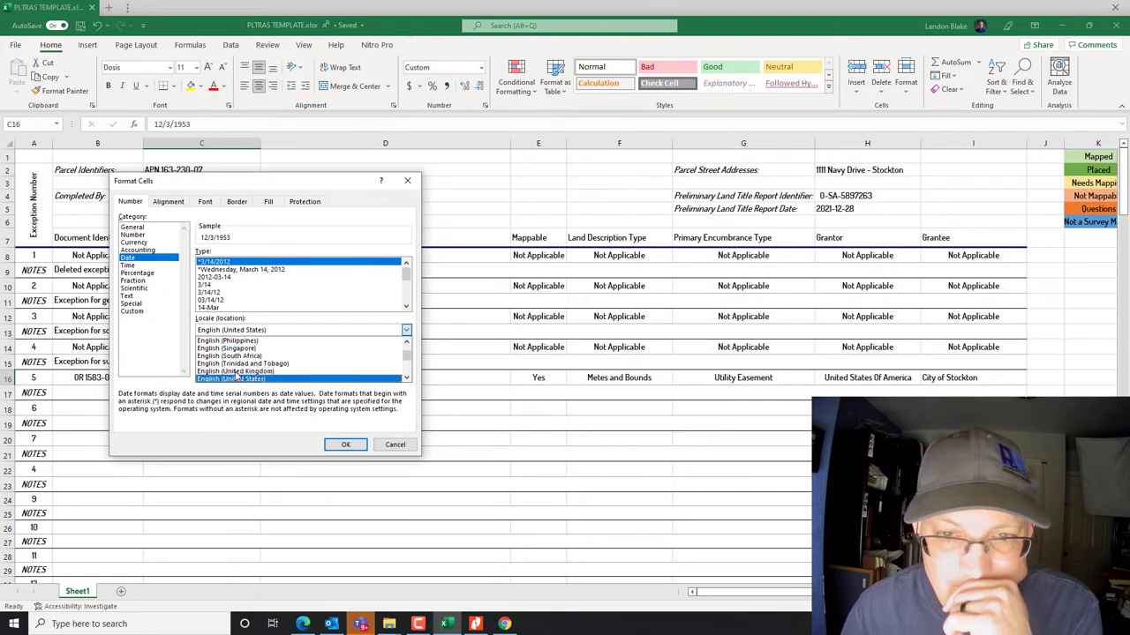
left_click(235, 371)
left_click(214, 300)
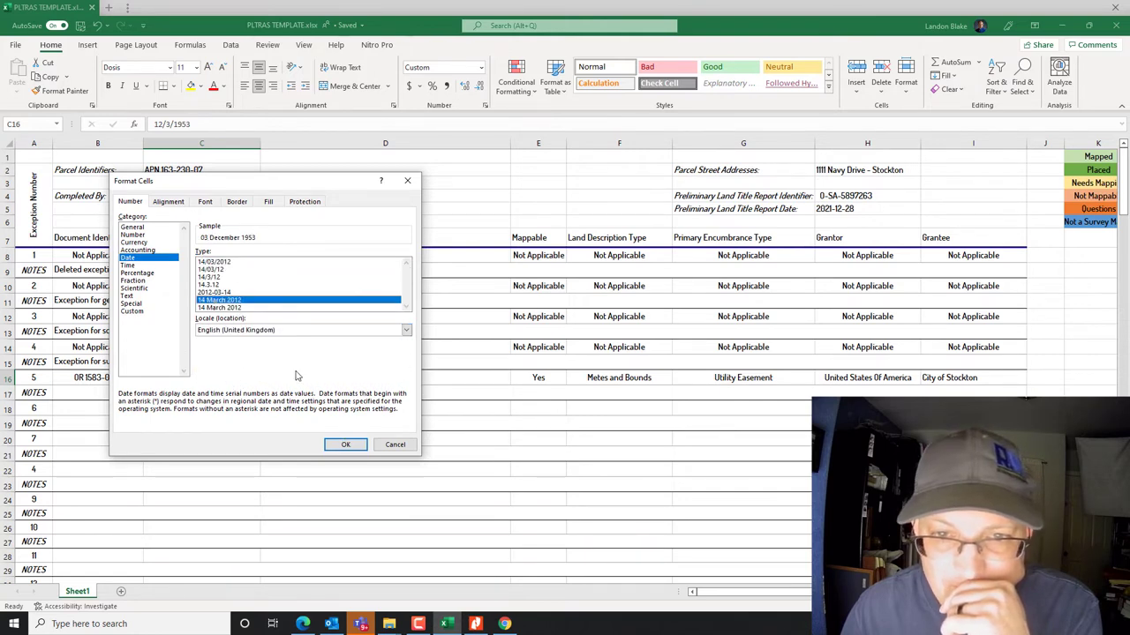
left_click(345, 444)
left_click(250, 452)
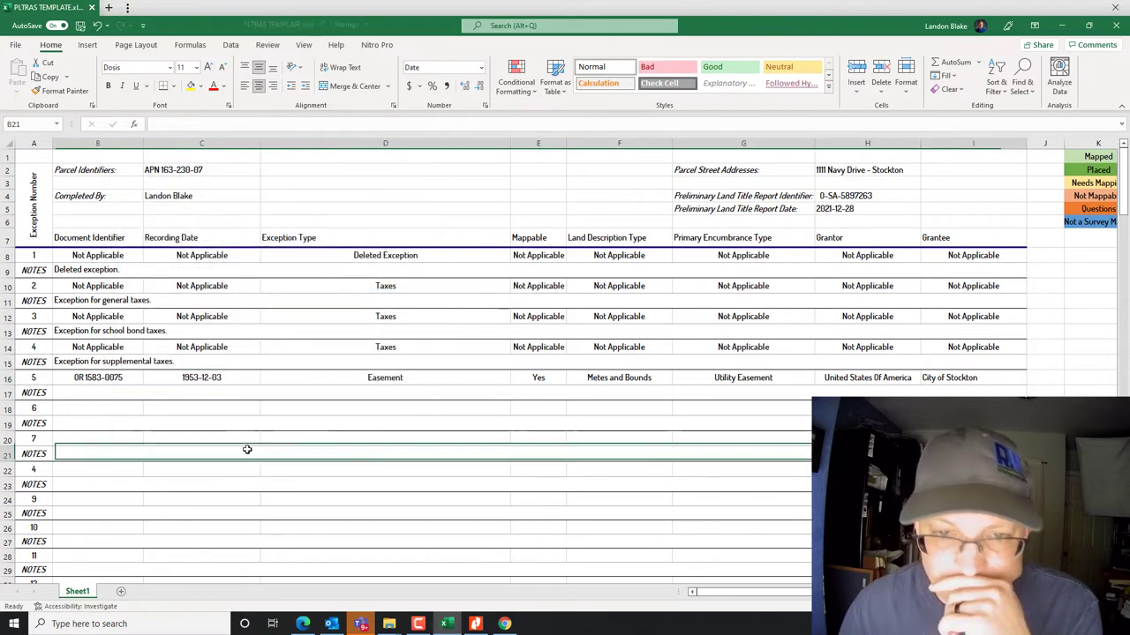
Record 'Easement reservation for ditches and canals.' as exception 5's note in B17.
left_click(95, 393)
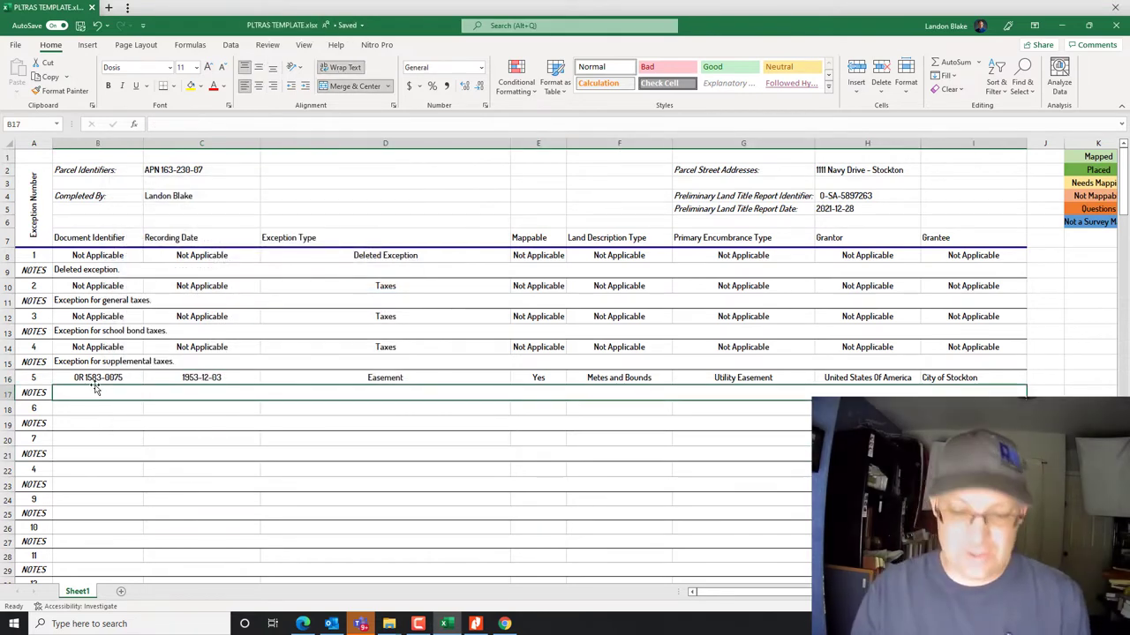
type("Easement")
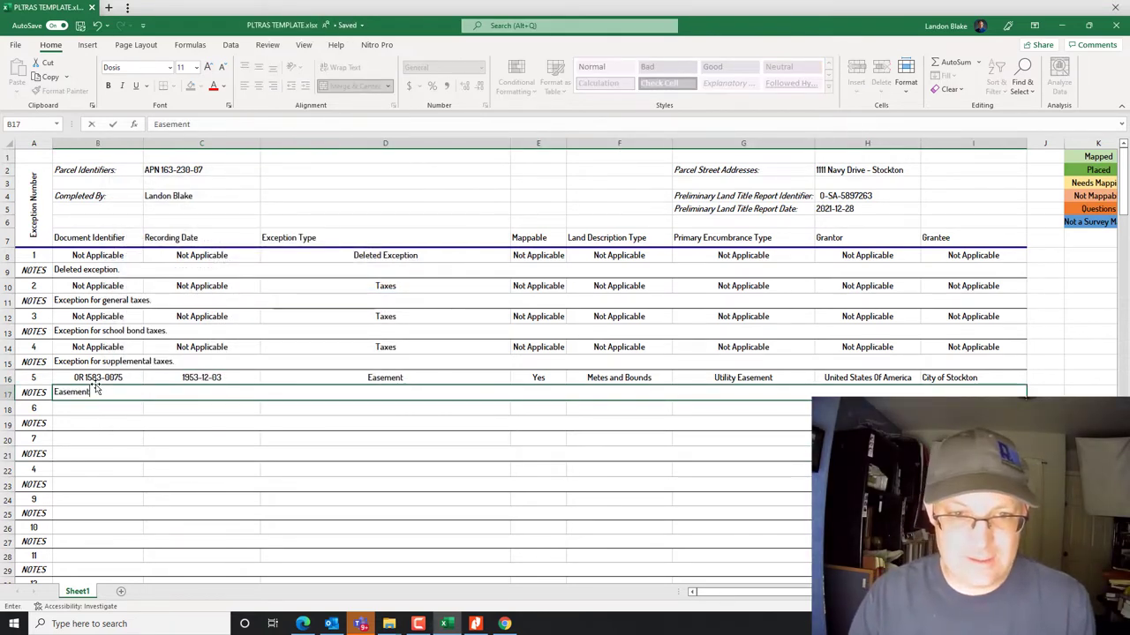
key("BackSpace")
key("BackSpace")
key("BackSpace")
key("BackSpace")
key("BackSpace")
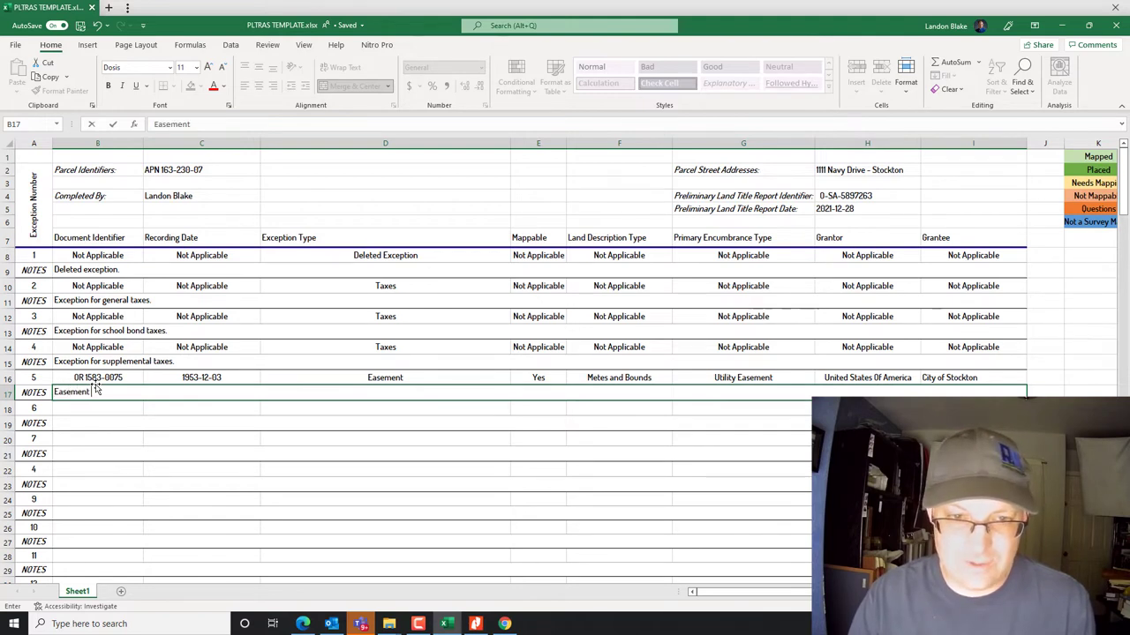
type("sement reservation for ditches and canals.")
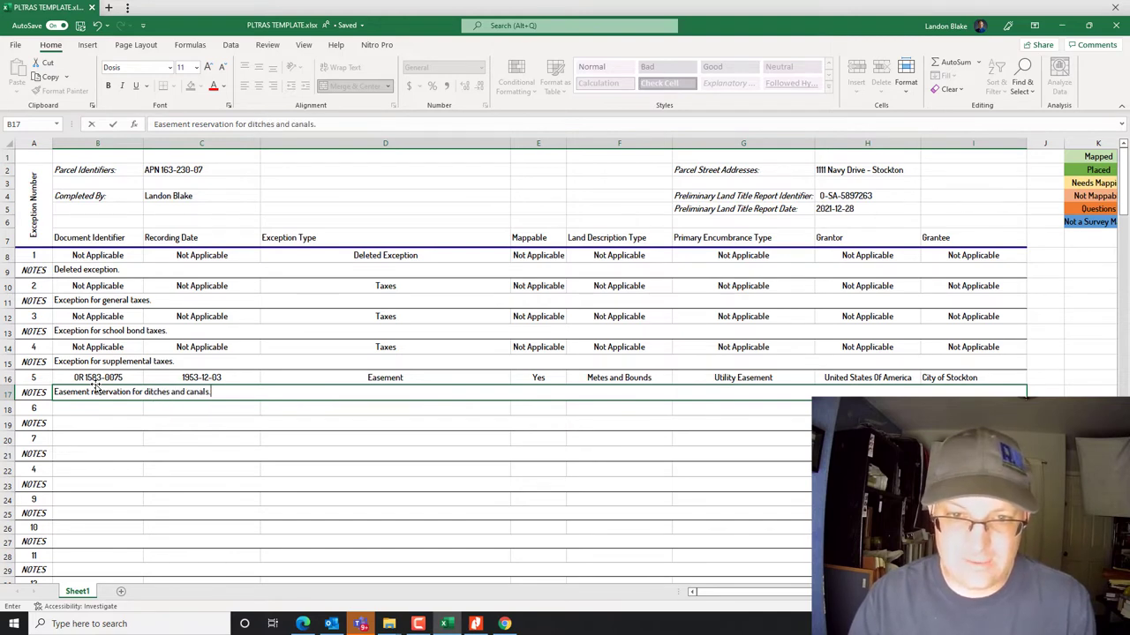
key("Return")
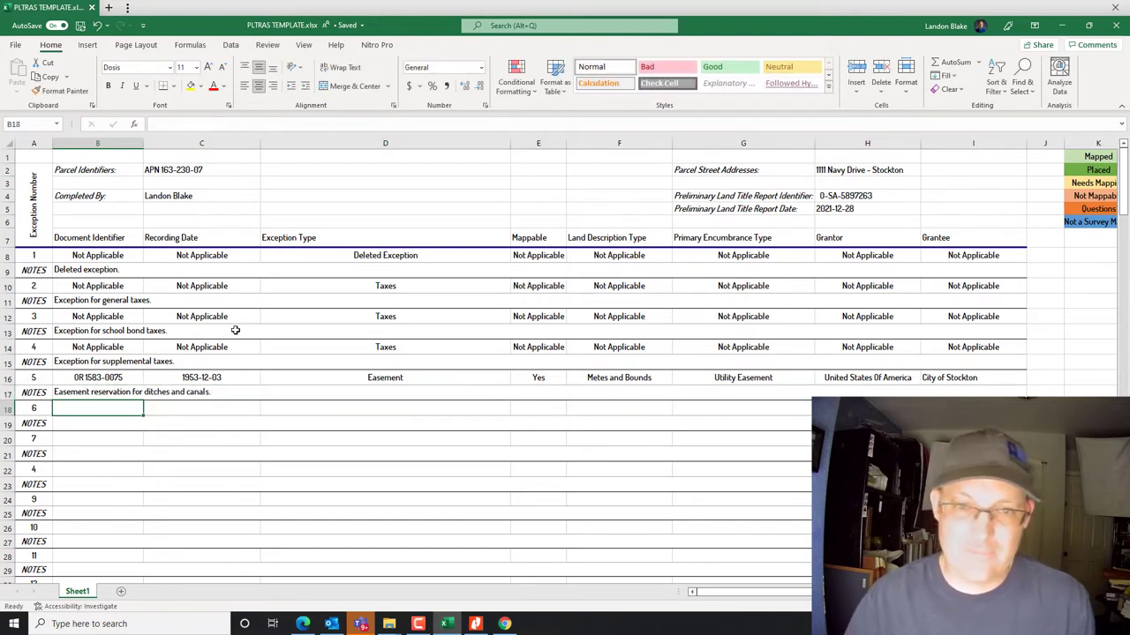
left_click(476, 624)
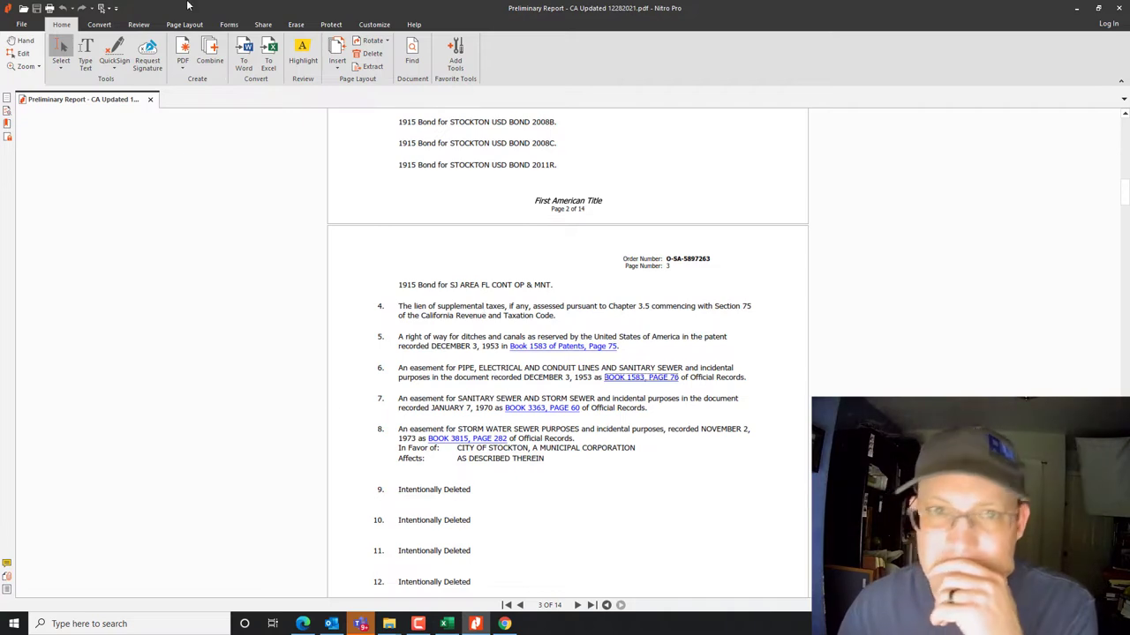
Browse the job's Land Title, template Land Title and Downloads folders, then minimize Explorer.
left_click(447, 624)
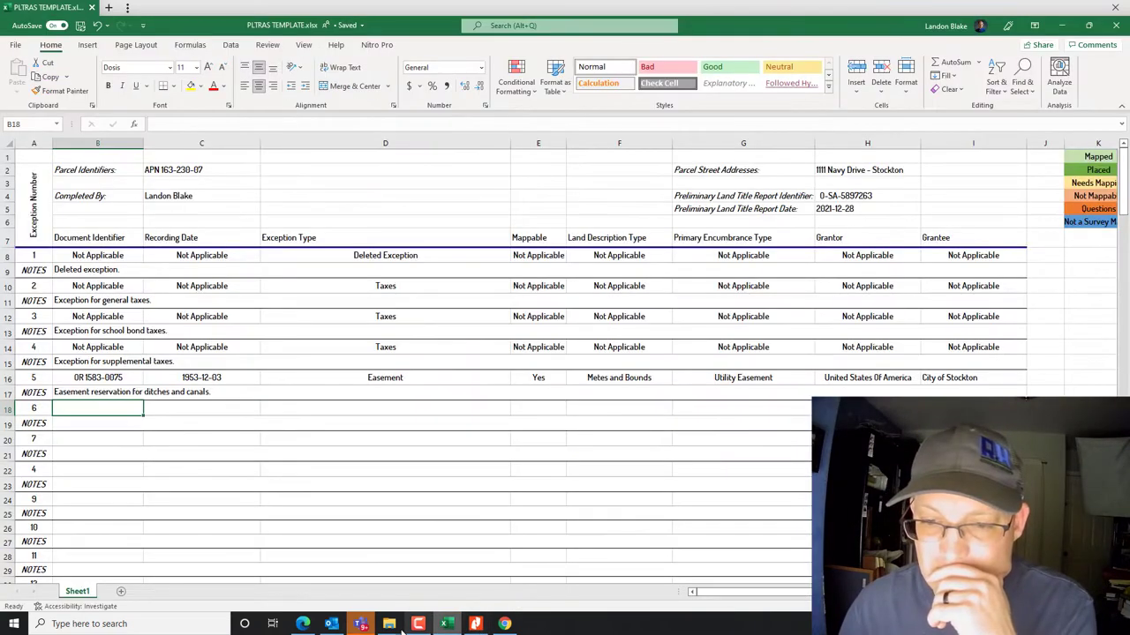
mouse_move(391, 627)
left_click(346, 579)
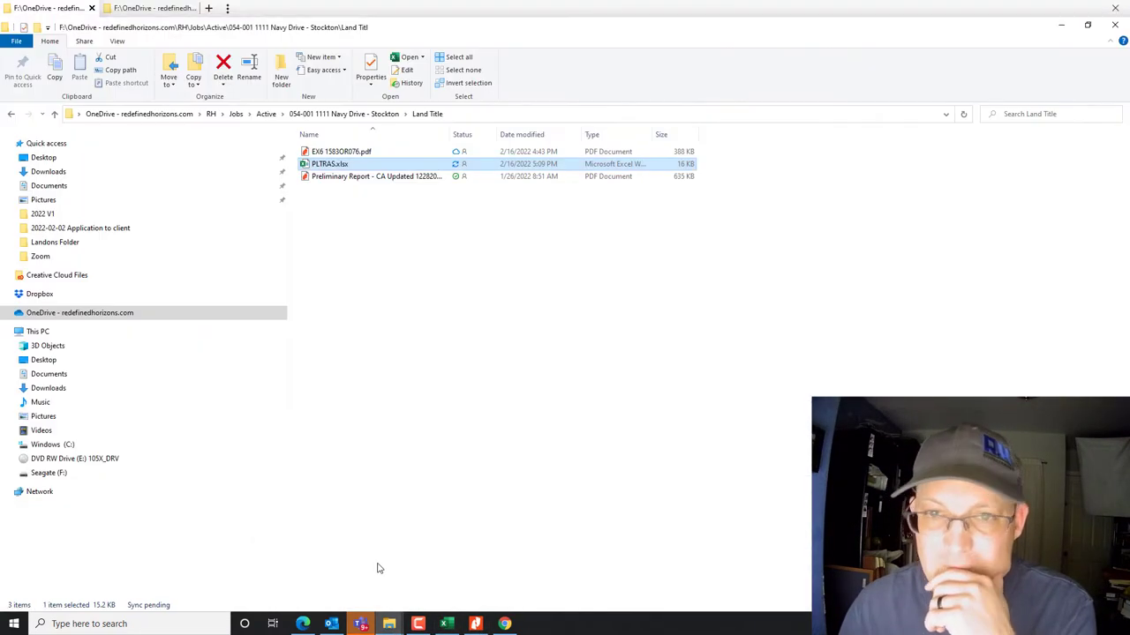
left_click(152, 9)
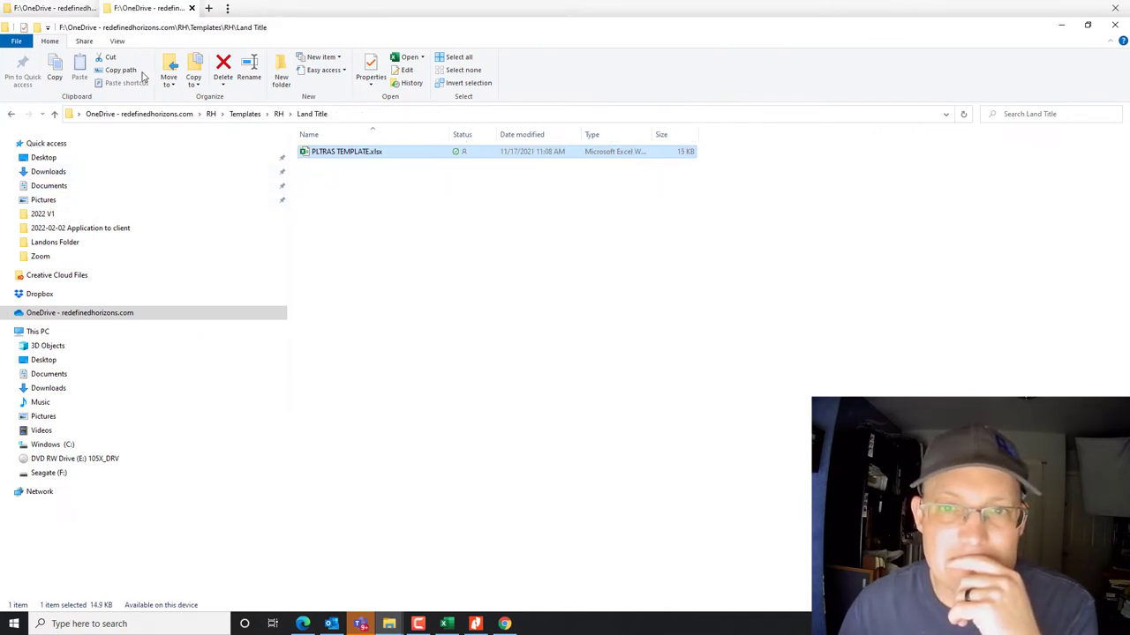
left_click(49, 171)
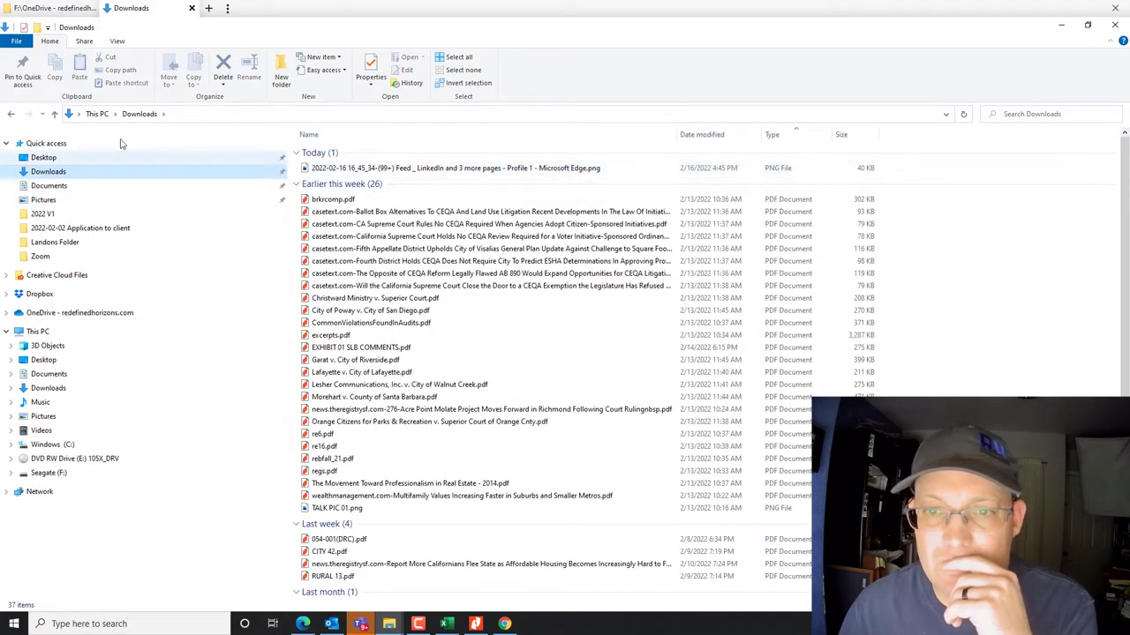
left_click(1062, 27)
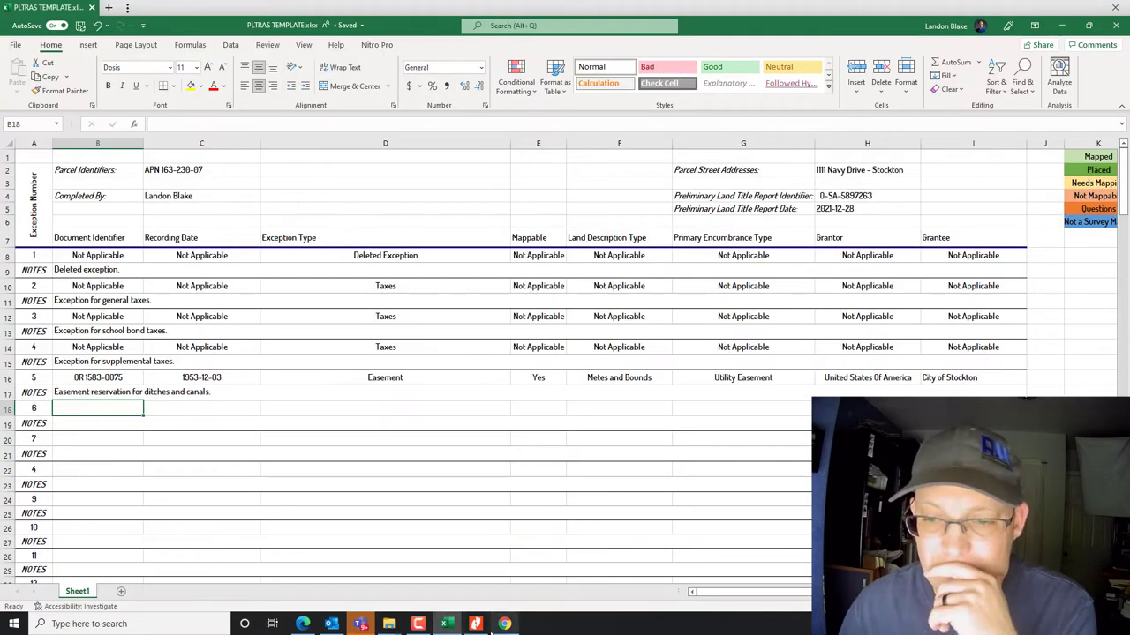
Open the Book 1583, Page 76 deed from the title report and read its opening pages.
left_click(476, 624)
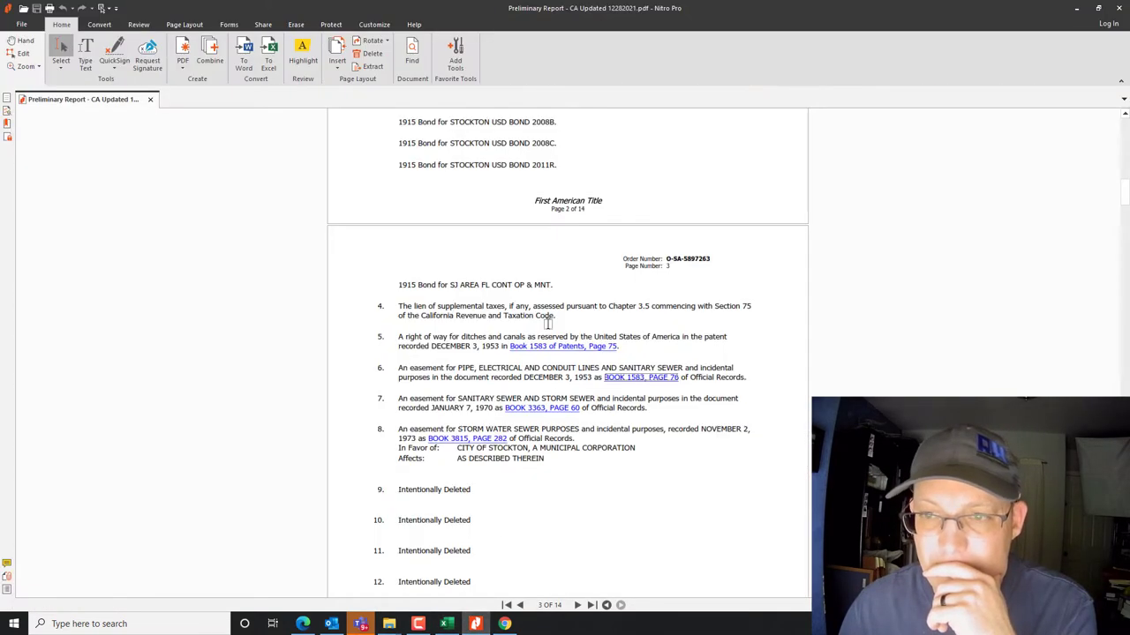
left_click(662, 379)
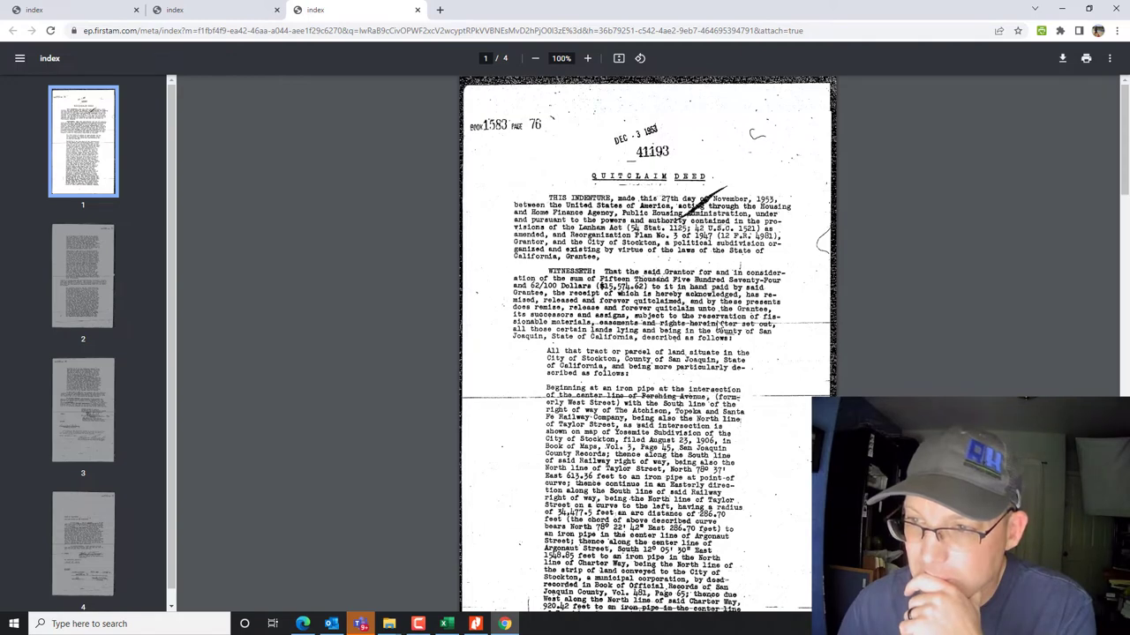
scroll(719, 329, "down", 3)
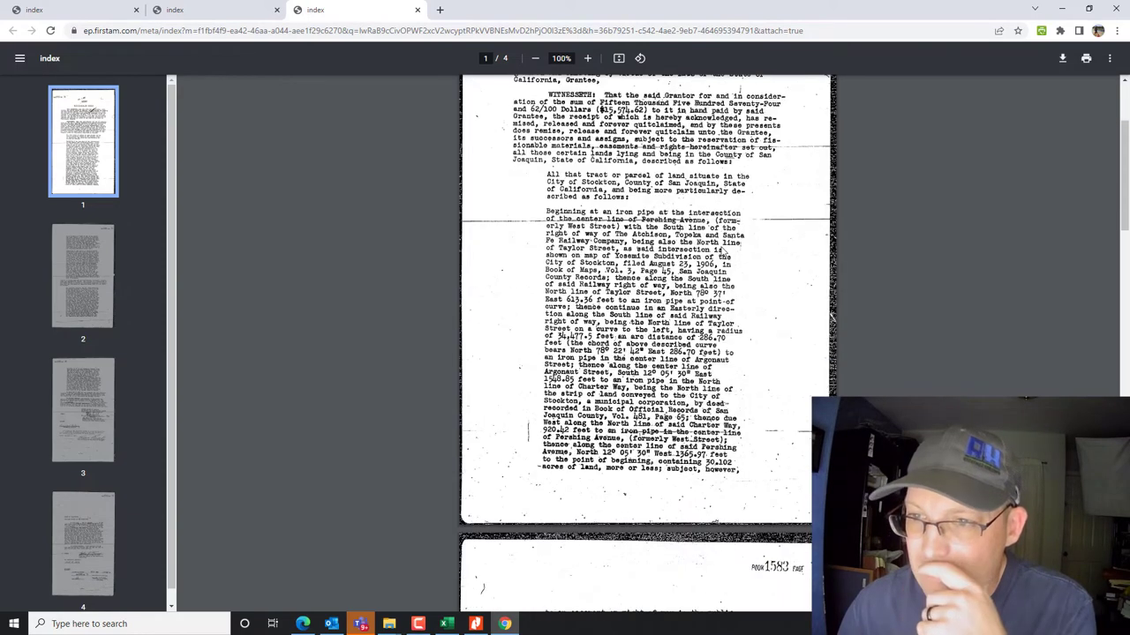
scroll(572, 190, "down", 5)
scroll(644, 335, "down", 3)
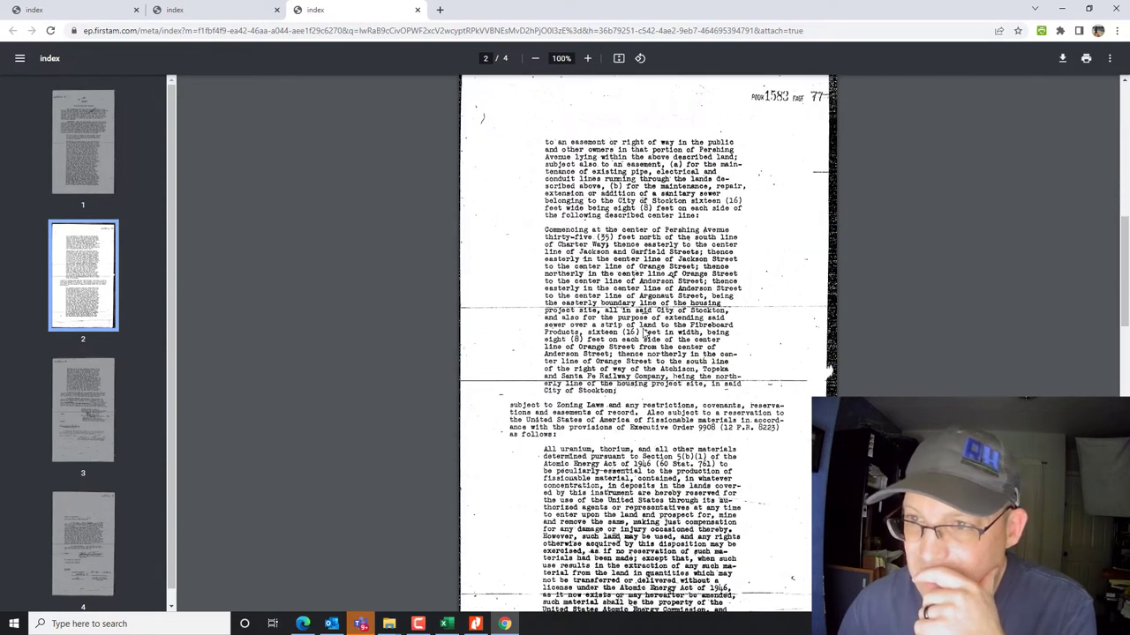
scroll(670, 234, "up", 2)
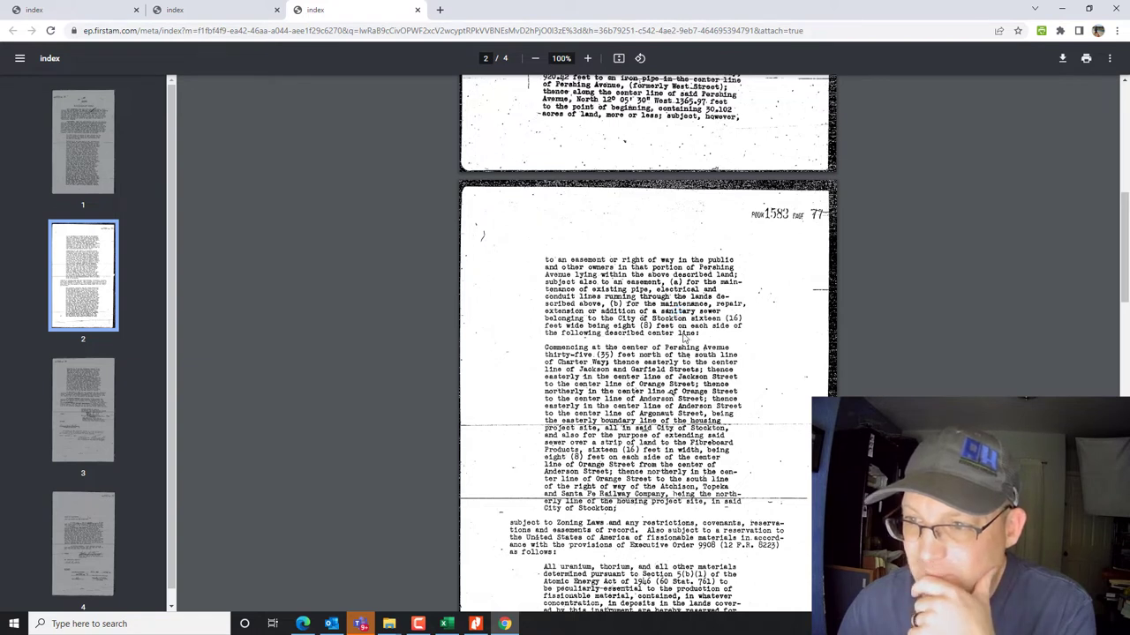
Read through the rest of the four-page quitclaim deed and return to page 1.
scroll(738, 270, "down", 1)
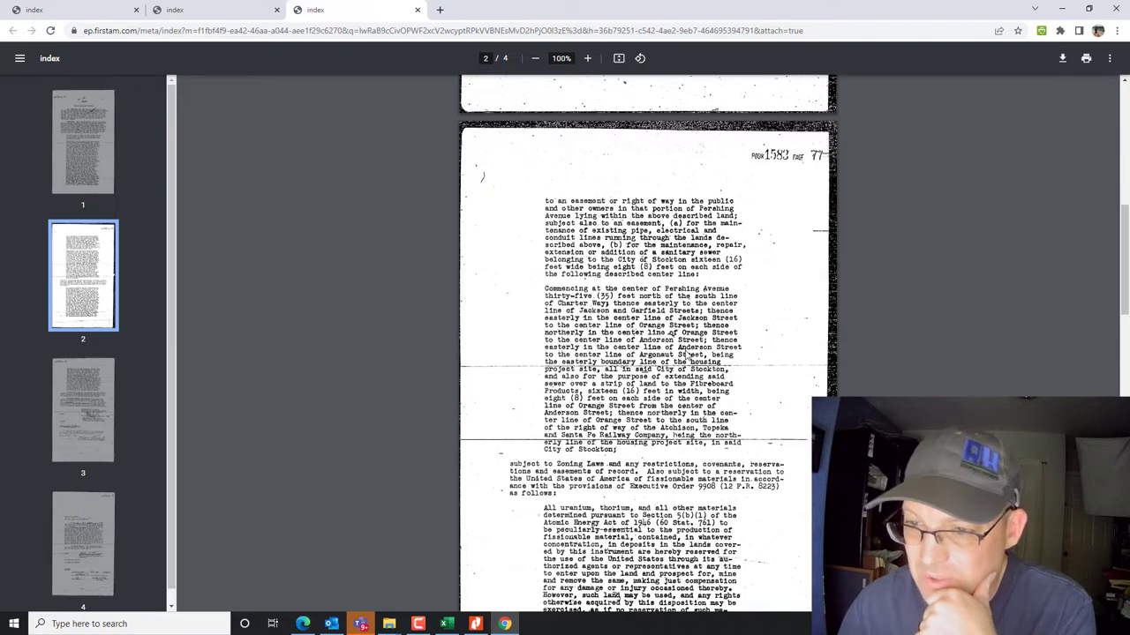
scroll(683, 340, "down", 5)
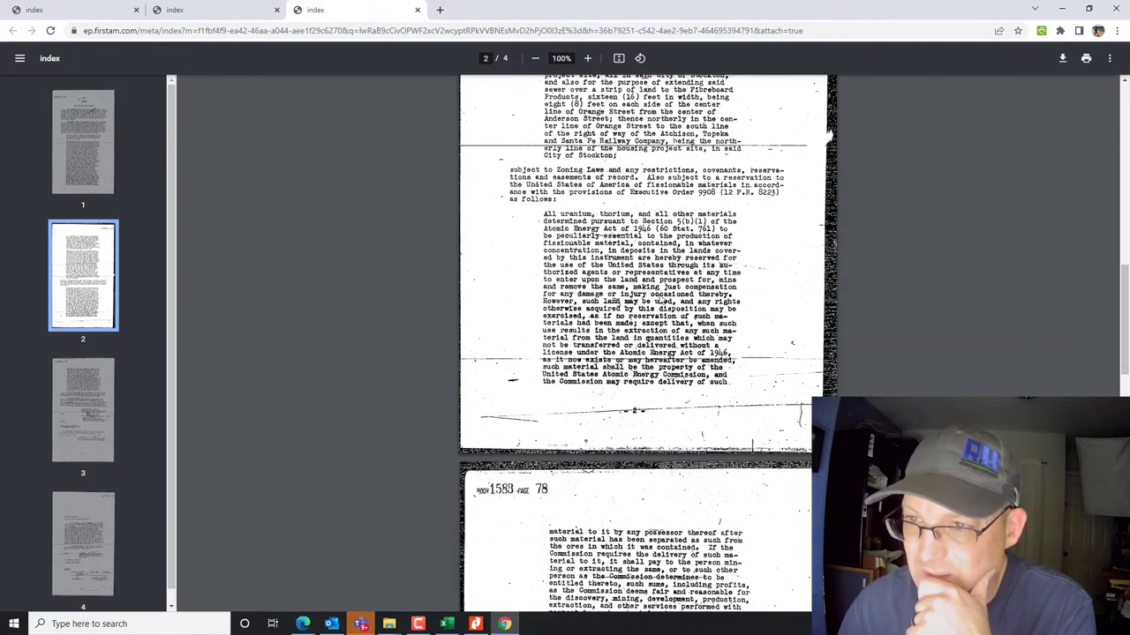
scroll(660, 301, "down", 5)
scroll(658, 294, "down", 15)
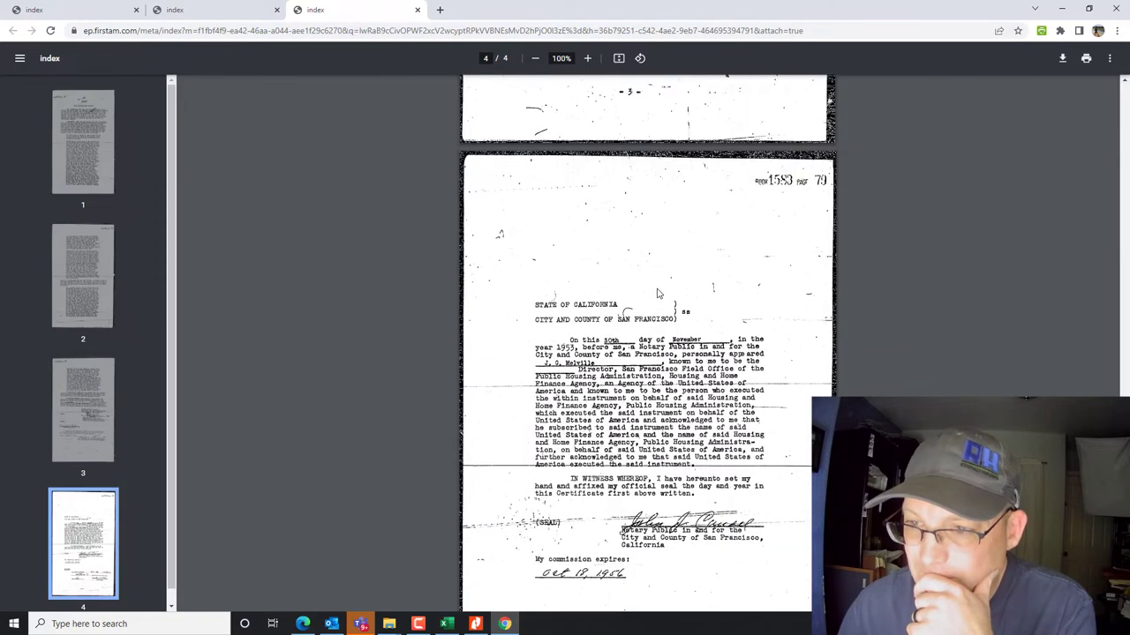
scroll(657, 294, "down", 4)
scroll(648, 309, "up", 20)
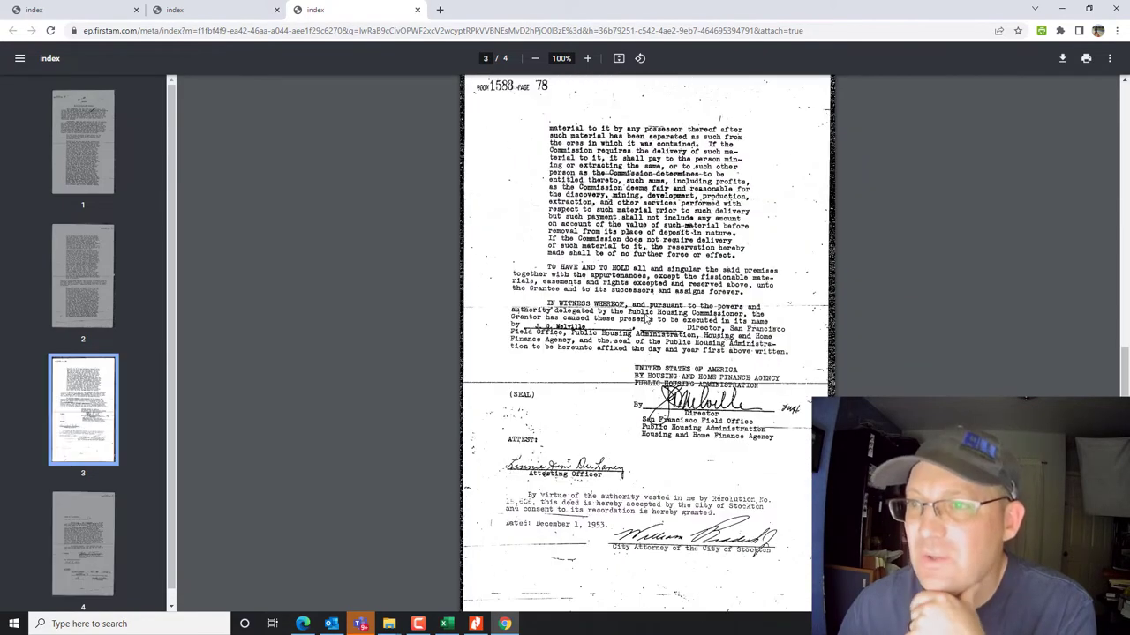
scroll(643, 321, "up", 1)
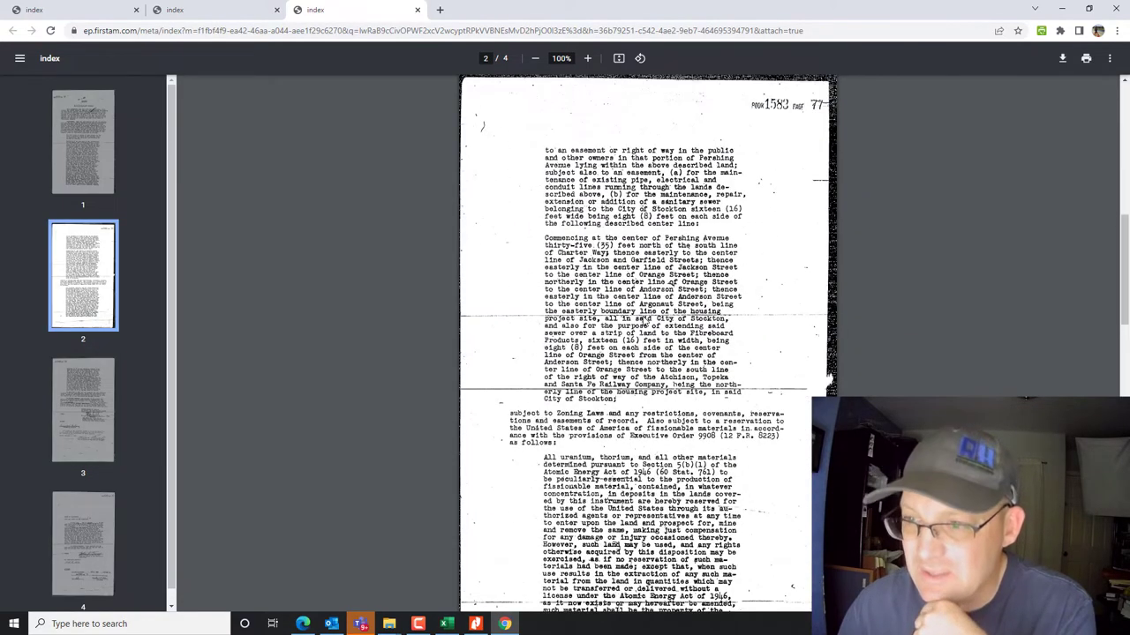
scroll(645, 323, "up", 12)
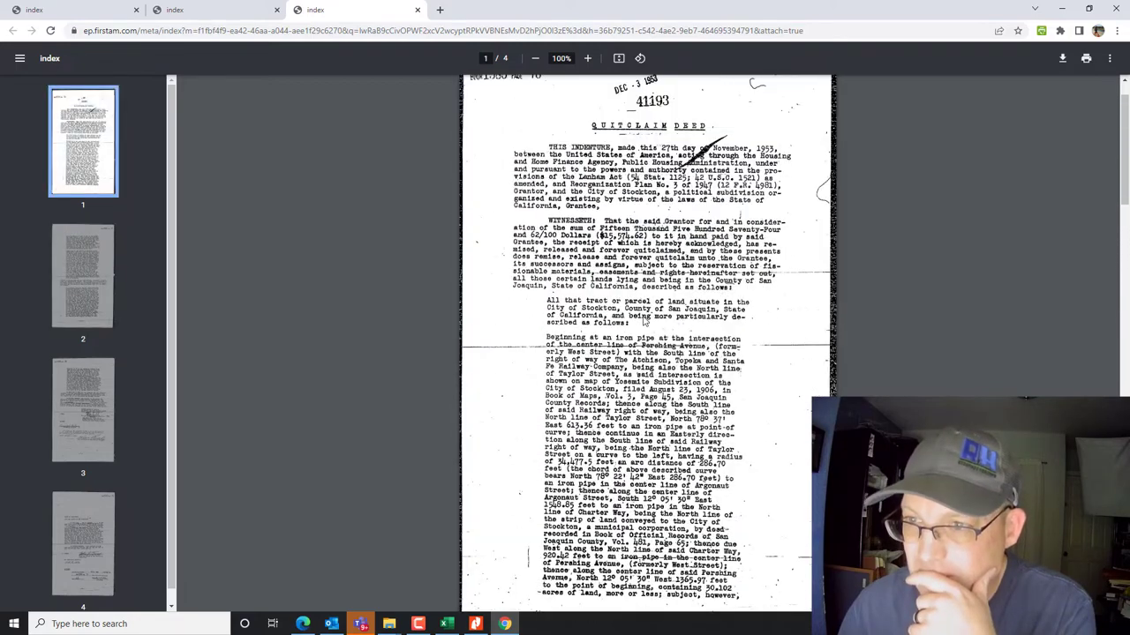
scroll(644, 322, "down", 4)
scroll(643, 323, "down", 5)
scroll(643, 323, "up", 9)
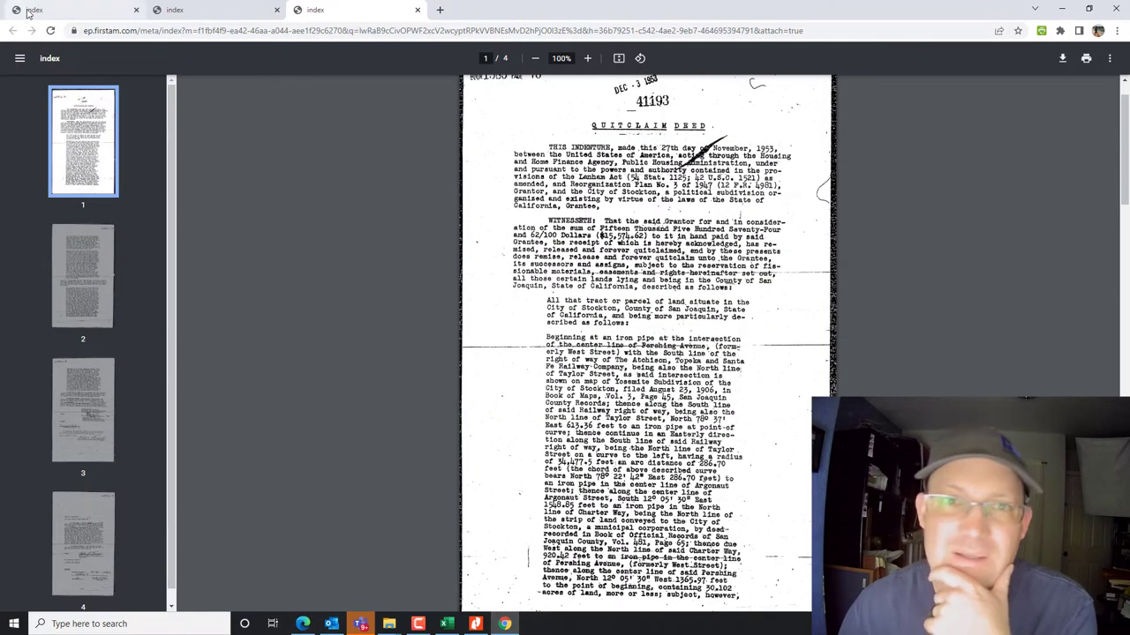
Rewrite exception 5's note: the title report lists a ditch-and-canal right-of-way that the actual document lacks.
left_click(476, 624)
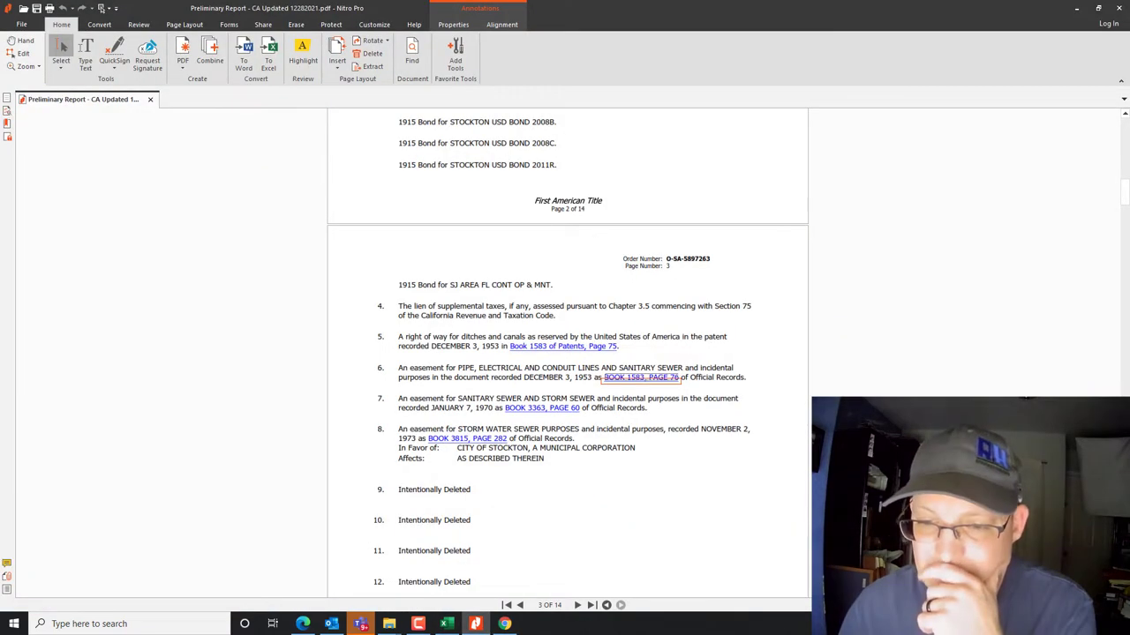
left_click(447, 624)
left_click(181, 394)
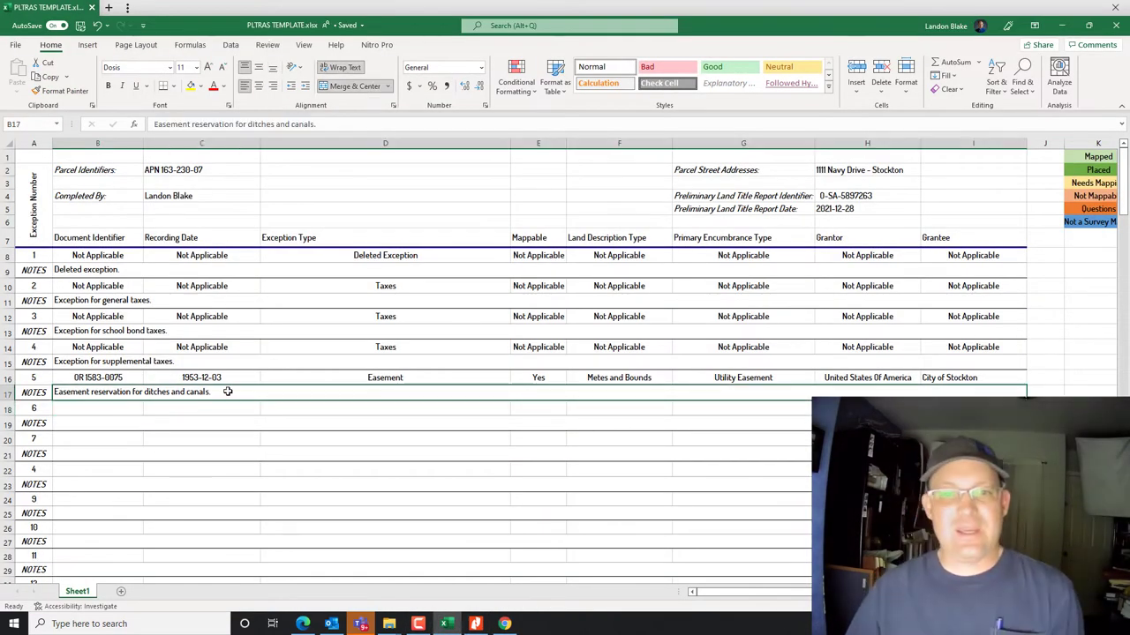
key("F2")
left_click(55, 392)
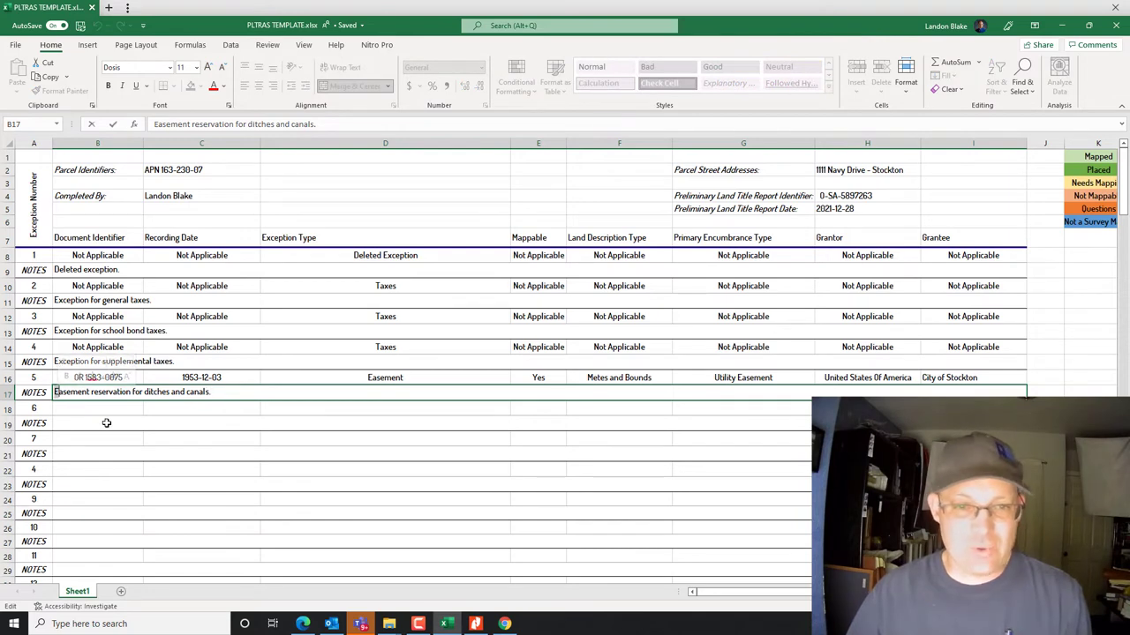
key("Delete")
type("Title r")
type("eport lists r")
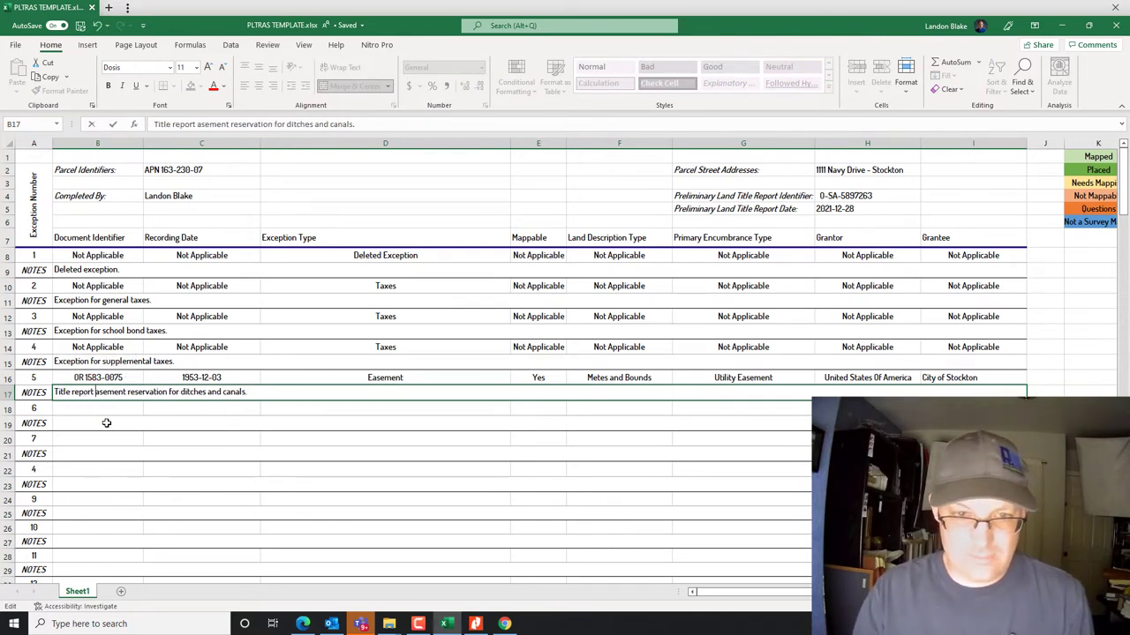
type("ight")
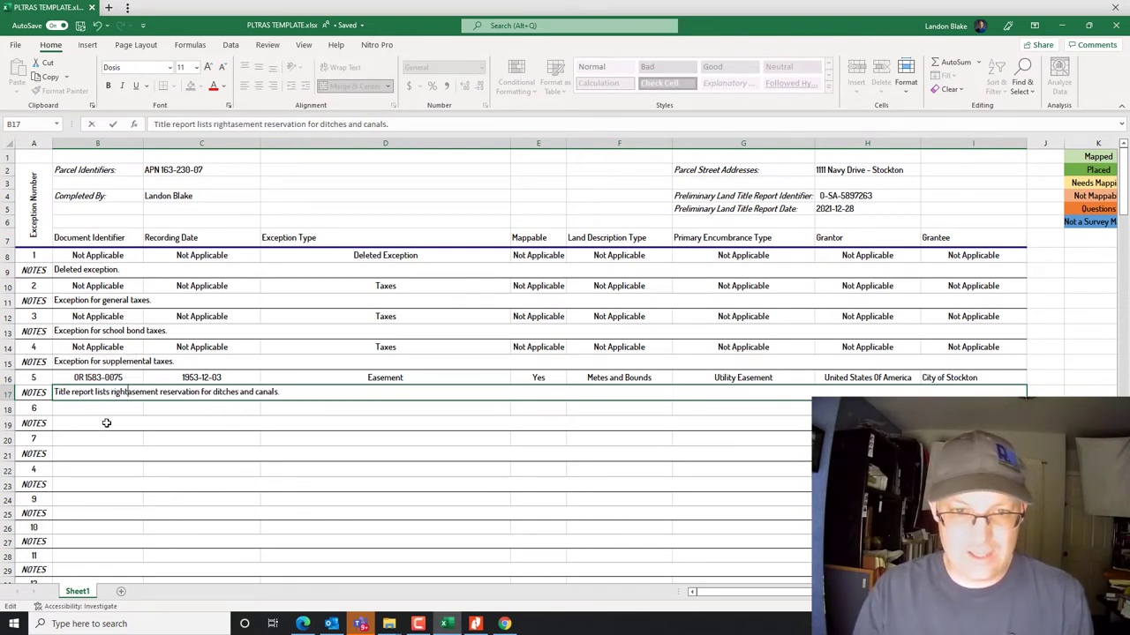
type("-of-way")
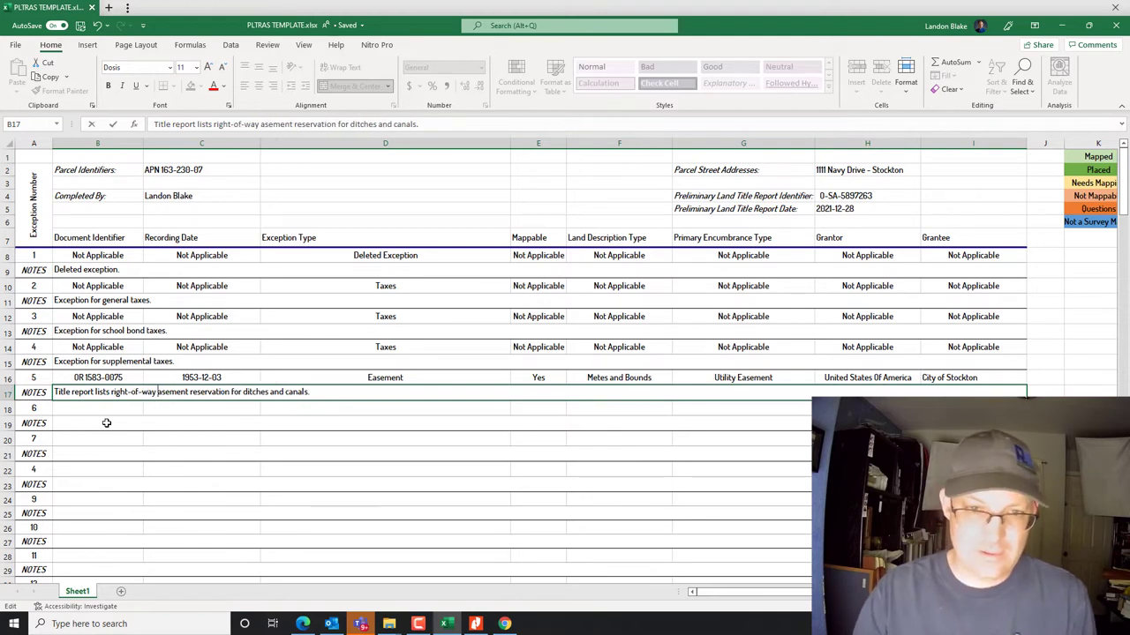
key("Delete")
key("Delete")
key("Delete")
key("Delete")
key("Delete")
key("Delete")
key("Delete")
key("Delete")
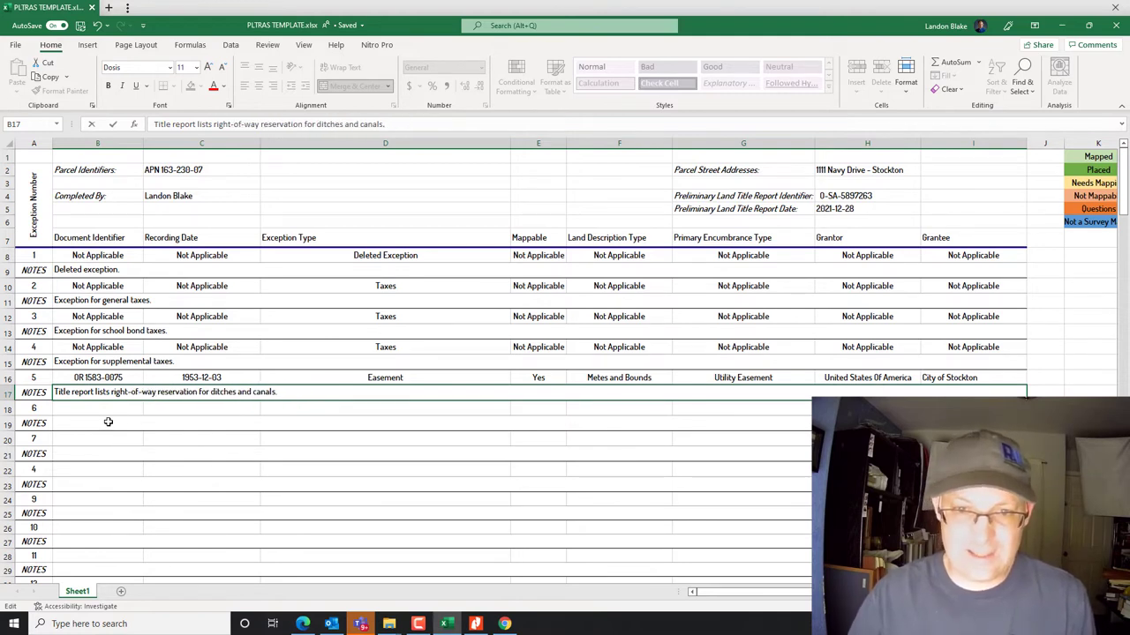
type("No reservation for that purpose found in the actual doc")
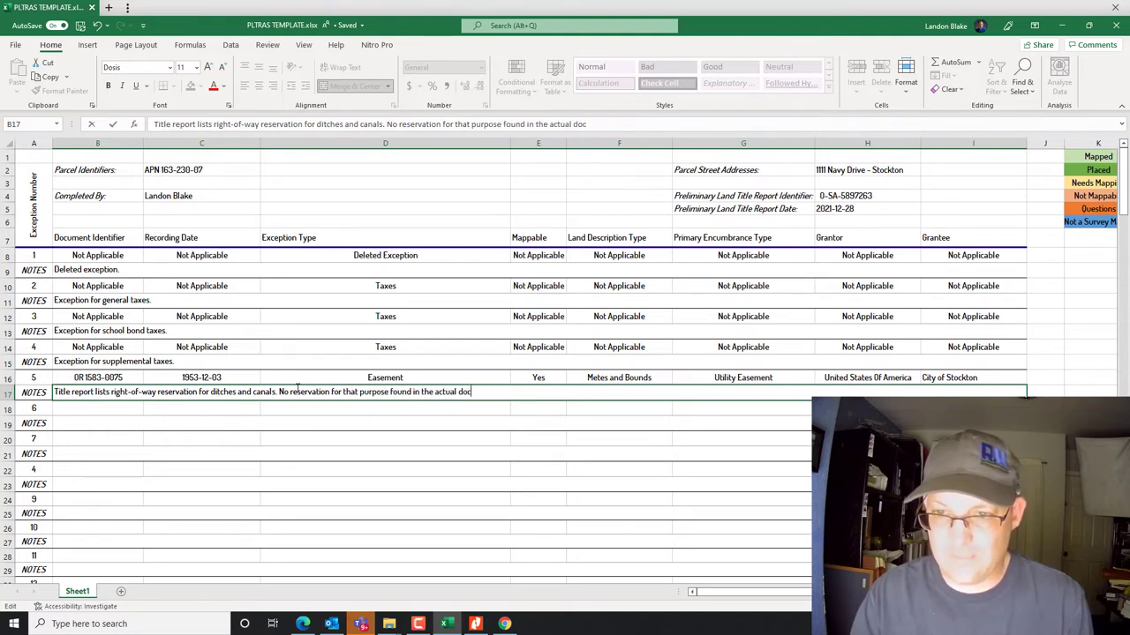
type("ument.")
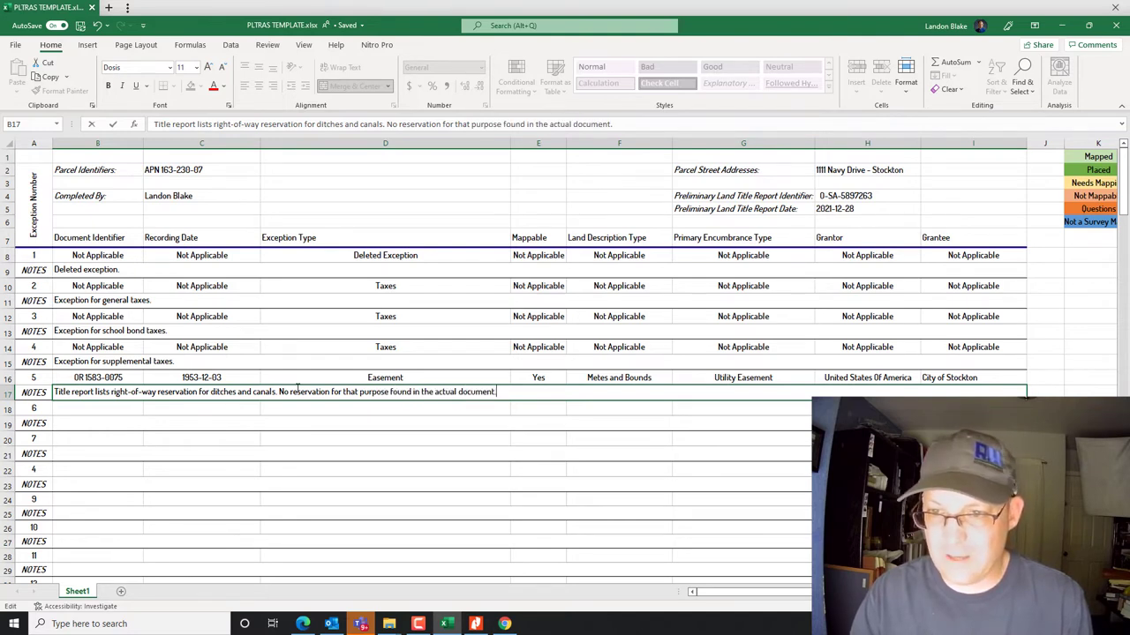
left_click(522, 466)
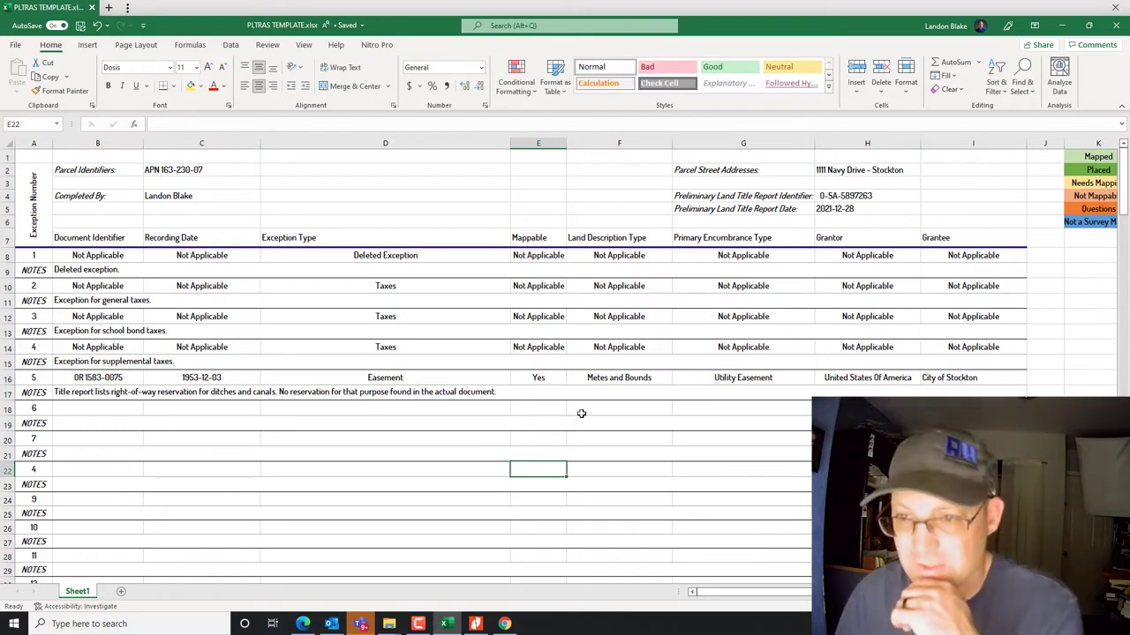
Change exception 5's land description type in F16 to 'Strip - Non Metes and Bounds'.
left_click(636, 381)
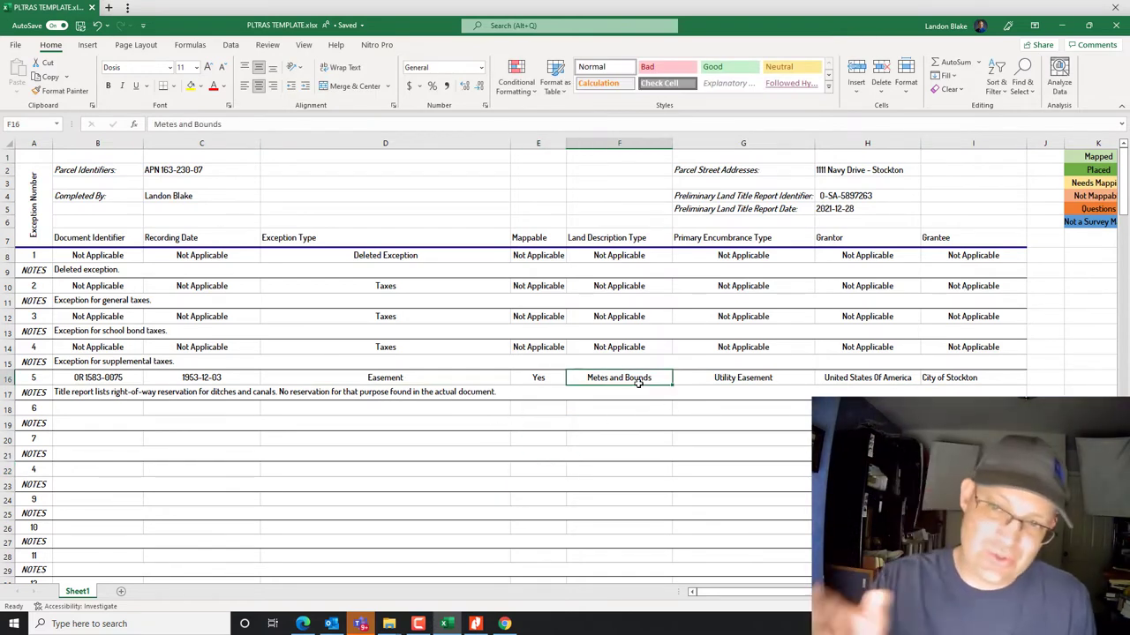
type("Srt")
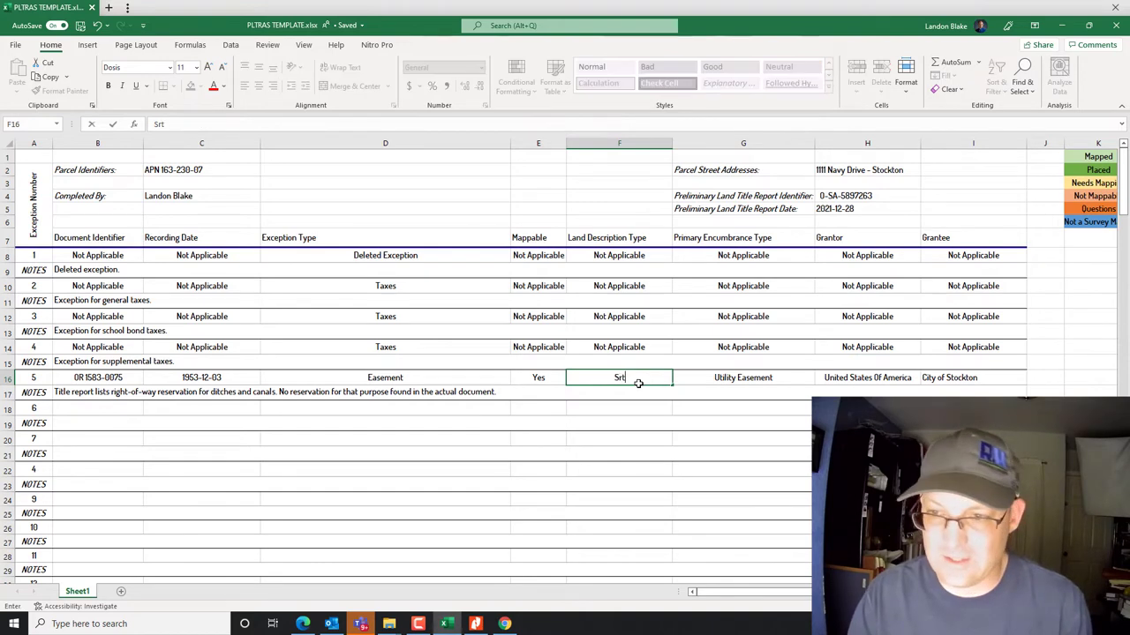
type("i")
key("BackSpace")
type("p - Non")
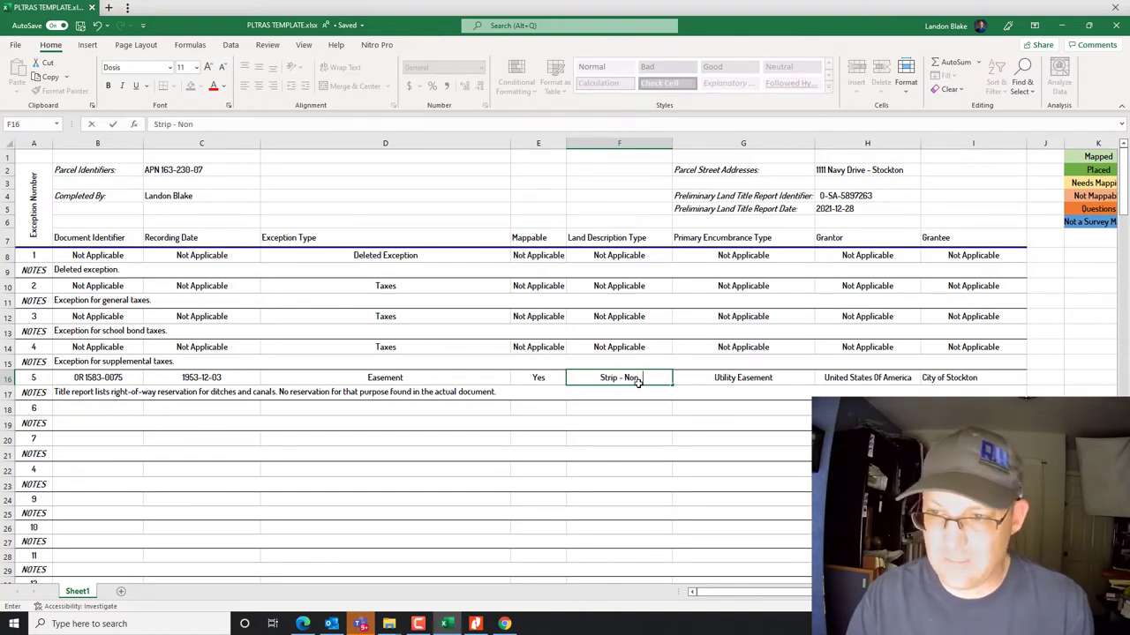
type(" Metes and Bounds")
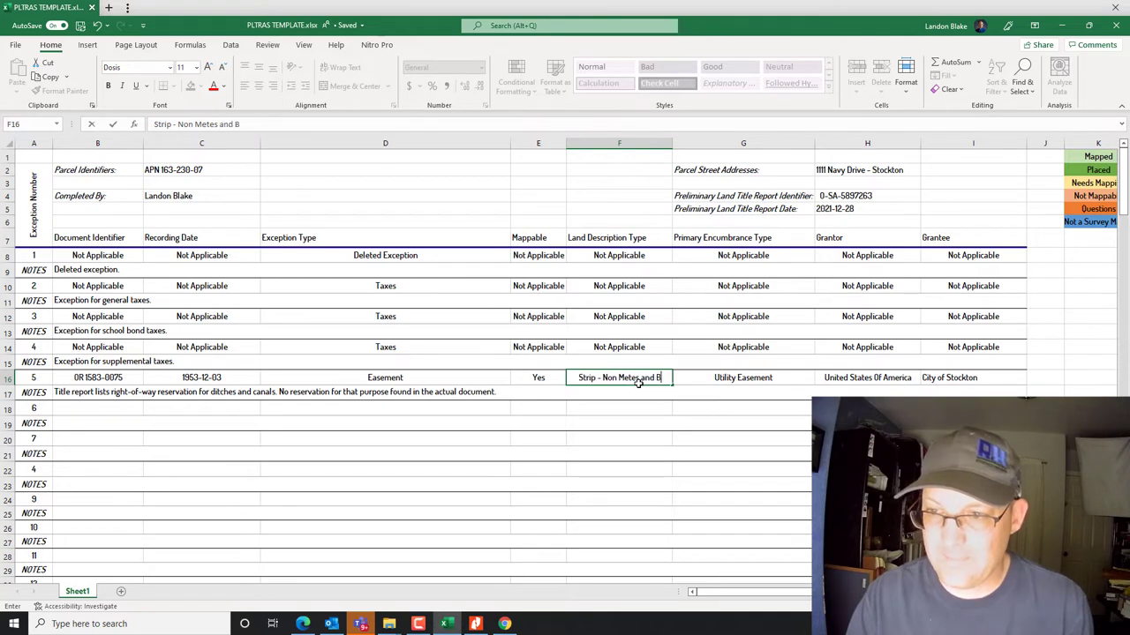
key("Return")
left_click(522, 377)
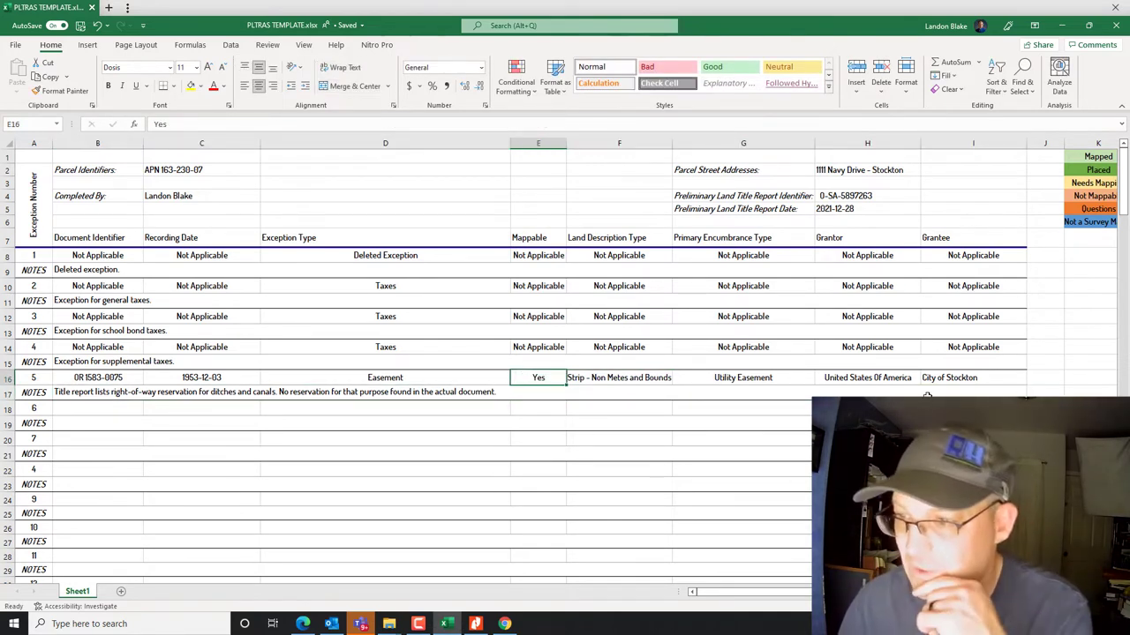
left_click(546, 529)
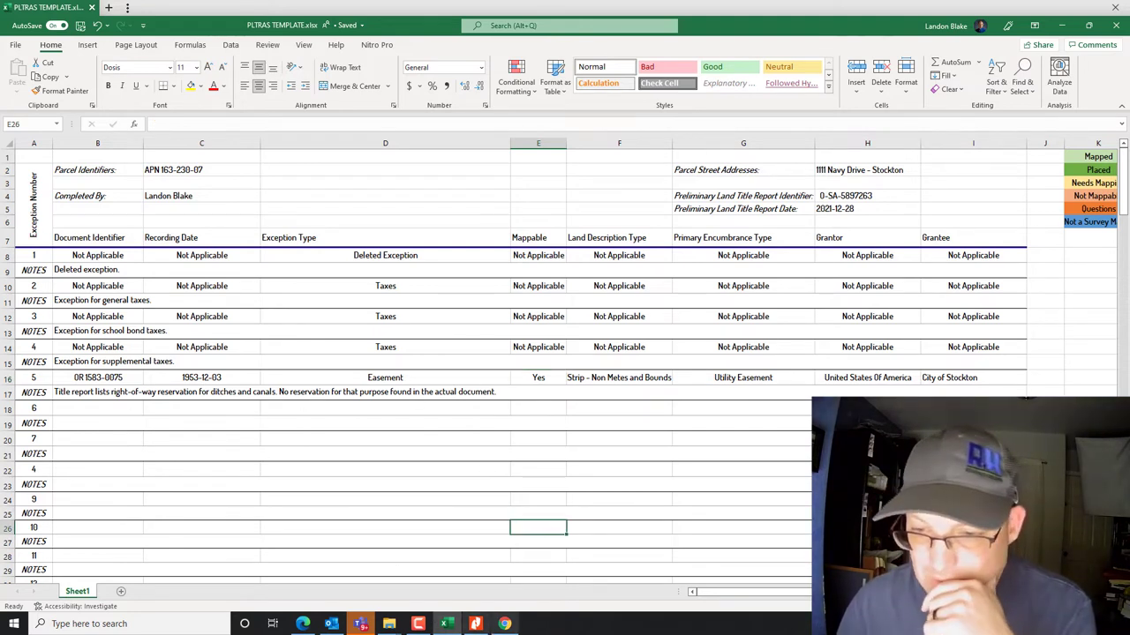
left_click(475, 624)
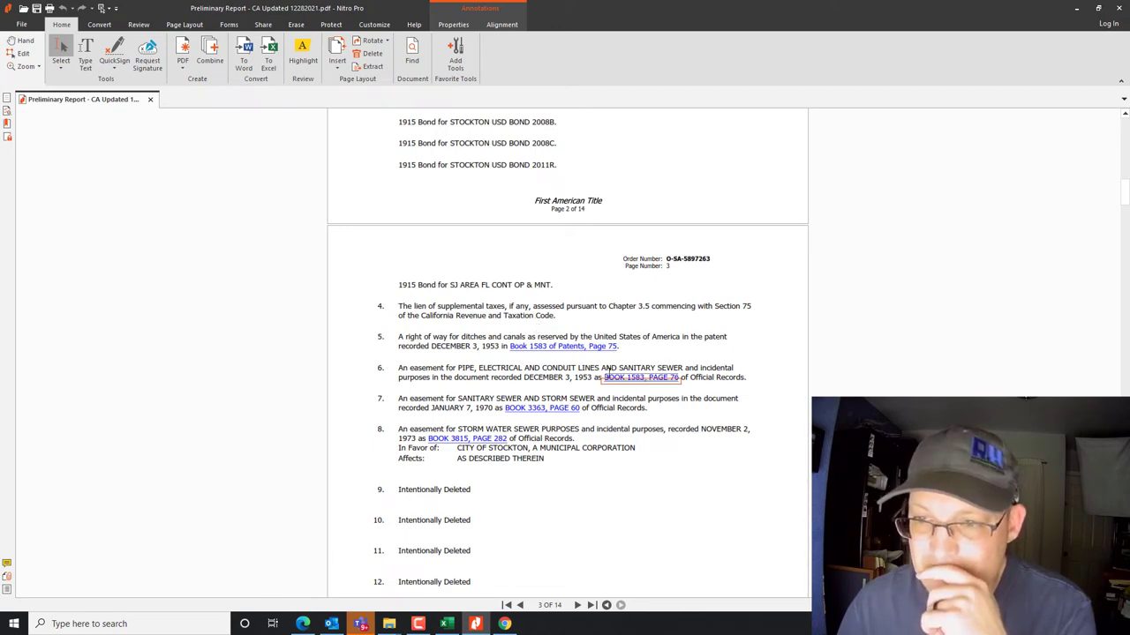
Copy exception 5's row and note (B16:I17) into exception 6's rows starting at B18.
left_click(448, 624)
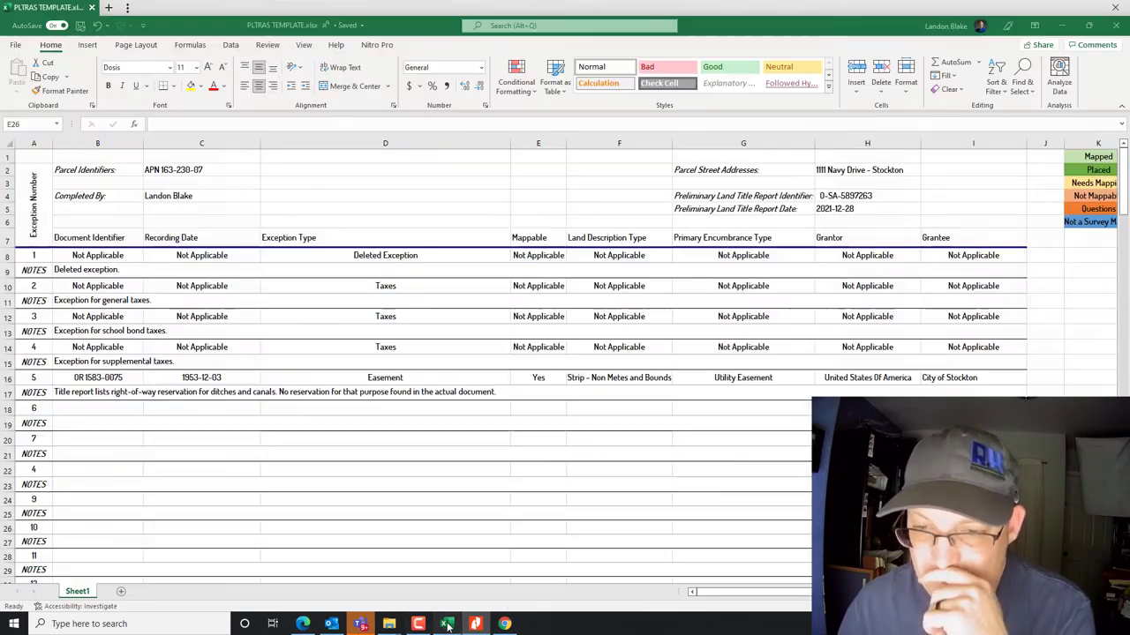
left_click_drag(97, 377, 971, 392)
key("ctrl+c")
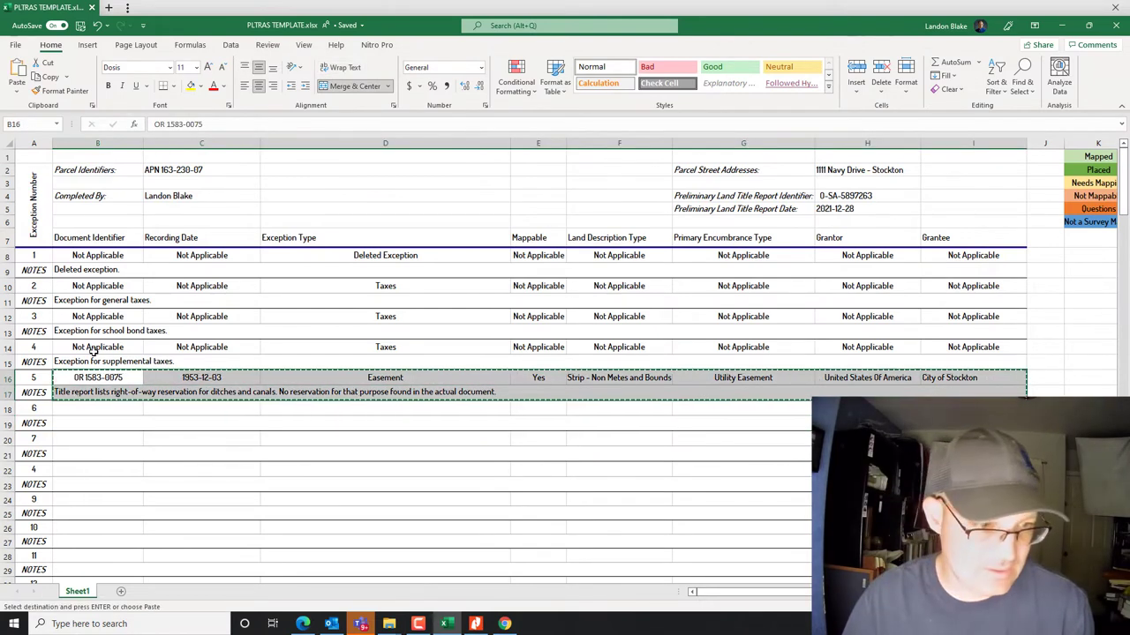
left_click(88, 409)
key("ctrl+v")
left_click(197, 497)
key("Escape")
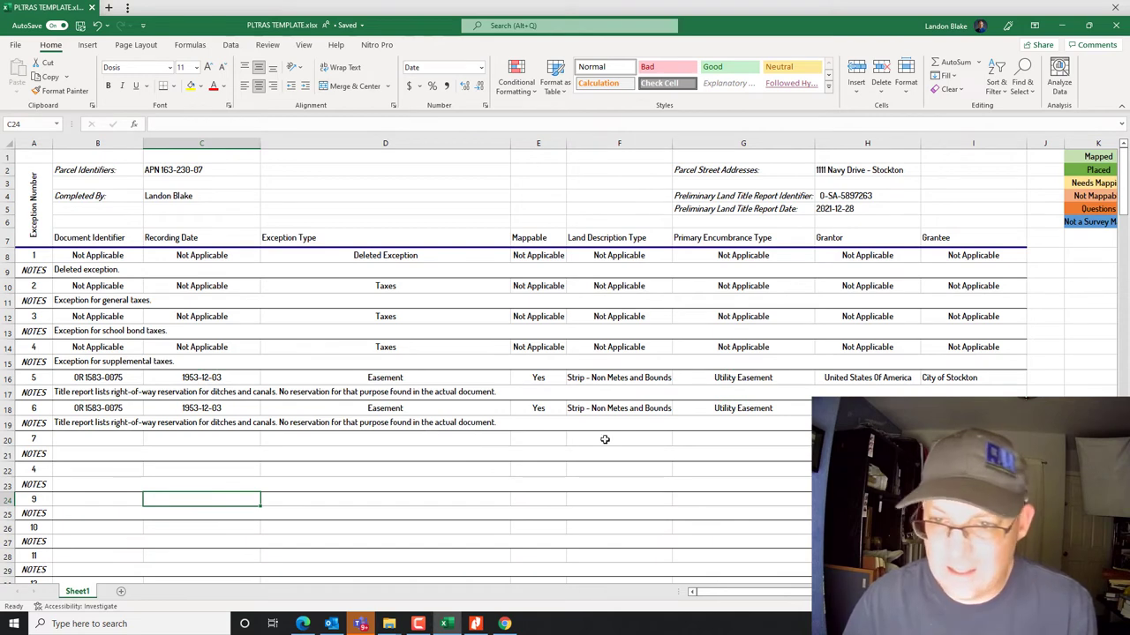
left_click(126, 421)
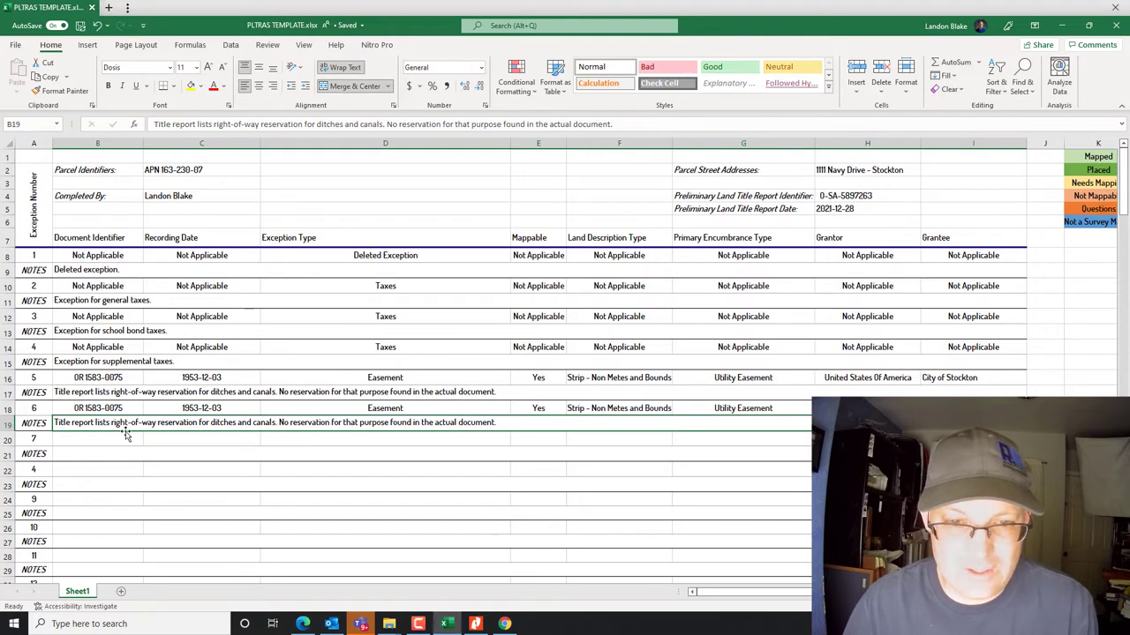
left_click(475, 624)
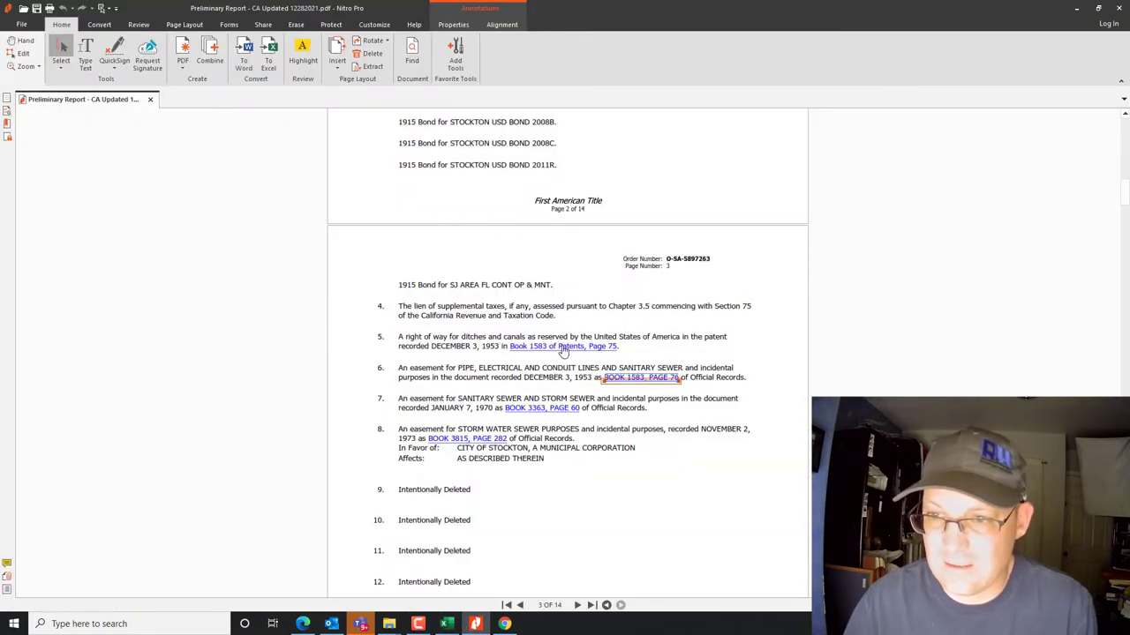
Review the linked Book 1583, Page 76 deed in Chrome, then return to the spreadsheet.
left_click(658, 381)
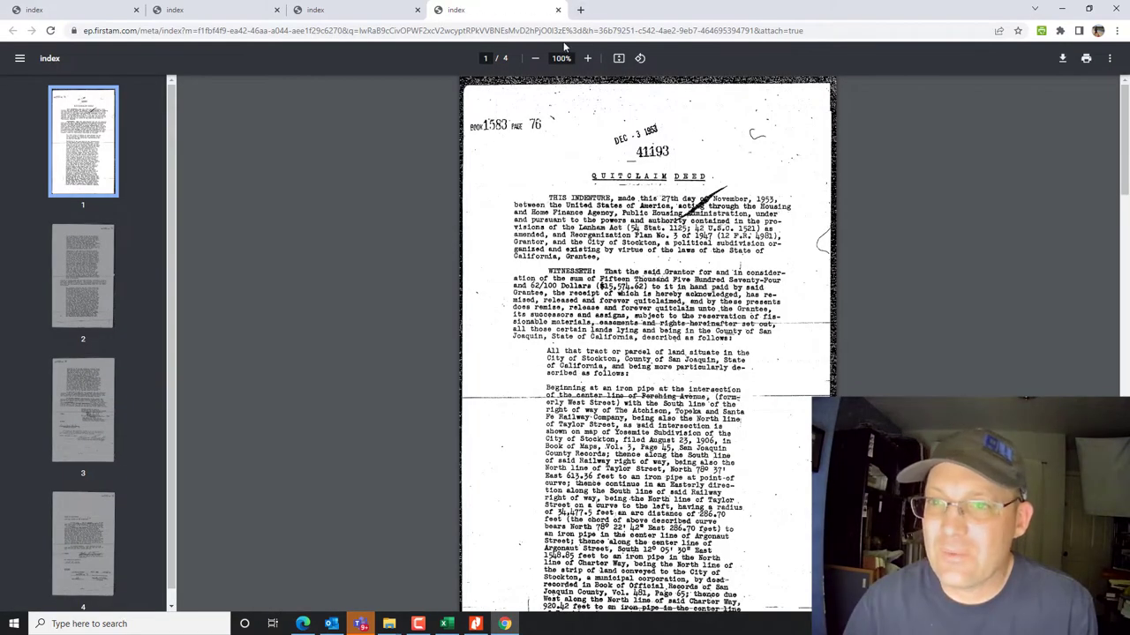
left_click(558, 10)
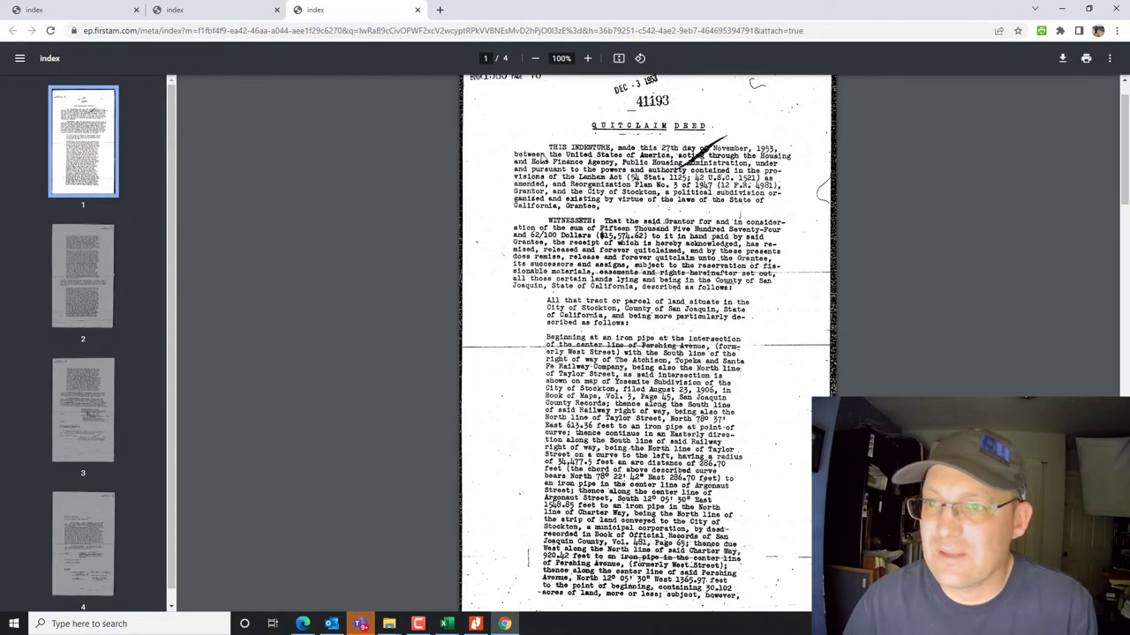
left_click(1062, 9)
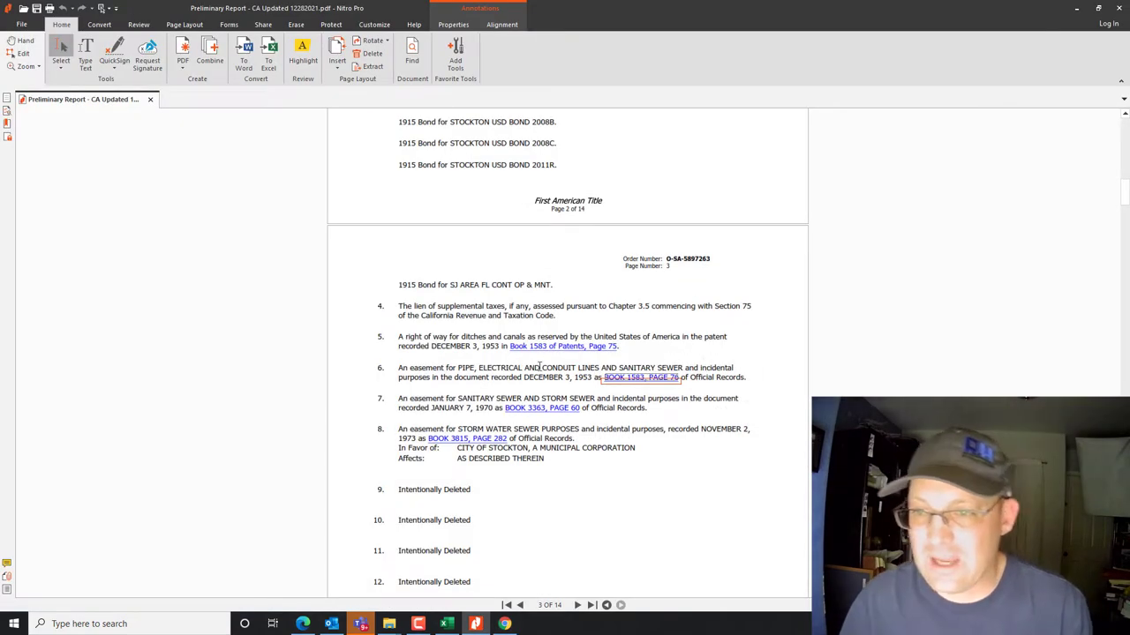
left_click(1074, 13)
left_click(343, 510)
Change exception 6's document identifier from OR 1583-0075 to OR 1583-0076.
double_click(121, 408)
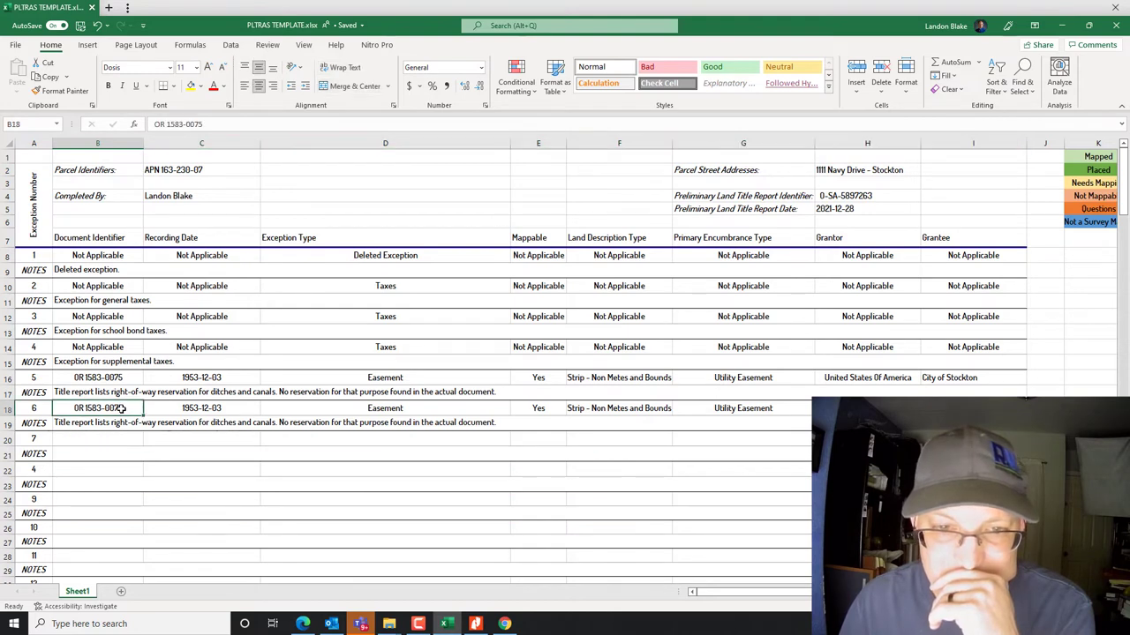
key("BackSpace")
type("6")
key("Return")
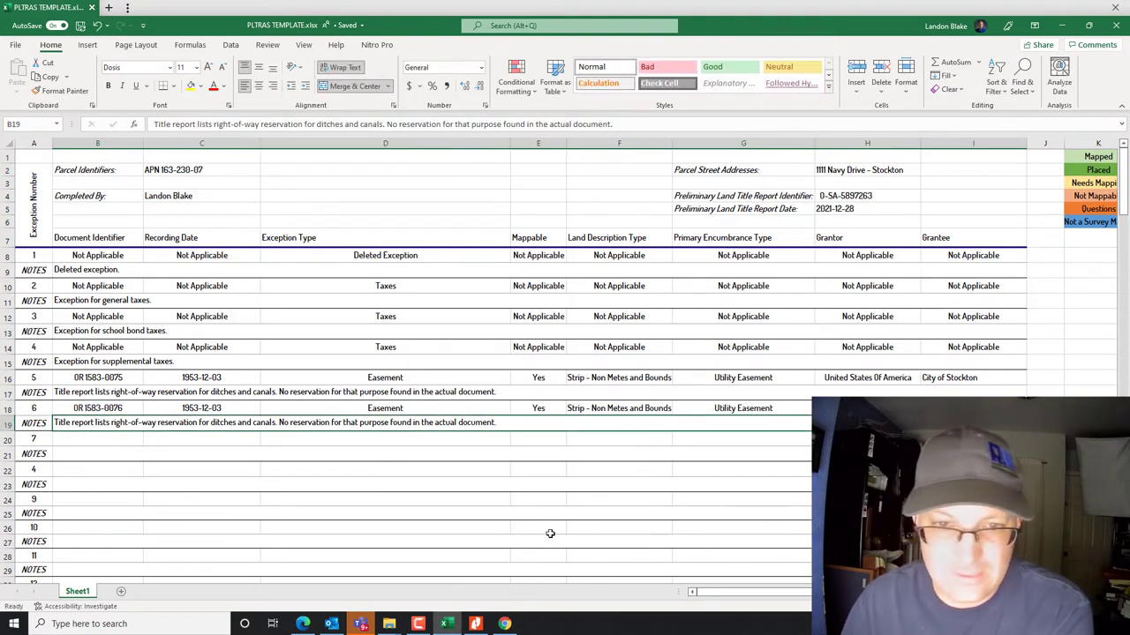
left_click(559, 538)
Replace exception 6's note with 'Document reserves utility easement and sewer easement.'.
left_click(222, 427)
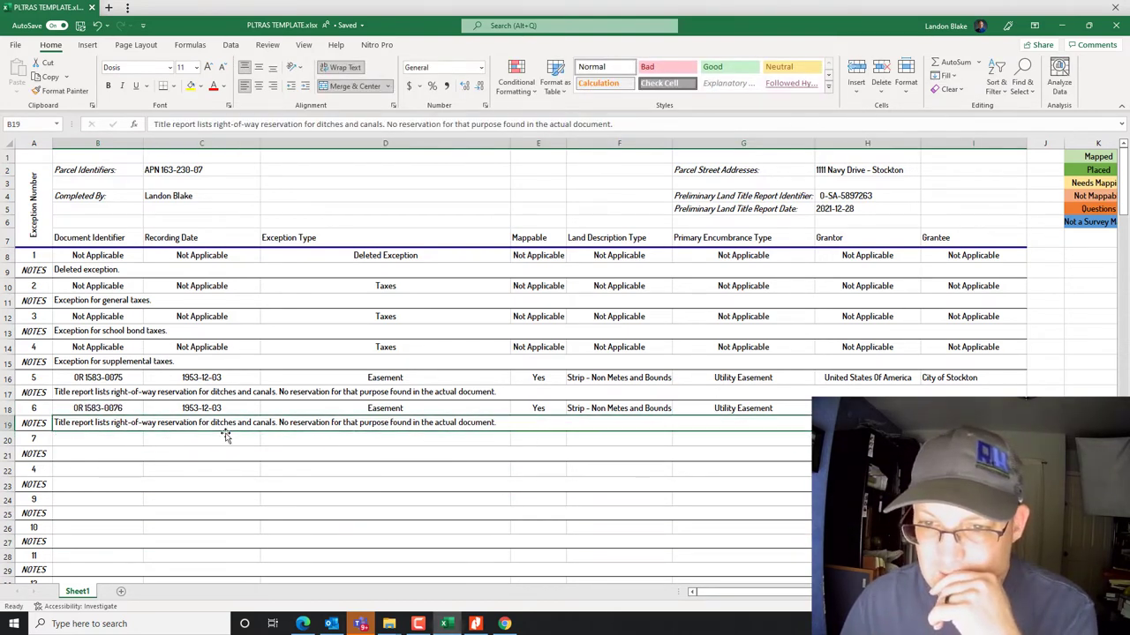
double_click(514, 423)
left_click_drag(516, 423, 282, 424)
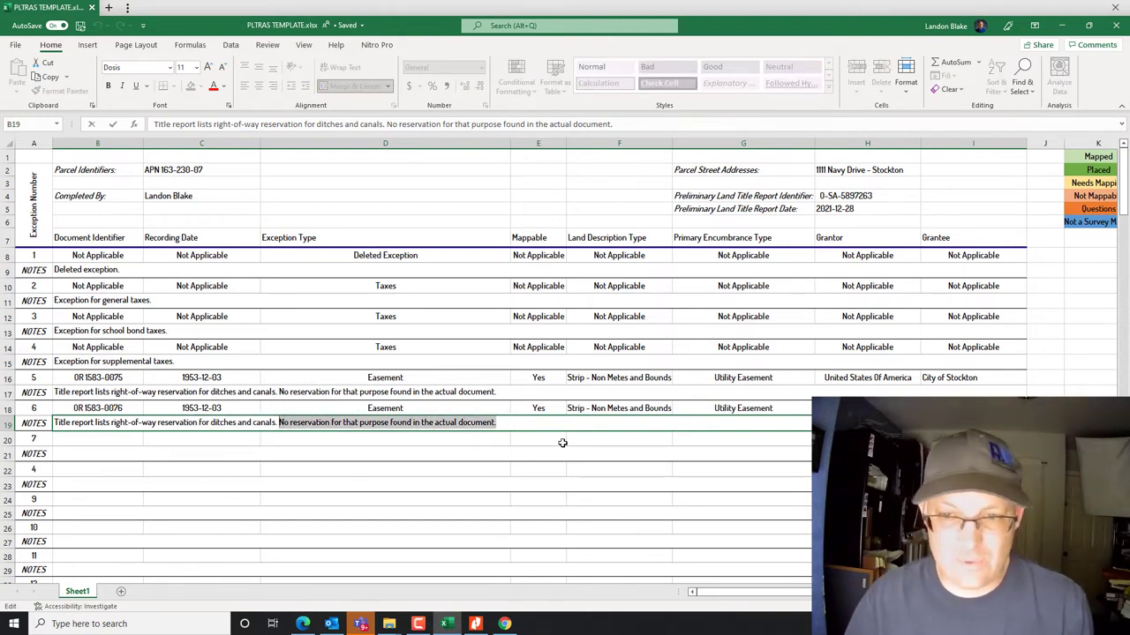
left_click_drag(571, 422, 24, 418)
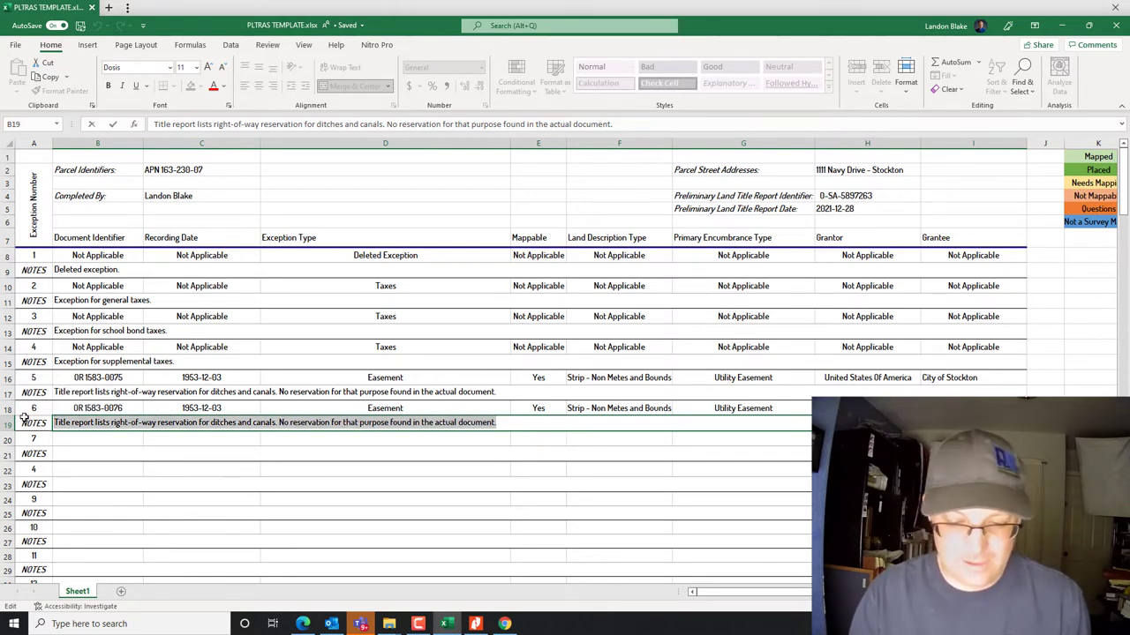
type("Document reserve")
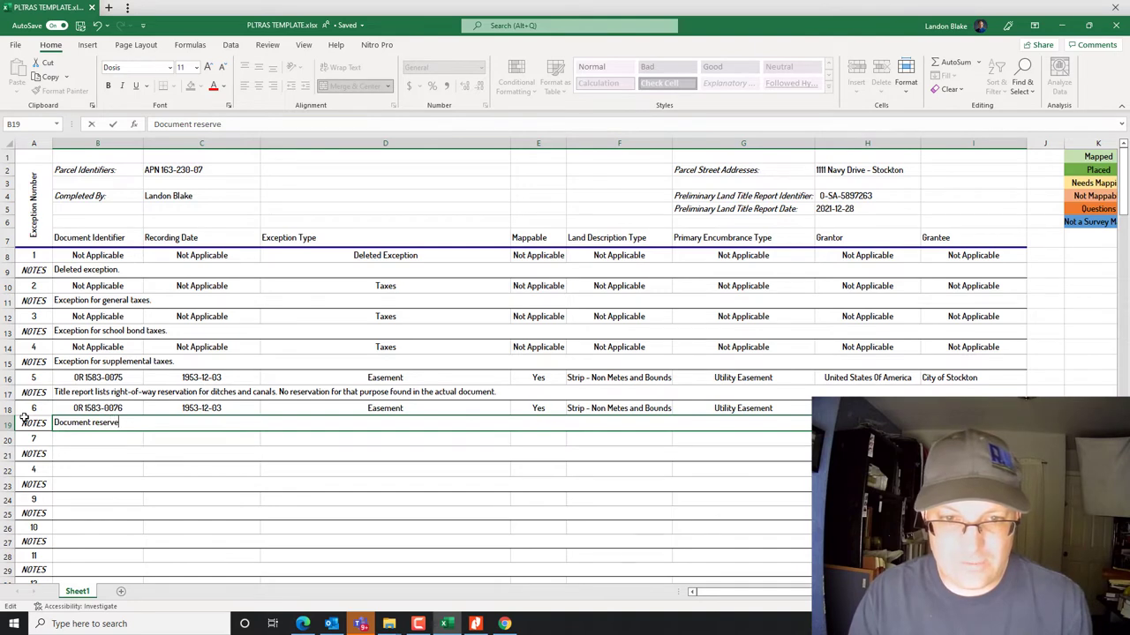
type("s utility ")
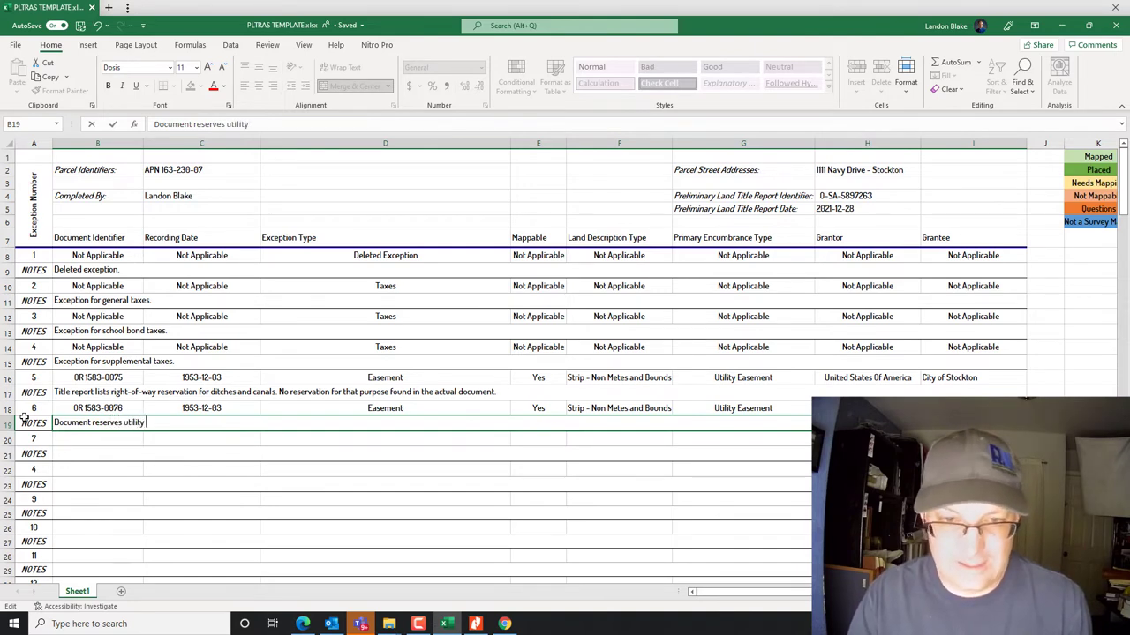
type("easement and sewer easement.")
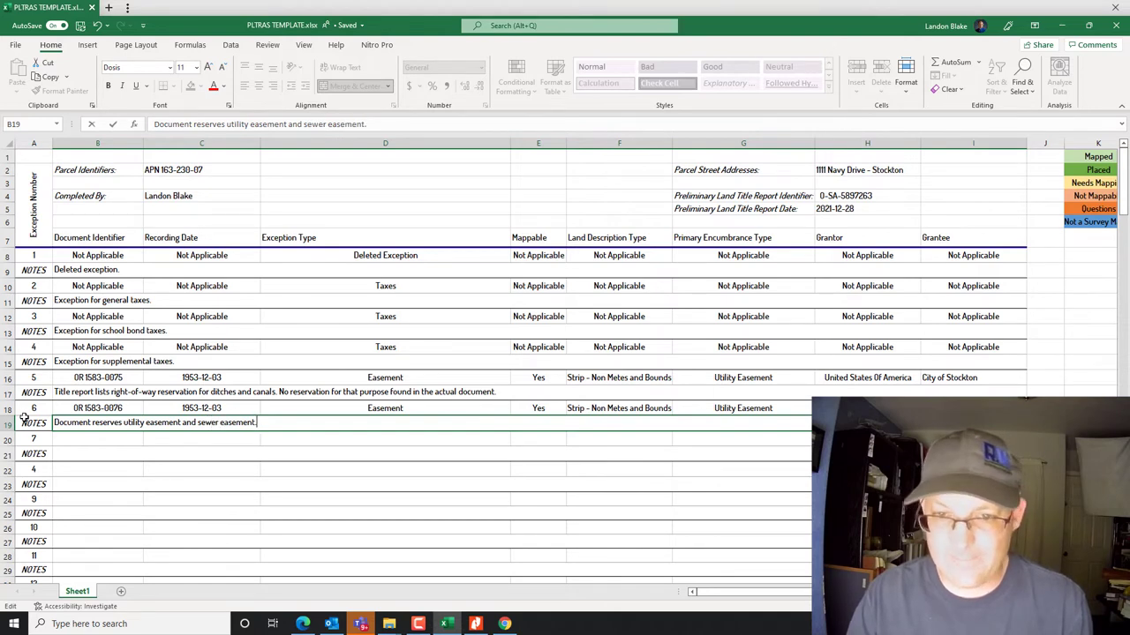
key("Return")
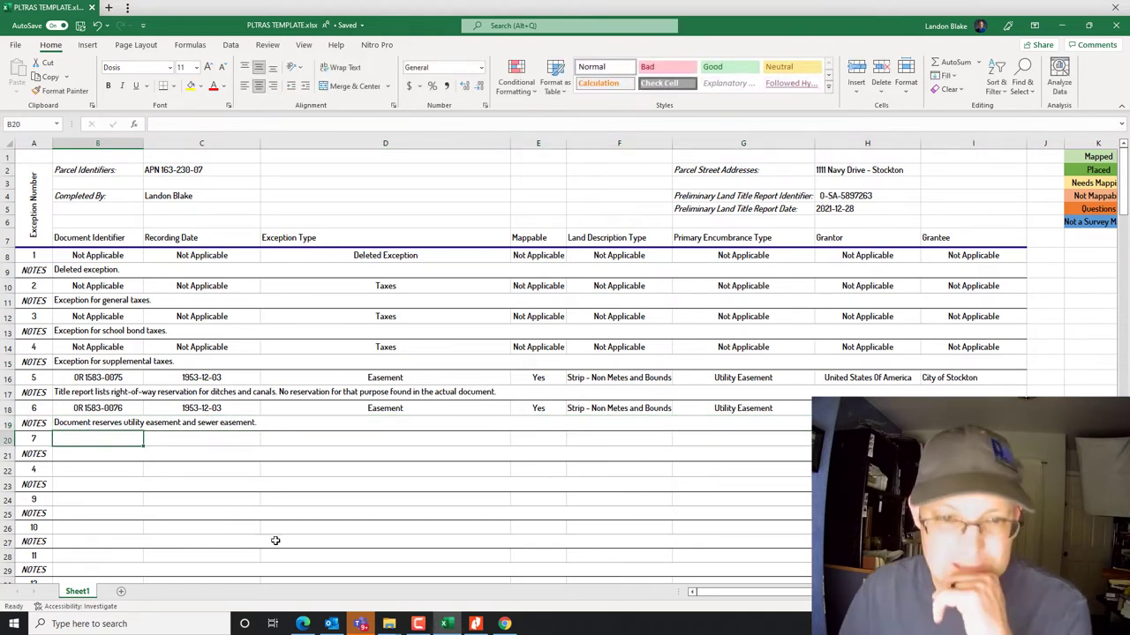
left_click(475, 624)
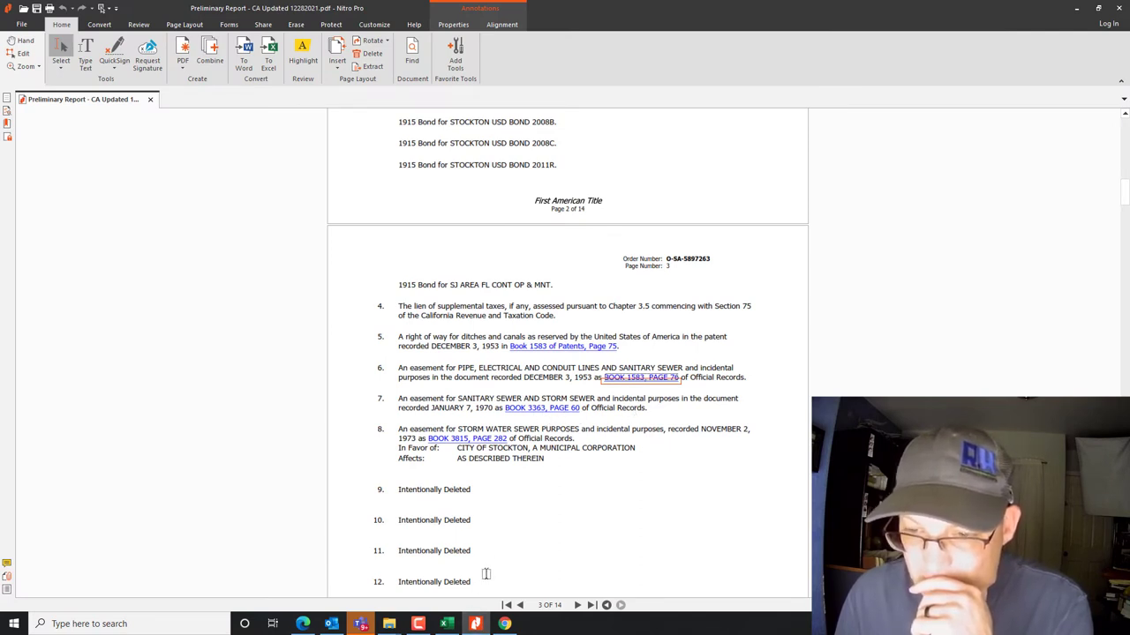
Enter OR 3363-0060 in B20, correcting the mistyped book number after checking the report.
mouse_move(475, 624)
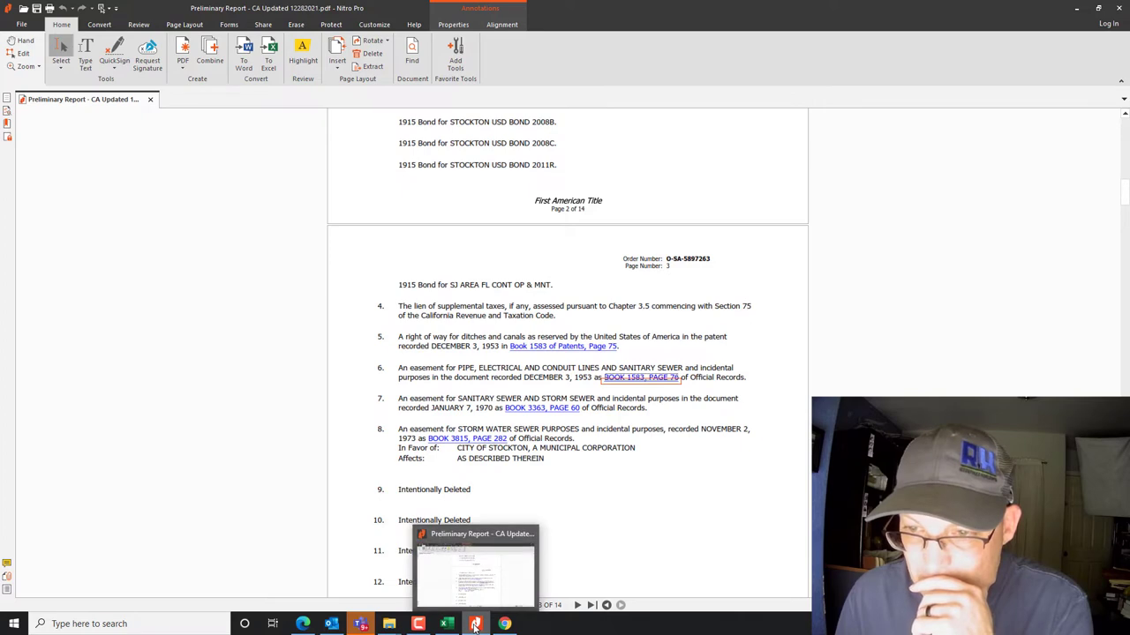
left_click(454, 624)
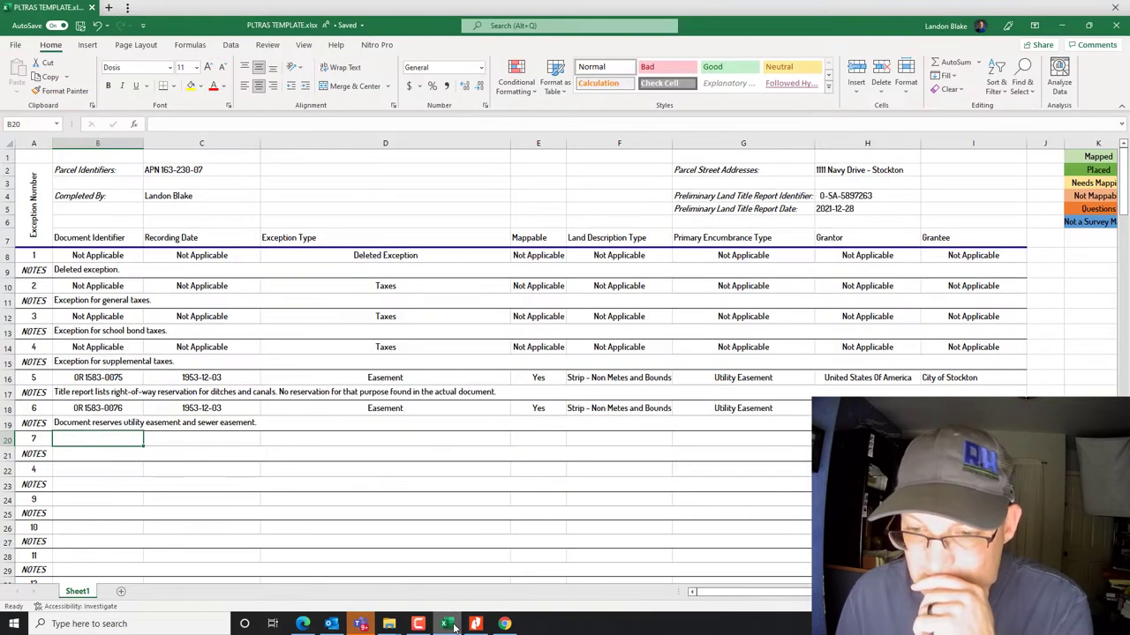
type("OR 33")
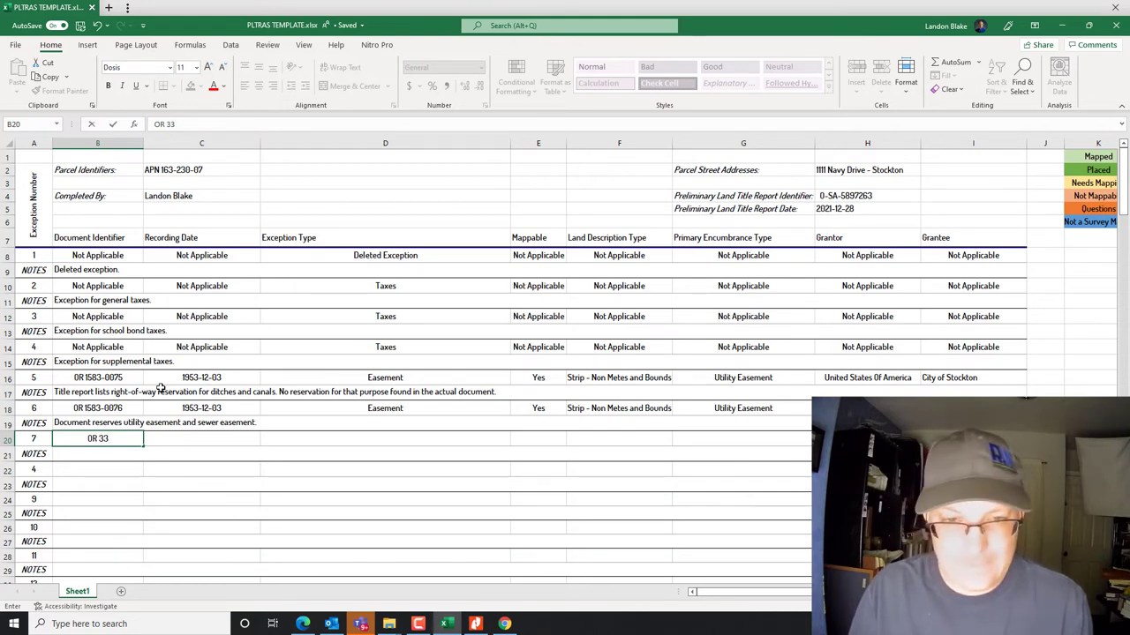
type("30-")
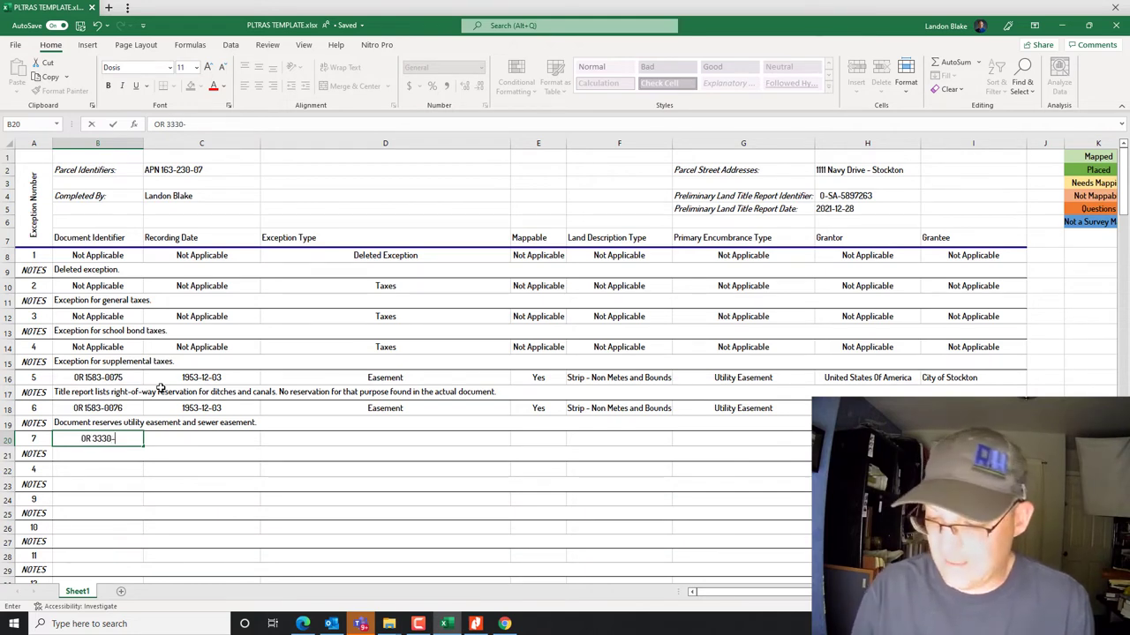
type("0060")
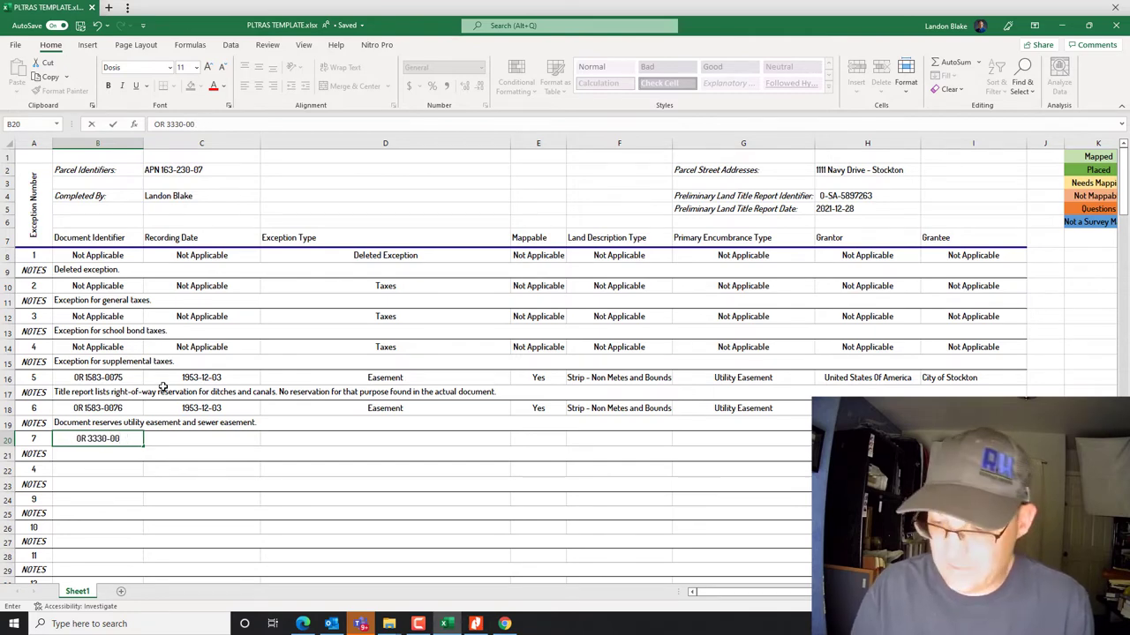
left_click(475, 624)
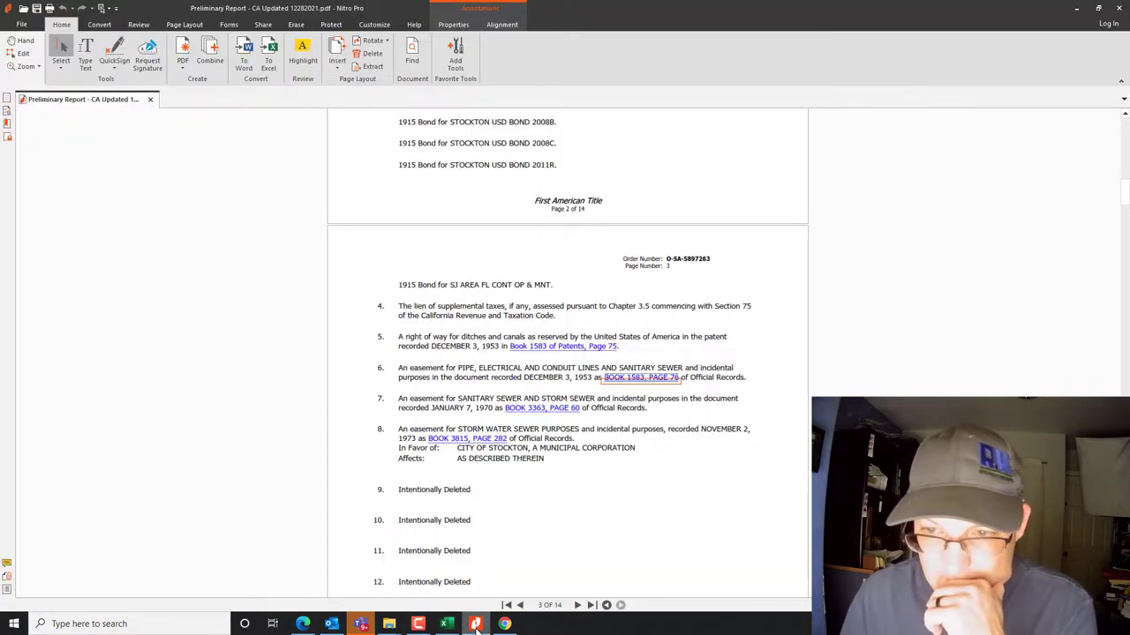
left_click(475, 624)
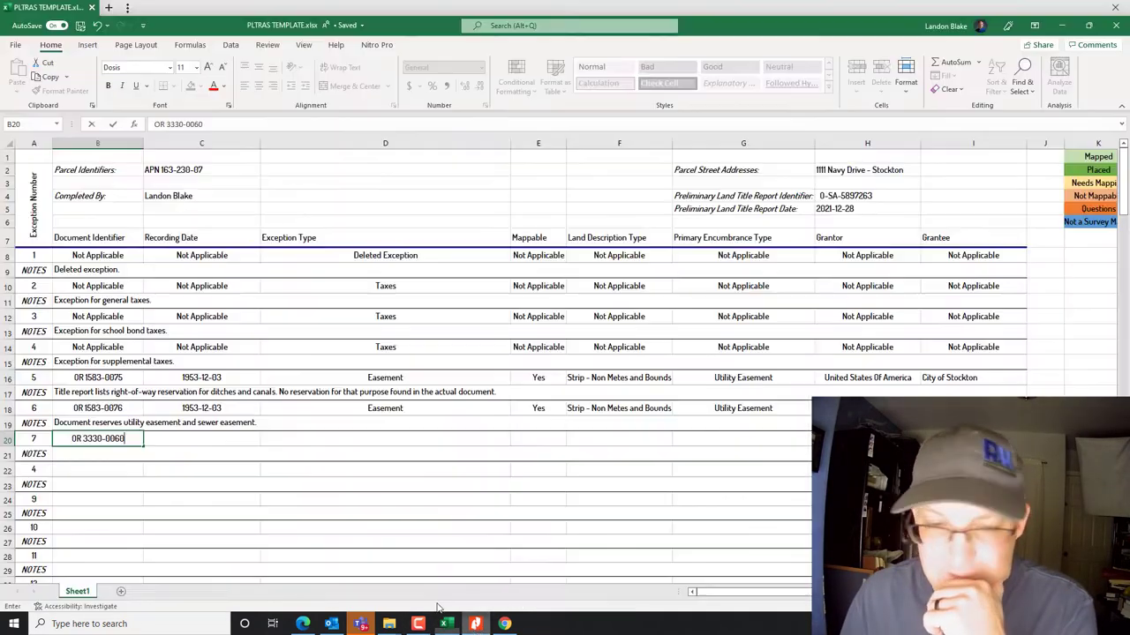
left_click(104, 439)
key("BackSpace")
key("BackSpace")
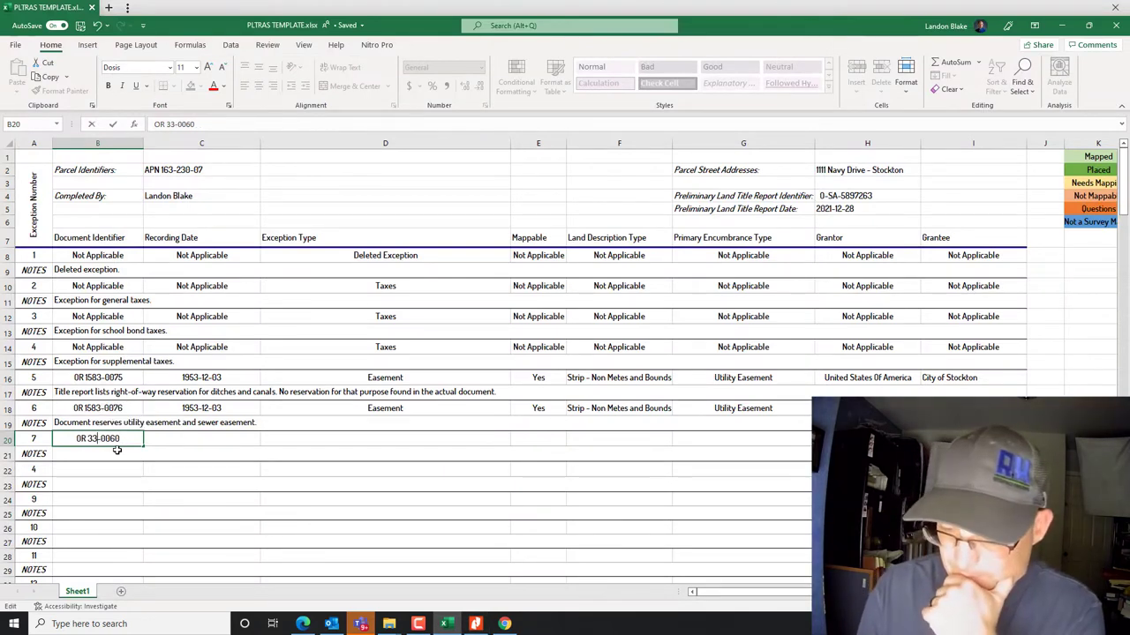
type("63")
left_click(150, 441)
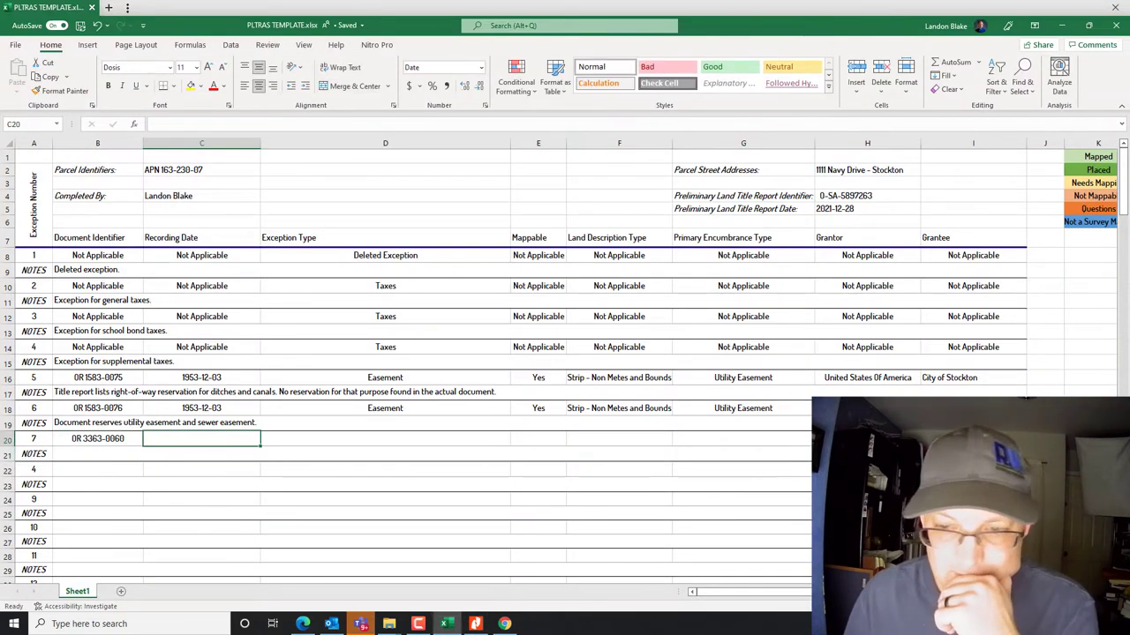
Enter exception 7's recording date 1970-01-07 in C20 after checking the title report.
left_click(476, 625)
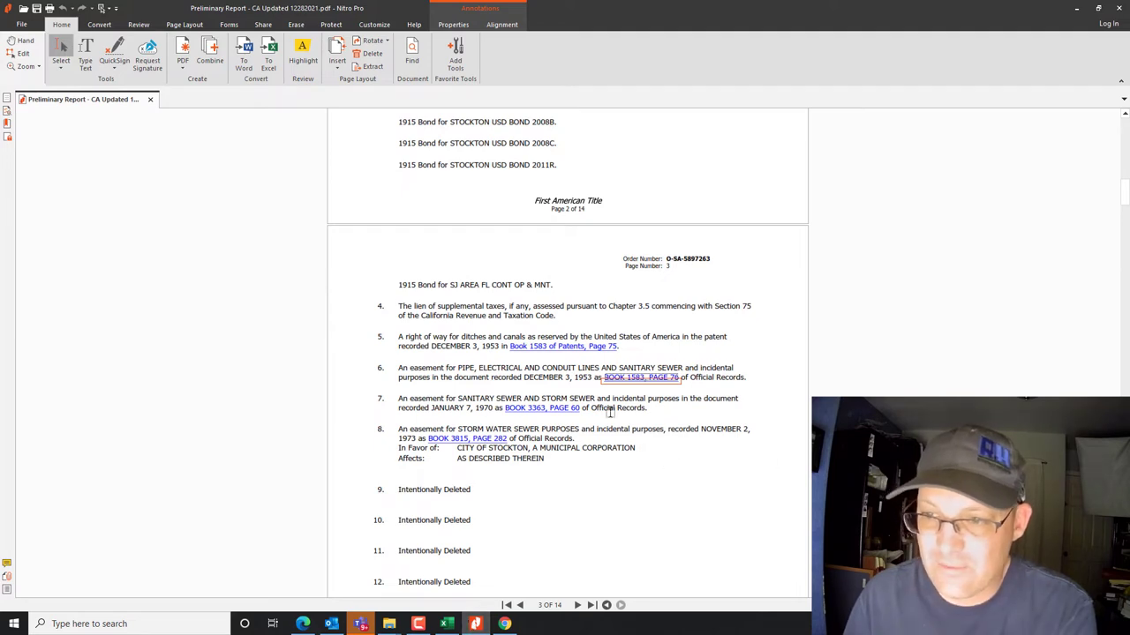
left_click(446, 624)
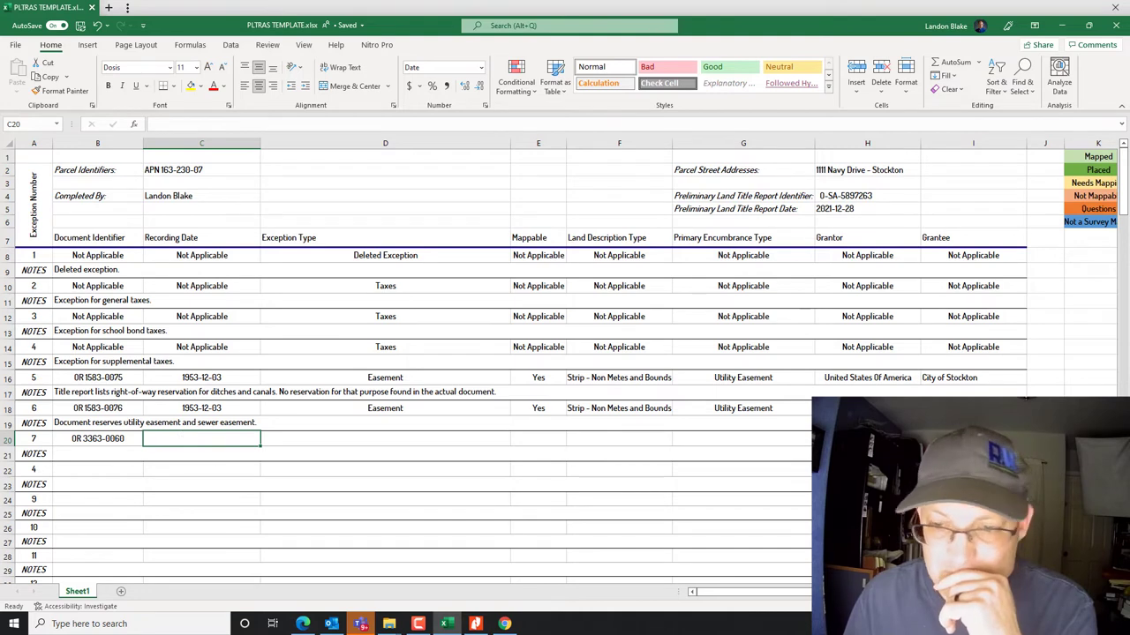
left_click(476, 624)
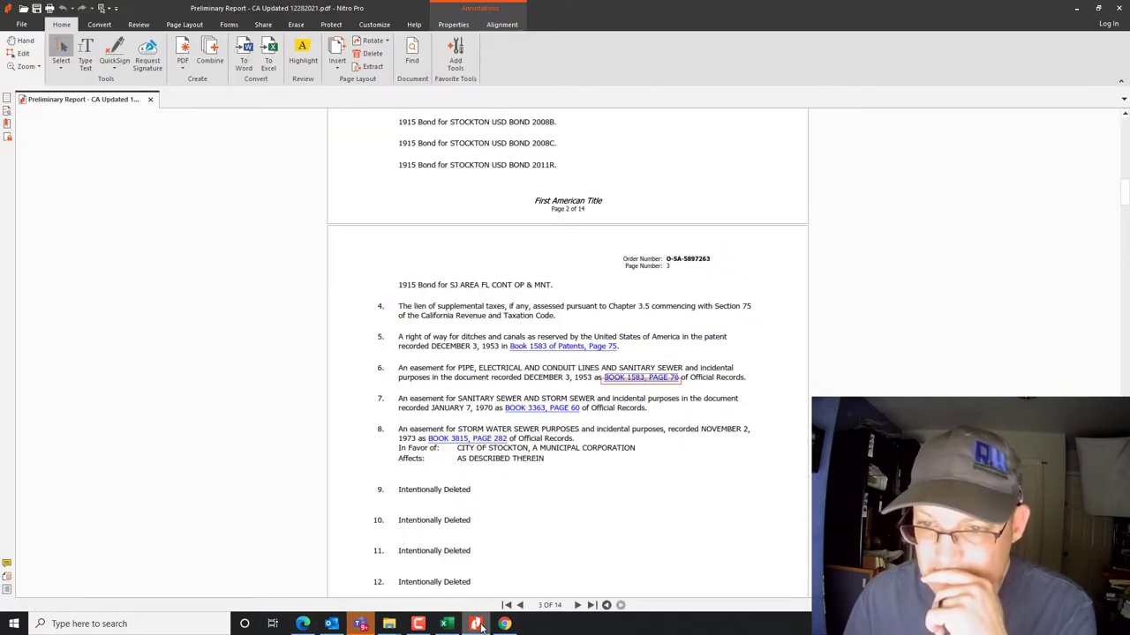
left_click(475, 624)
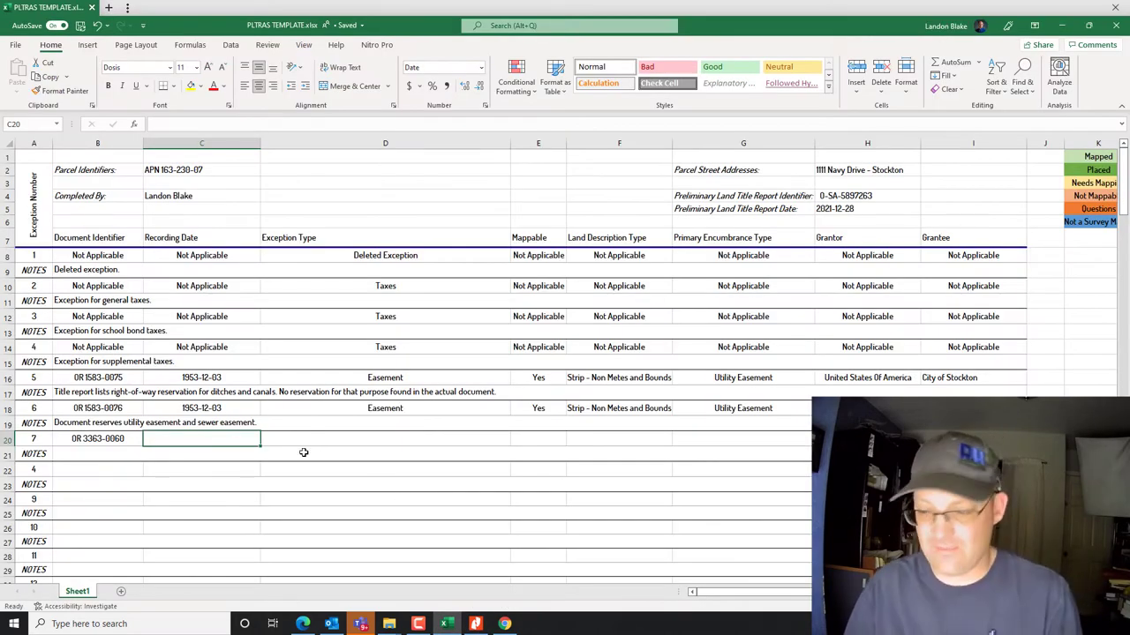
type("1970-01-07")
key("Return")
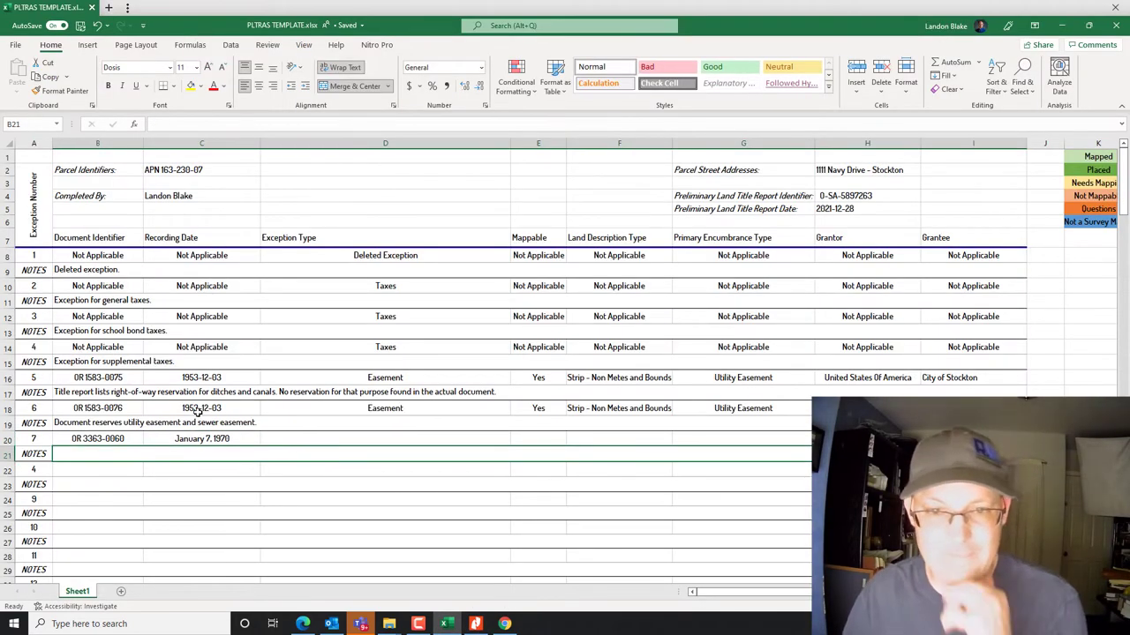
Apply C20's long date format to exceptions 5 and 6's dates with Format Painter.
left_click(212, 436)
key("alt+h")
key("f")
key("p")
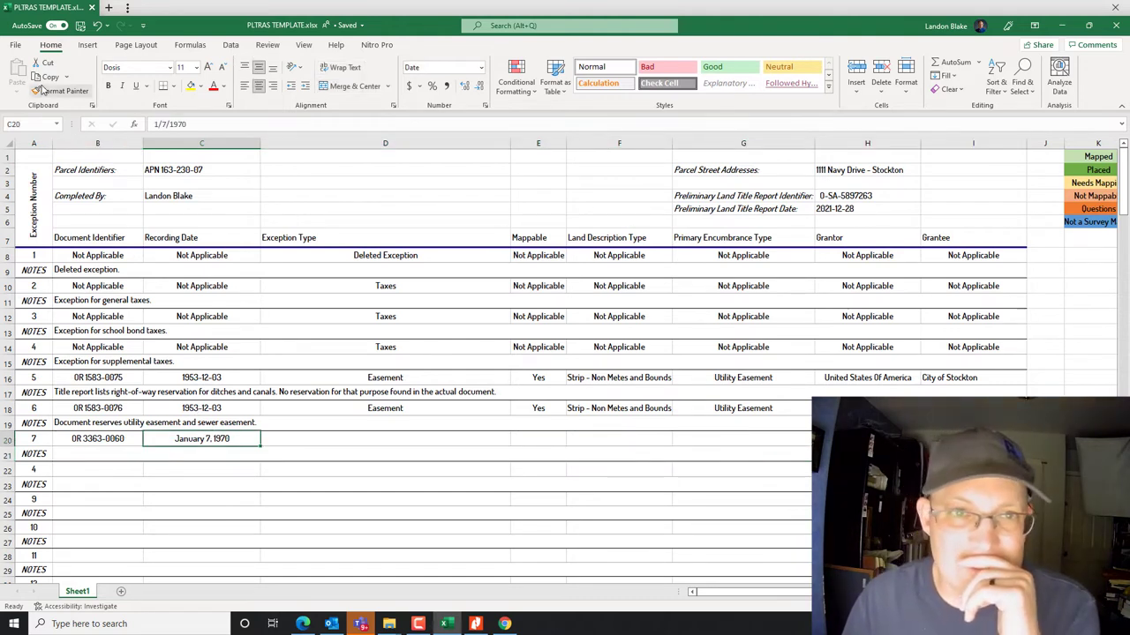
left_click(212, 378)
key("alt+h")
key("f")
key("p")
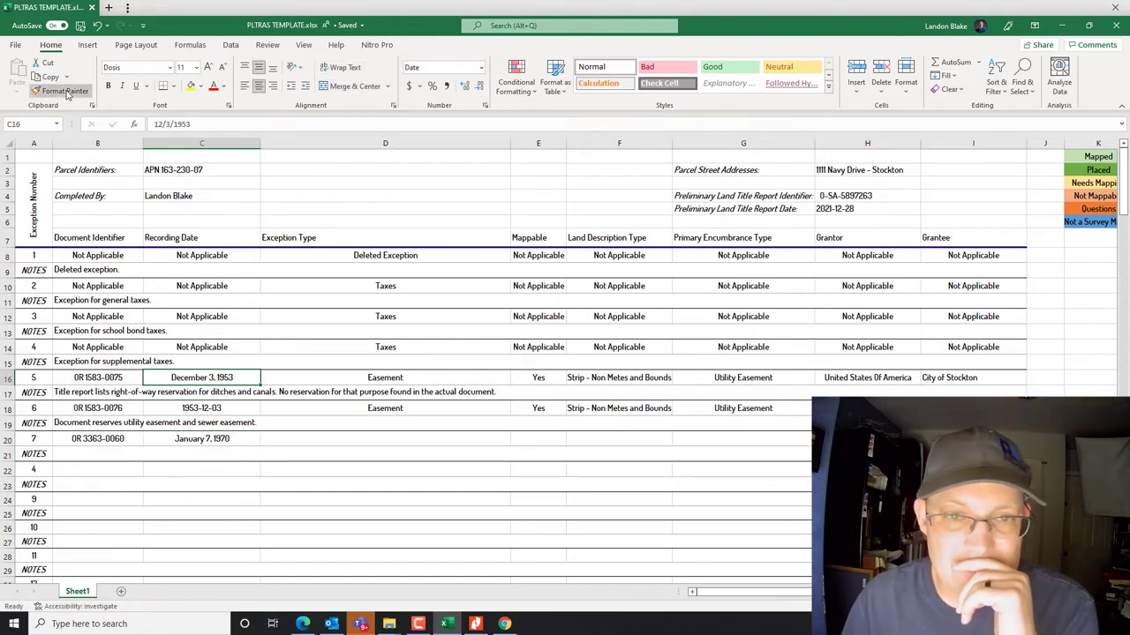
left_click(203, 408)
Set exception 7's type to Easement and copy Utility Easement into its encumbrance type.
left_click(331, 438)
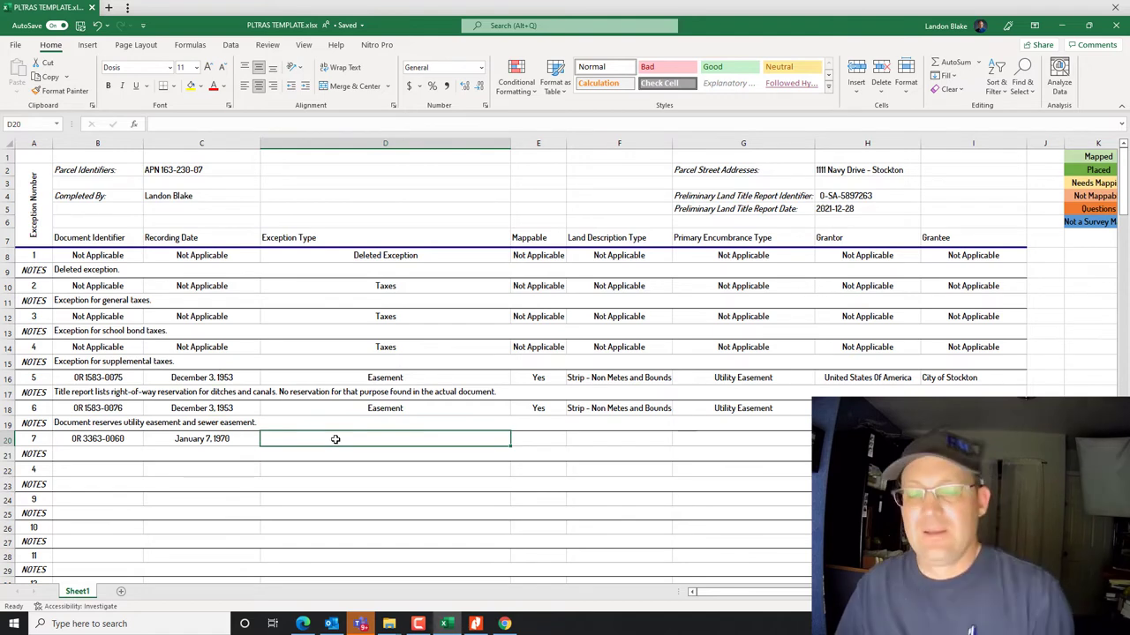
type("Easement")
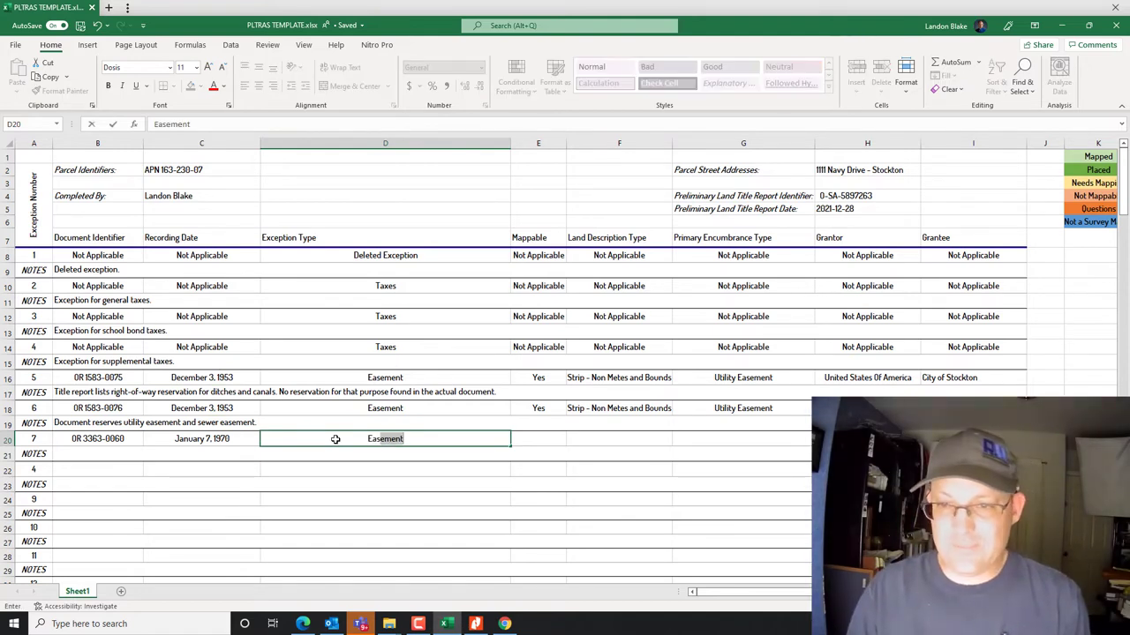
key("Tab")
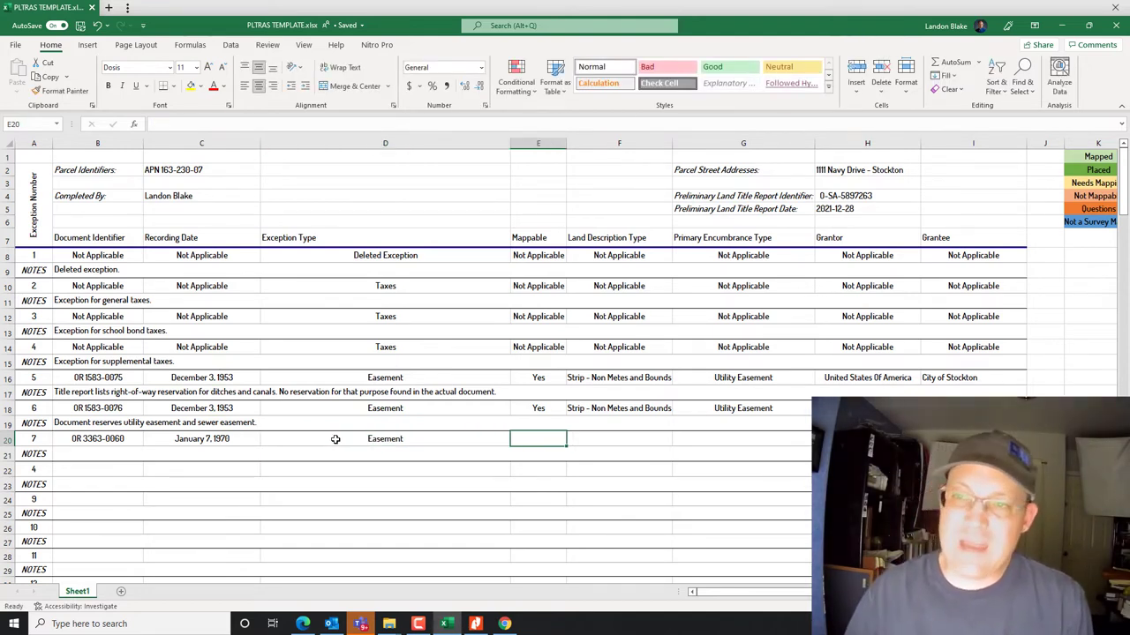
left_click(745, 406)
key("ctrl+c")
left_click(746, 435)
key("ctrl+v")
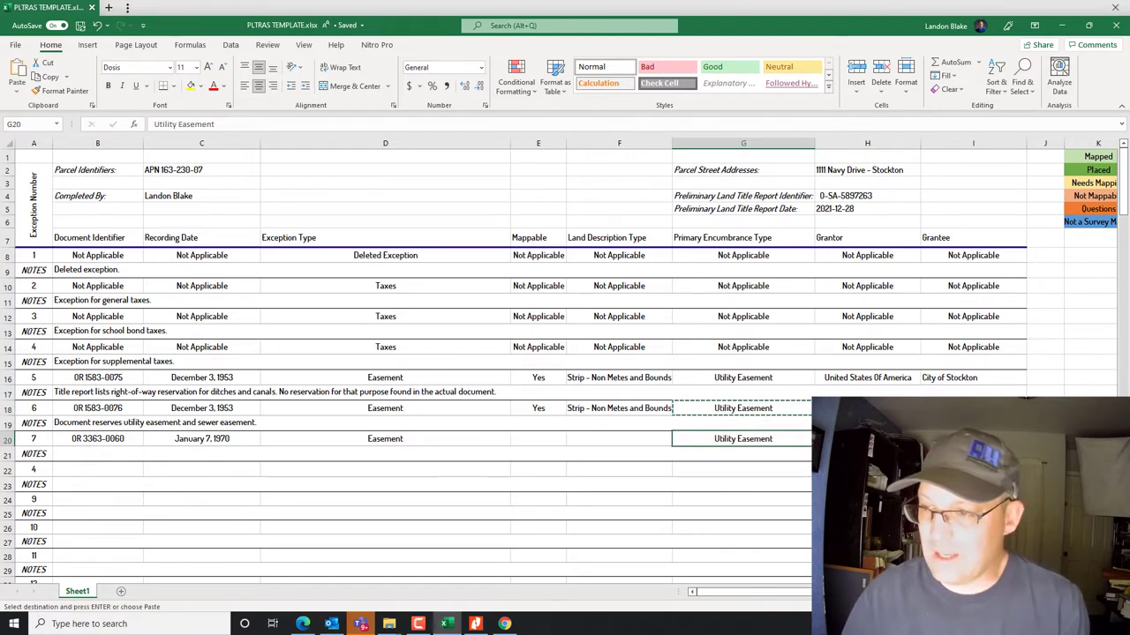
left_click(475, 624)
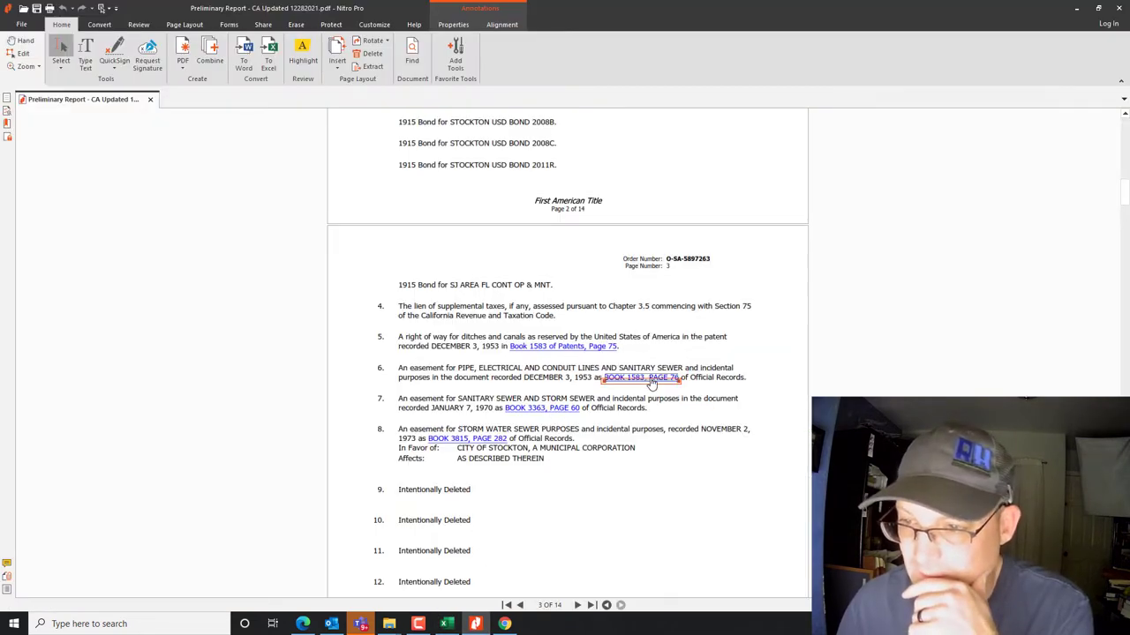
Open and read through the four-page Book 3363, Page 60 City of Stockton street-vacation resolution.
left_click(552, 411)
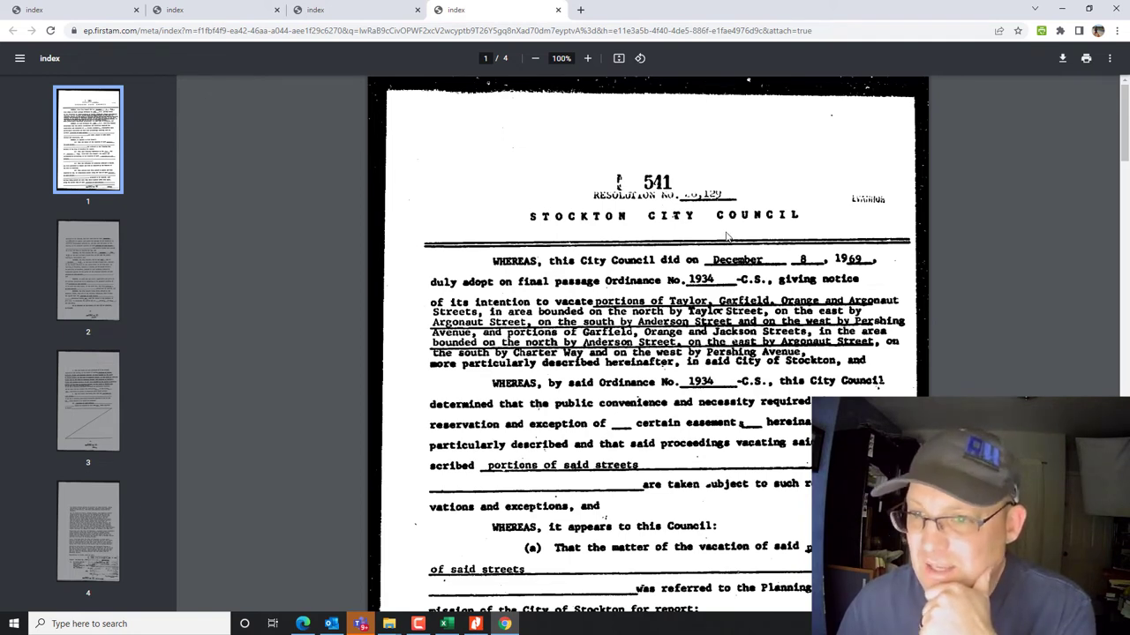
scroll(726, 237, "down", 2)
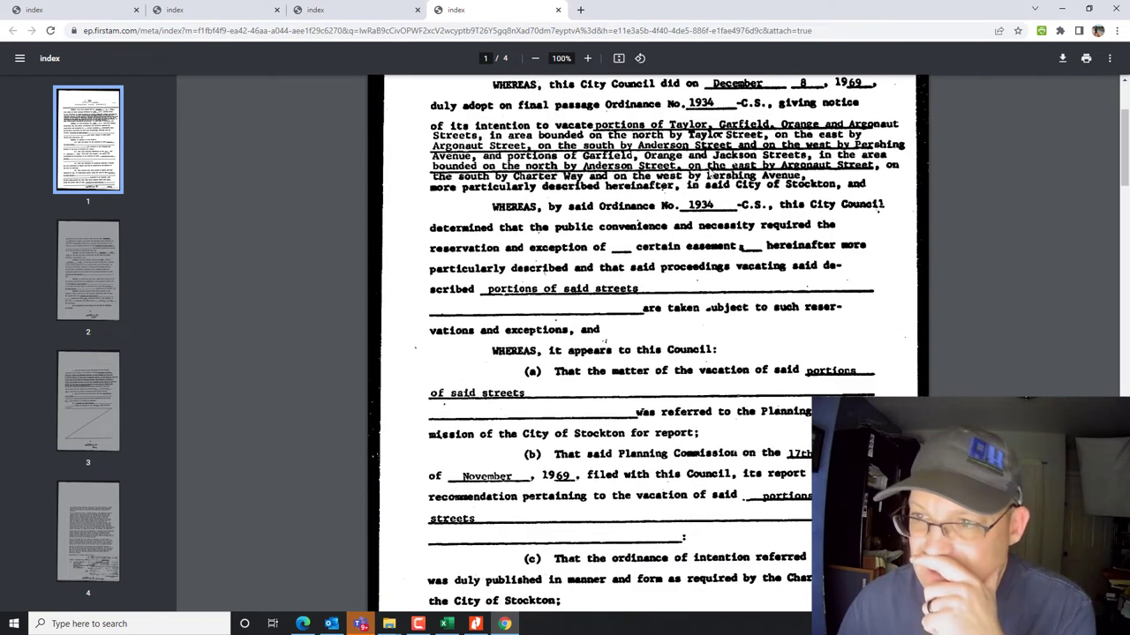
scroll(706, 187, "down", 3)
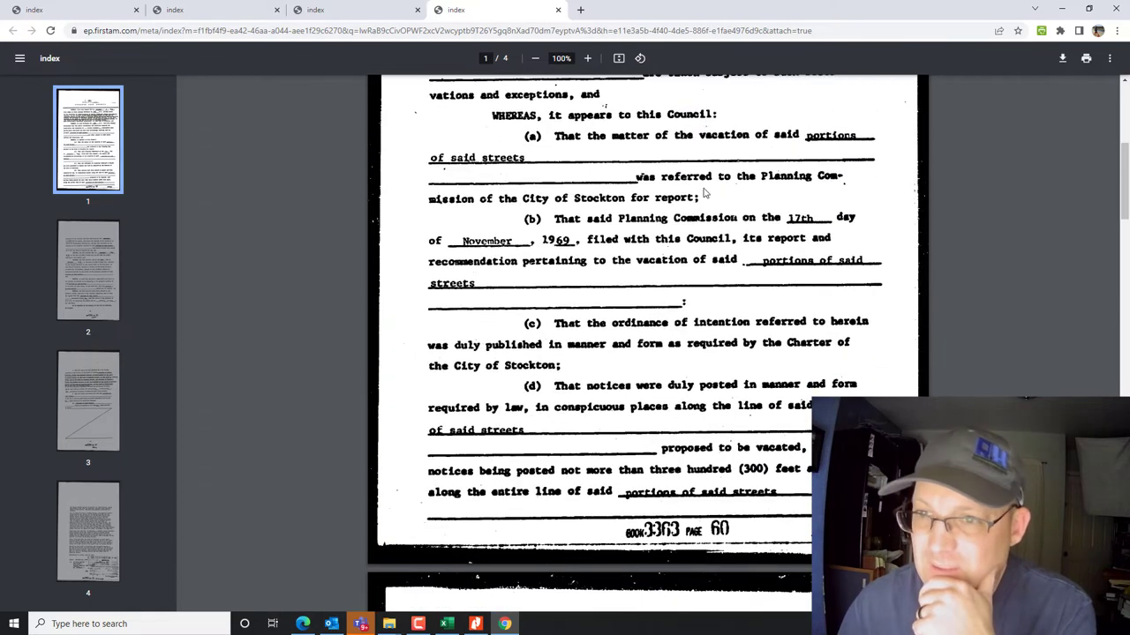
scroll(704, 198, "down", 9)
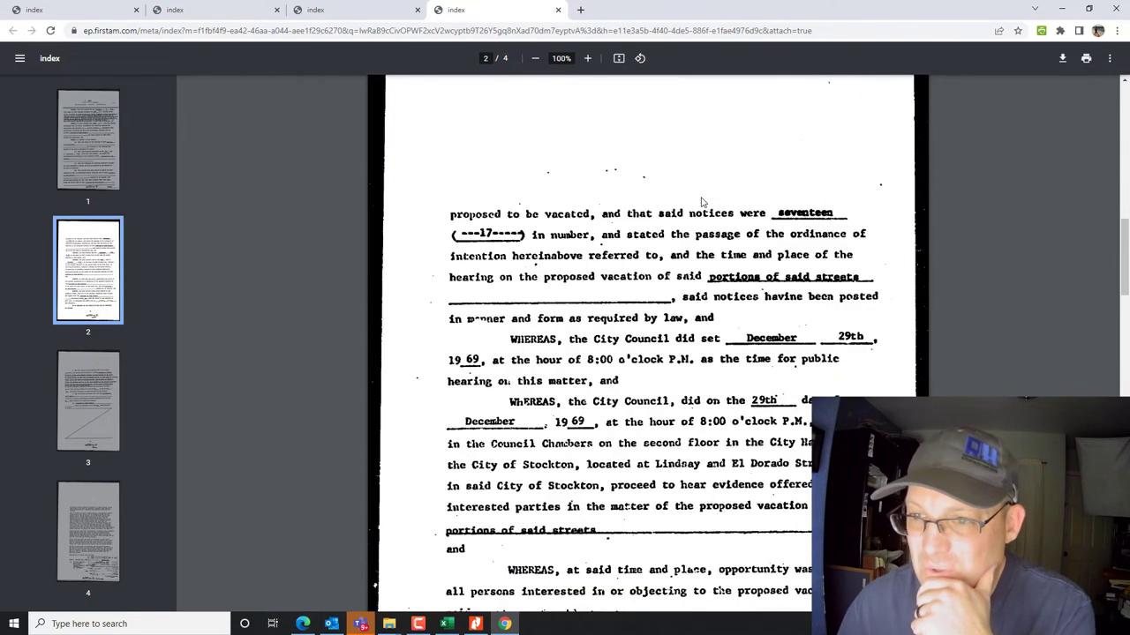
scroll(703, 203, "down", 8)
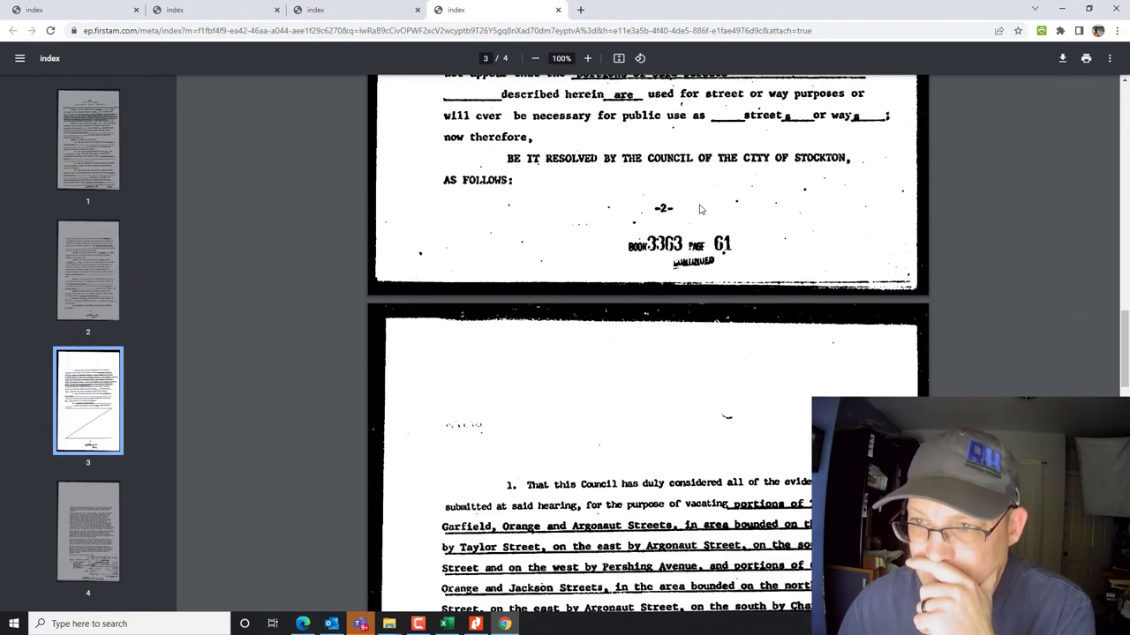
scroll(701, 209, "down", 2)
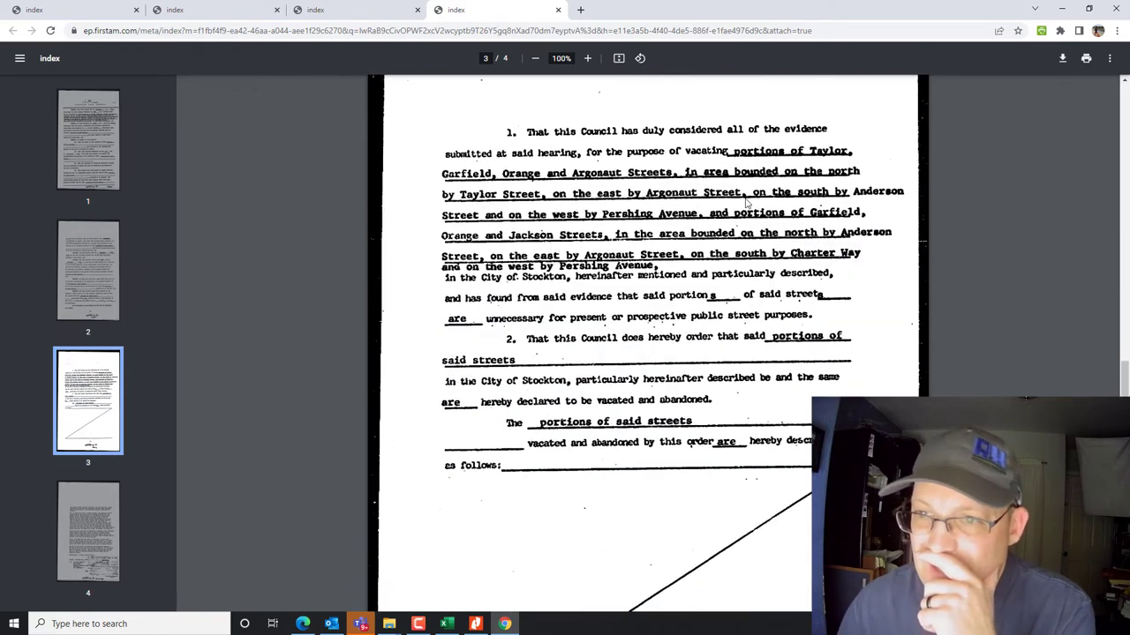
scroll(659, 212, "down", 5)
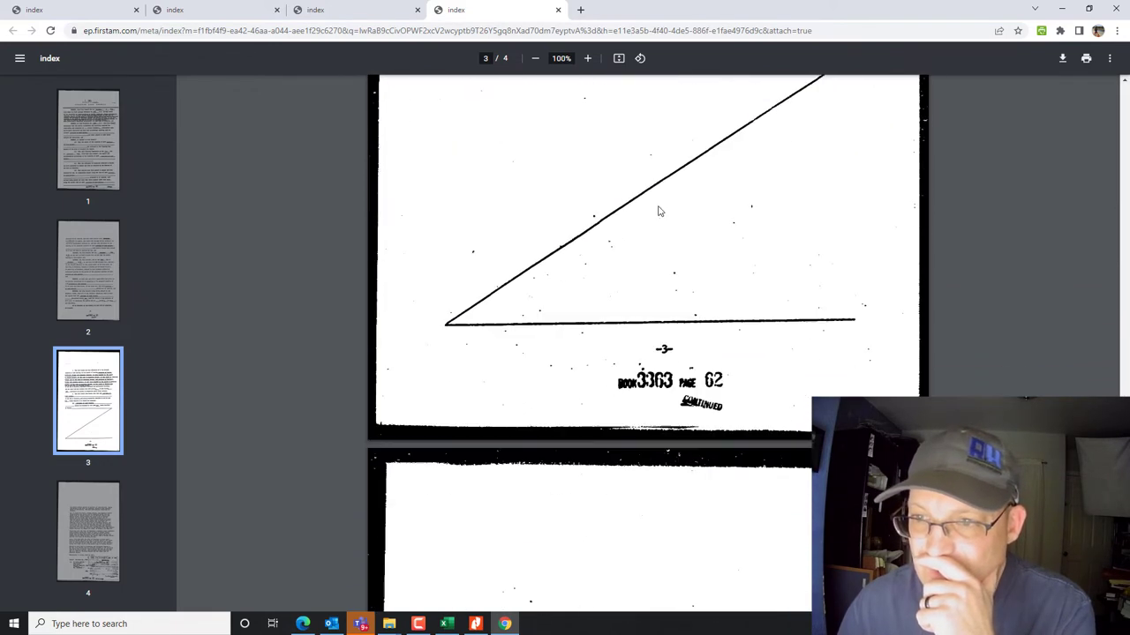
scroll(675, 266, "up", 7)
scroll(675, 265, "up", 4)
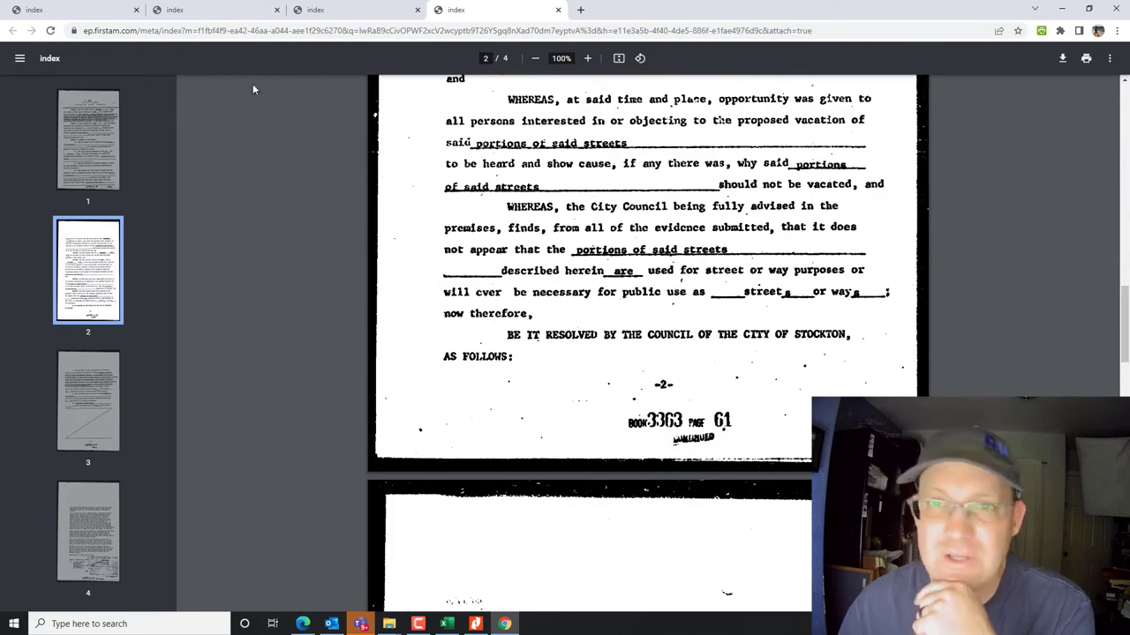
Close the older leftover document tabs in Chrome.
left_click(124, 11)
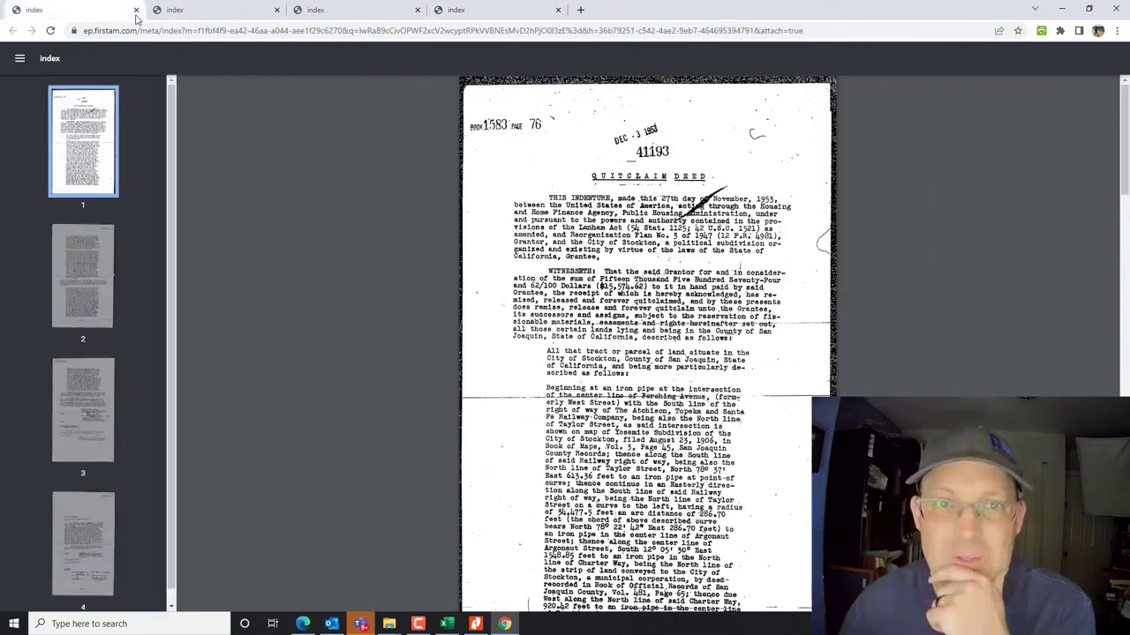
left_click(136, 10)
left_click(136, 11)
left_click(136, 11)
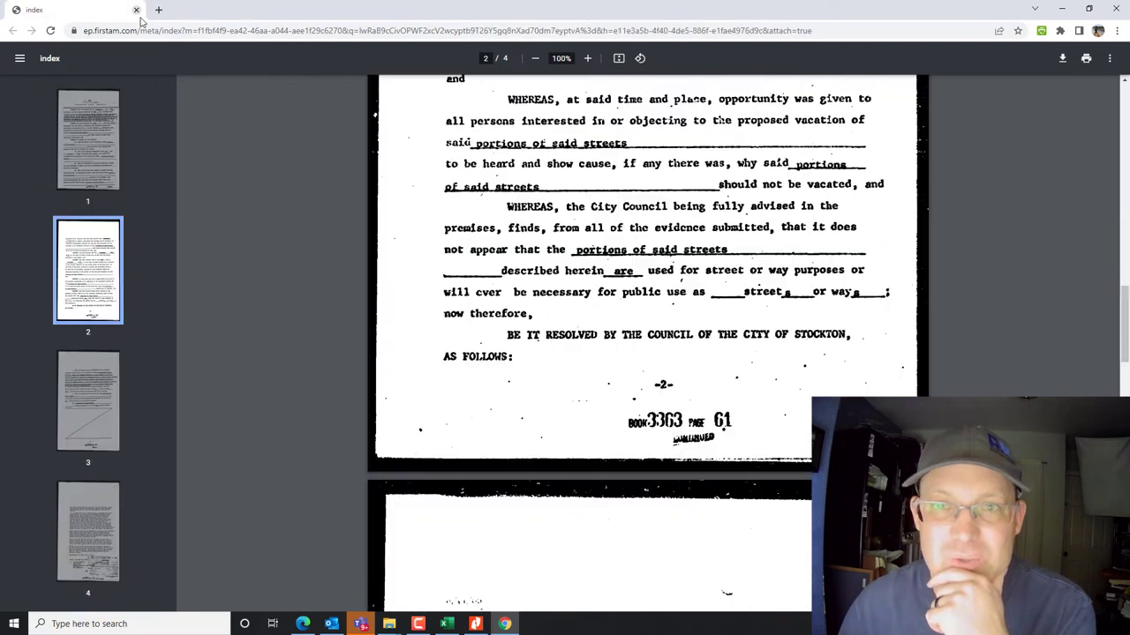
Set exception 7's land description type to Strip - Non Metes and Bounds.
left_click(474, 625)
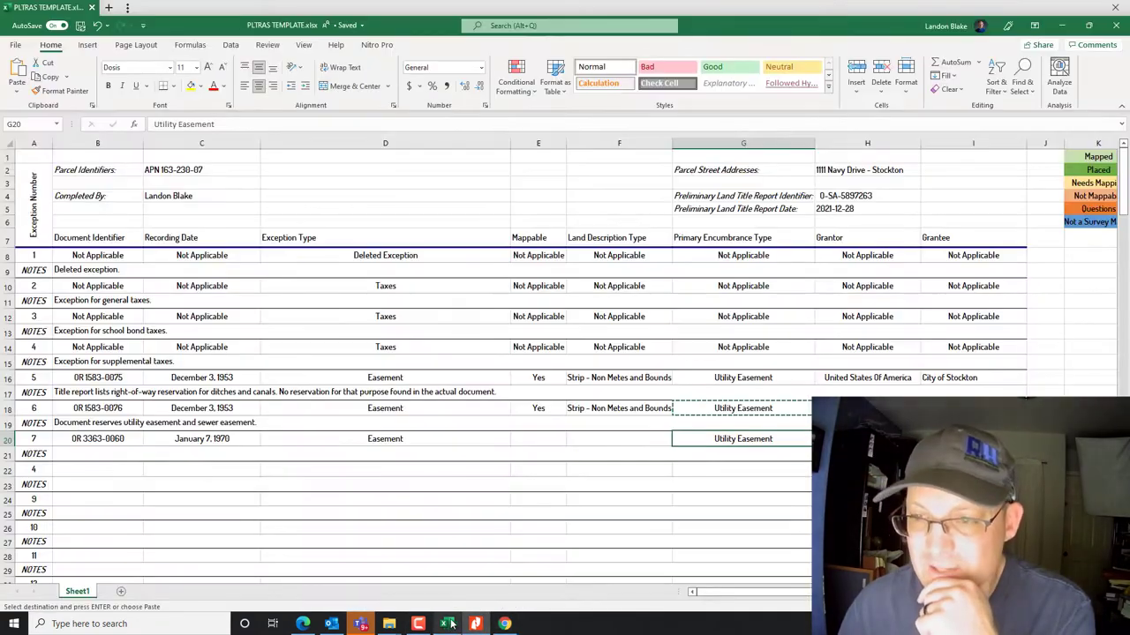
left_click(447, 624)
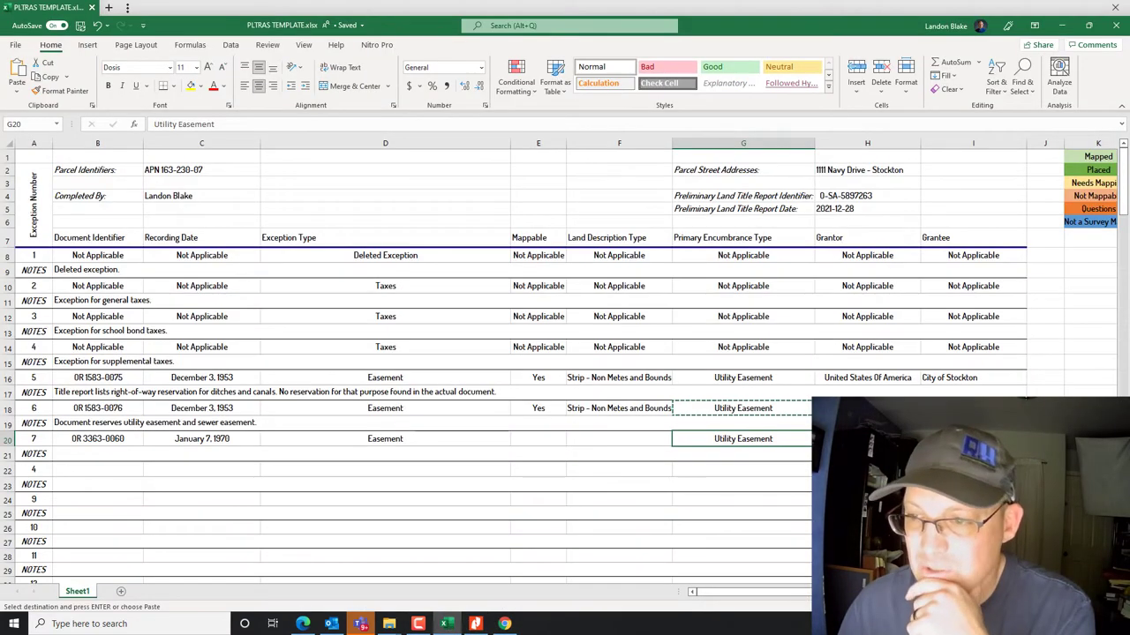
key("Up")
key("Up")
key("Up")
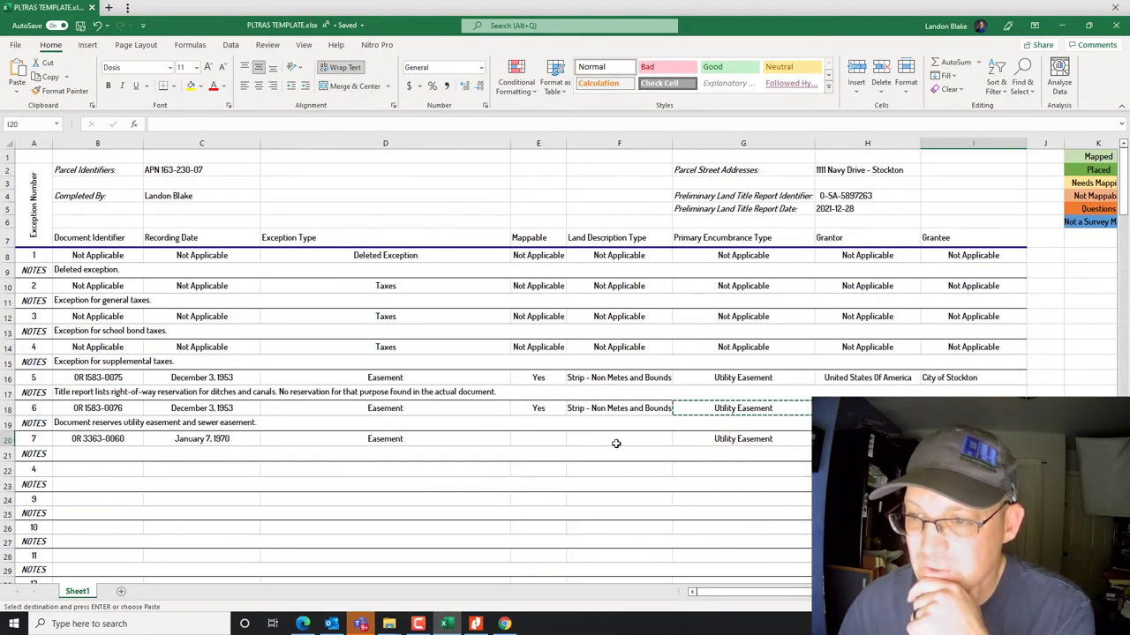
left_click(602, 444)
left_click(550, 439)
left_click(608, 439)
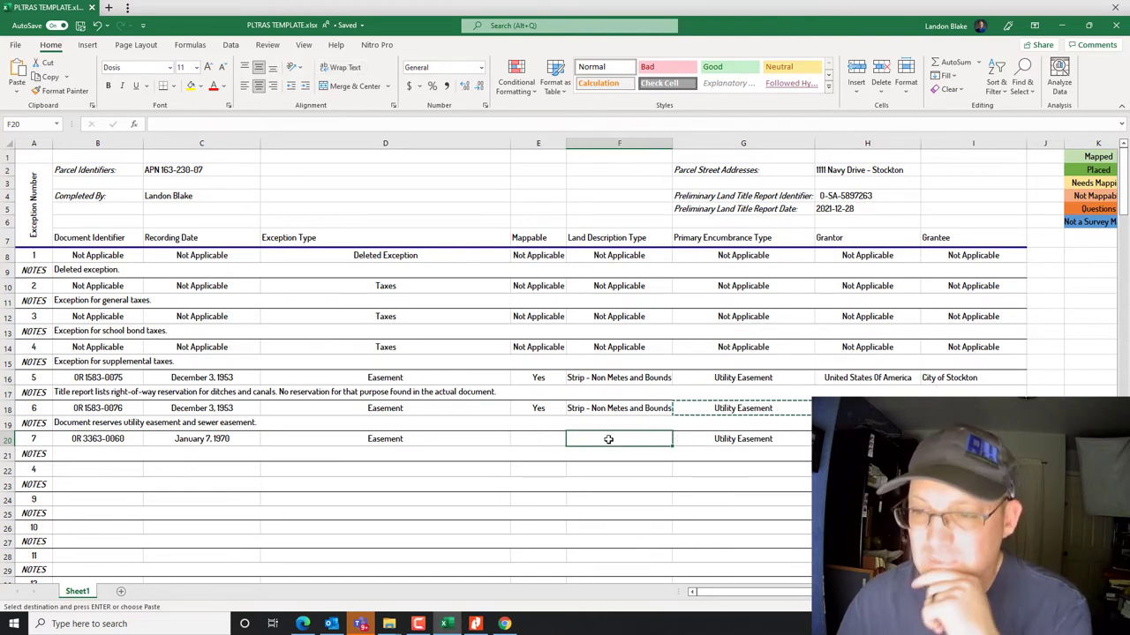
type("Strip - Non Metes and Bounds")
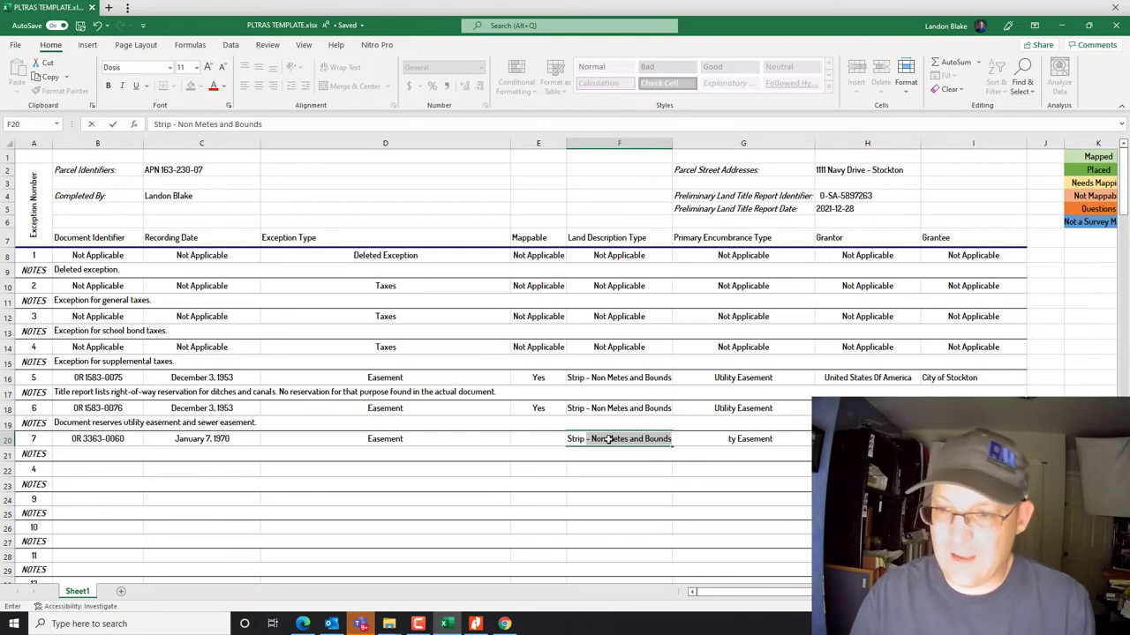
key("Return")
Mark exception 7 as not mappable by entering No.
left_click(535, 437)
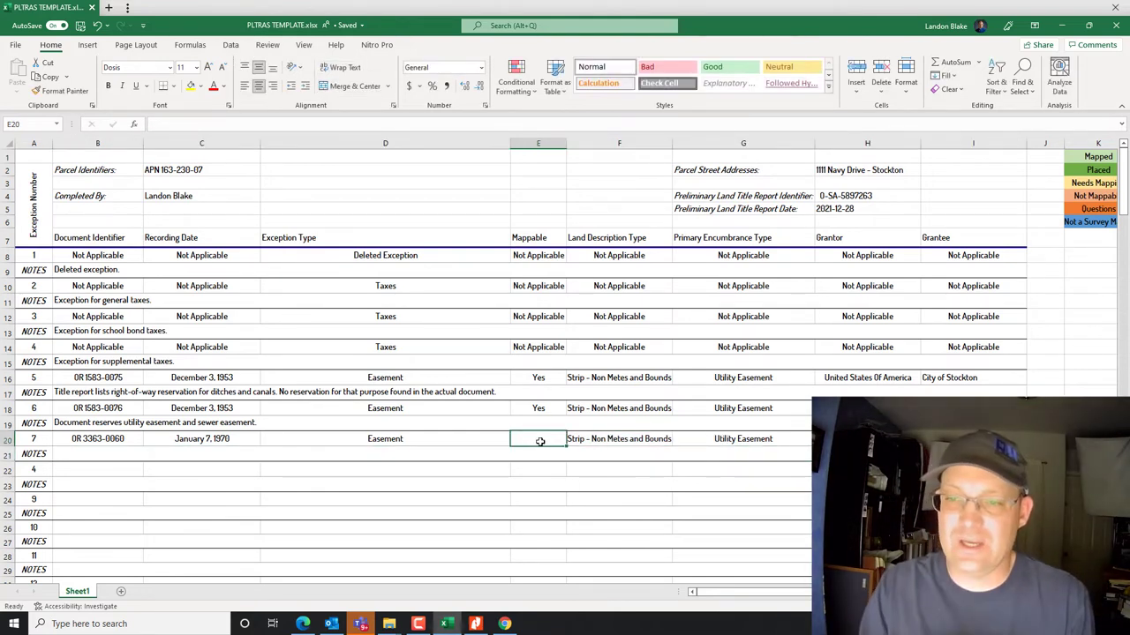
type("No")
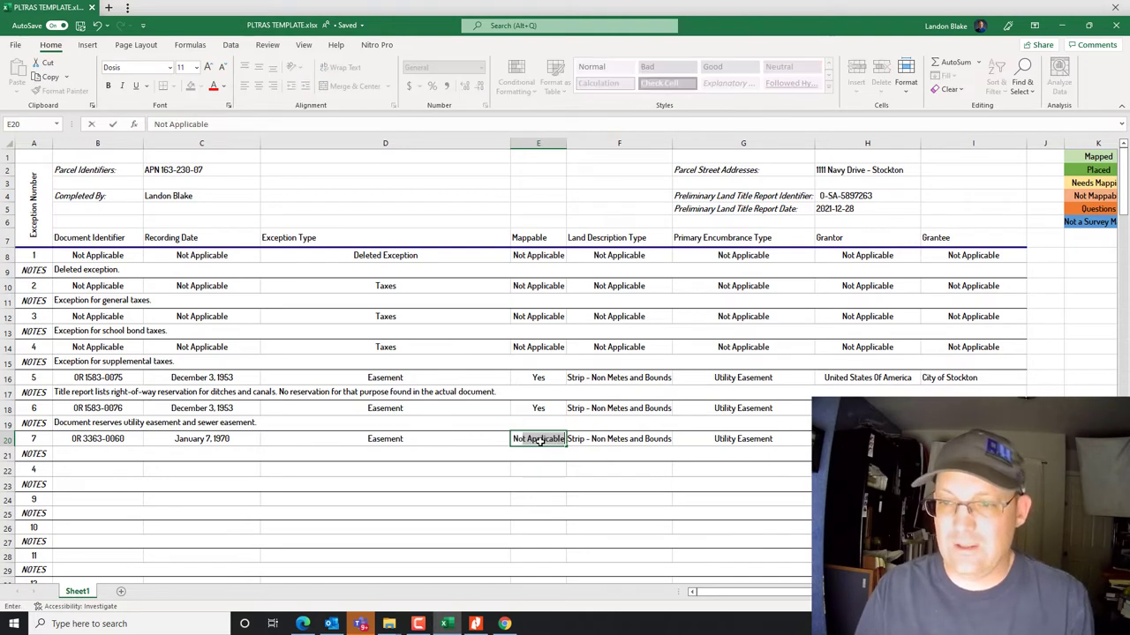
key("Delete")
key("Return")
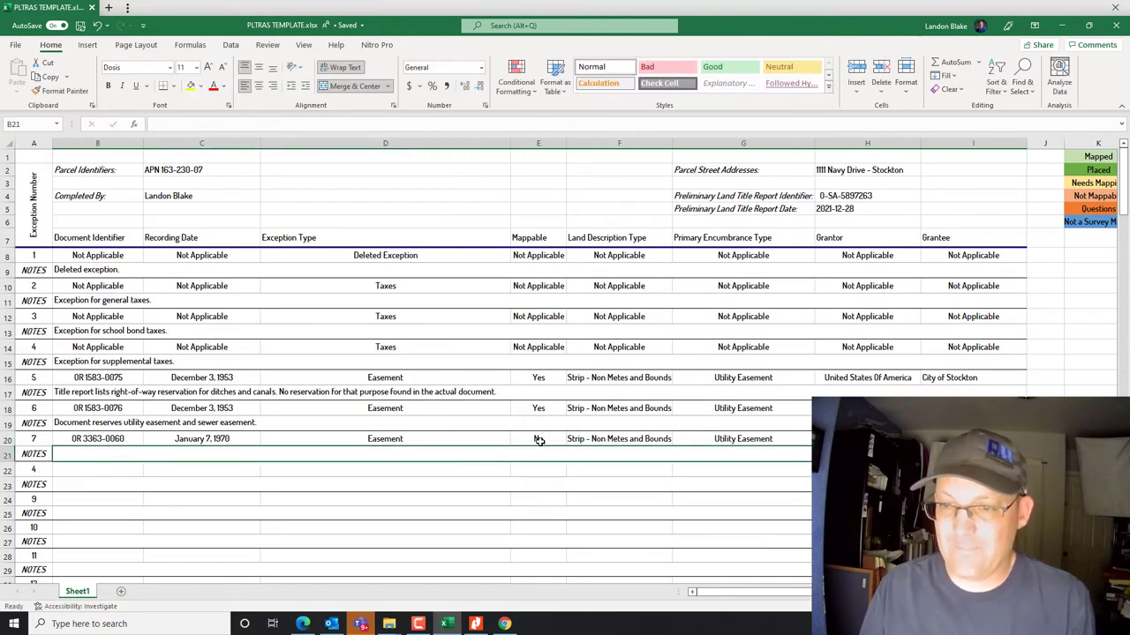
left_click(618, 499)
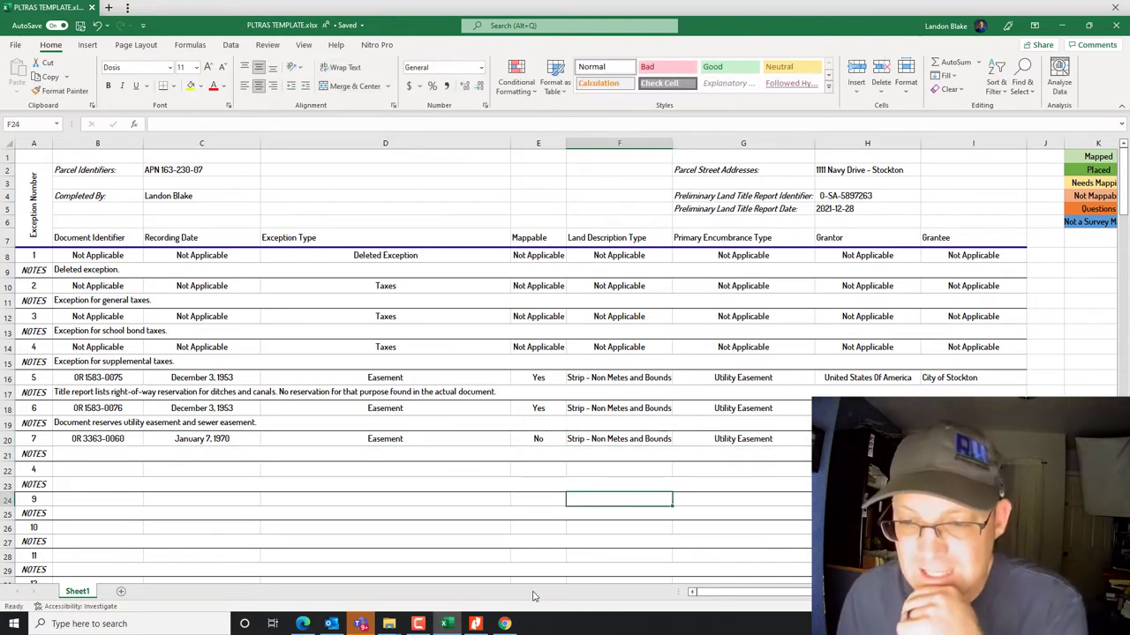
Note exception 7 as a blanket utility easement over right-of-way being abandoned.
left_click(90, 453)
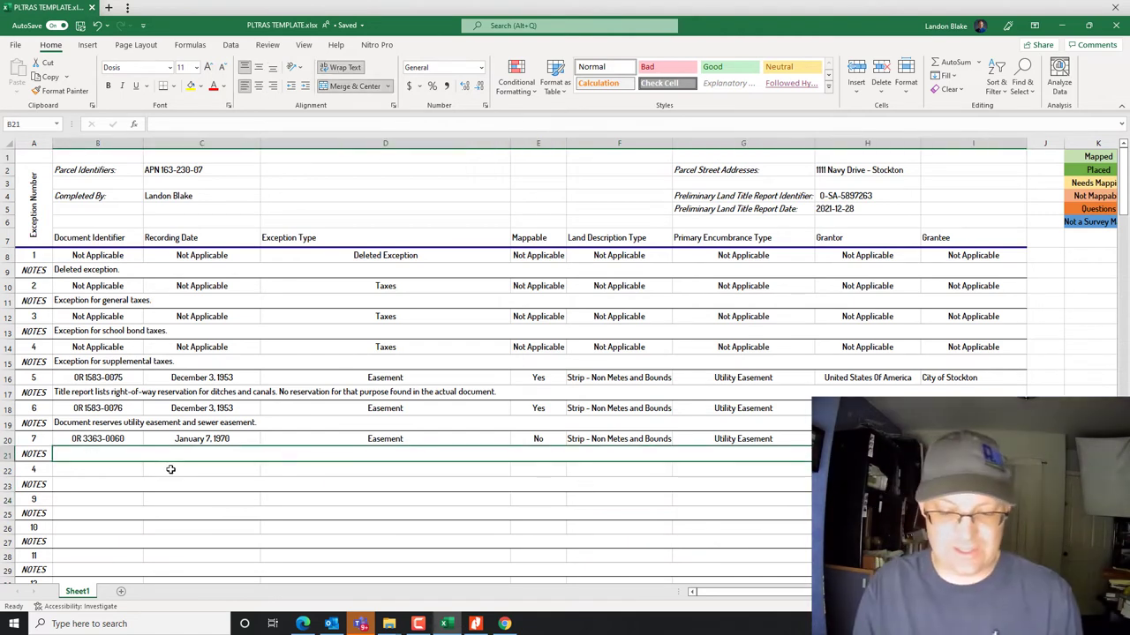
type("Blanket utility easement over road right-of=")
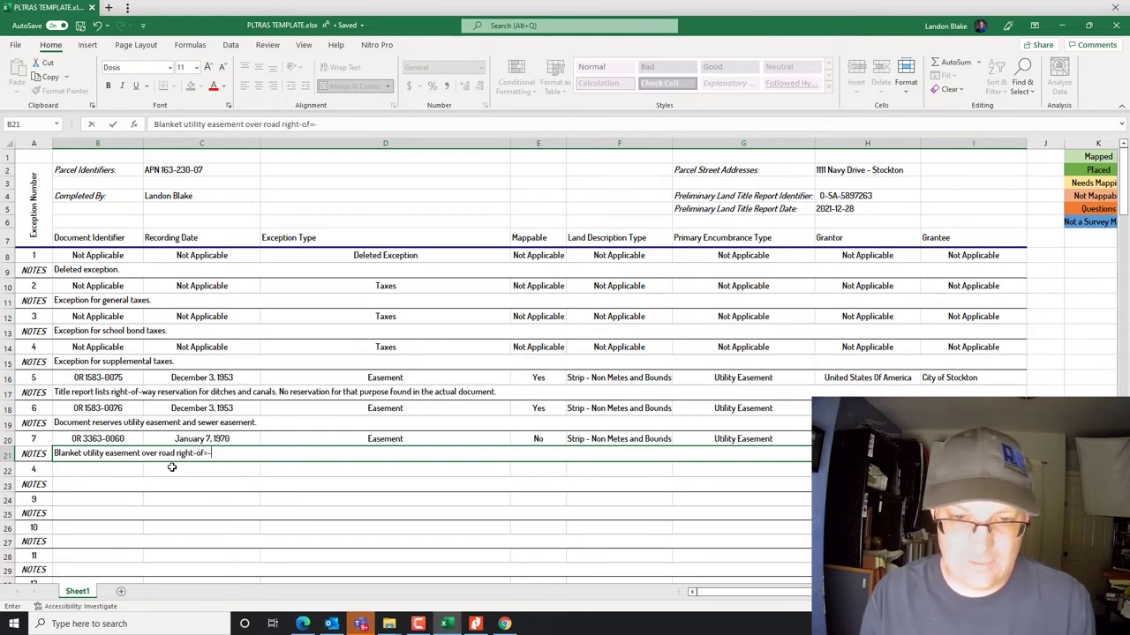
key("BackSpace")
key("BackSpace")
key("BackSpace")
key("BackSpace")
key("BackSpace")
key("BackSpace")
key("BackSpace")
key("BackSpace")
key("BackSpace")
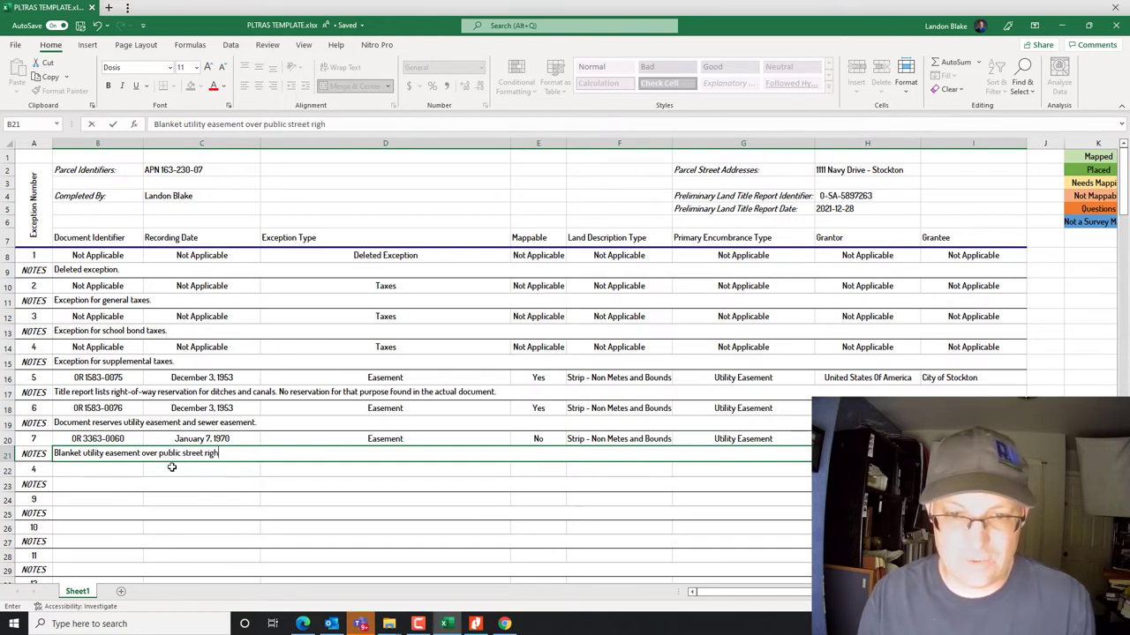
type("-way being abandoned by this document.")
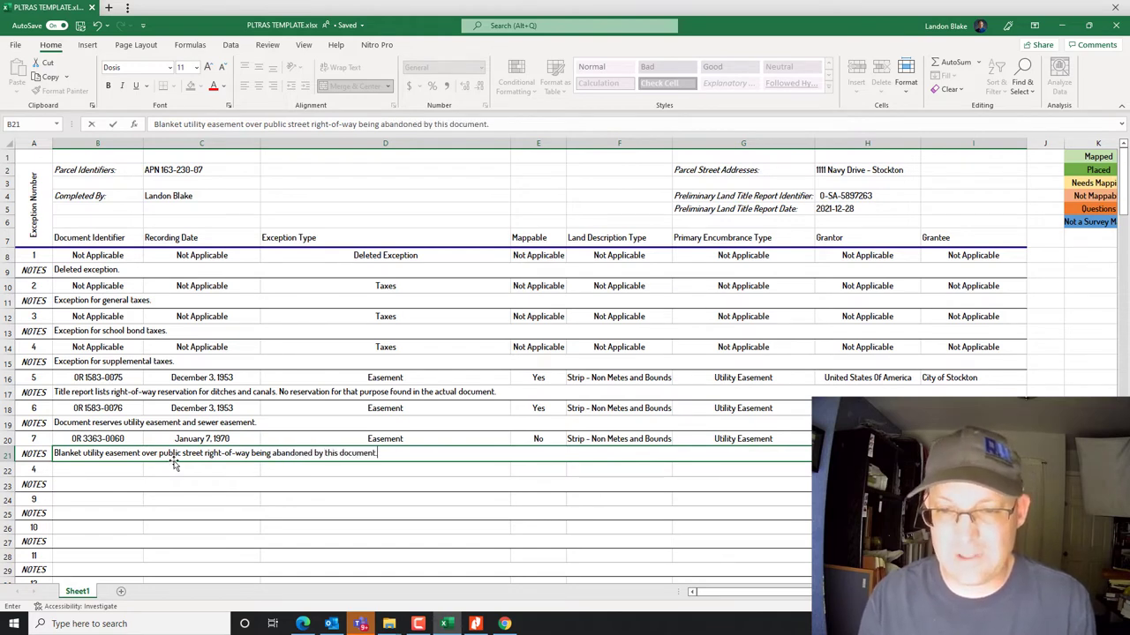
key("Return")
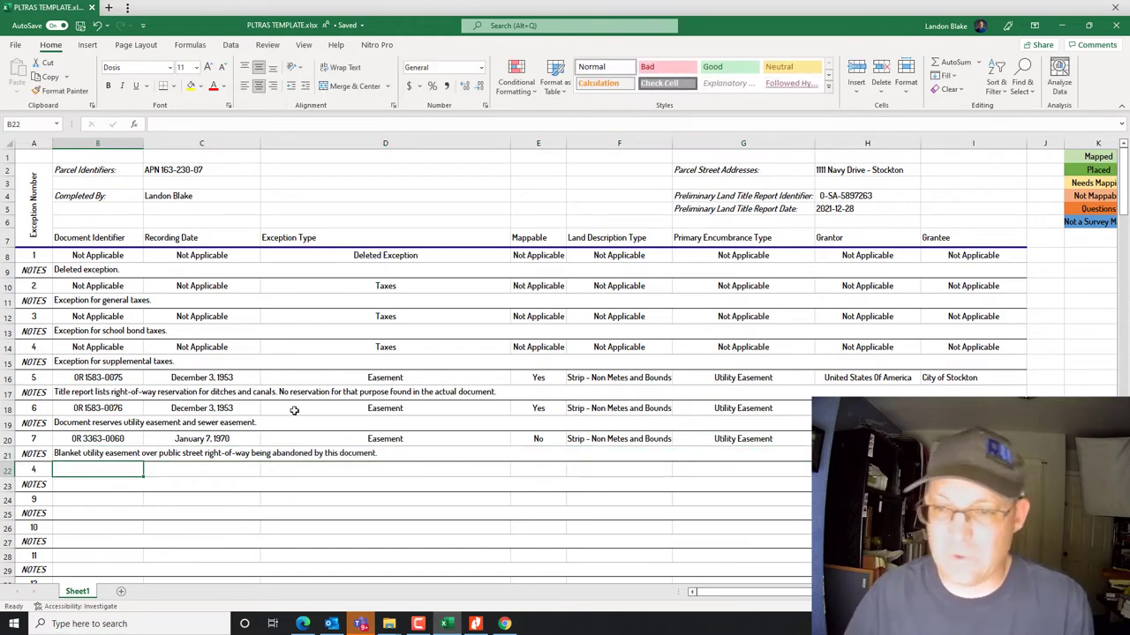
Change exception 7's land description type to Not Applicable.
left_click(617, 441)
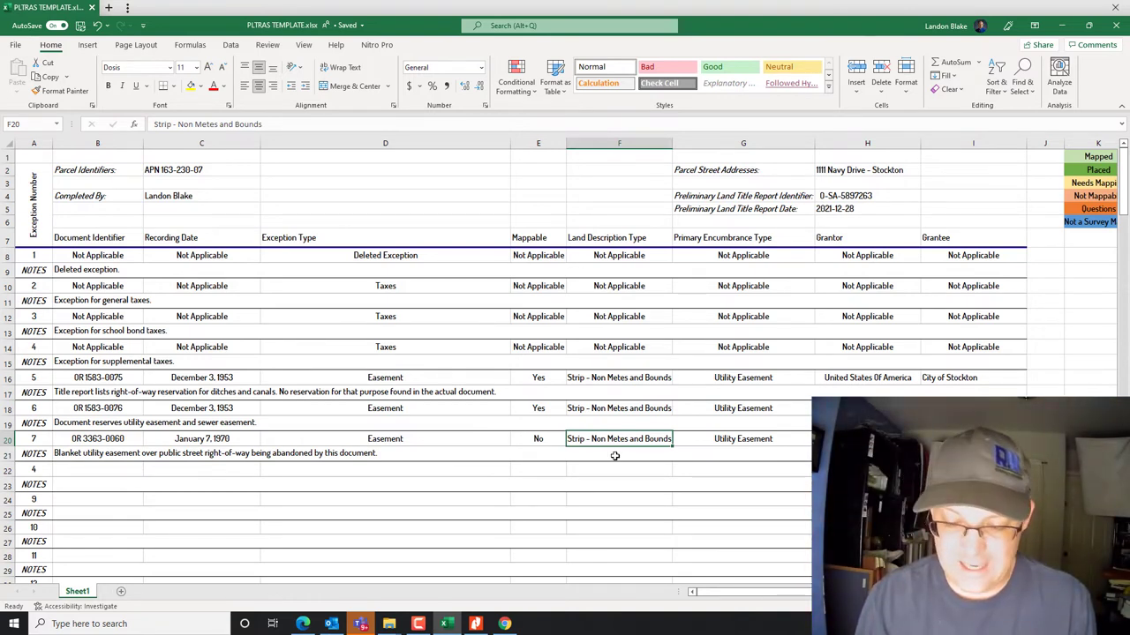
type("Not")
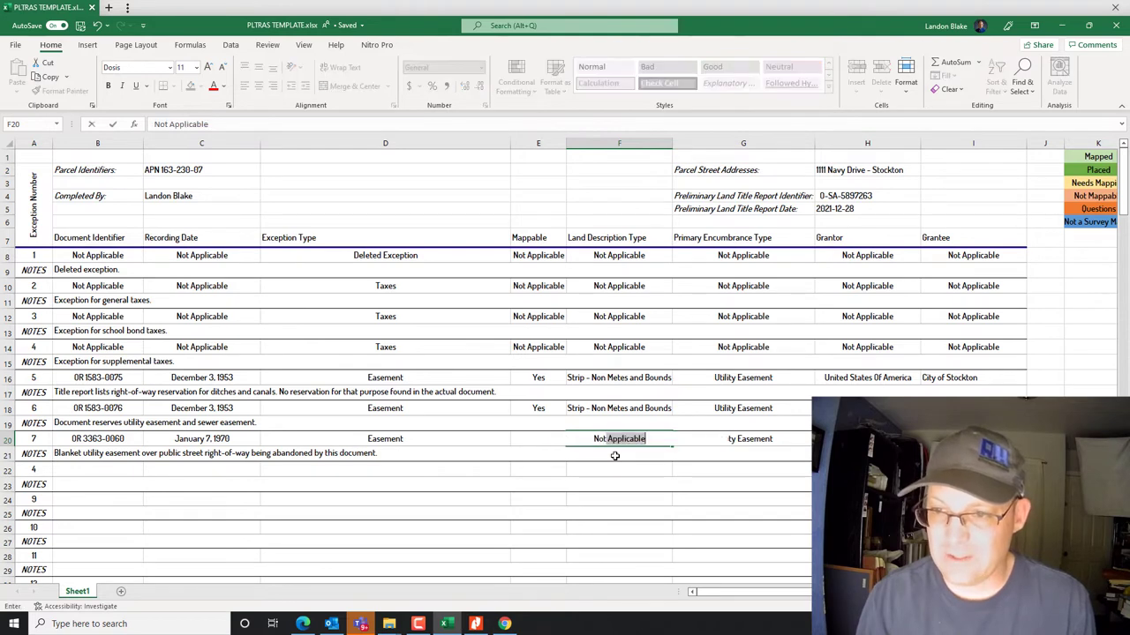
left_click(616, 456)
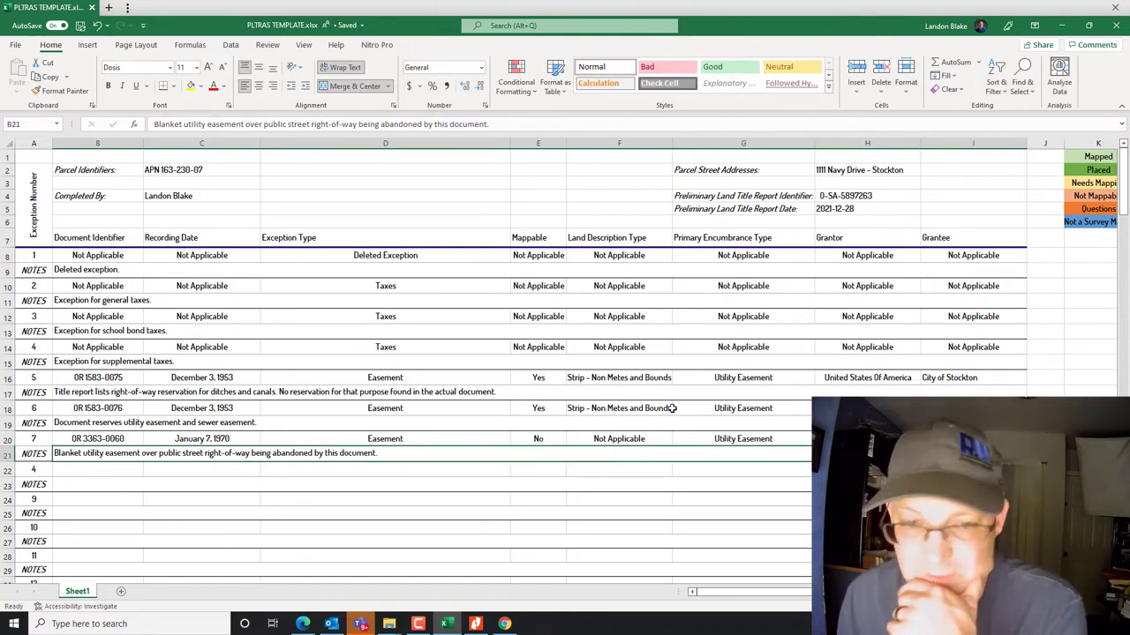
left_click(866, 439)
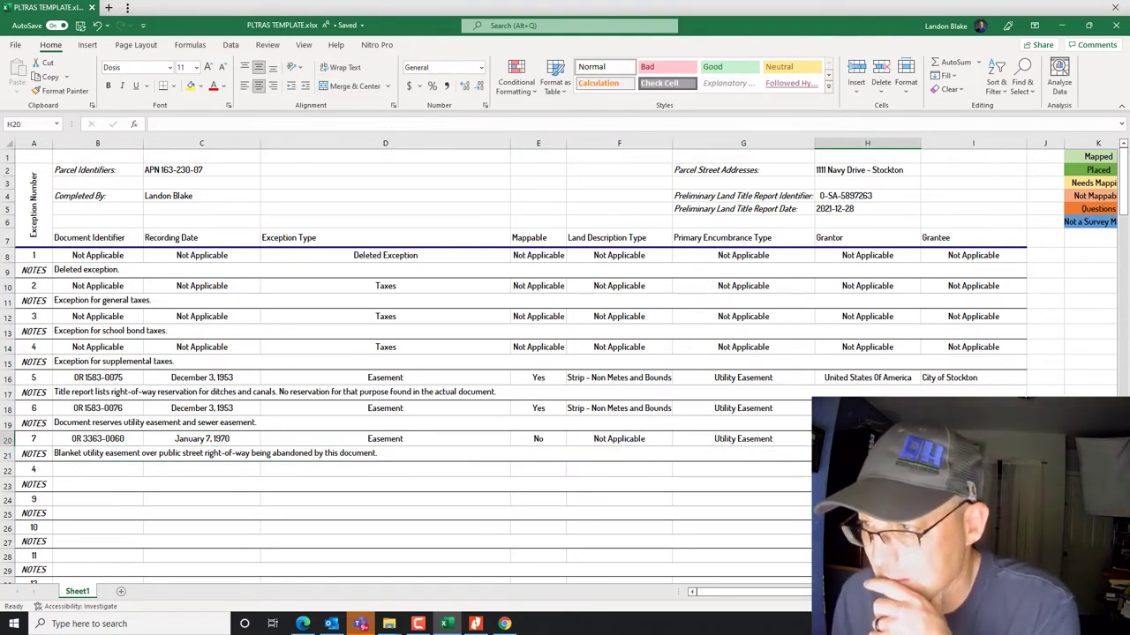
Review the scanned Book 3363, Page 60 resolution in Chrome again, then minimize it back to the report.
left_click(474, 624)
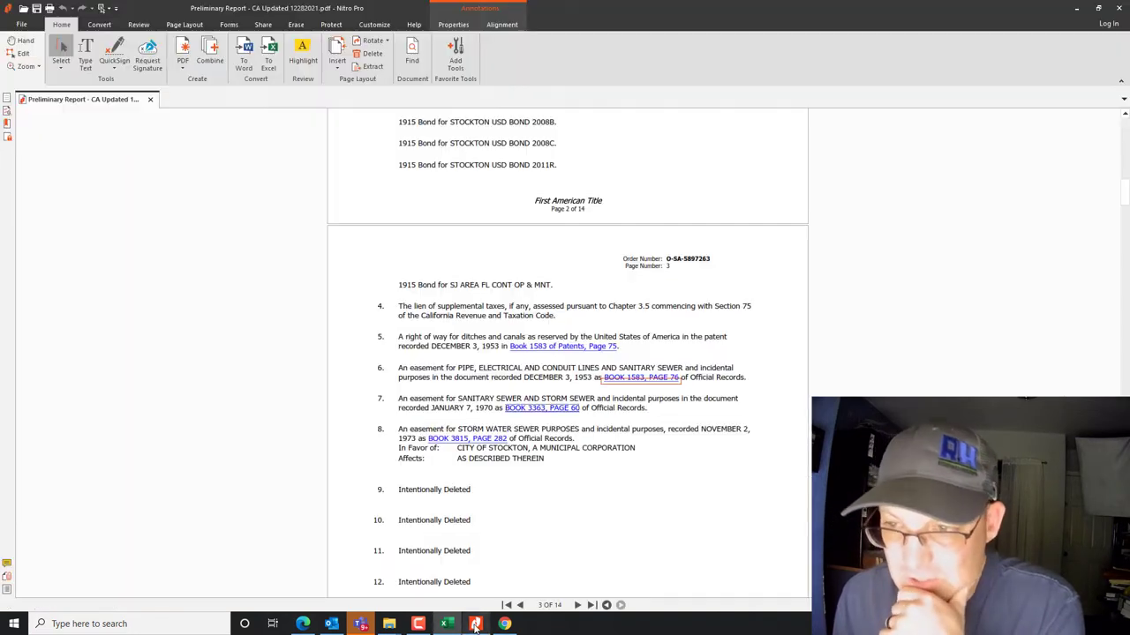
left_click(562, 411)
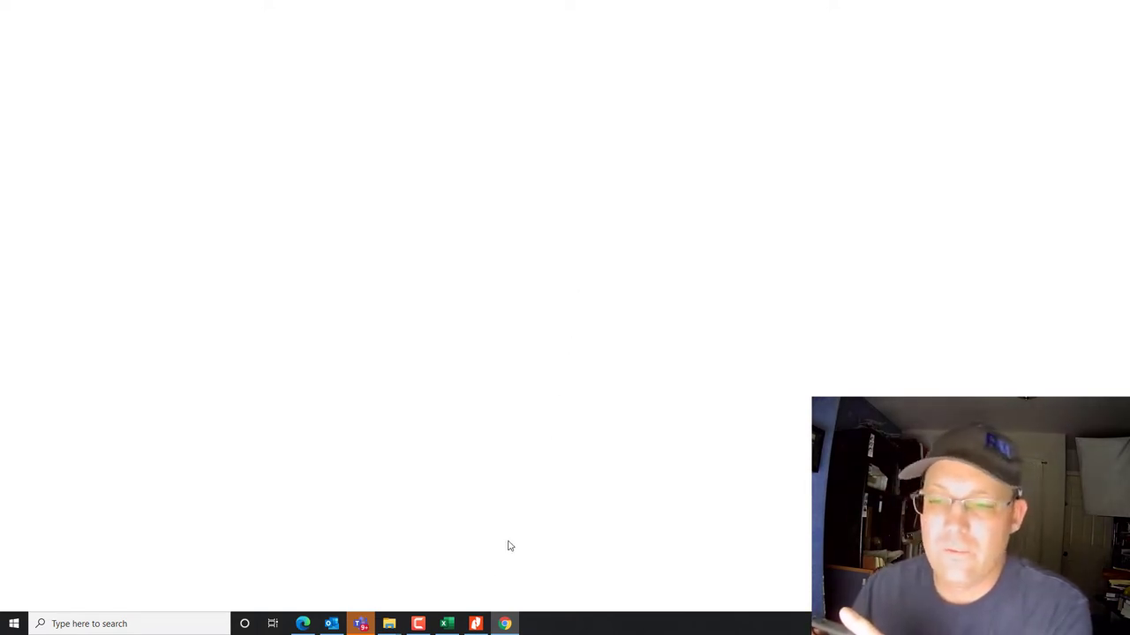
left_click(504, 625)
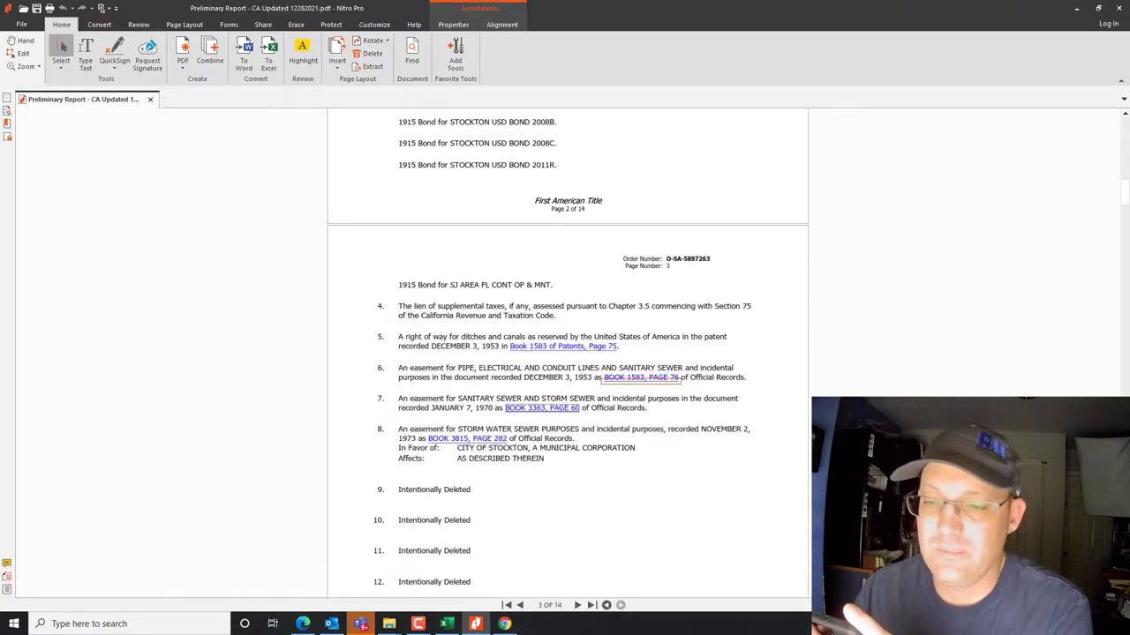
left_click(504, 624)
scroll(598, 327, "down", 4)
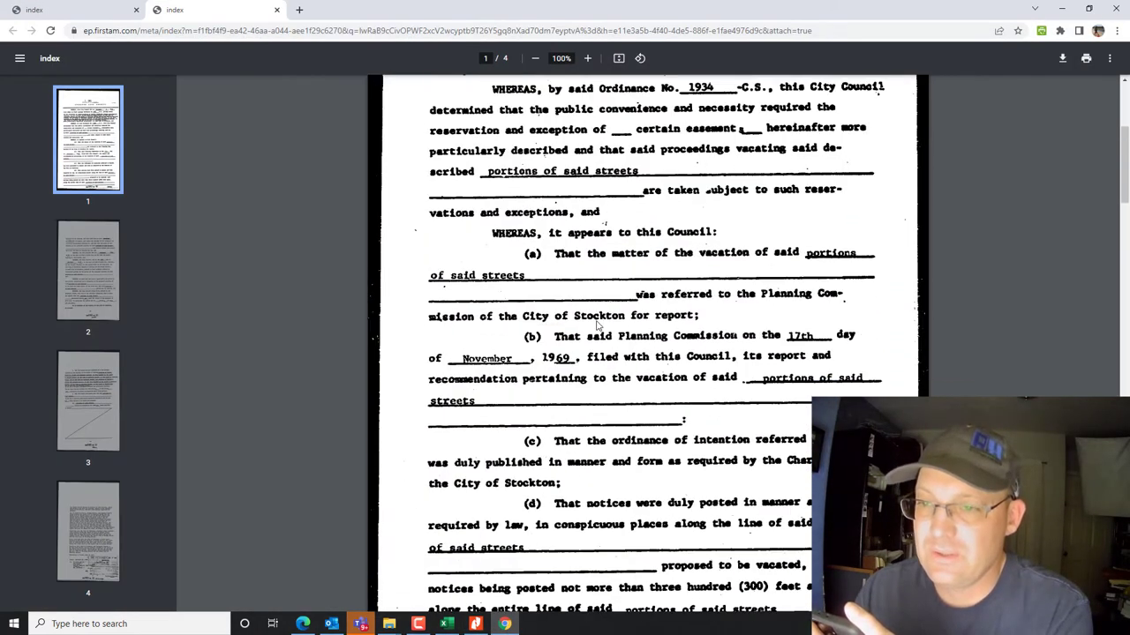
scroll(597, 327, "up", 3)
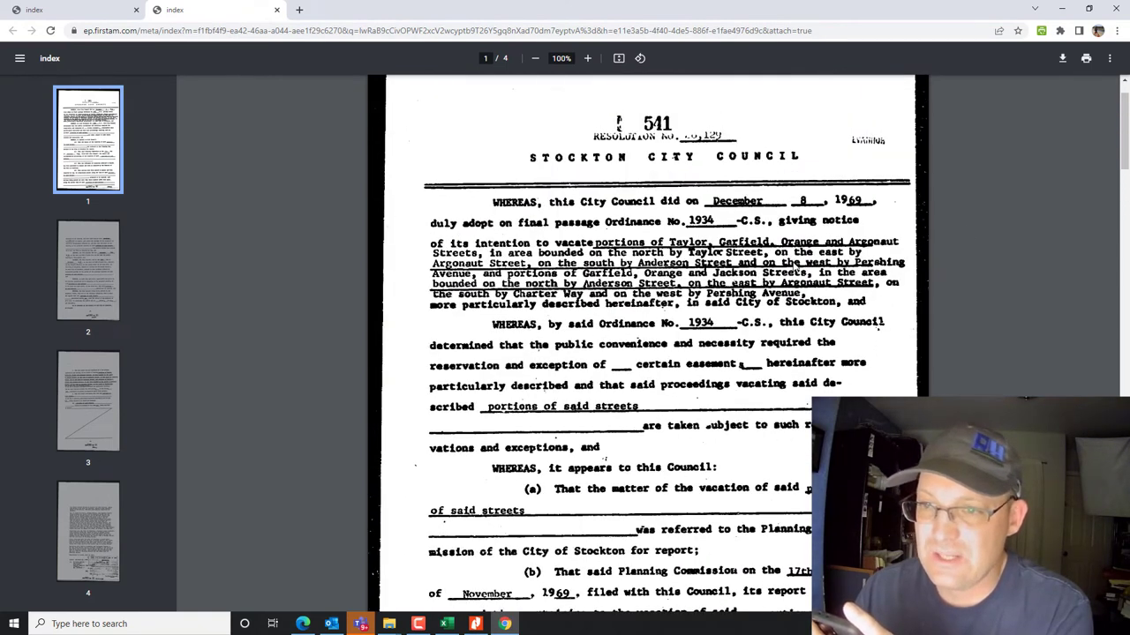
scroll(648, 327, "down", 1)
left_click(1062, 9)
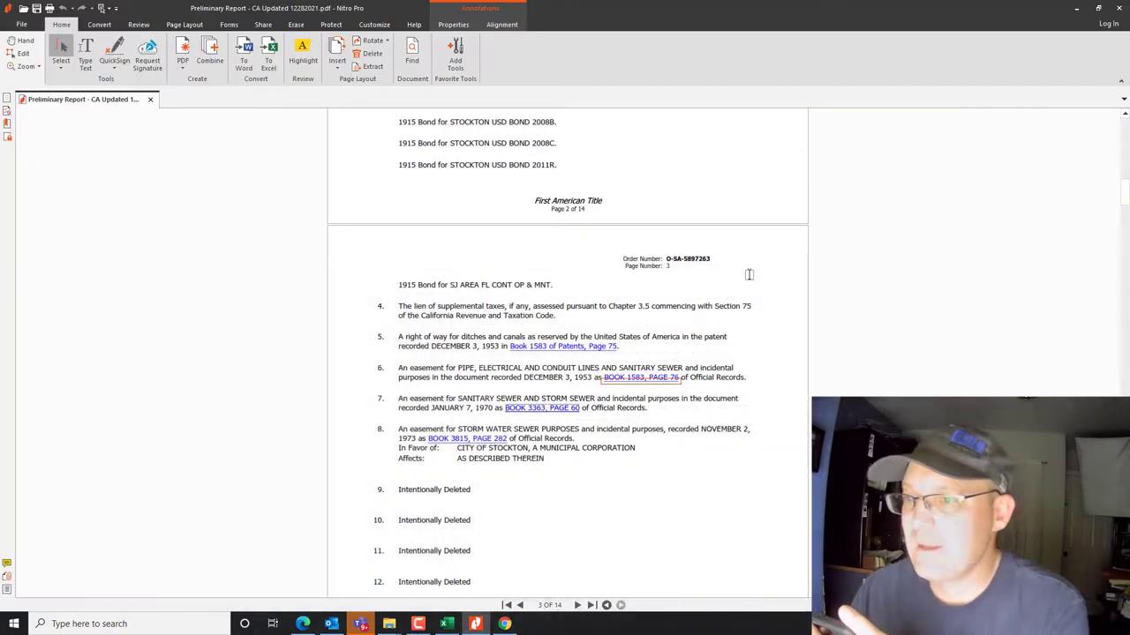
Enter Bounds Only as exception 7's primary encumbrance type in G20.
left_click(447, 624)
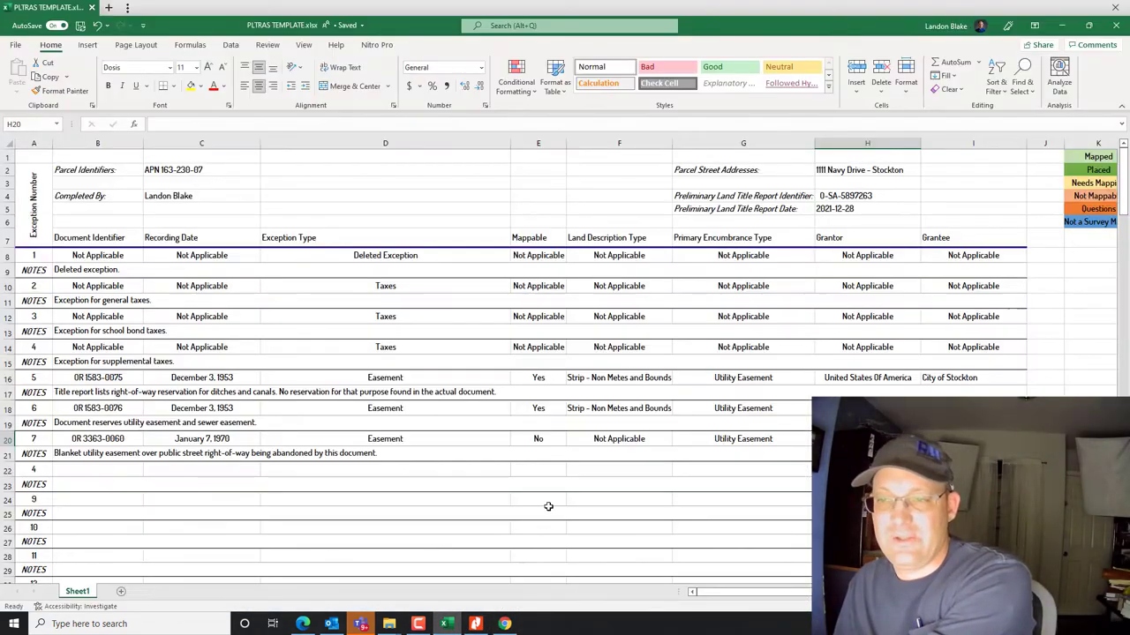
left_click(729, 439)
type("Bo")
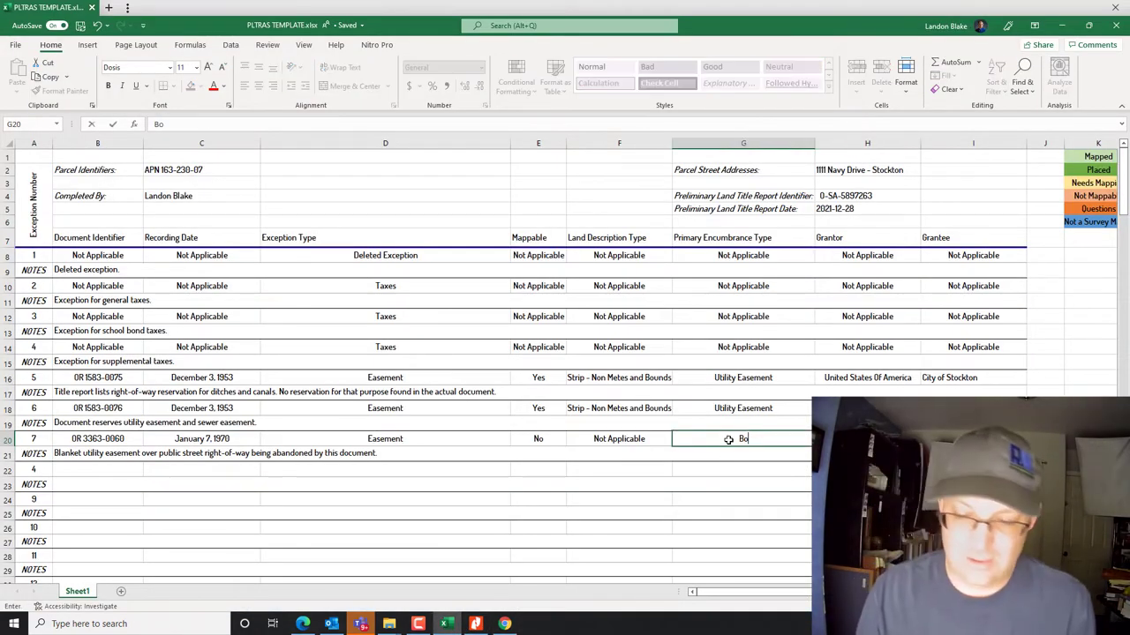
type("unds Only")
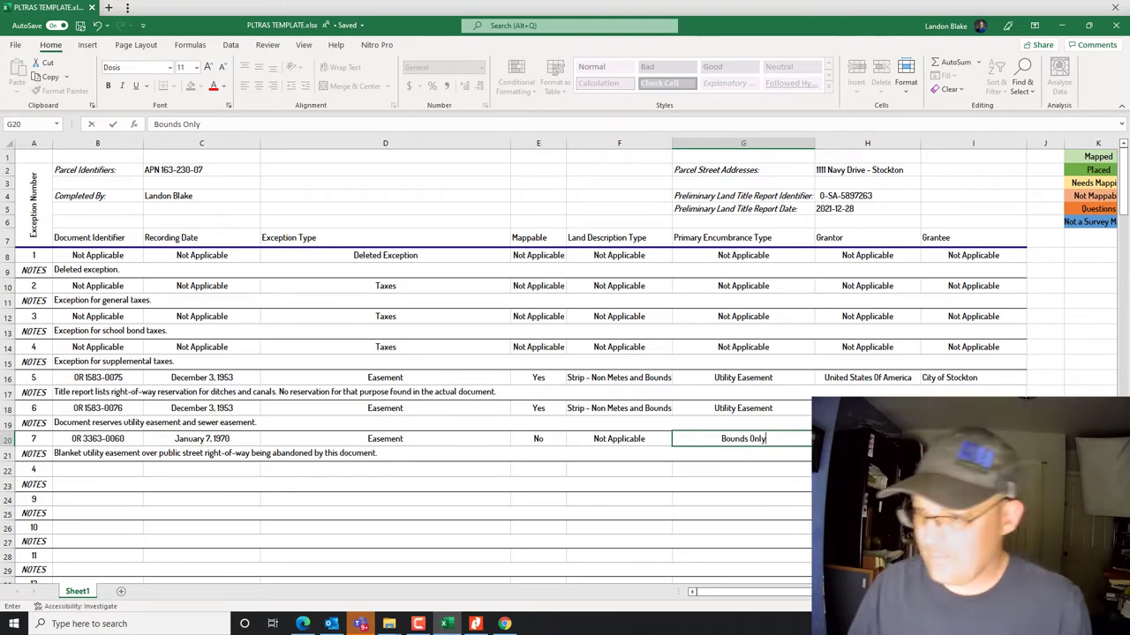
left_click(600, 529)
Extend exception 7's note: the public street right-of-way is being abandoned by the City of Stockton.
left_click(416, 456)
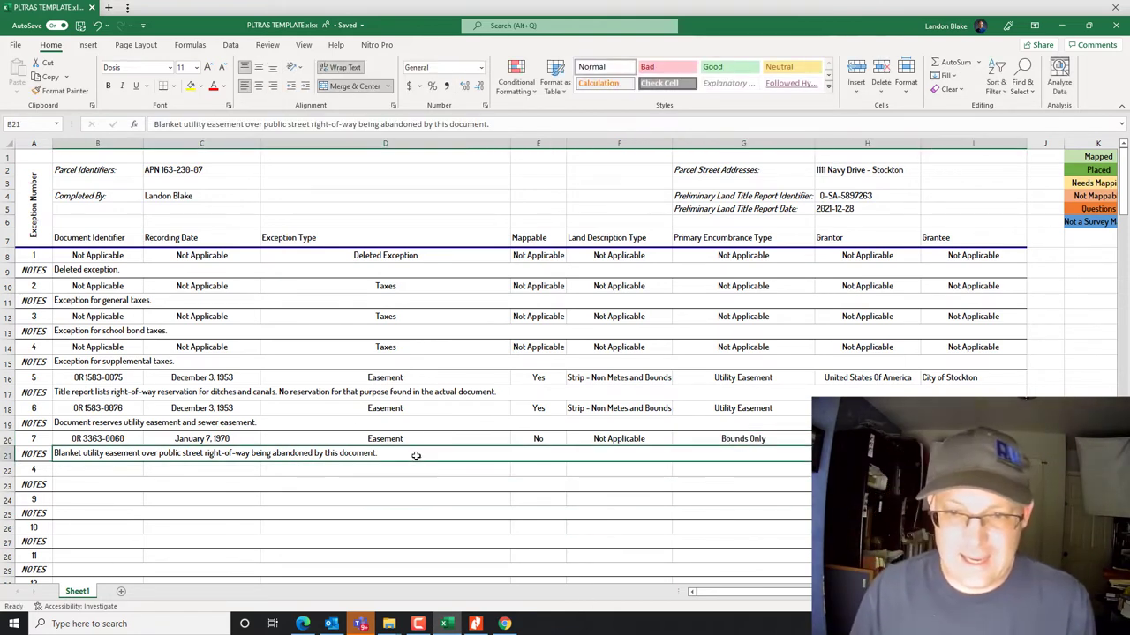
double_click(415, 455)
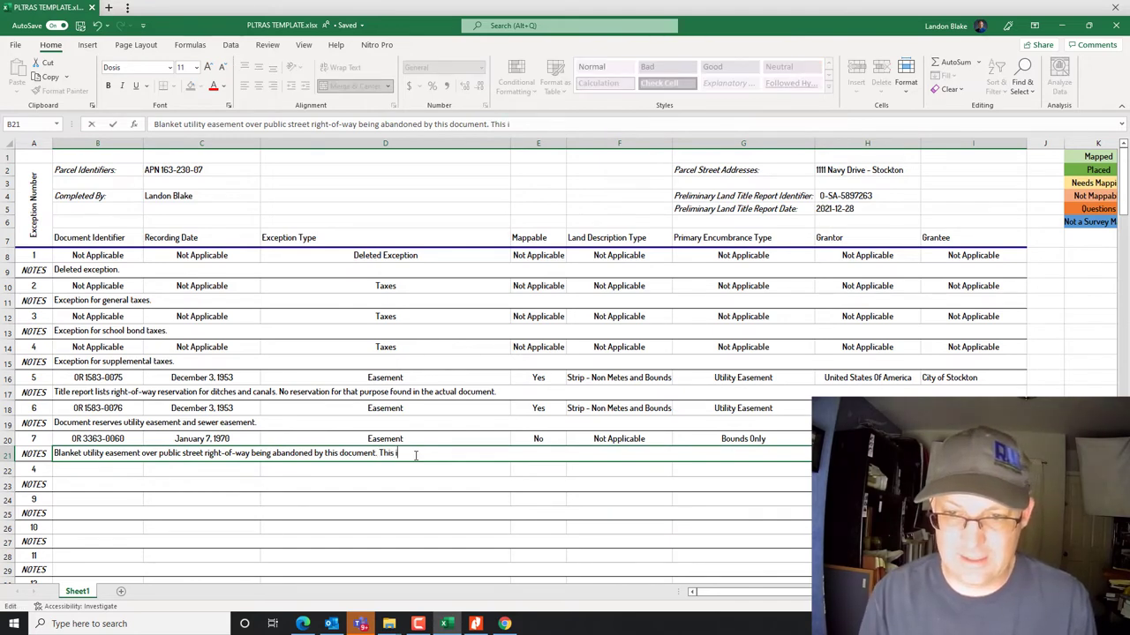
key("BackSpace")
key("BackSpace")
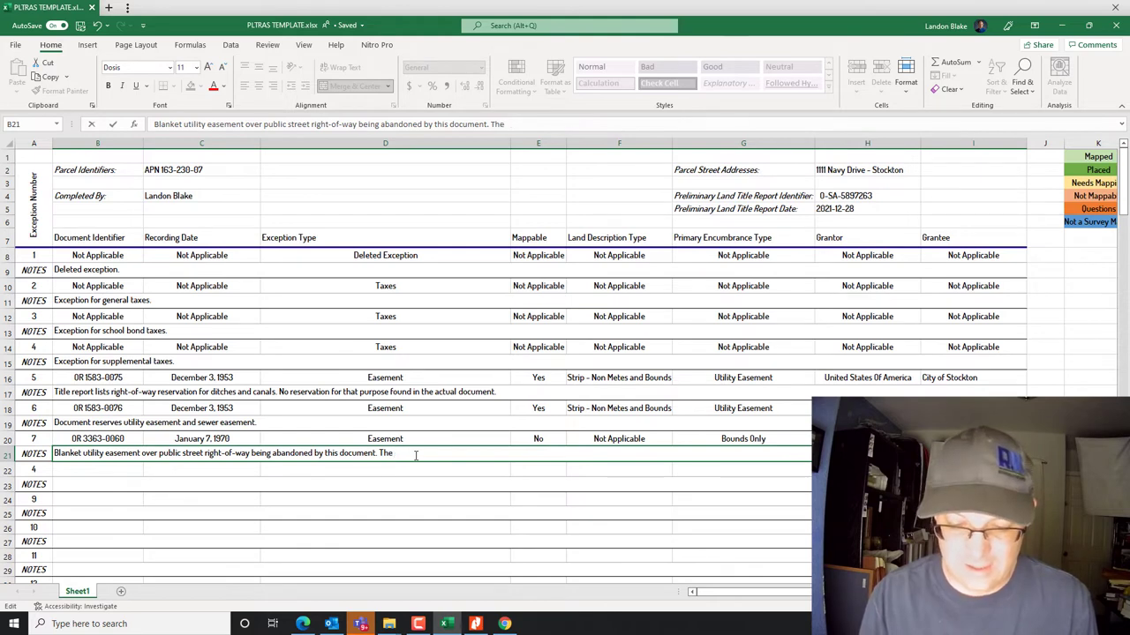
type("street right-of-way is being abandoned by")
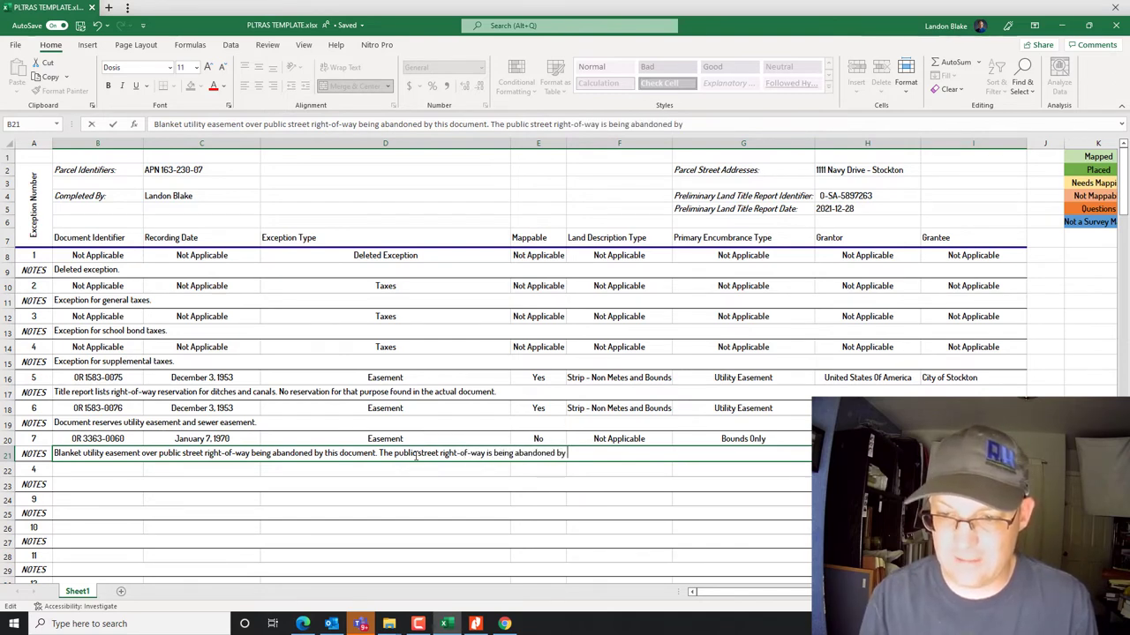
type("ton.")
key("Return")
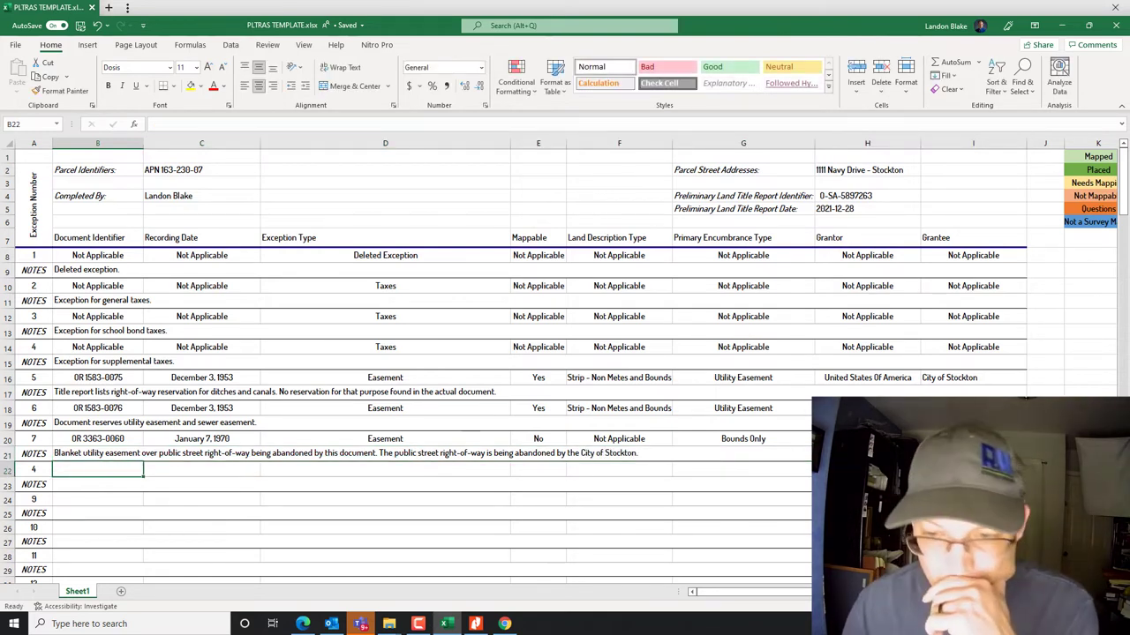
left_click(418, 624)
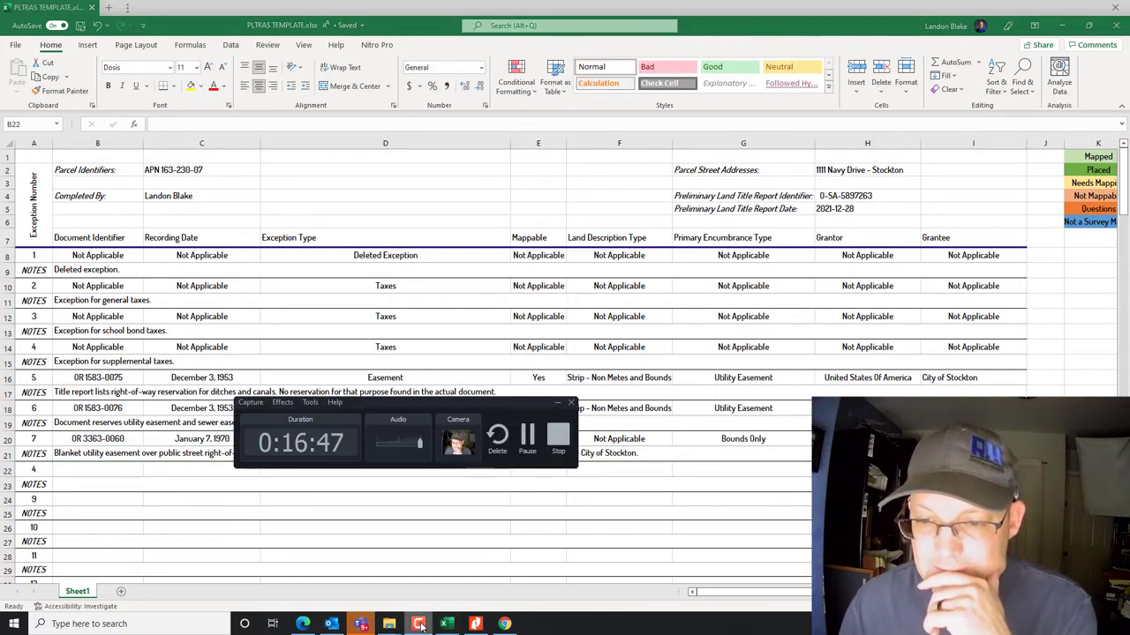
left_click(475, 624)
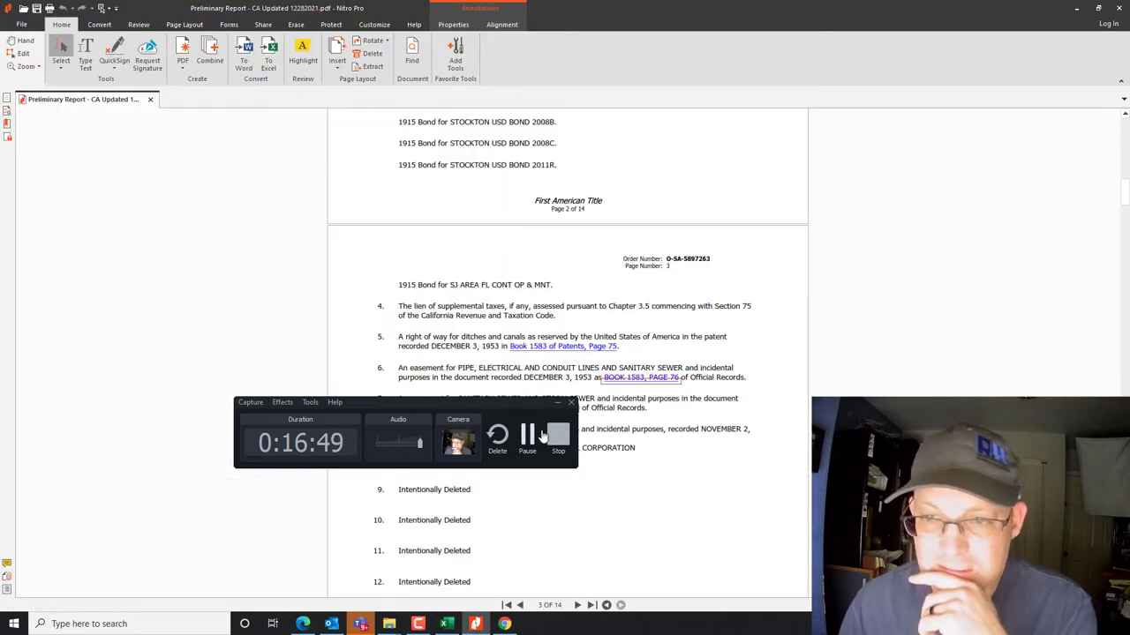
left_click_drag(487, 405, 304, 232)
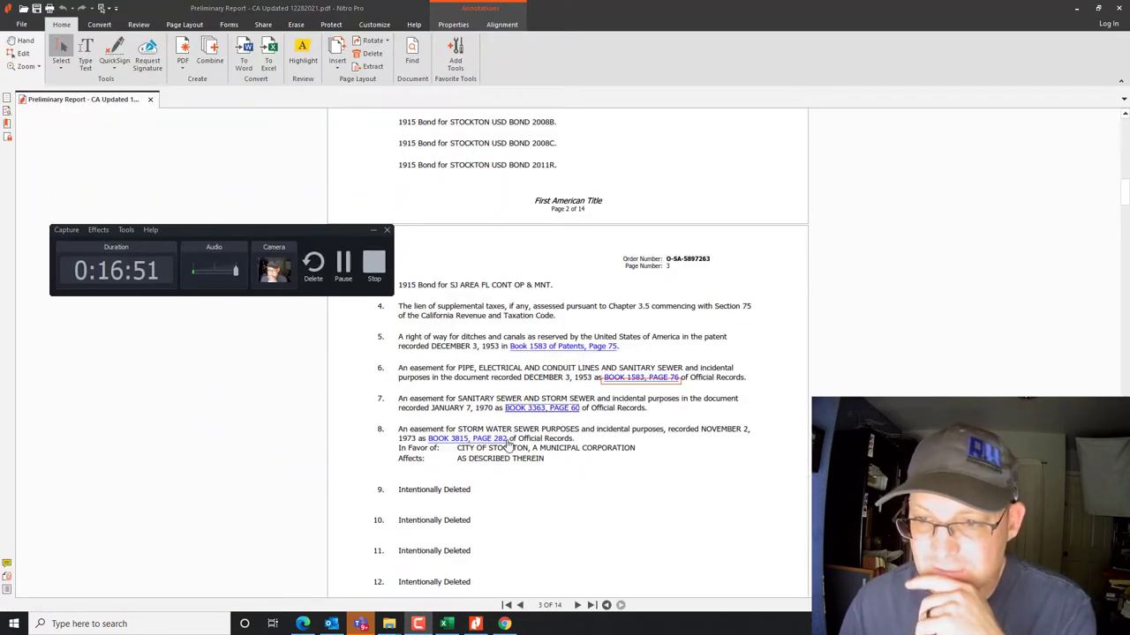
scroll(511, 431, "down", 1)
scroll(511, 430, "down", 1)
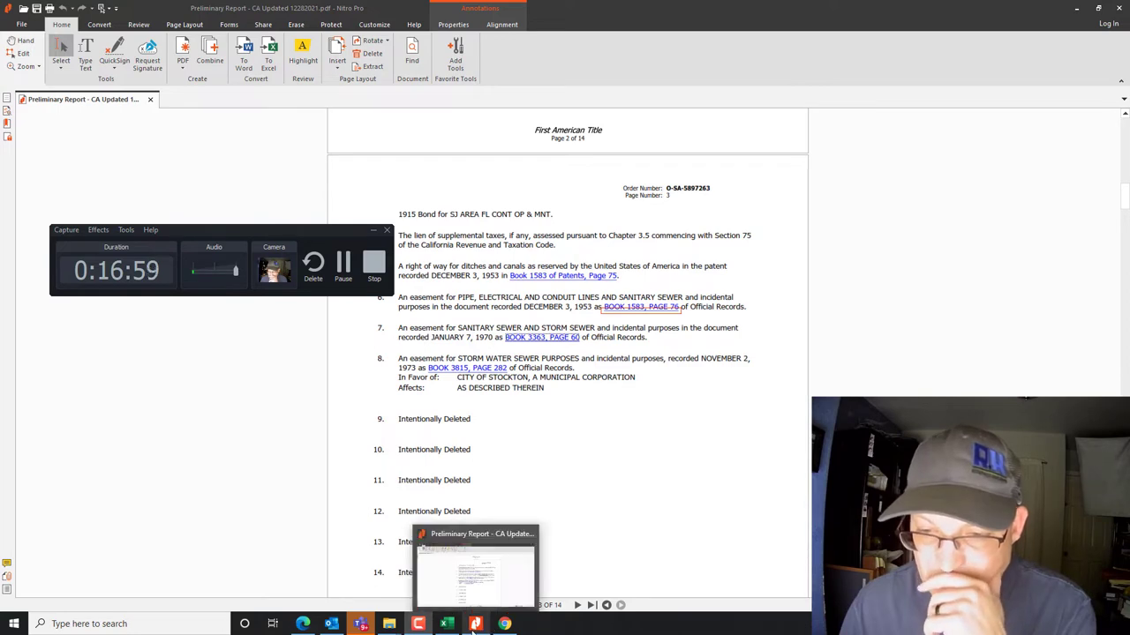
left_click(446, 624)
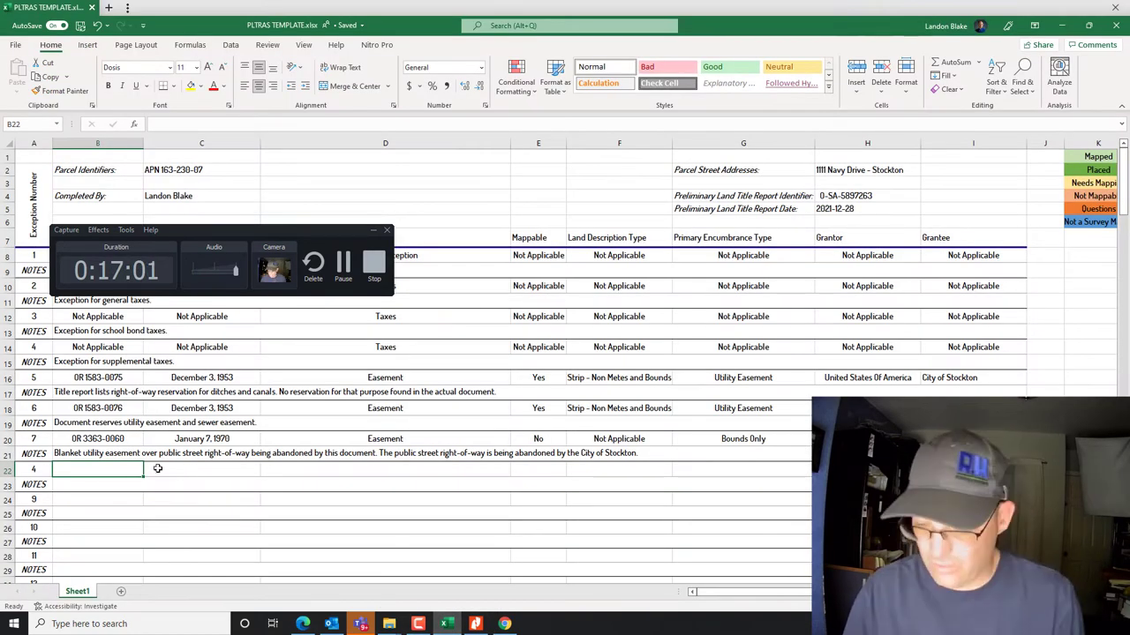
Enter OR 3815-0282 as exception 8's document identifier.
type("RO")
key("BackSpace")
key("BackSpace")
type("OP")
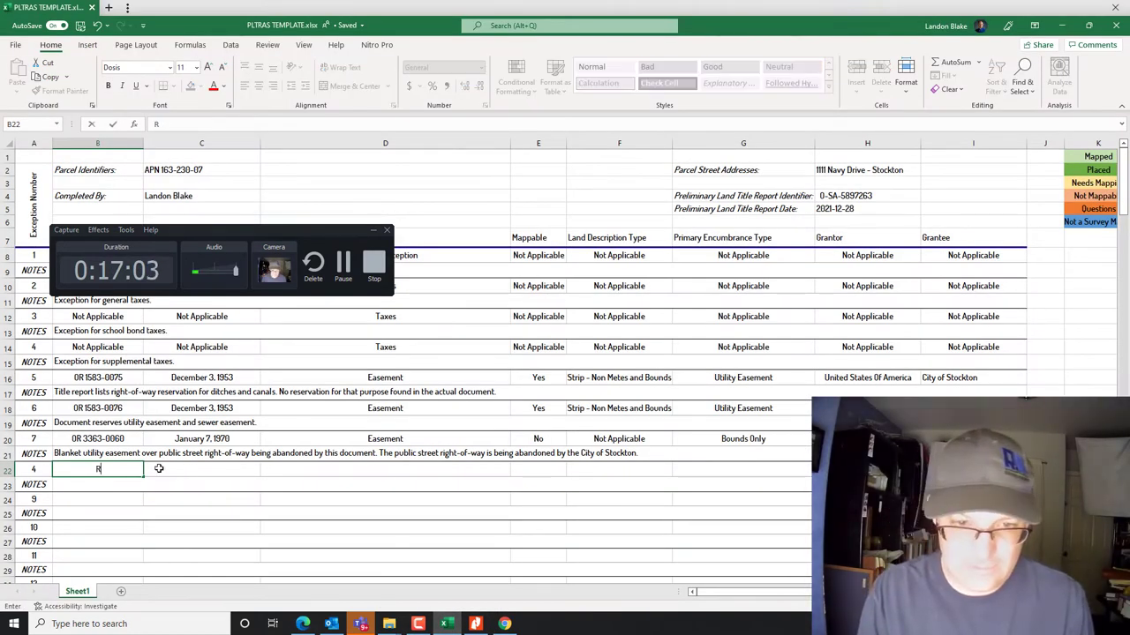
type("R 3815-0")
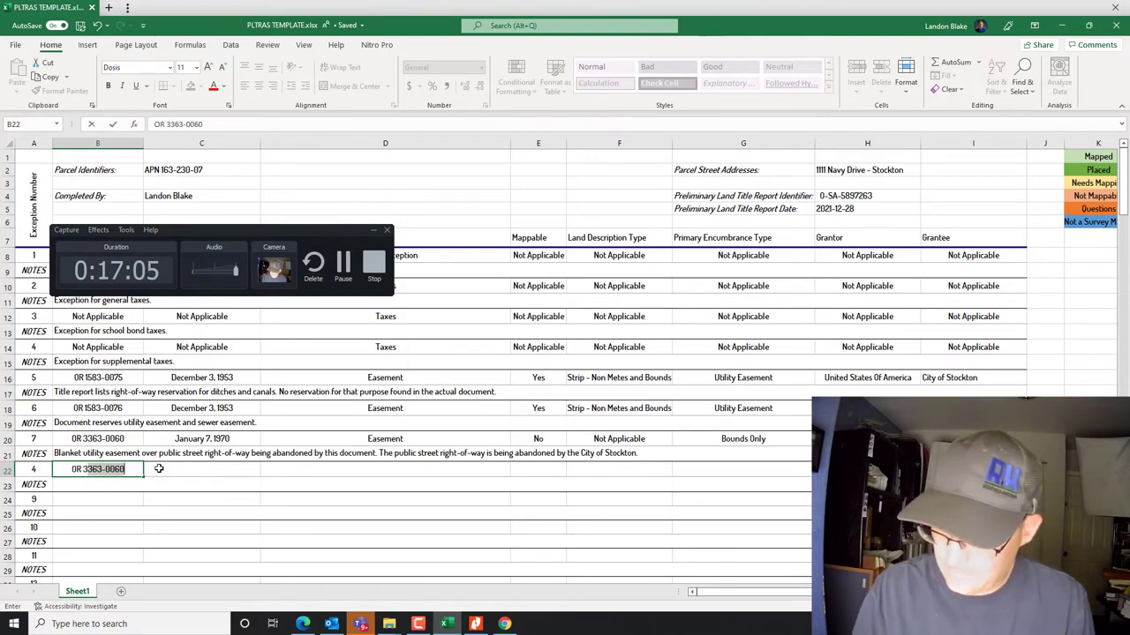
type("282")
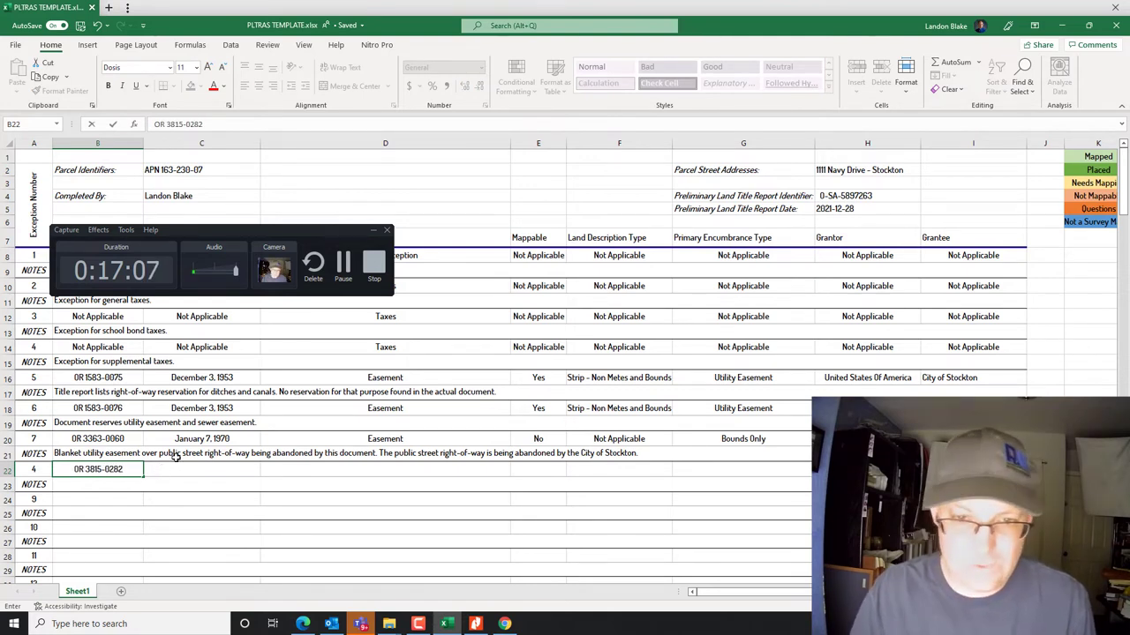
key("Tab")
left_click(475, 624)
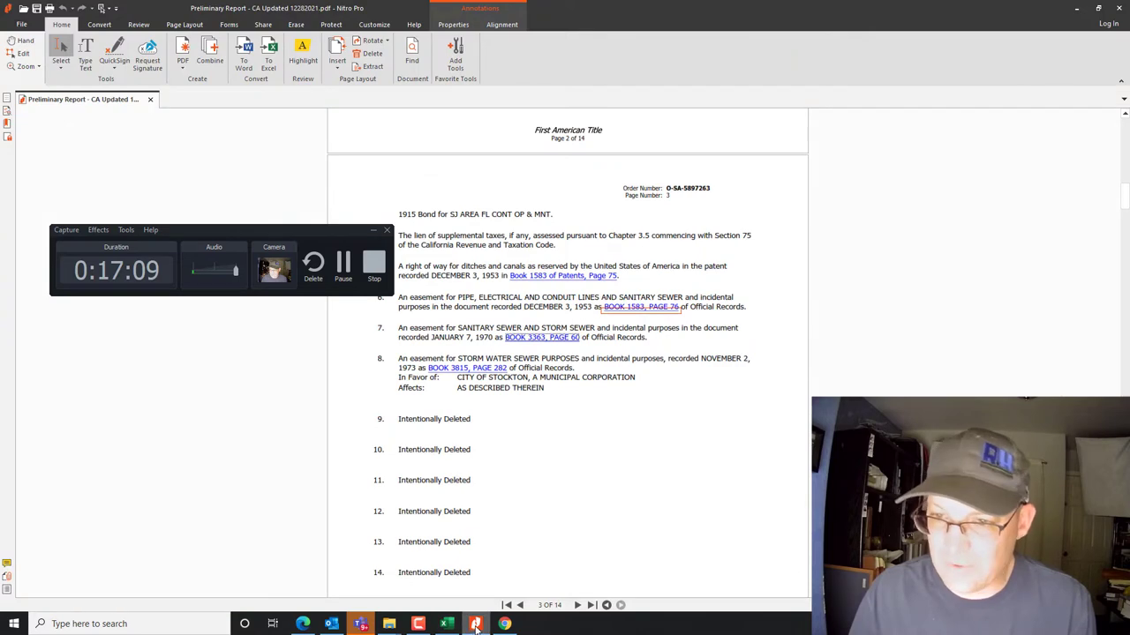
left_click(475, 624)
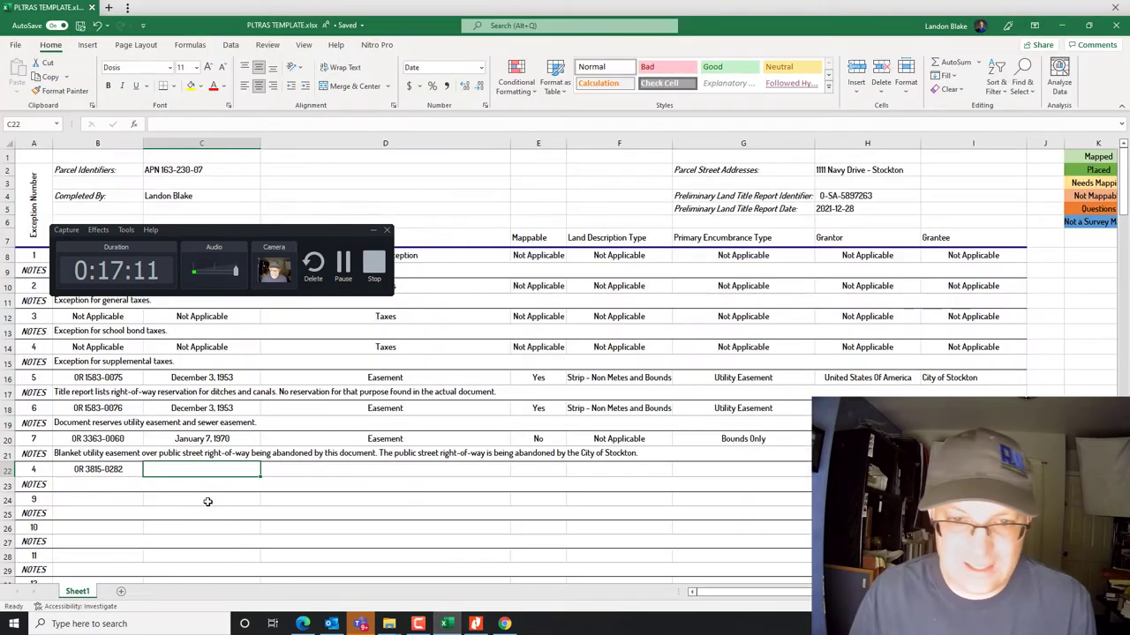
Fill in date November 2, 1973, type Easement, and Utility Easement copied from G18 into G22.
type("Nove")
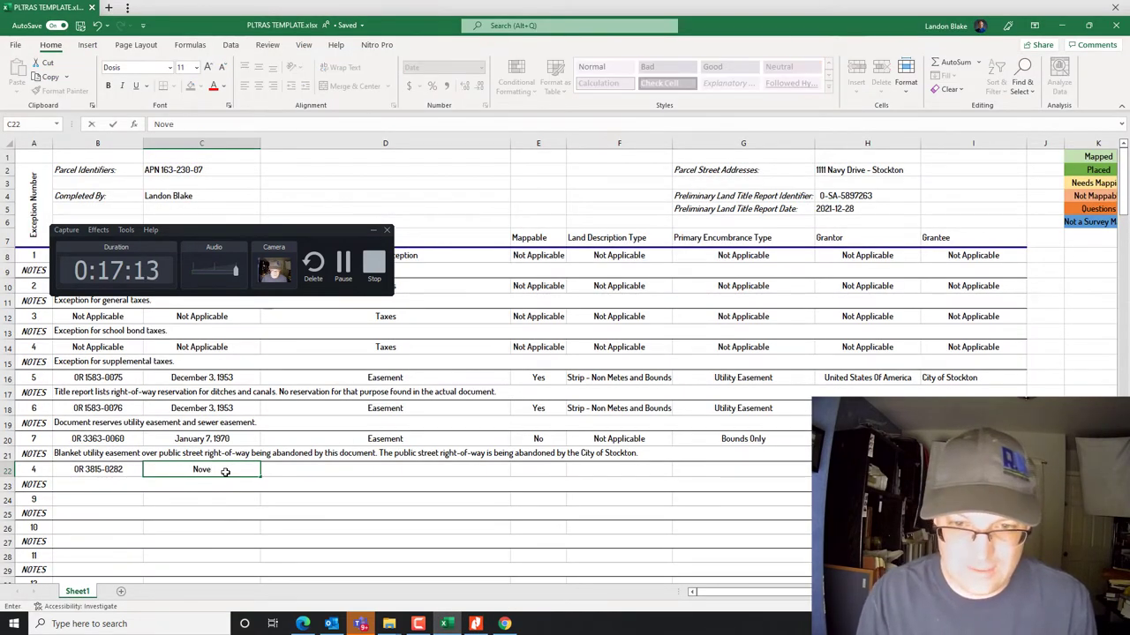
type("mber 2, 1973")
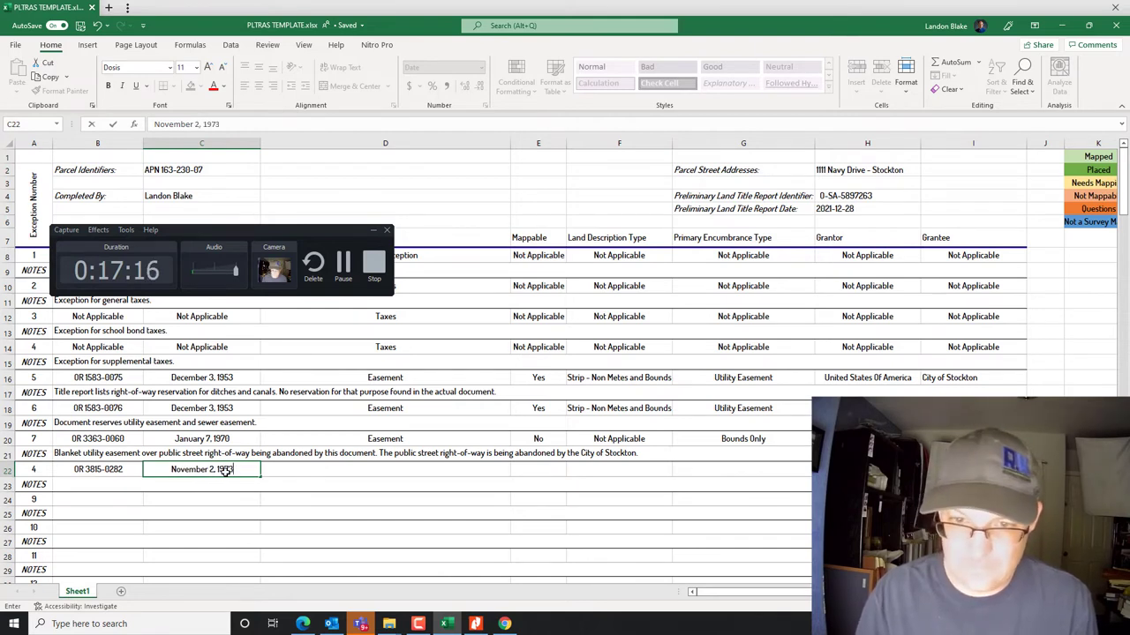
key("Tab")
type("Easement")
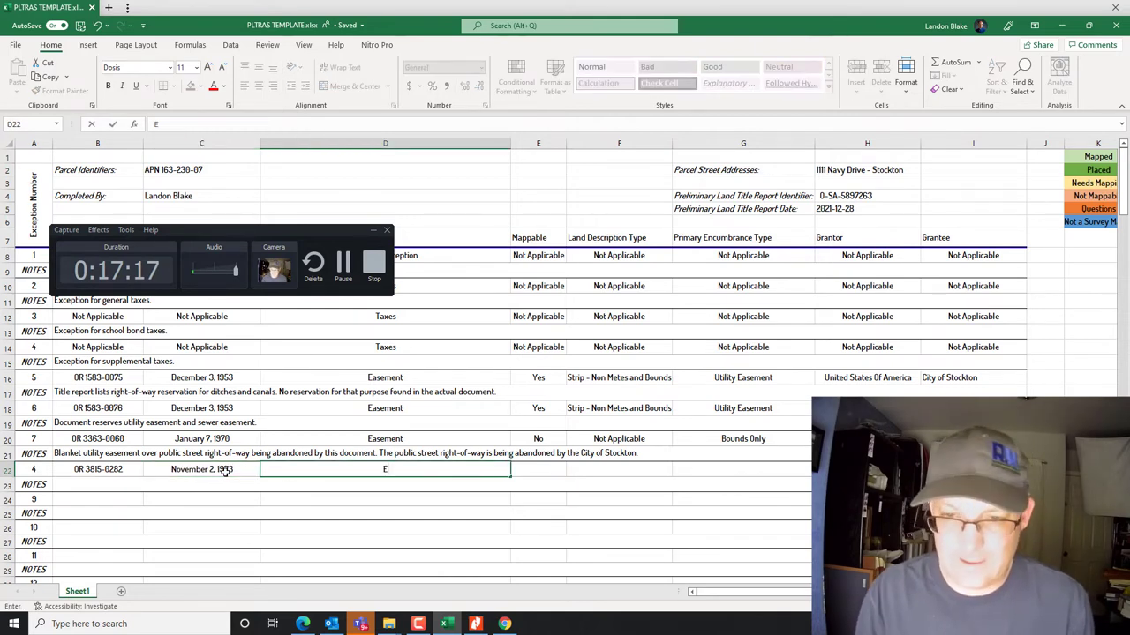
left_click(746, 408)
key("ctrl+c")
left_click(755, 469)
key("ctrl+v")
Enter City of Stockton as exception 8's grantee and bring the title report back.
left_click(474, 624)
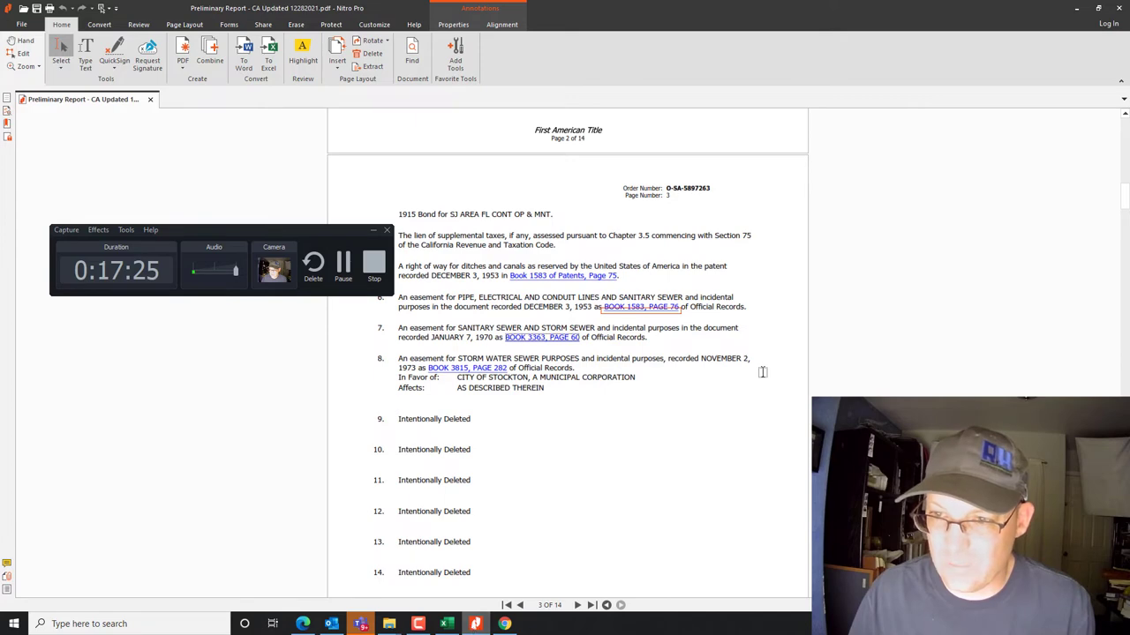
left_click(477, 624)
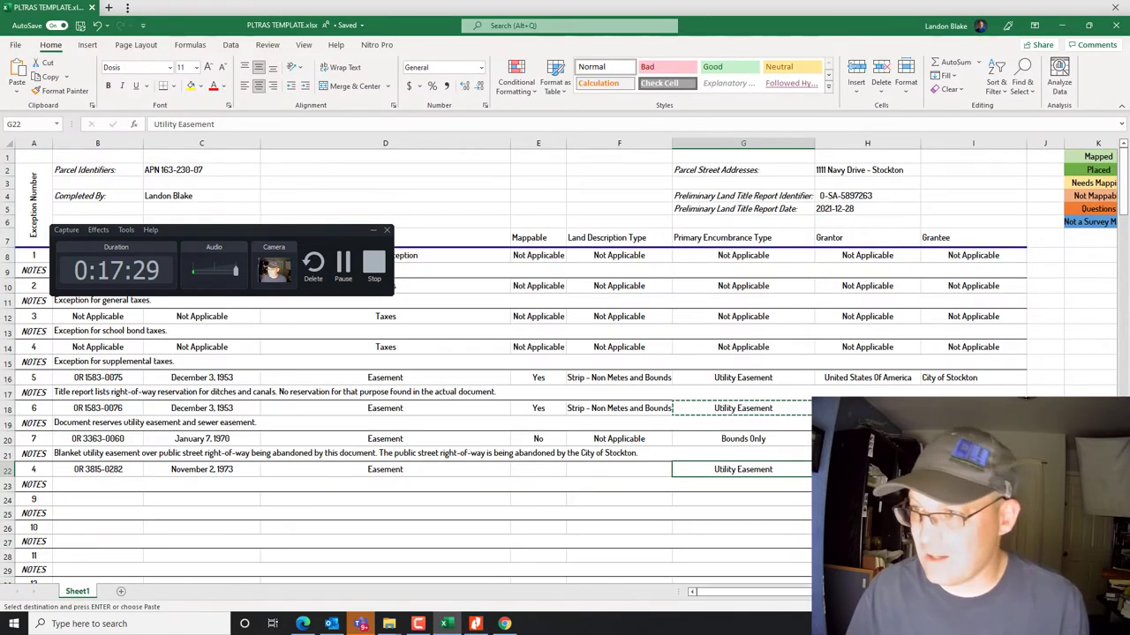
type("City of Stockton")
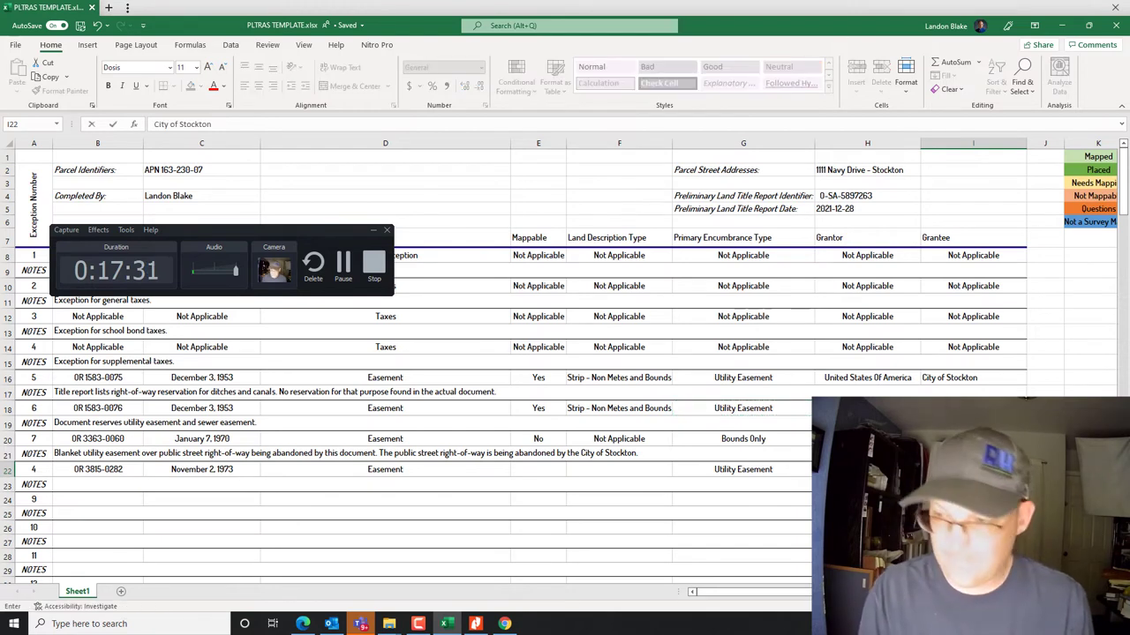
key("Return")
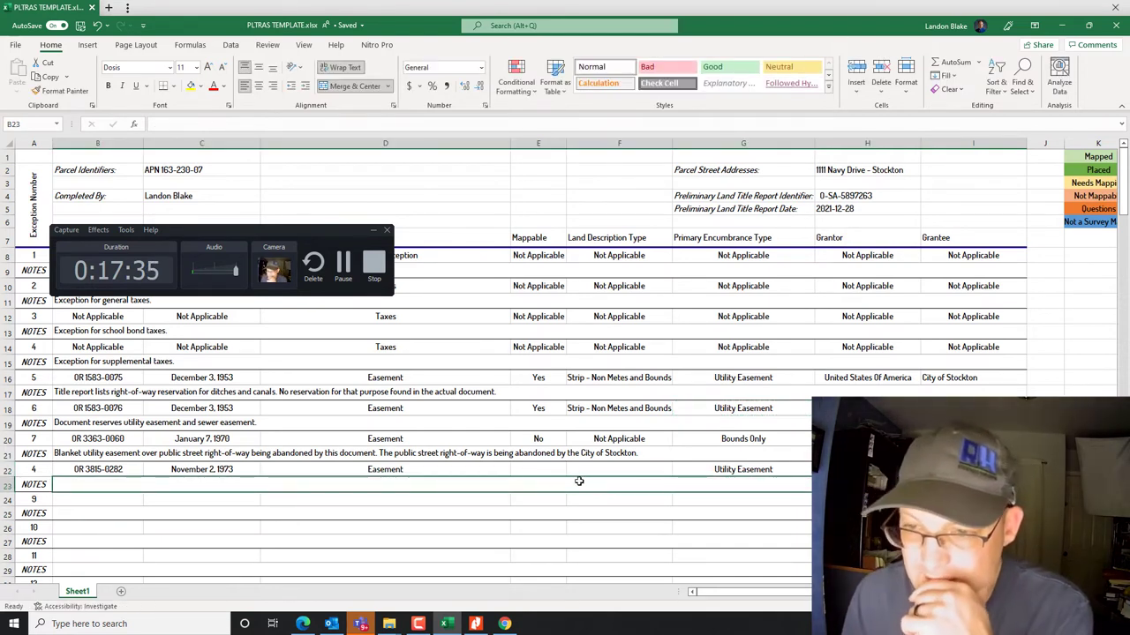
left_click(477, 624)
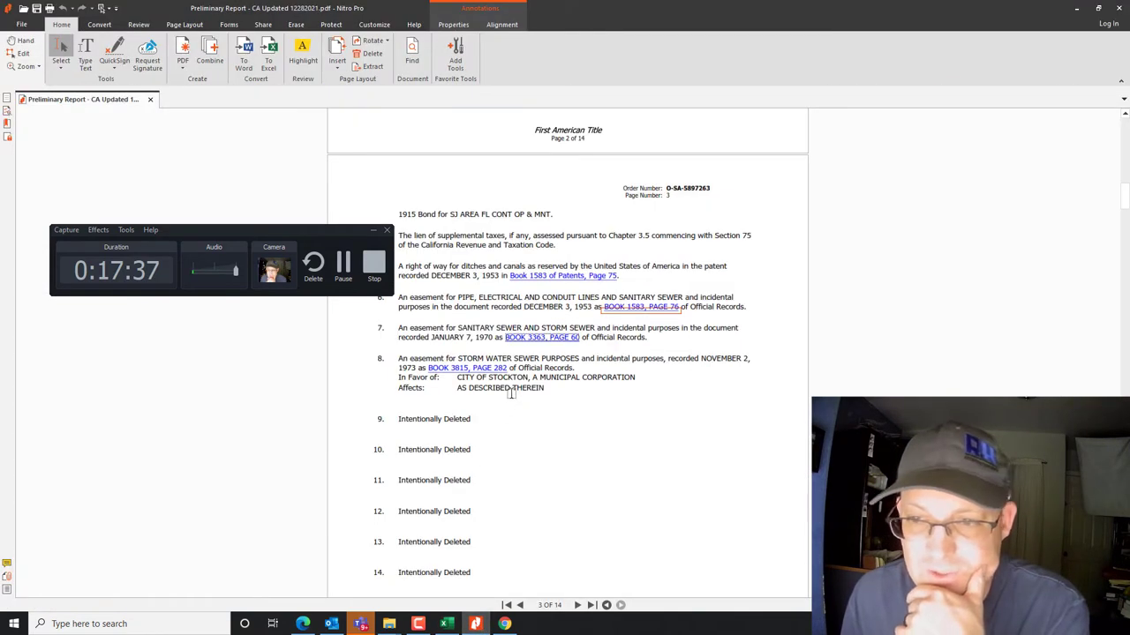
left_click(496, 370)
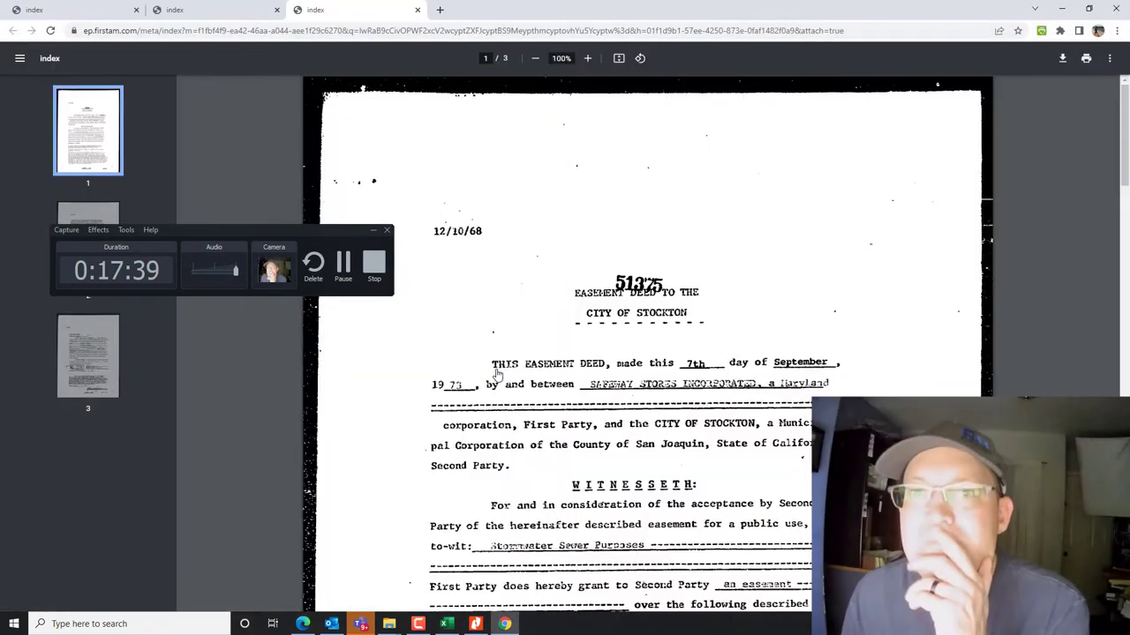
scroll(706, 400, "down", 1)
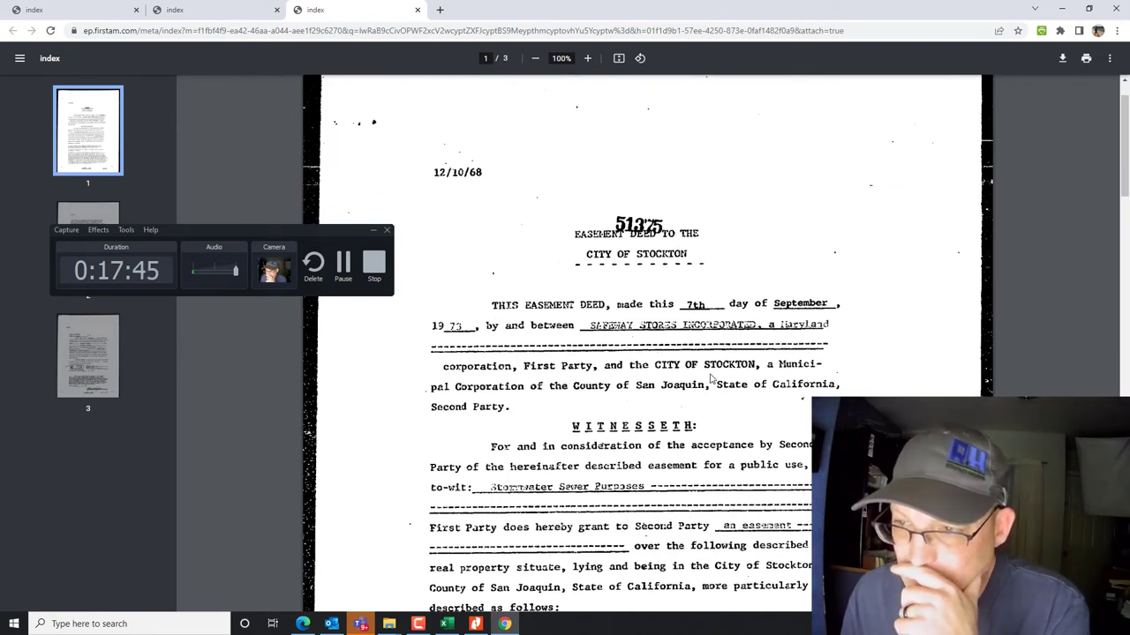
left_click(475, 624)
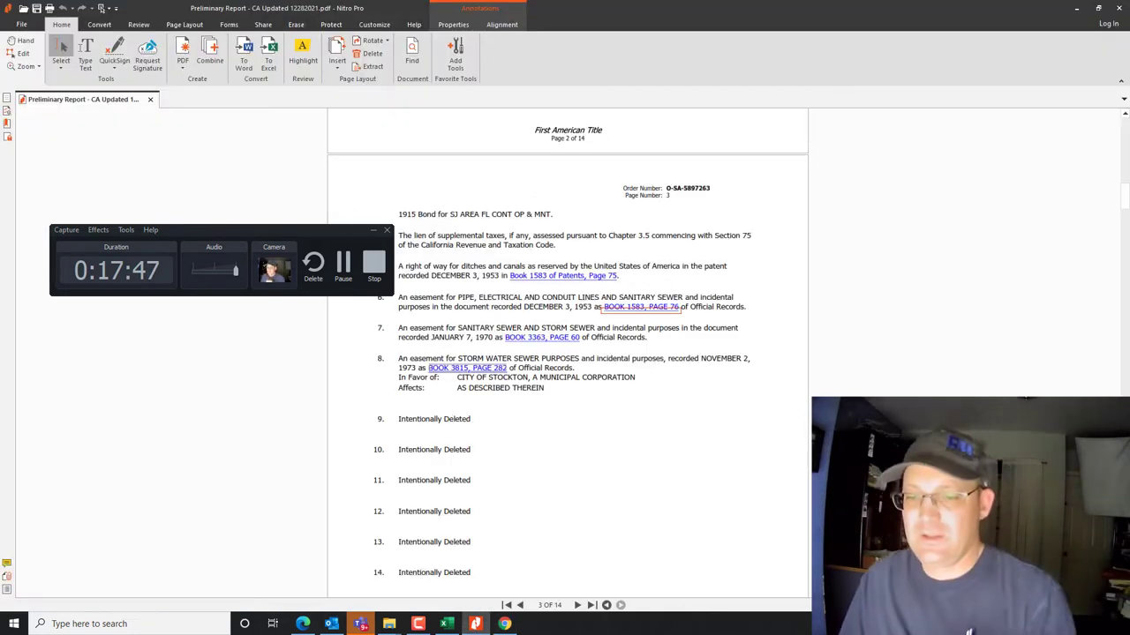
Enter Safeway Stores Incorporated as exception 8's grantor in H22, then return to the title report.
left_click(446, 624)
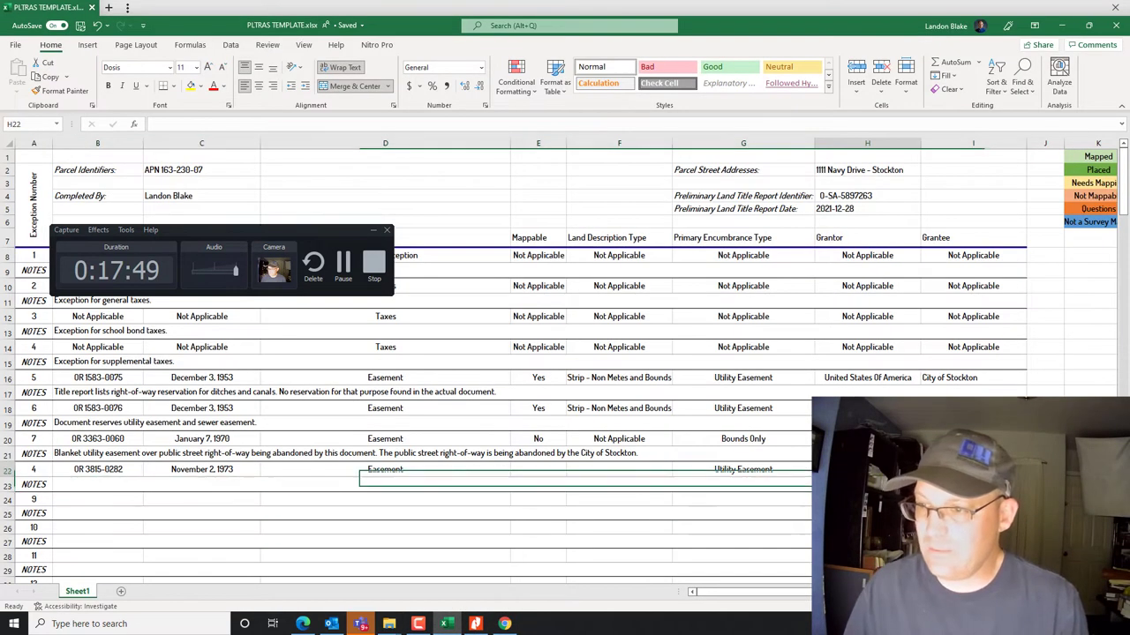
type("Safeway STores Incorporated")
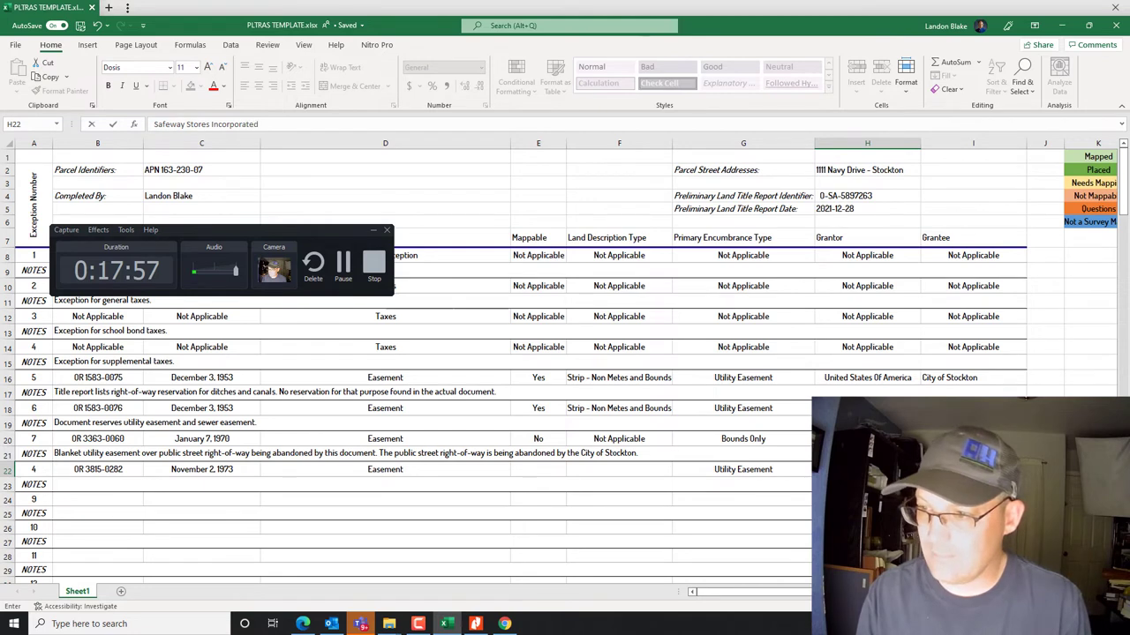
key("Return")
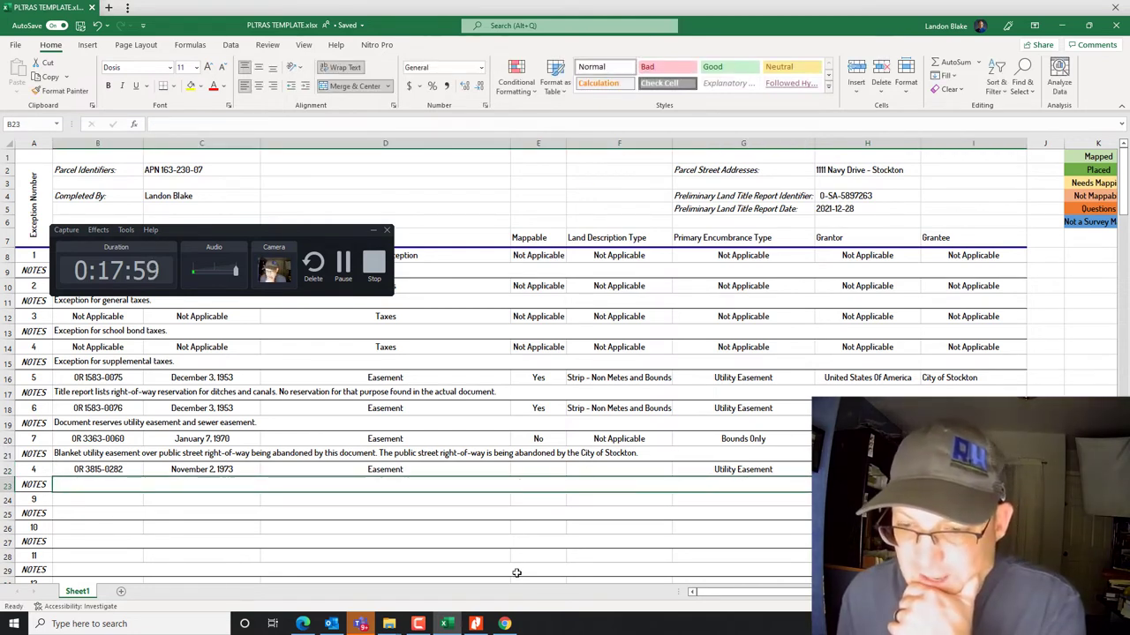
left_click(474, 624)
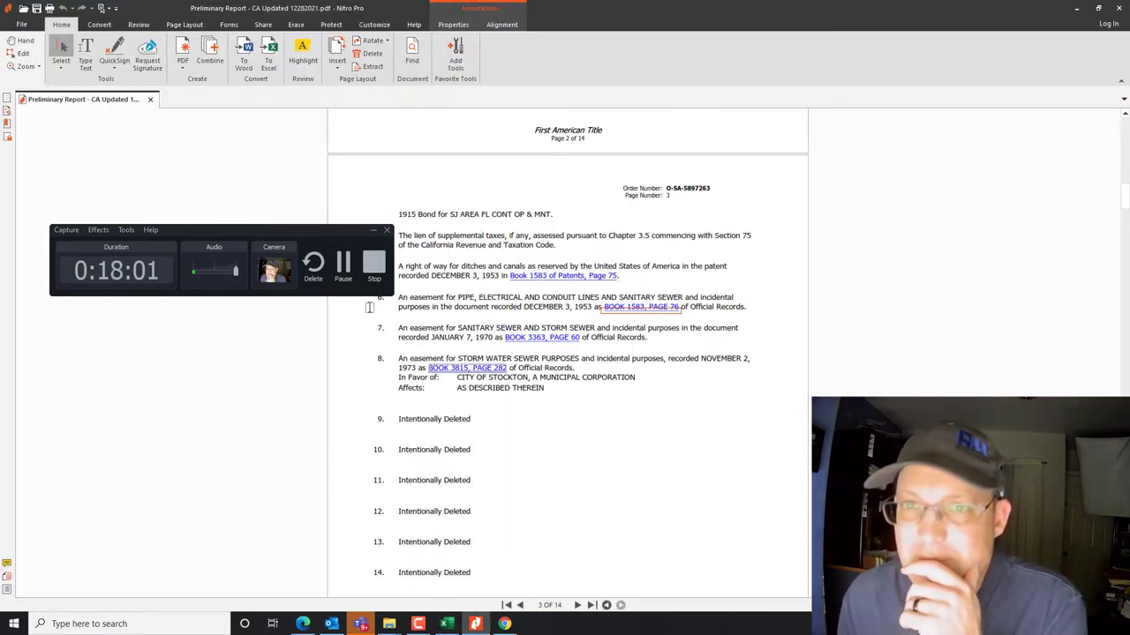
left_click(504, 624)
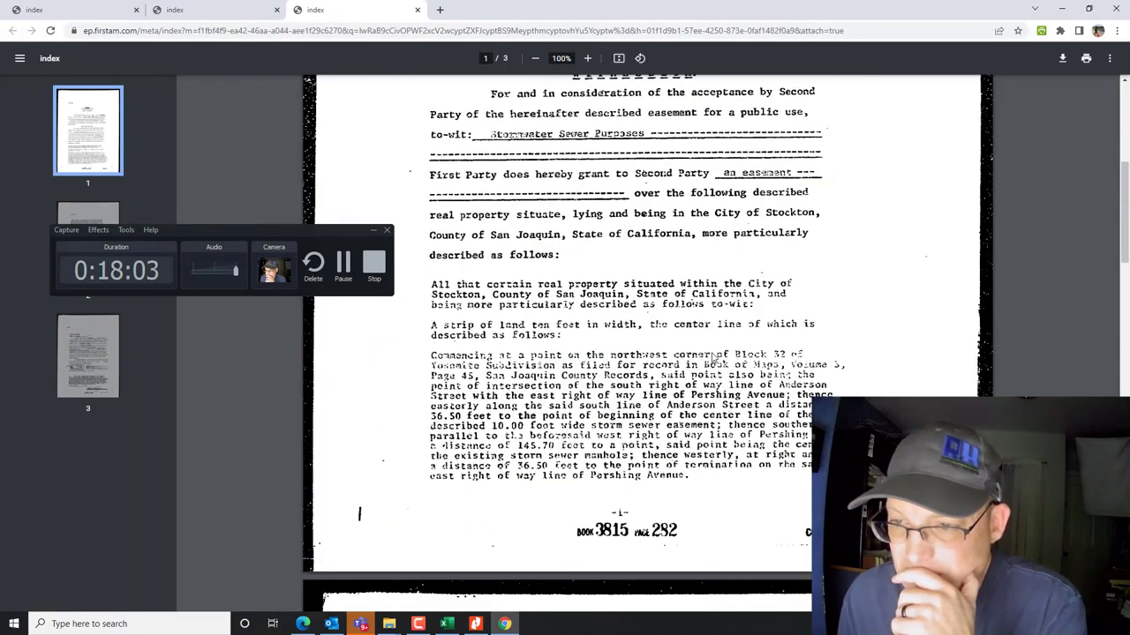
scroll(574, 290, "down", 3)
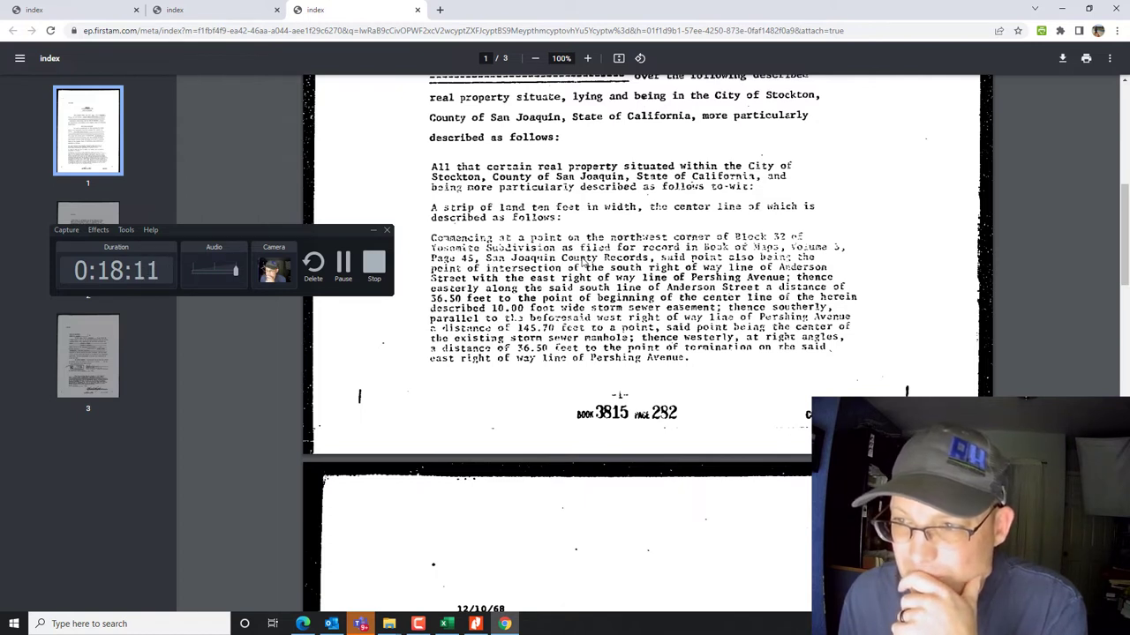
scroll(582, 262, "down", 5)
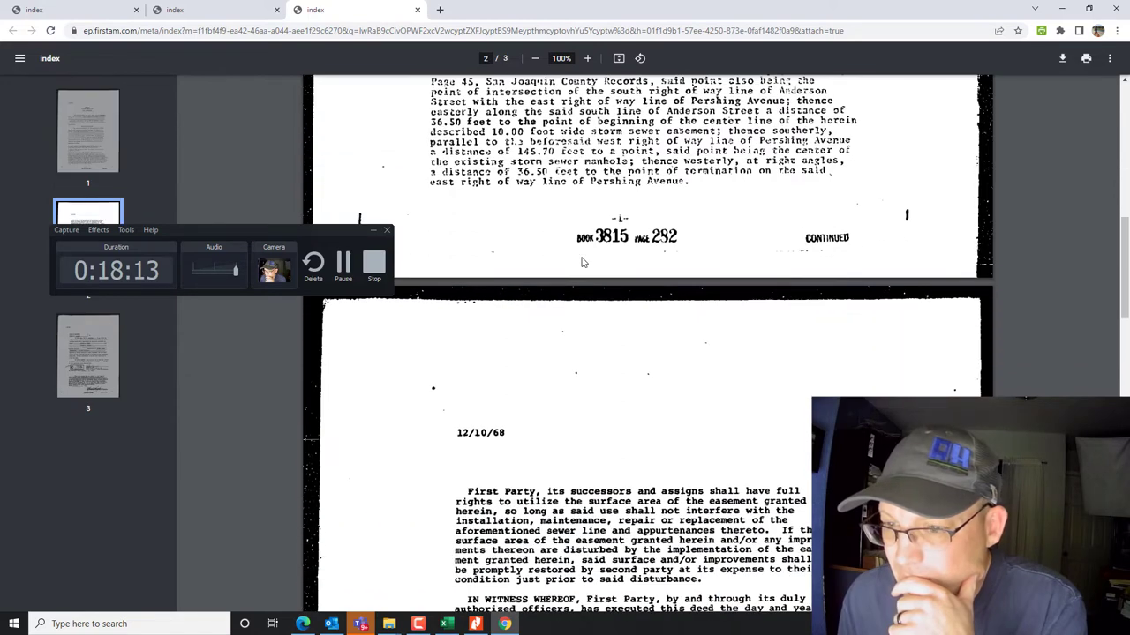
scroll(739, 266, "up", 6)
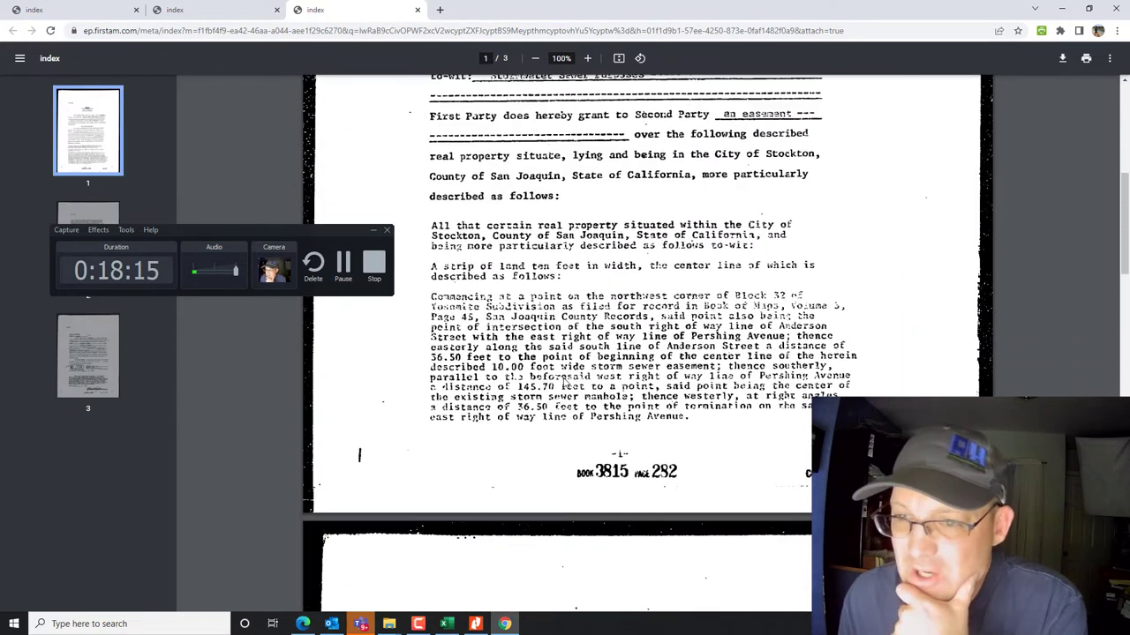
left_click(1061, 8)
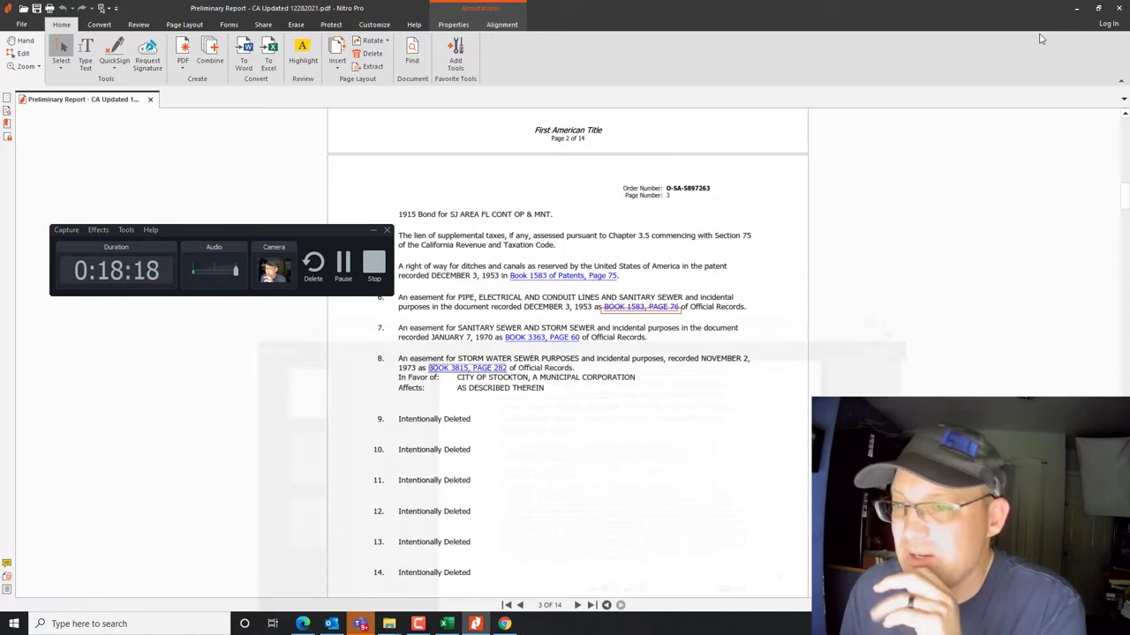
Set row 22's land description type to Strip - Metes and Bounds and Mappable to Yes.
left_click(447, 627)
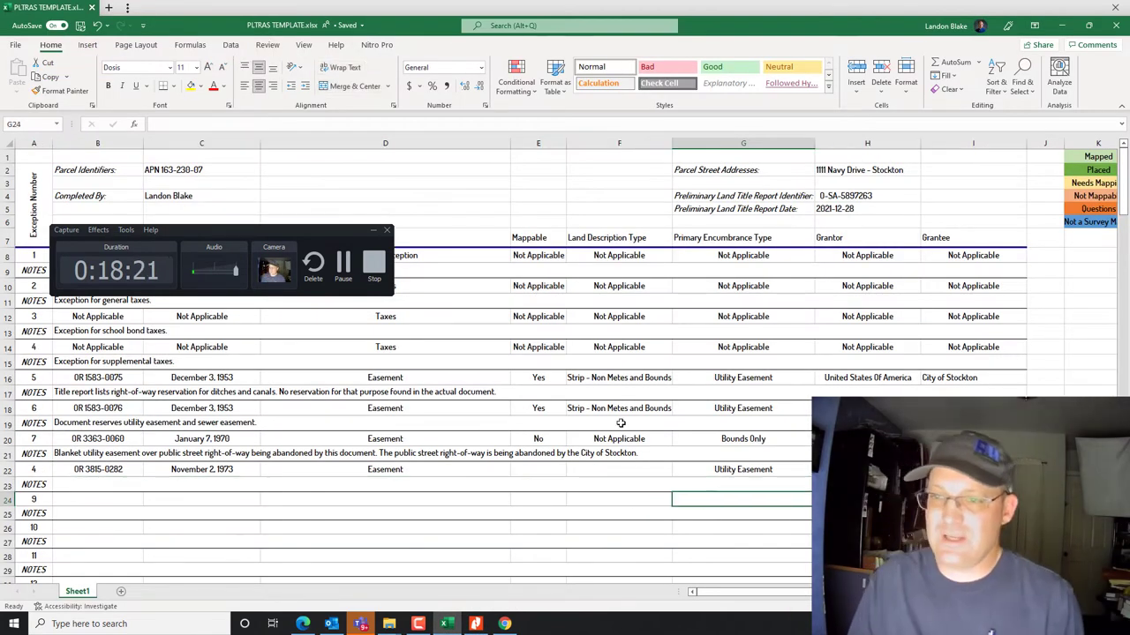
left_click(624, 411)
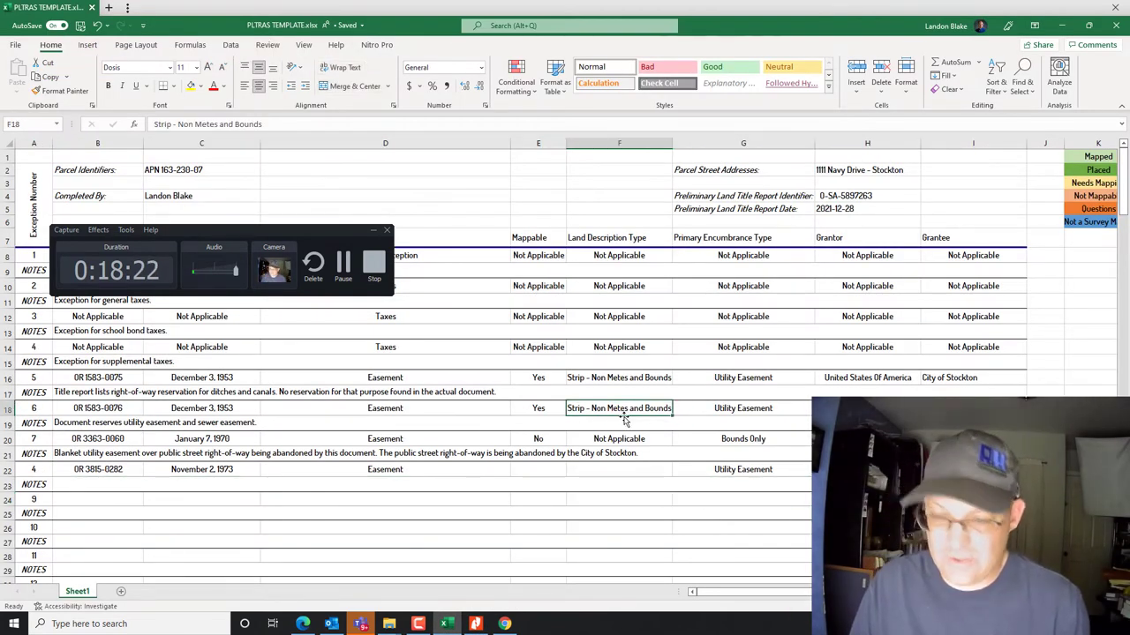
left_click(608, 471)
type("Strip")
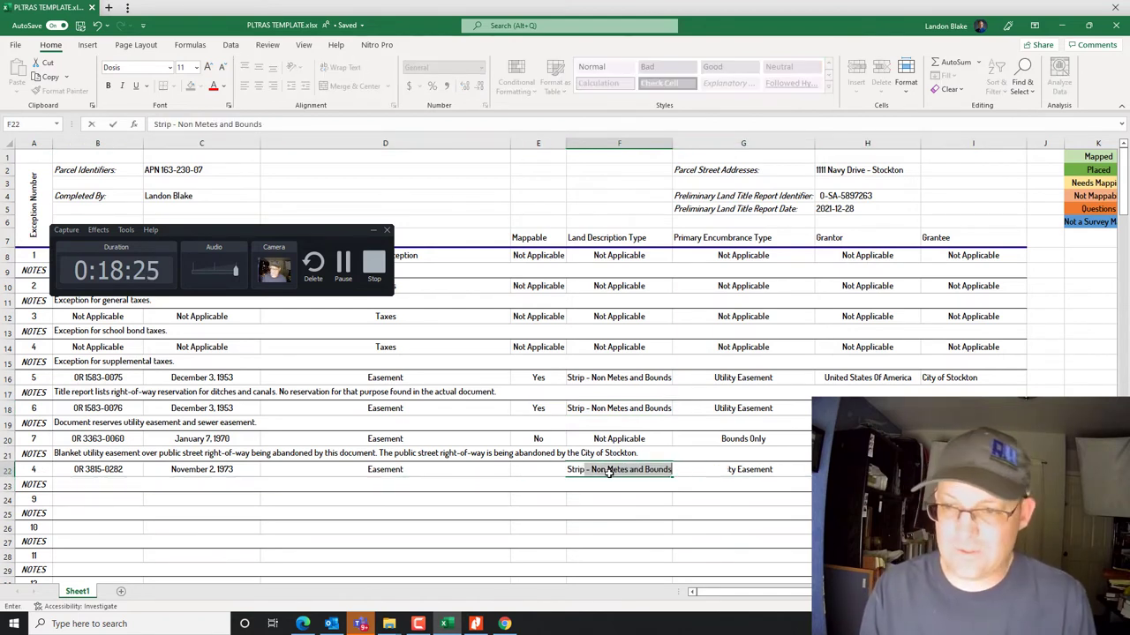
type(" - Metes and Bounds")
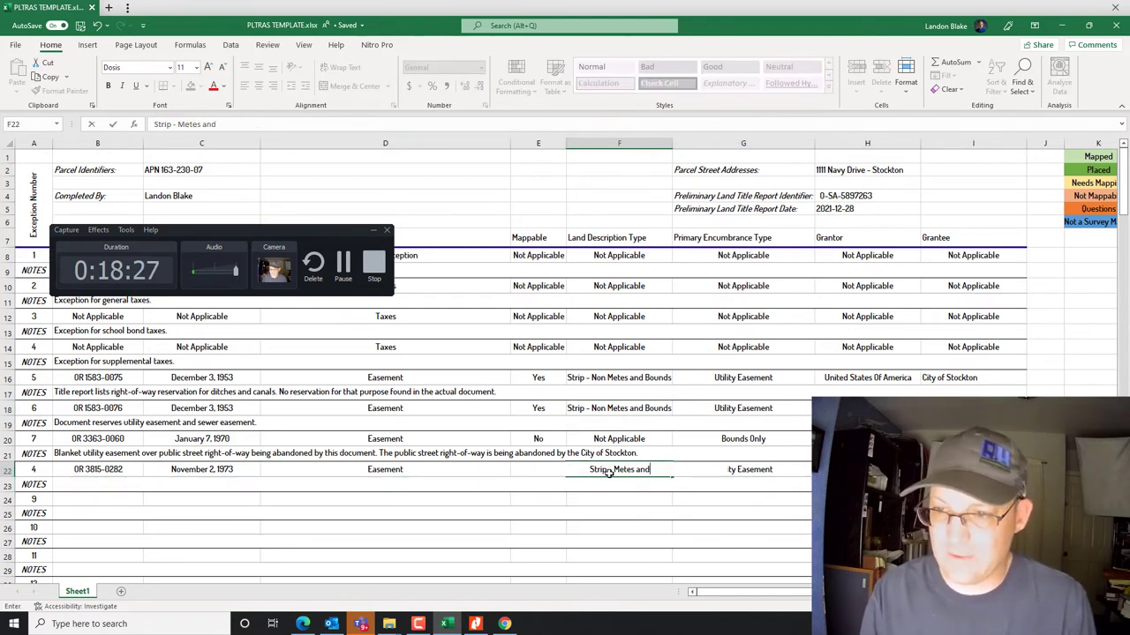
key("Return")
left_click(533, 471)
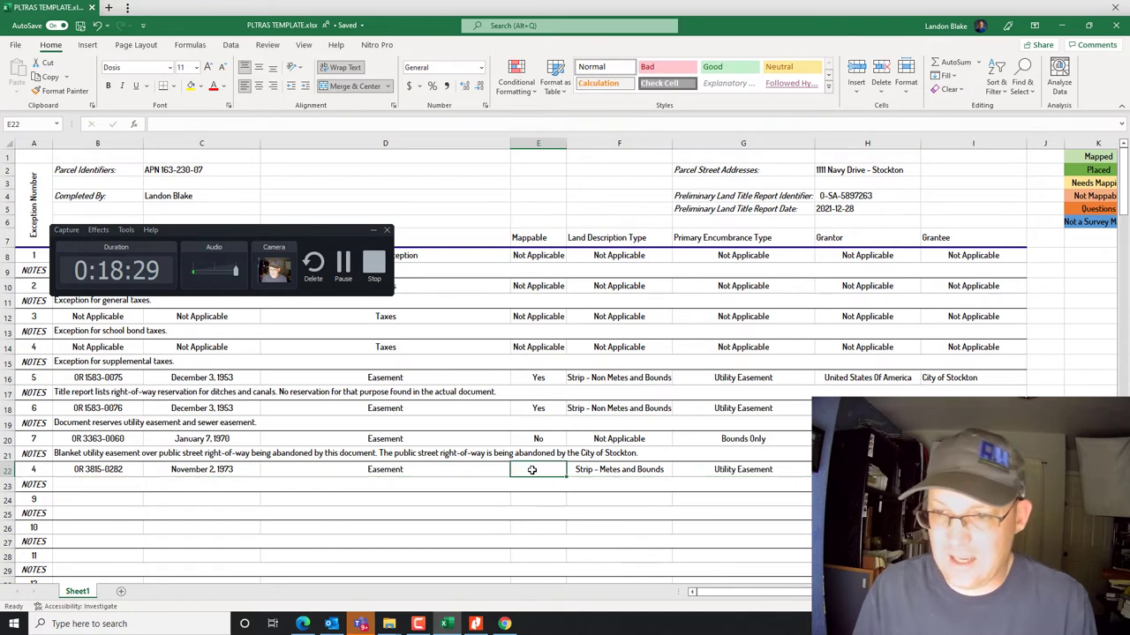
type("Yes")
key("Return")
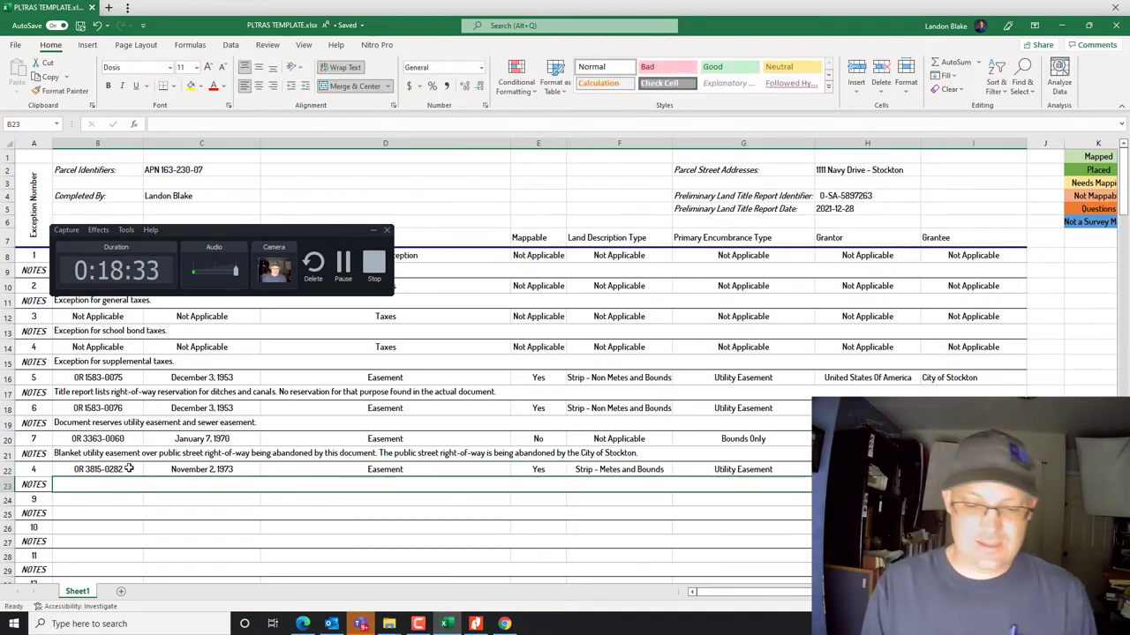
Write the note 'Storm and sewer easement granted to the city of Stockton.' in B23.
type("Utility easement grante")
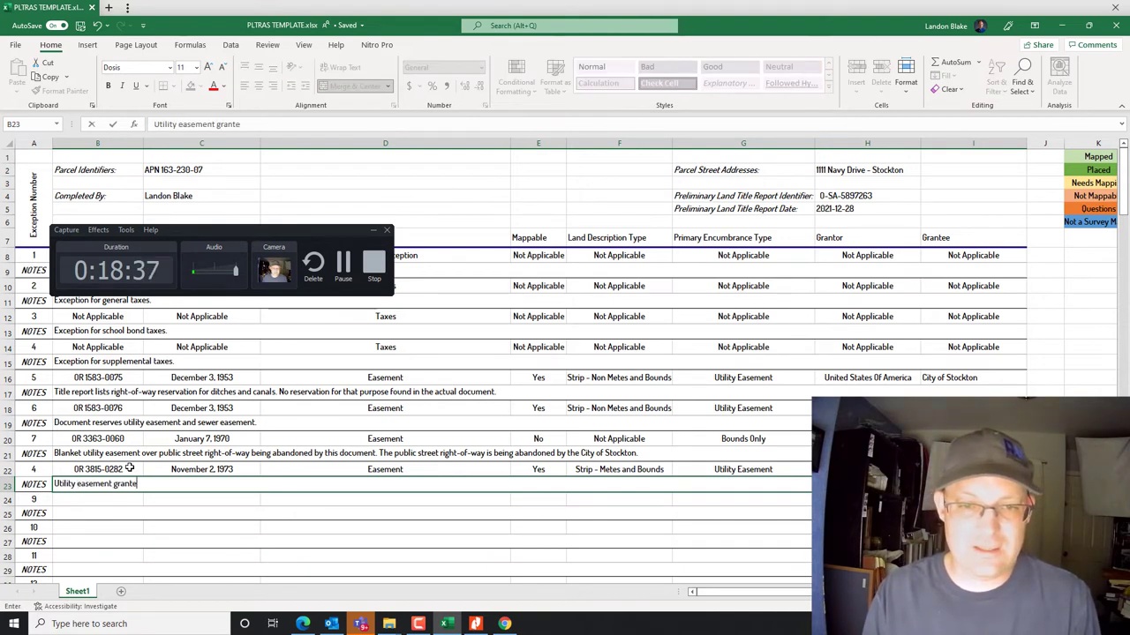
type("d to the city of Stockton.")
double_click(70, 485)
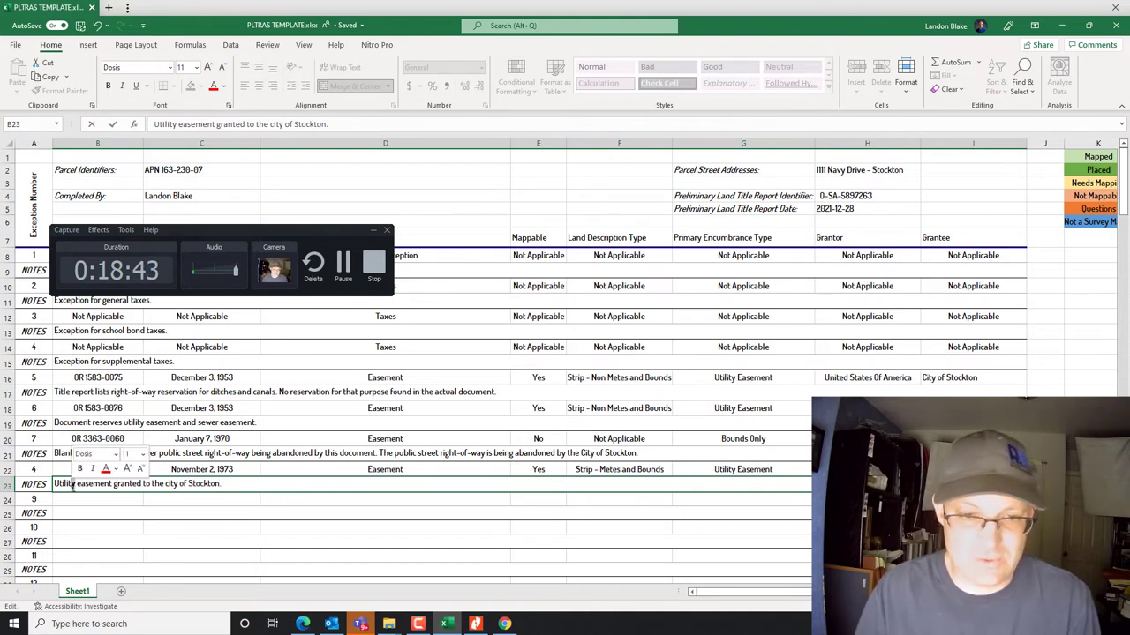
type("Storm and s")
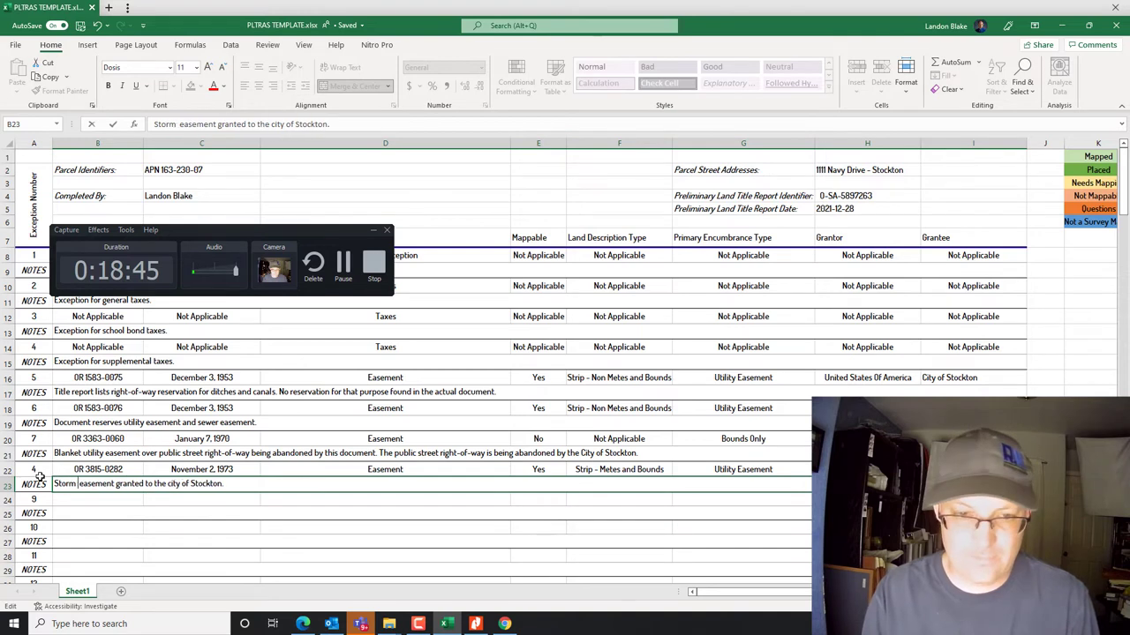
type("ewer")
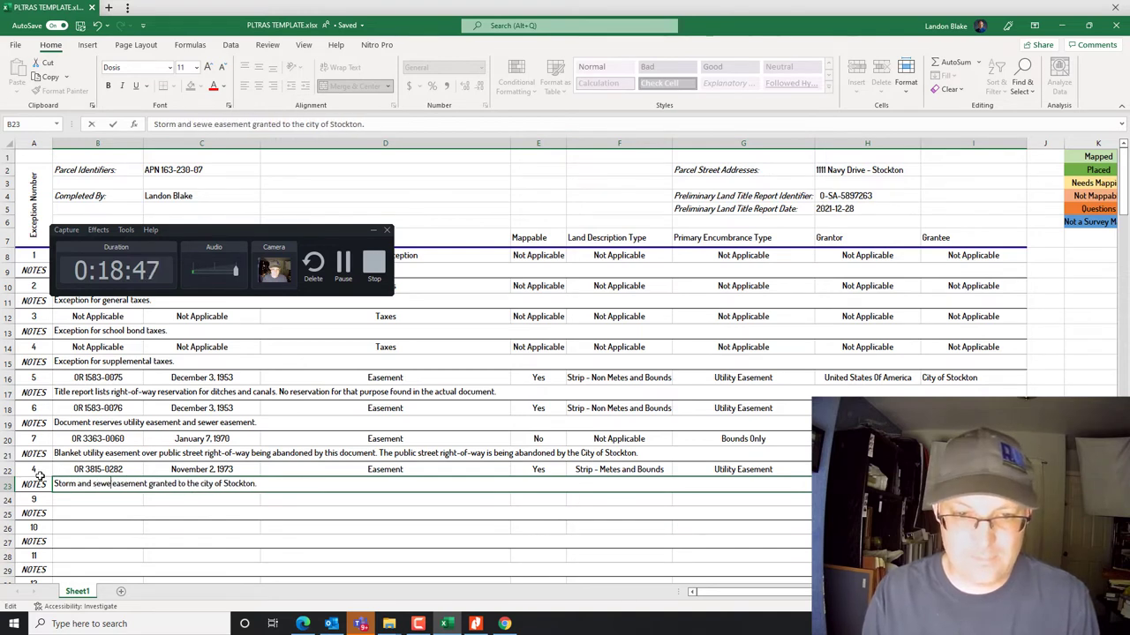
left_click(275, 528)
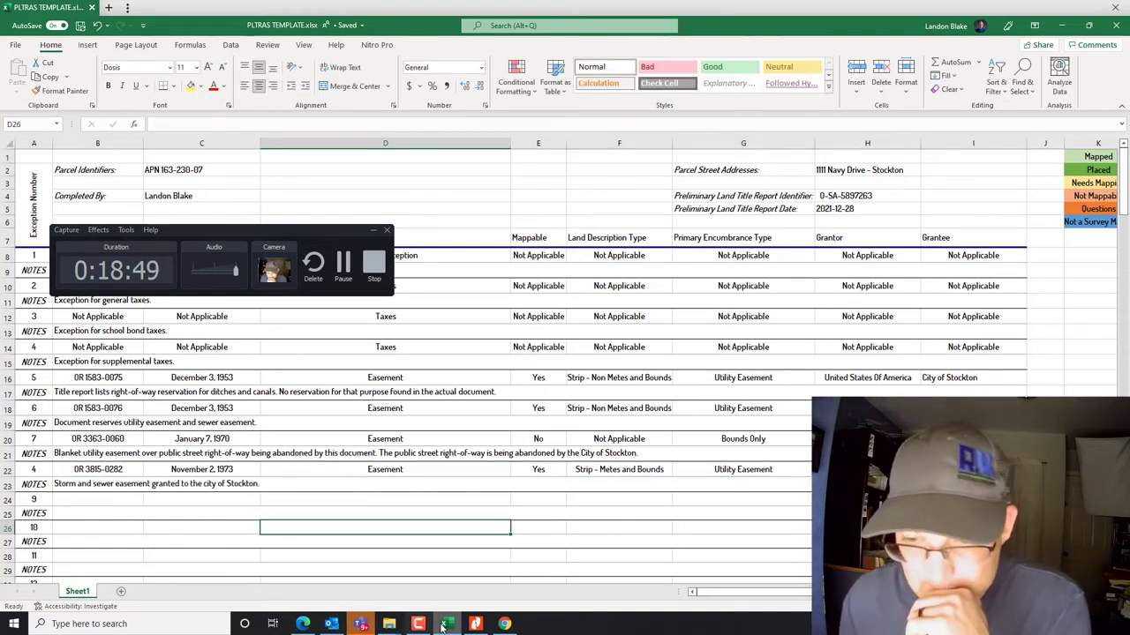
left_click(475, 624)
scroll(523, 382, "down", 3)
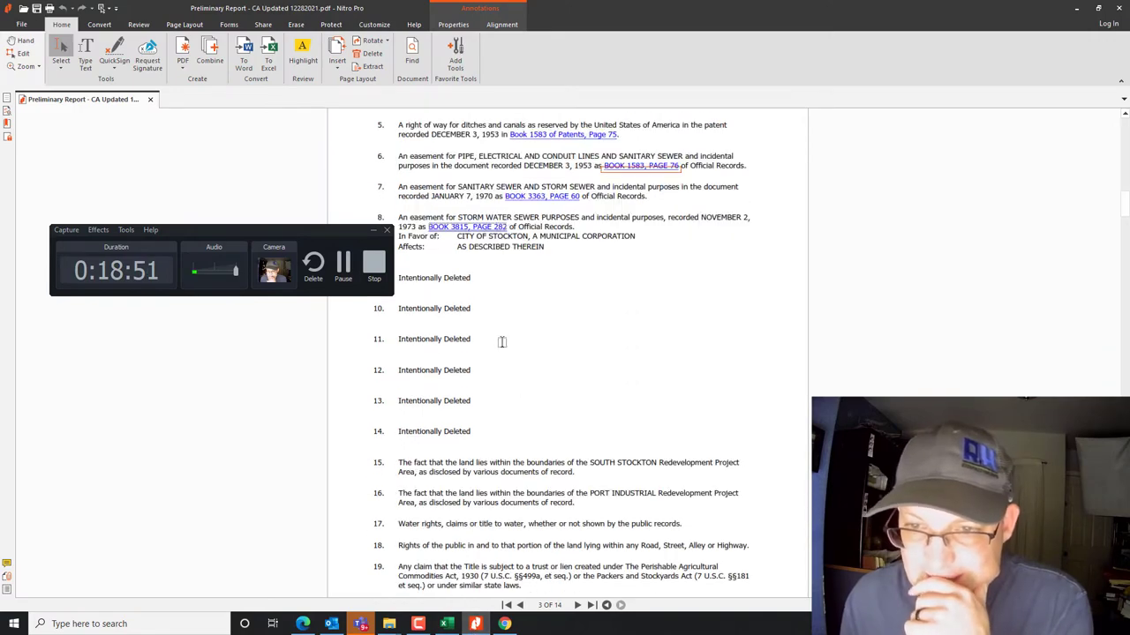
scroll(474, 408, "down", 15)
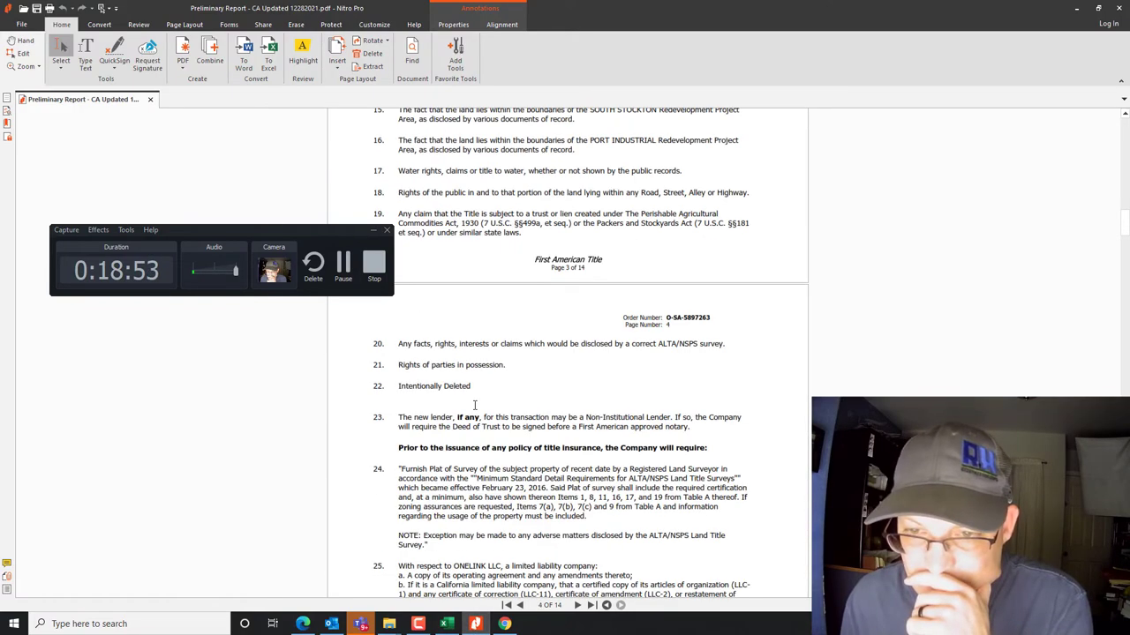
scroll(471, 404, "up", 12)
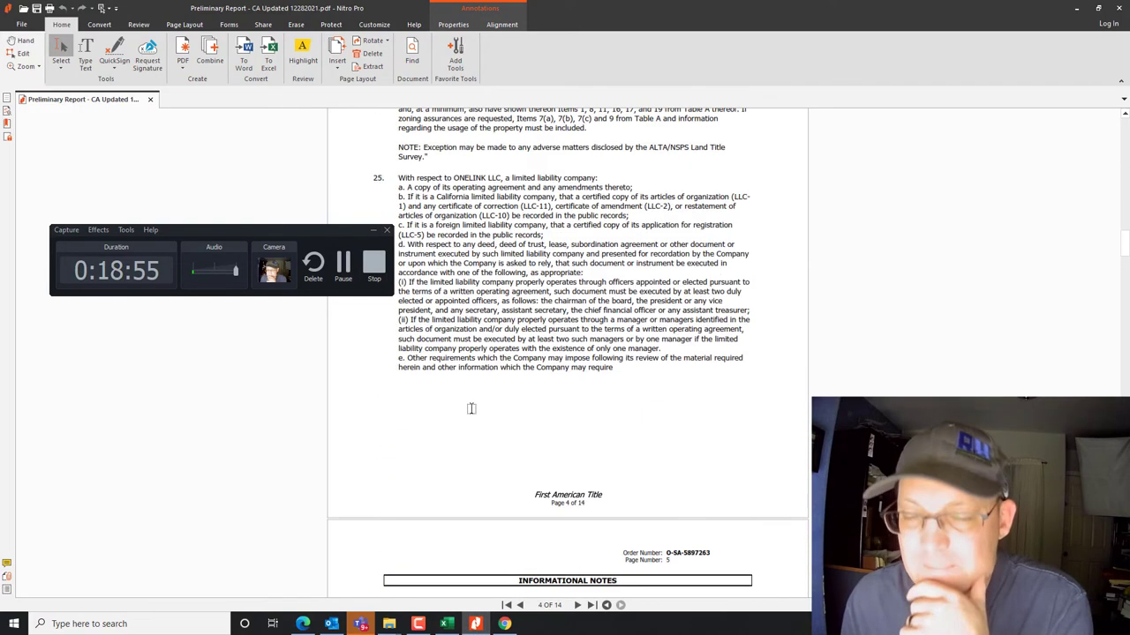
left_click(1078, 10)
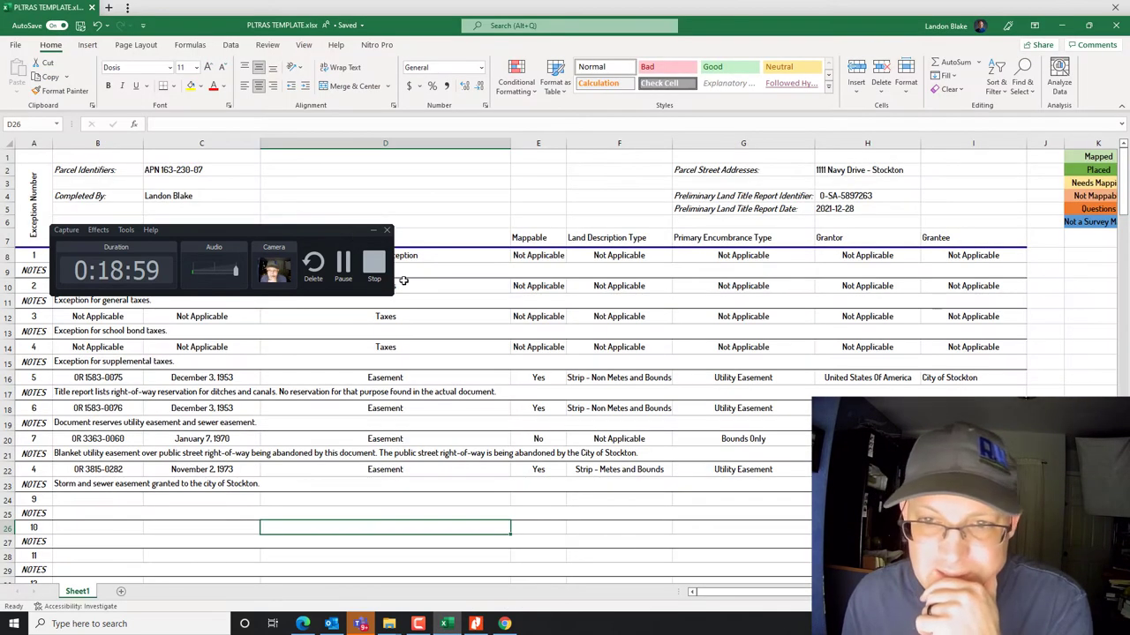
Try pasting exception 1's rows B8:I9 into row 24, dismissing the merged-cell and size warnings.
left_click(330, 232)
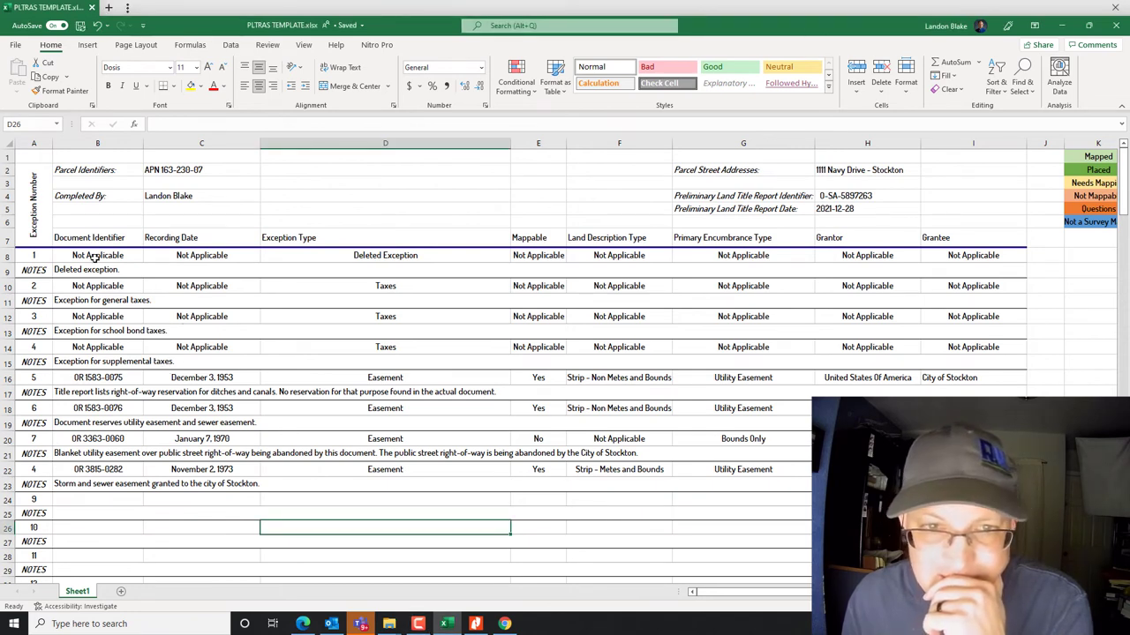
left_click_drag(66, 255, 774, 268)
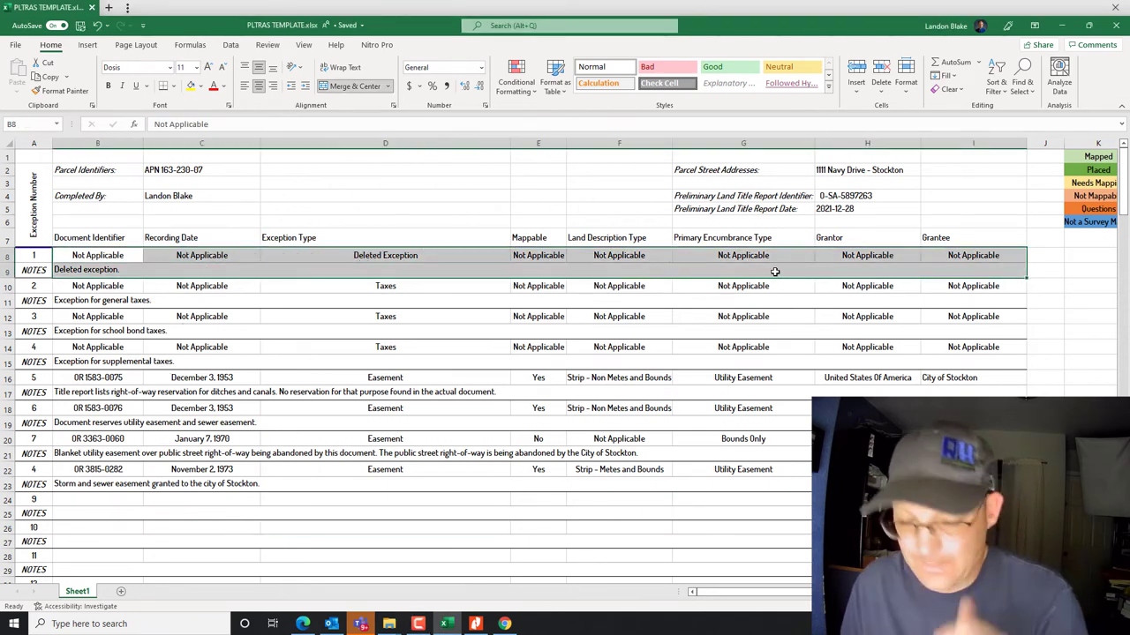
key("ctrl+c")
right_click(94, 500)
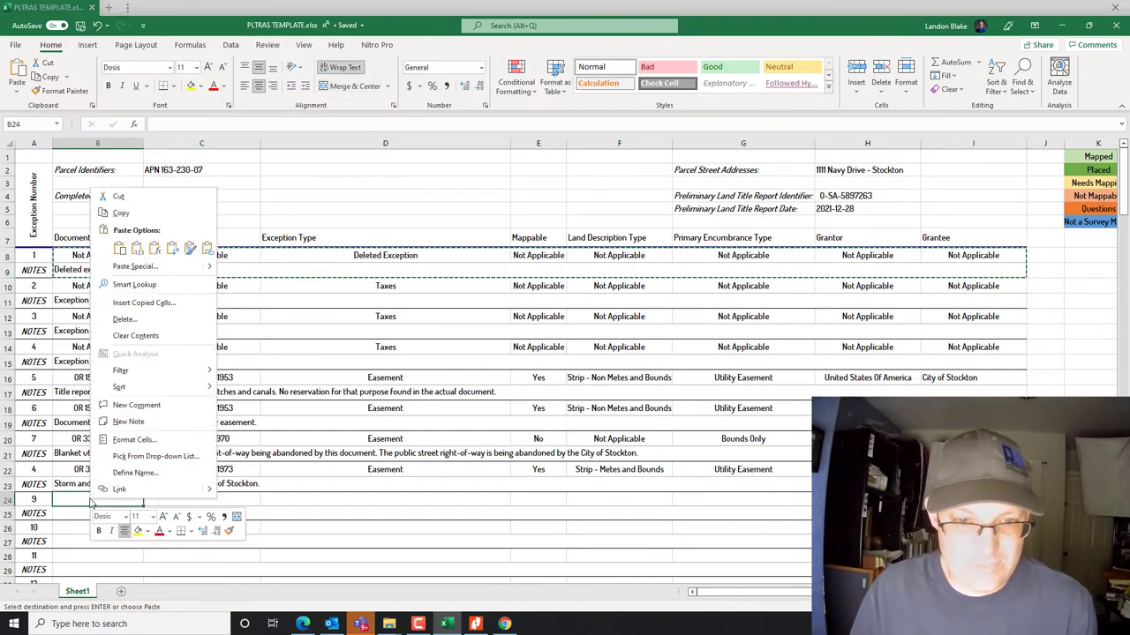
left_click(137, 248)
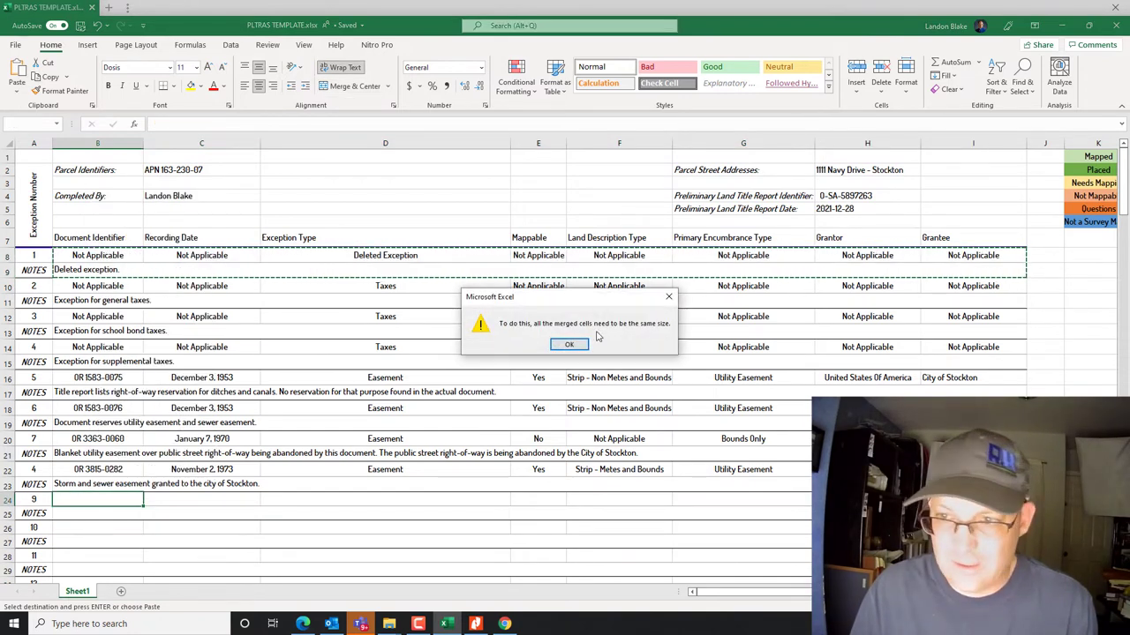
key("Return")
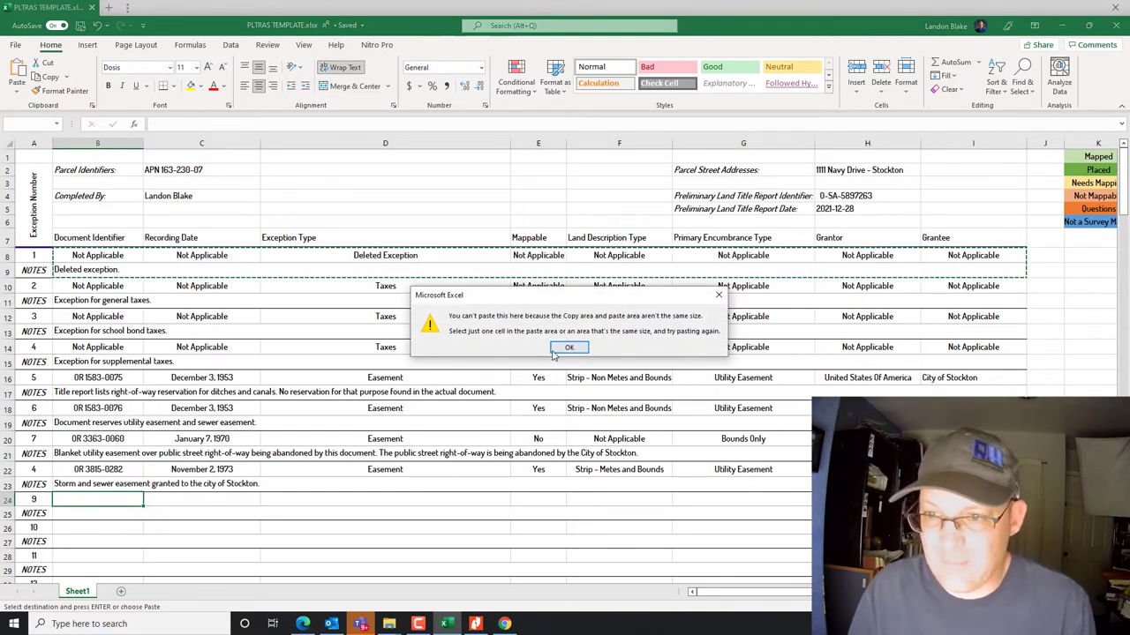
key("Return")
Paste the Deleted Exception row B8:I8 into rows 24, 26, 28, 30, 32 and 34.
left_click_drag(83, 255, 978, 255)
key("ctrl+c")
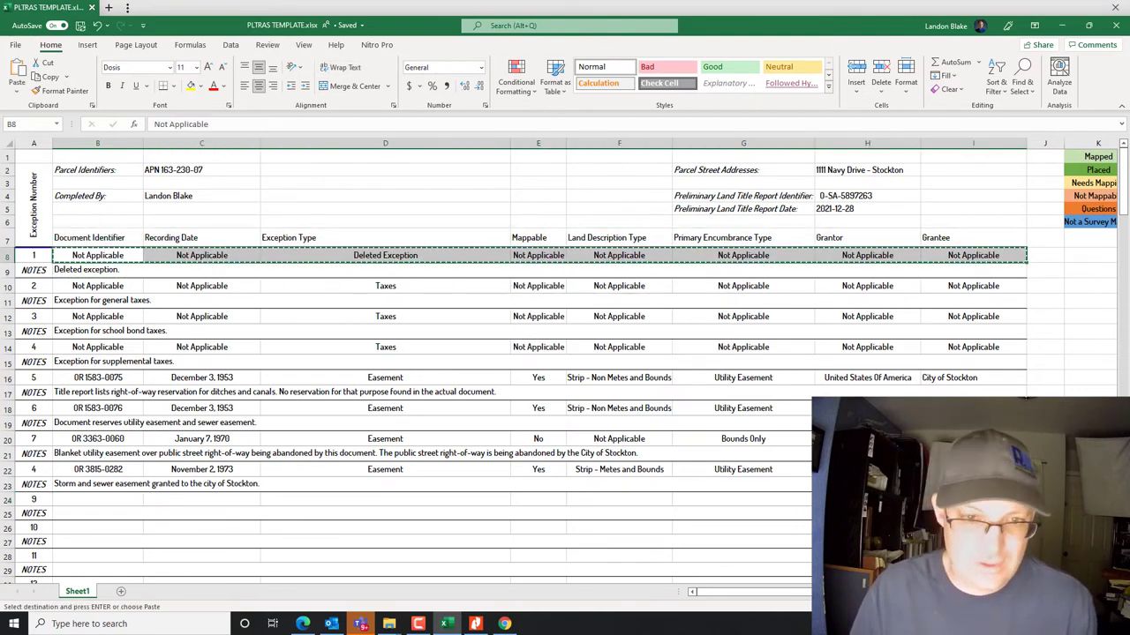
right_click(118, 497)
left_click(152, 248)
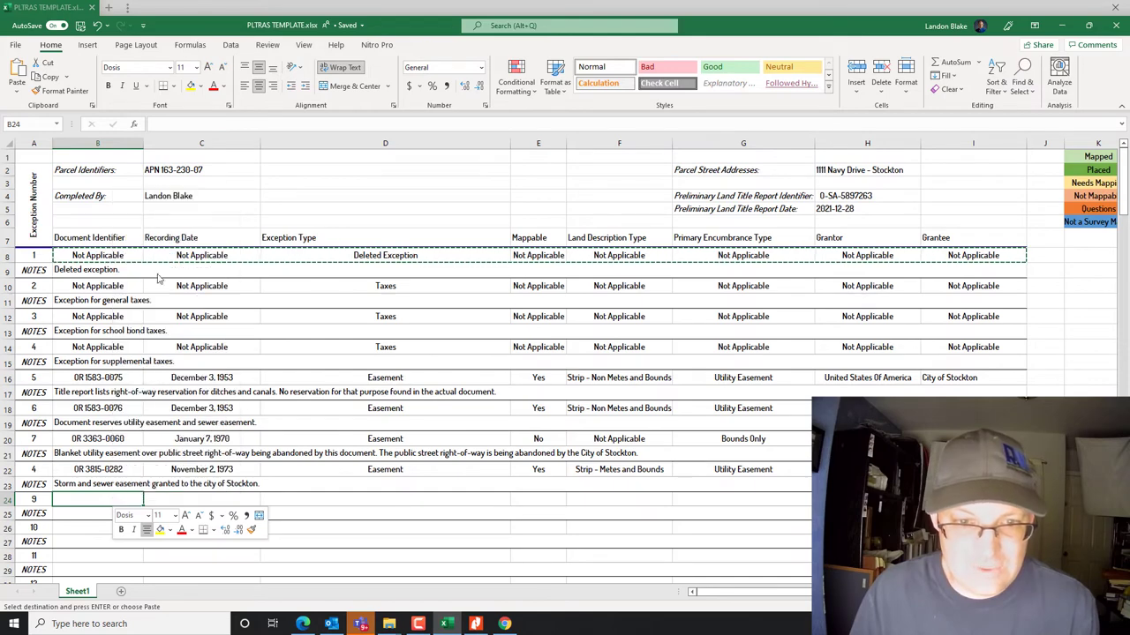
scroll(130, 339, "down", 1)
scroll(130, 338, "down", 4)
left_click(89, 306)
right_click(92, 305)
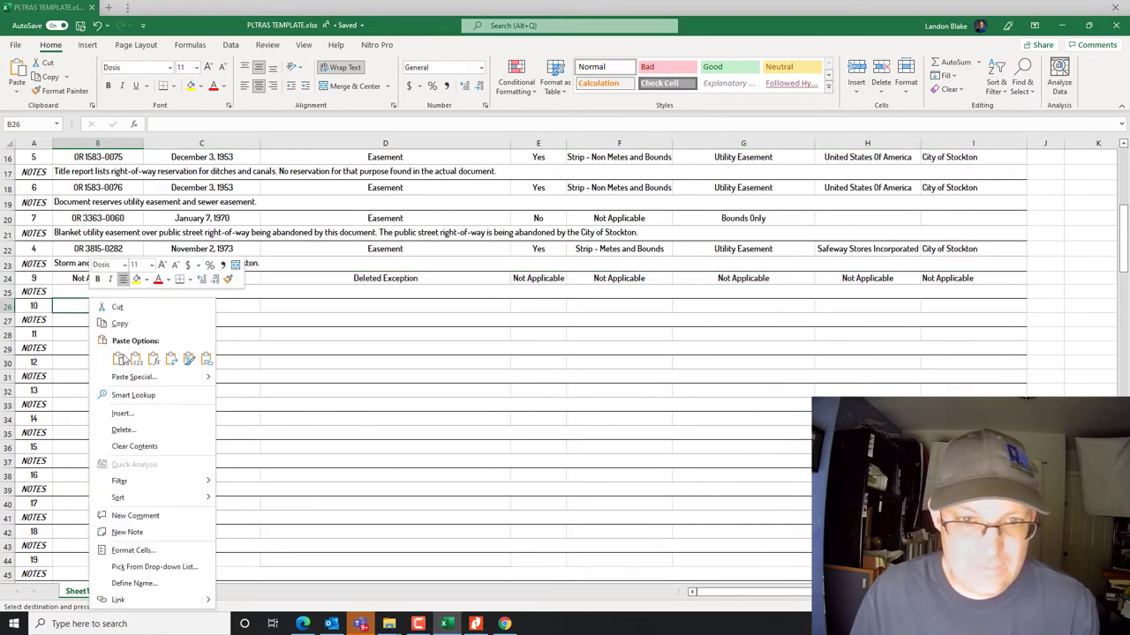
left_click(137, 362)
right_click(76, 342)
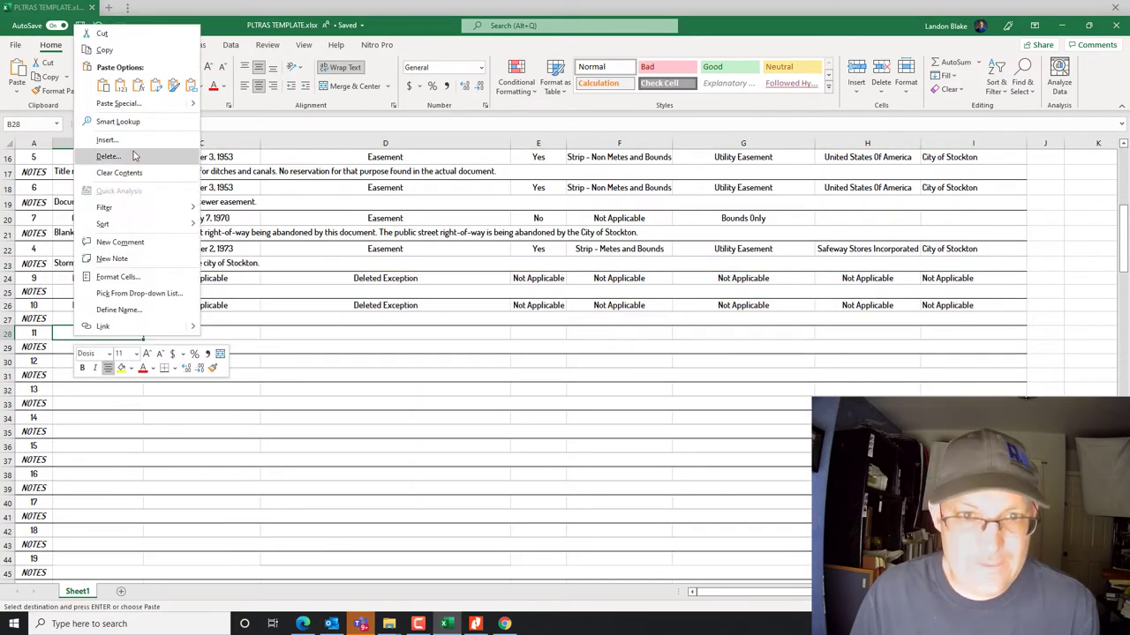
left_click(120, 87)
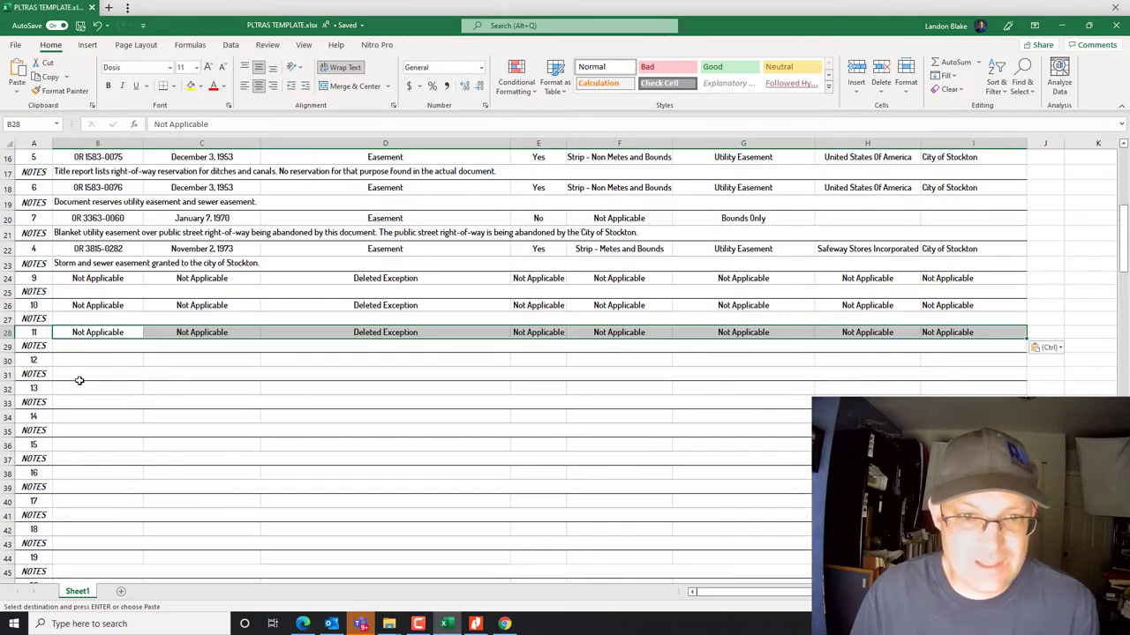
right_click(79, 362)
left_click(124, 108)
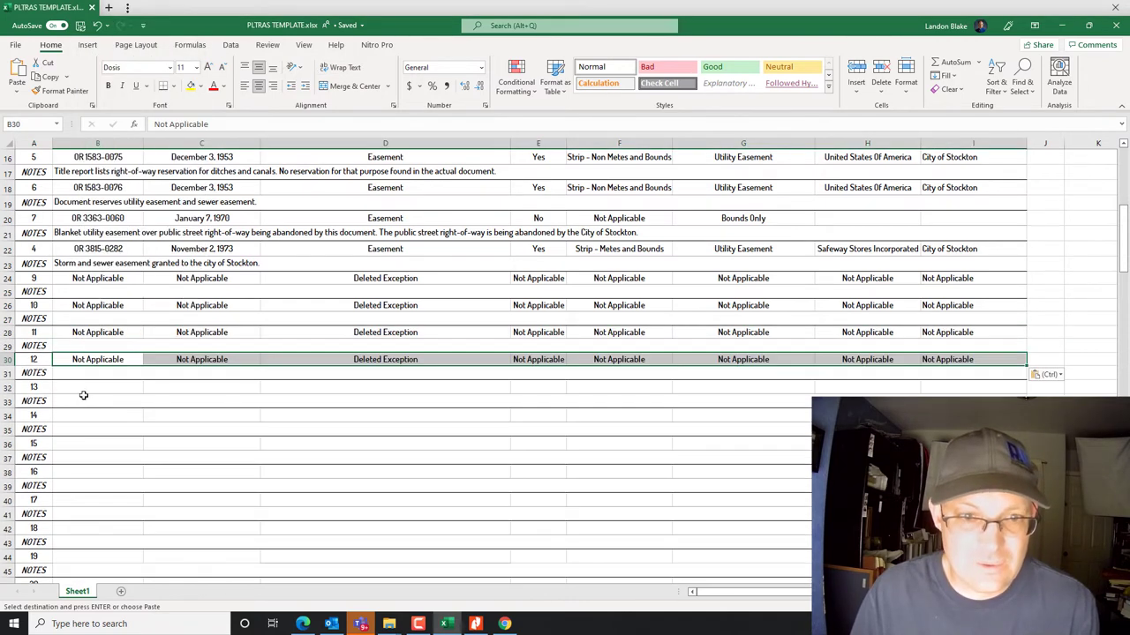
right_click(83, 389)
left_click(130, 142)
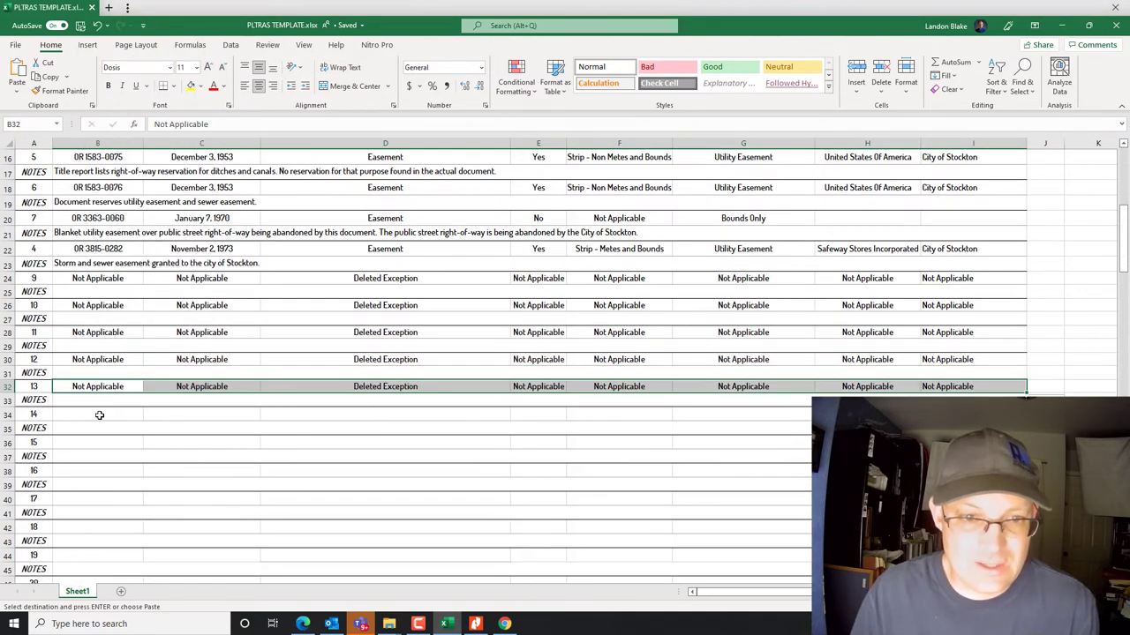
right_click(100, 414)
left_click(148, 167)
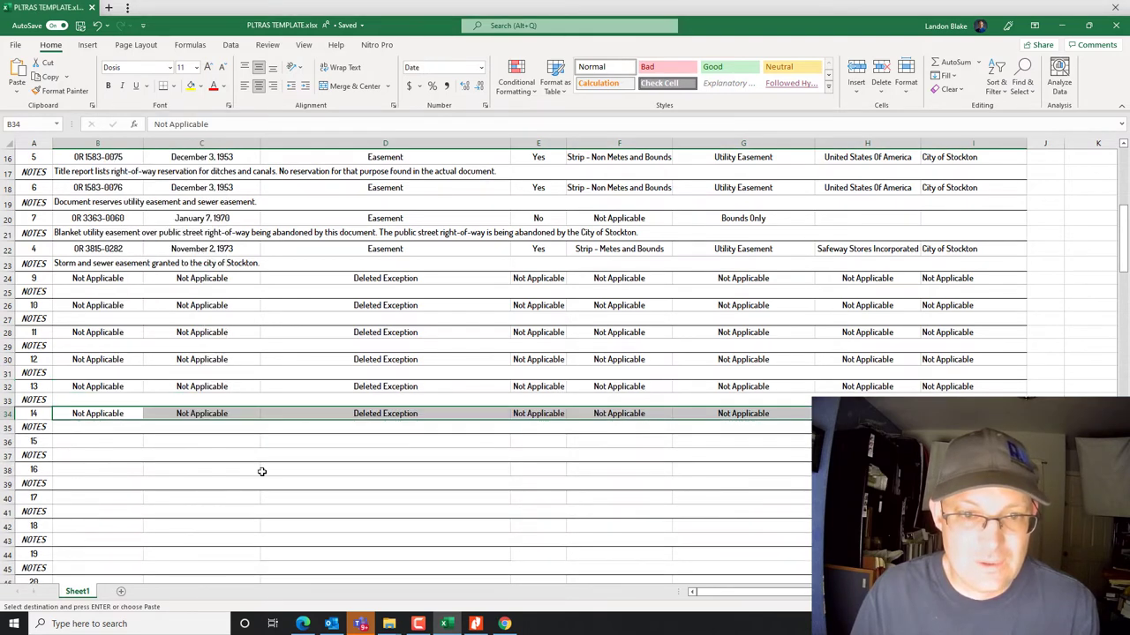
Paste the 'Deleted exception.' note from B9 into notes cells B27, B29, B31, B33 and B35.
left_click(201, 470)
scroll(111, 209, "up", 3)
left_click(104, 190)
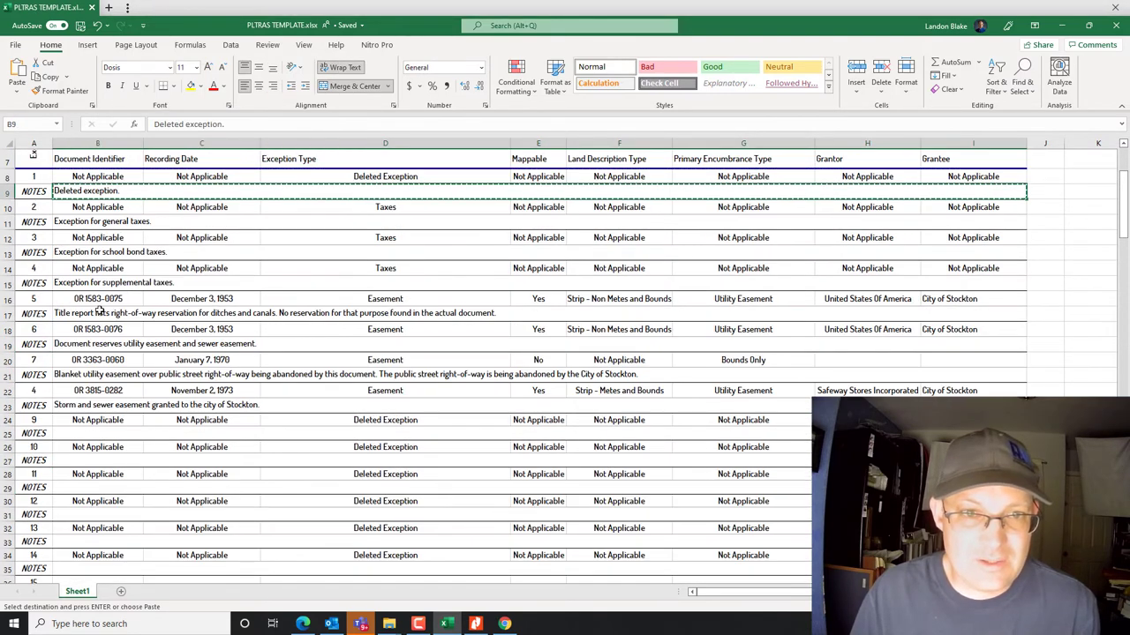
scroll(118, 290, "down", 3)
left_click(97, 319)
key("ctrl+v")
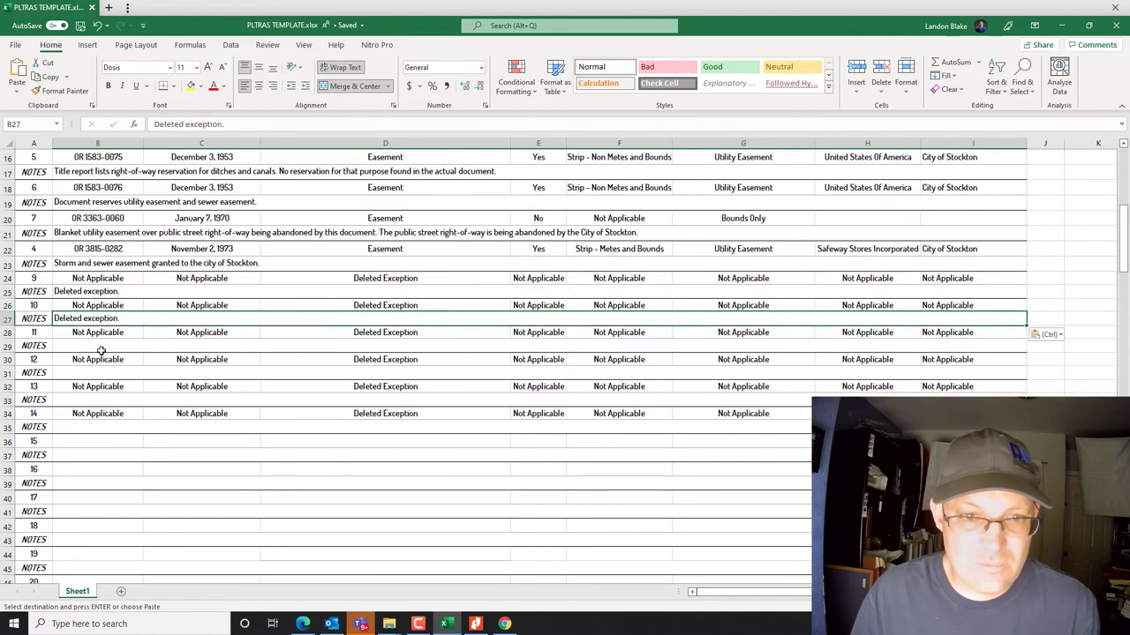
left_click(97, 346)
key("ctrl+v")
left_click(97, 372)
key("ctrl+v")
left_click(88, 400)
key("ctrl+v")
left_click(83, 427)
key("ctrl+v")
scroll(86, 344, "down", 3)
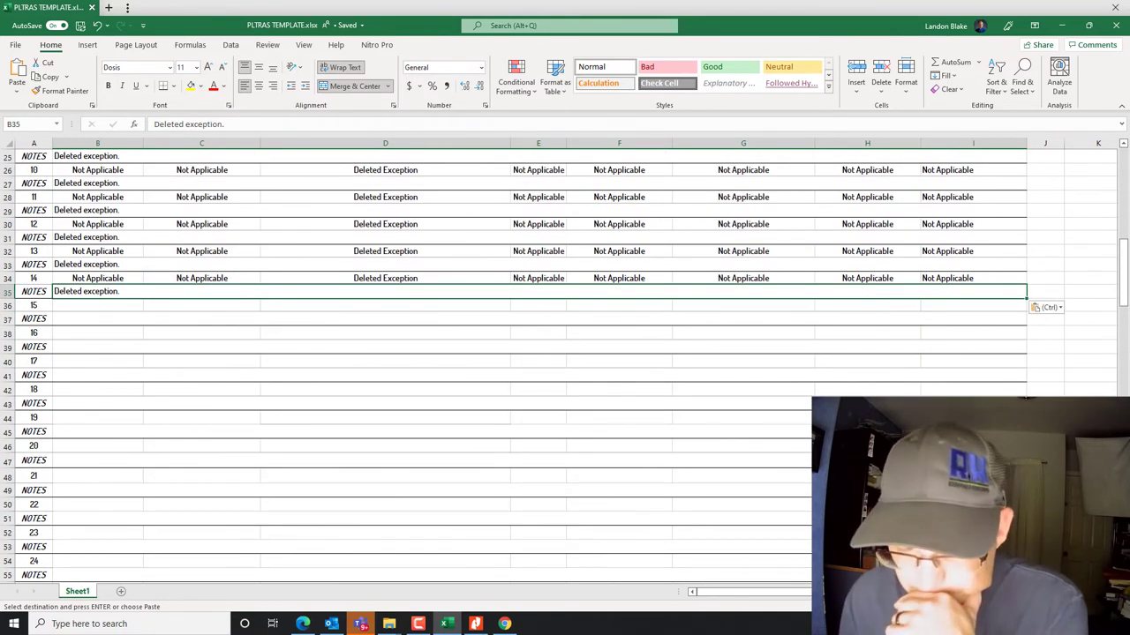
Return to the title report and scroll down to exceptions 13 through 24.
left_click(474, 624)
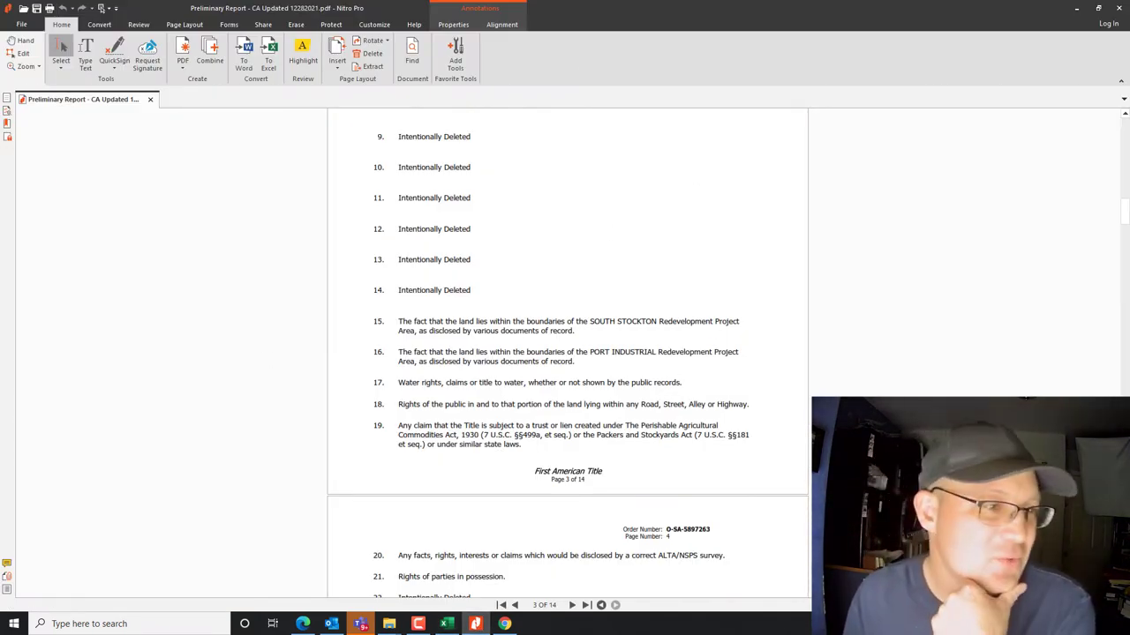
scroll(567, 353, "down", 2)
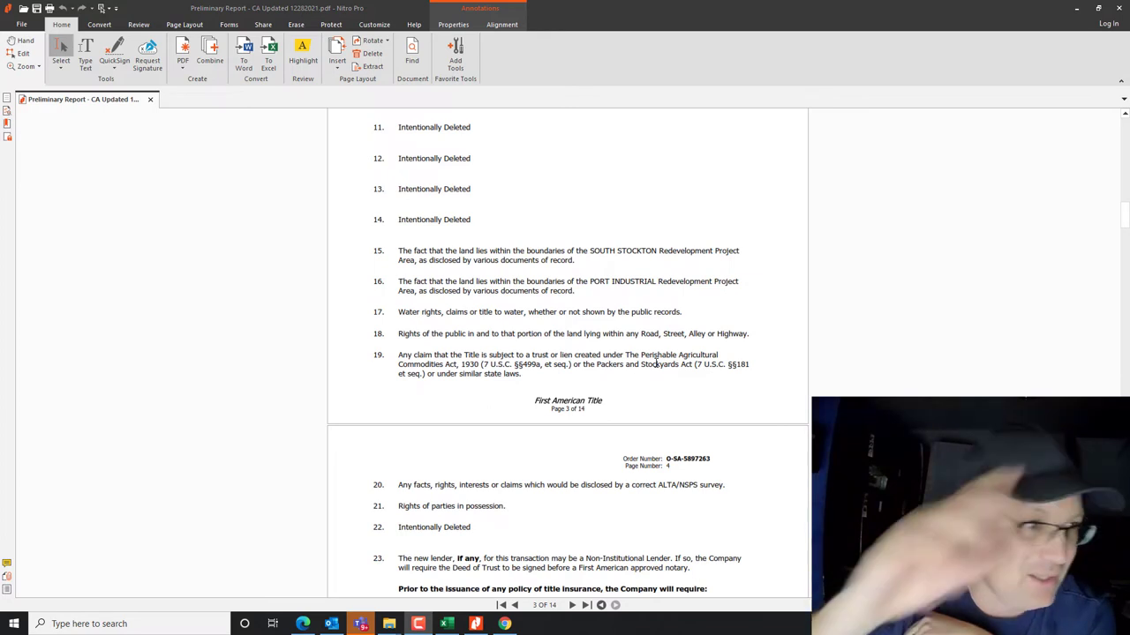
scroll(493, 234, "down", 2)
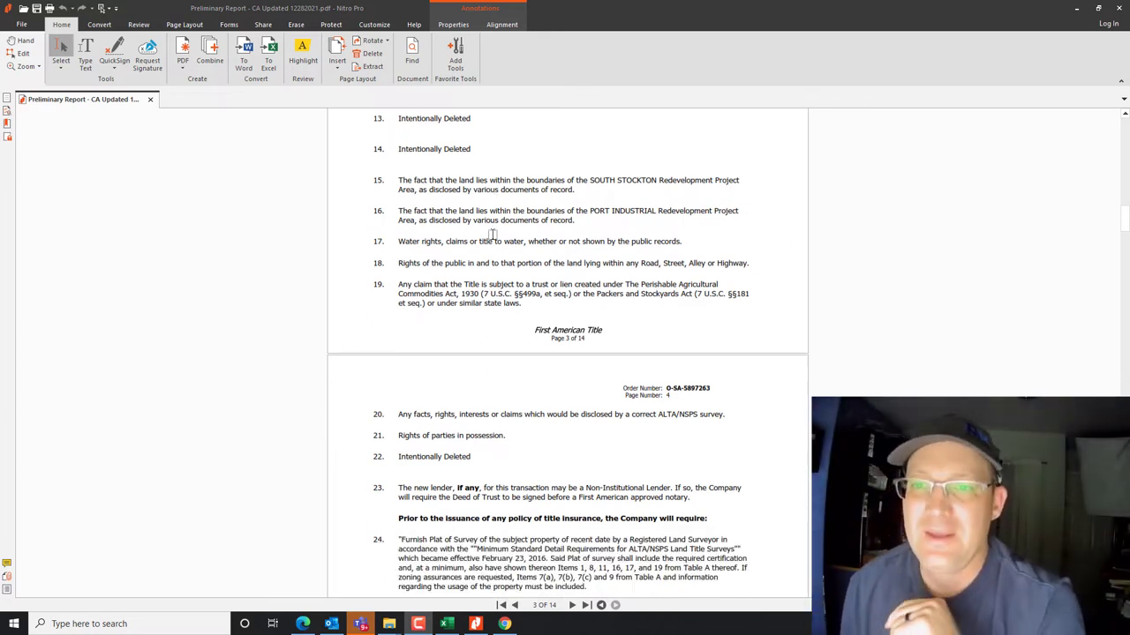
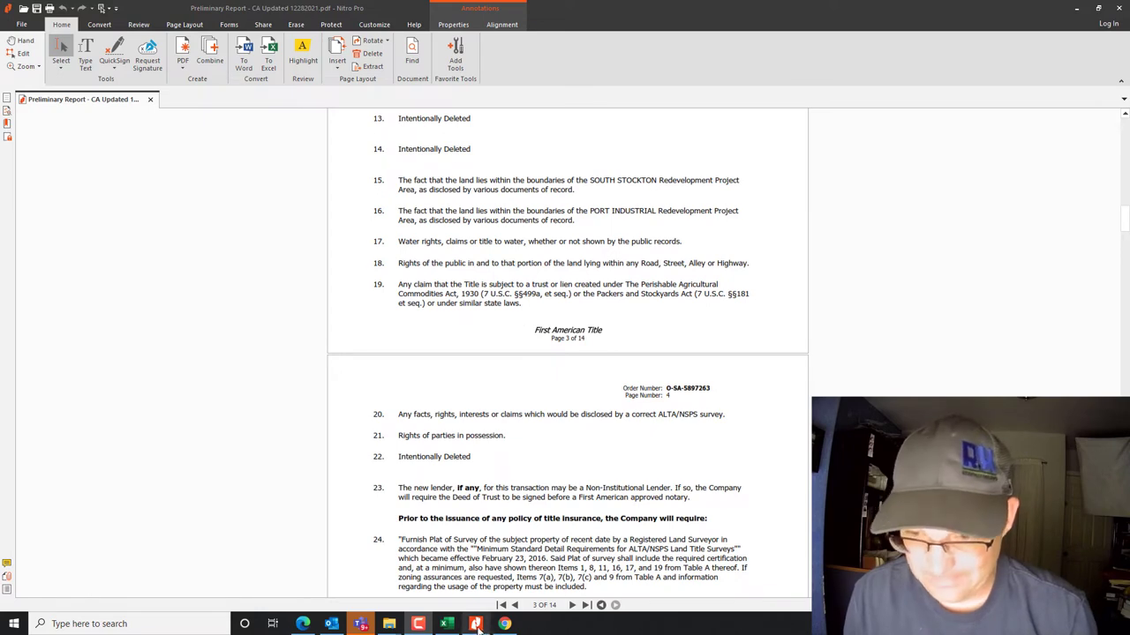
Switch to the PLTRAS TEMPLATE workbook and copy exception 14's Not Applicable row B34:I34.
mouse_move(477, 625)
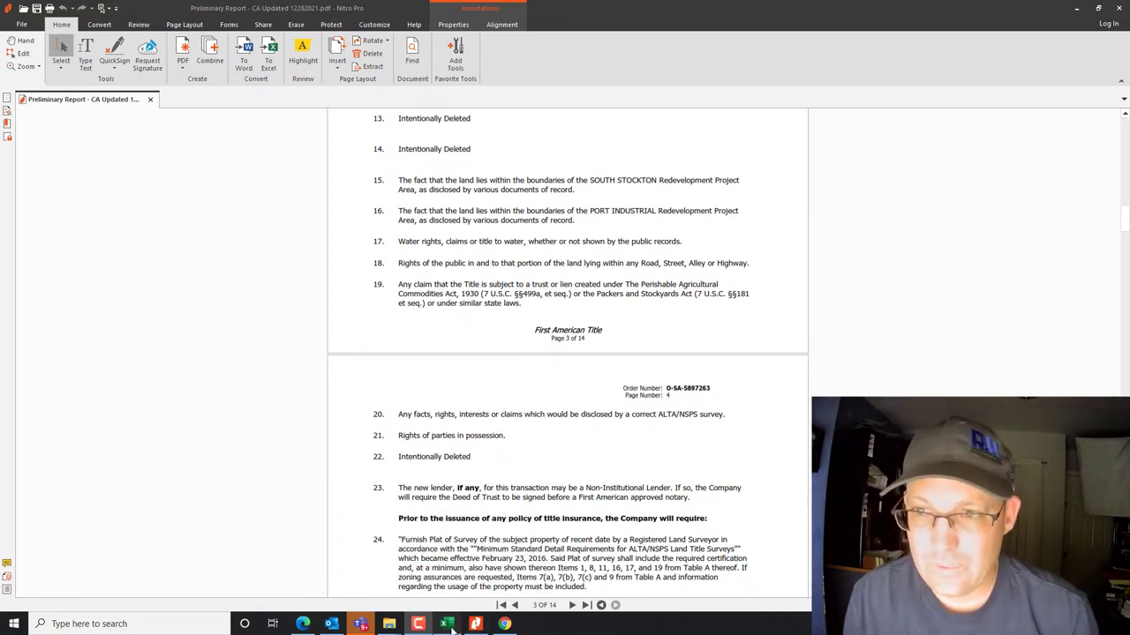
left_click(448, 624)
left_click(241, 431)
left_click_drag(80, 278, 941, 277)
key("ctrl+c")
Paste exception 14's values into exception 15's row and set its type to Boilerplate.
right_click(77, 307)
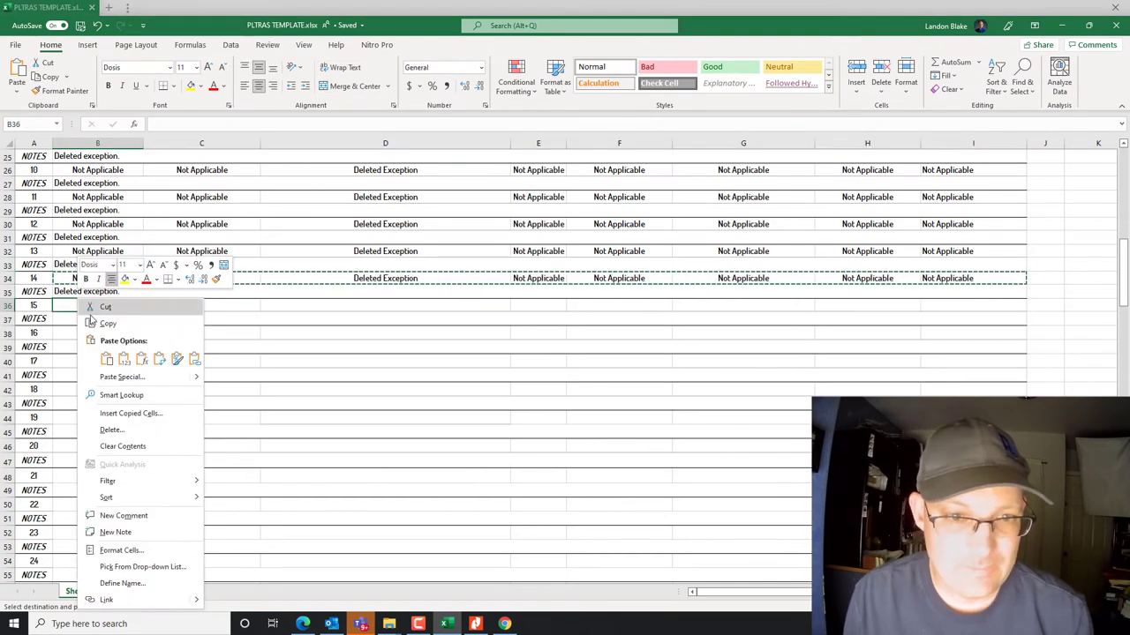
left_click(123, 359)
left_click(418, 362)
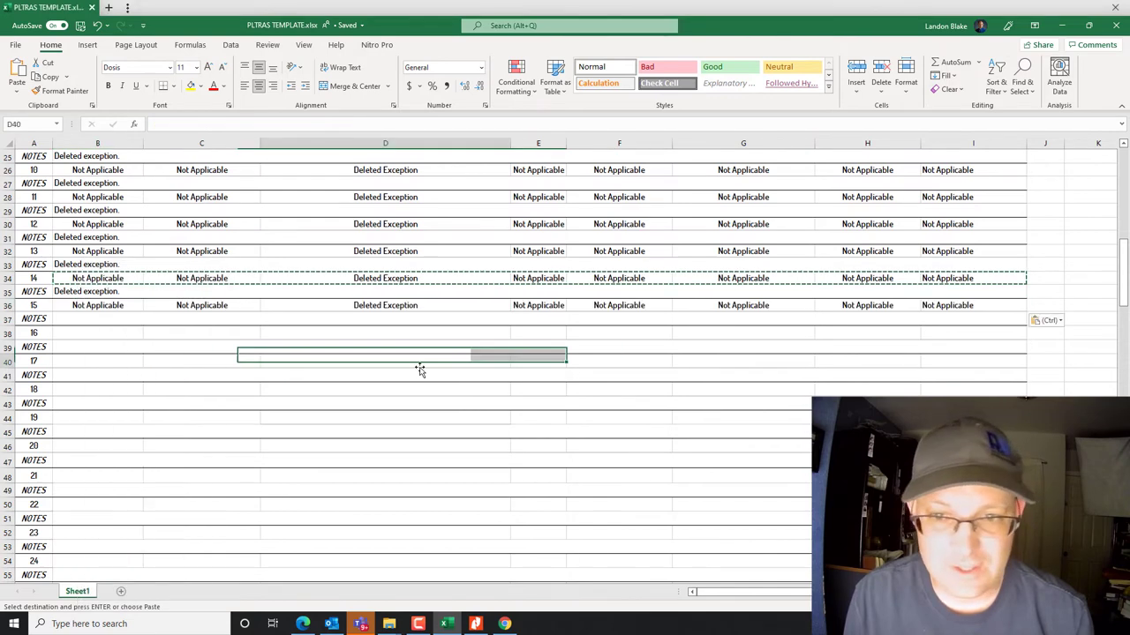
left_click(411, 305)
type("Bo")
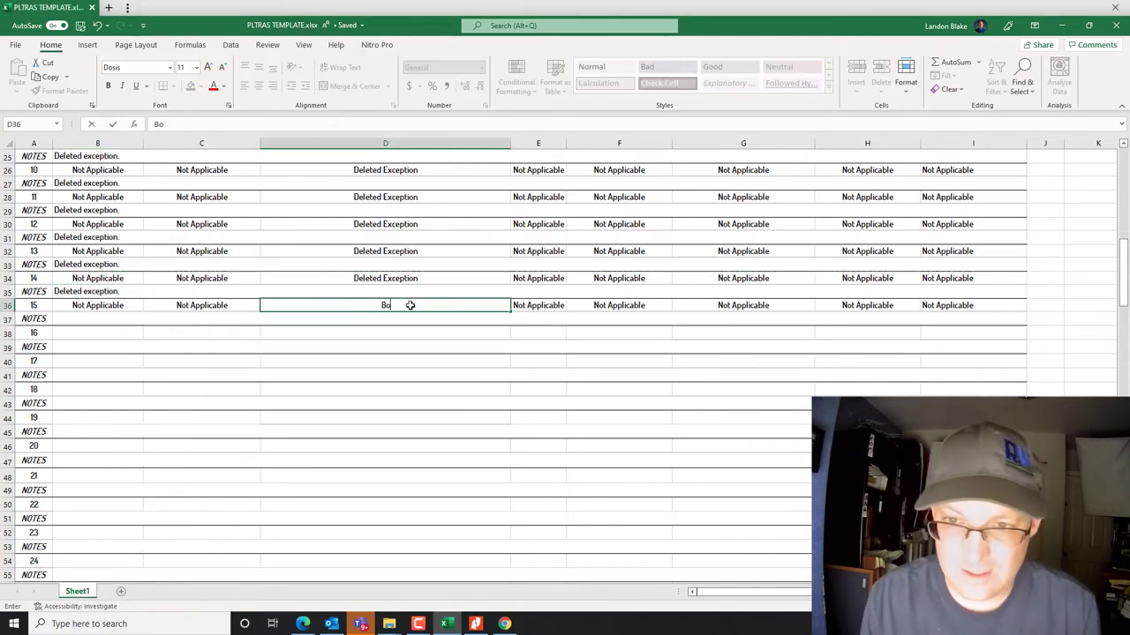
type("ilerplate")
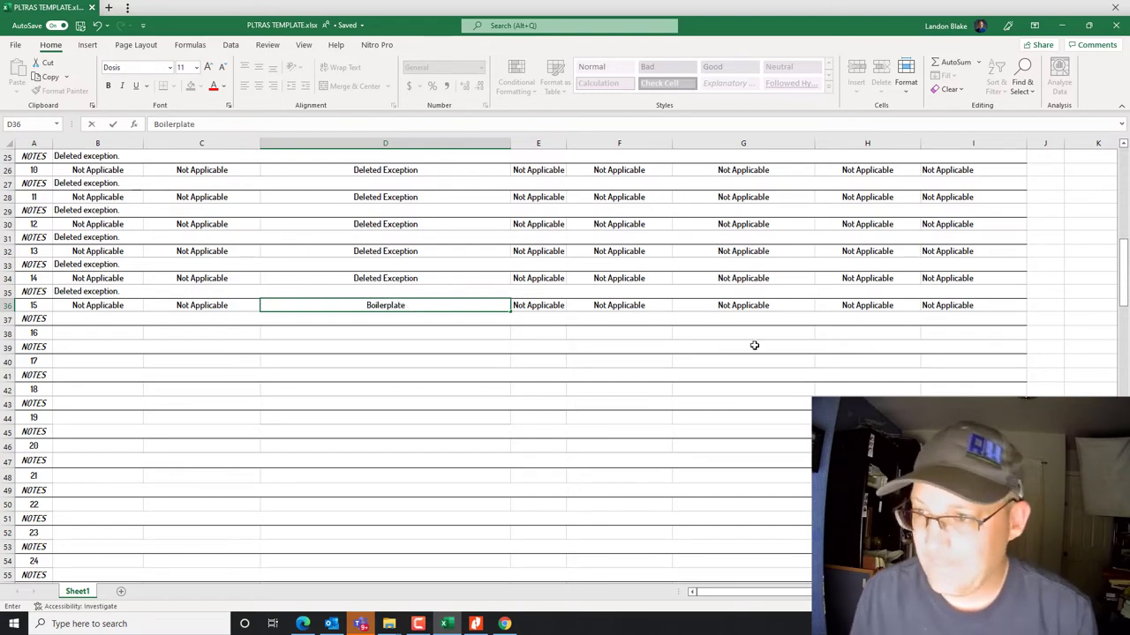
left_click(754, 305)
Note exception 15 as a boilerplate exception for the parcel's location within a redevelopment district.
scroll(797, 411, "up", 4)
scroll(799, 412, "down", 2)
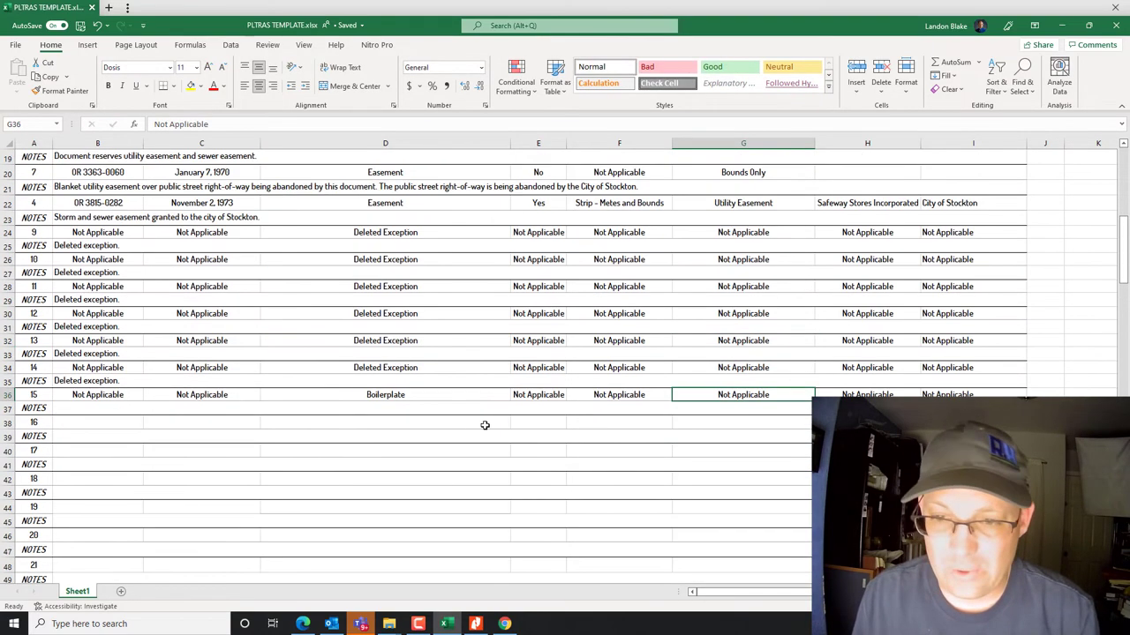
left_click(296, 426)
left_click(78, 413)
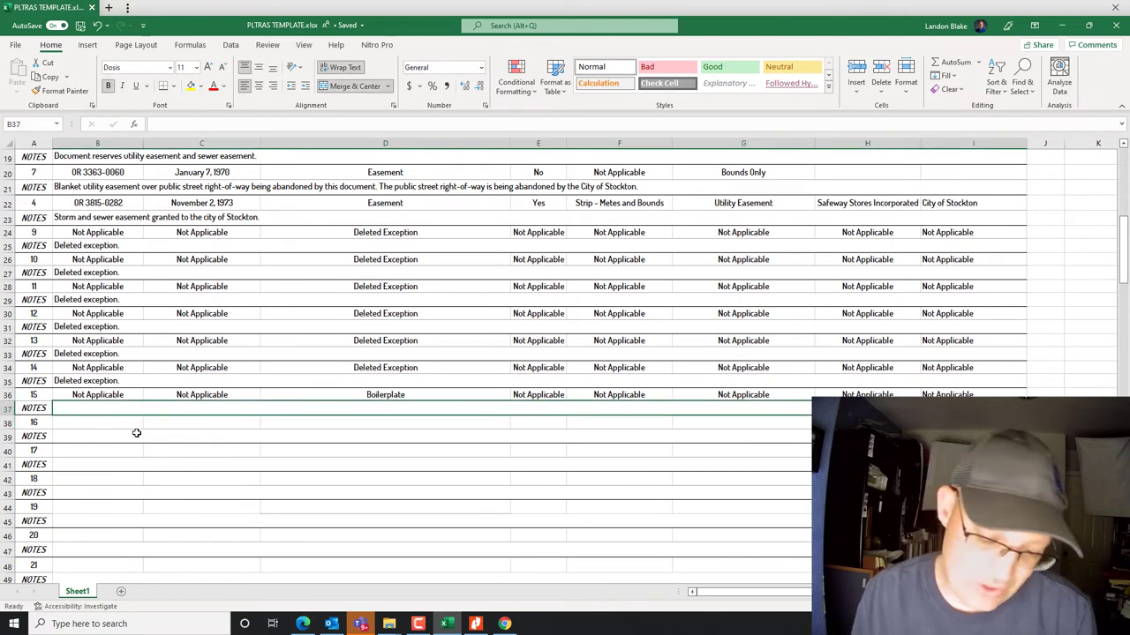
type("Boli")
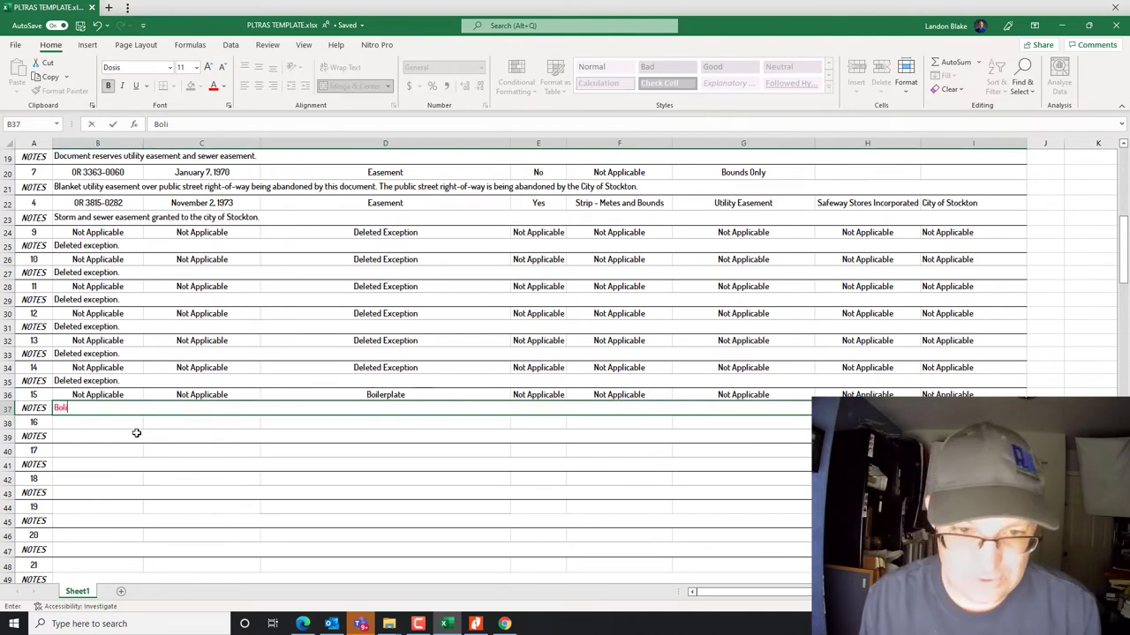
type("erplate exception for th")
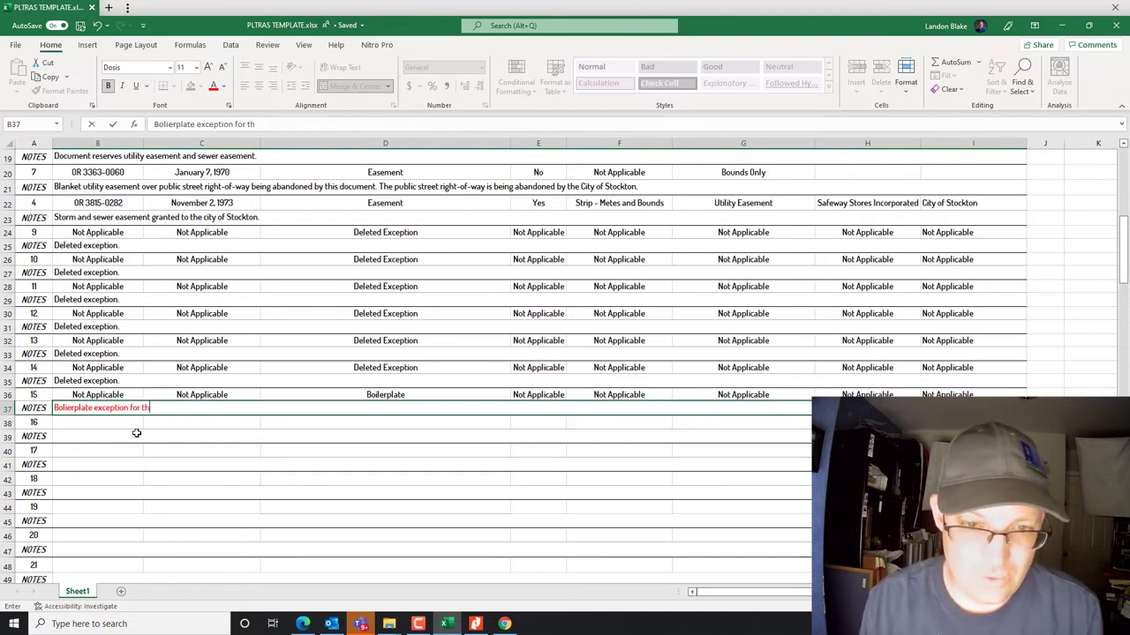
type("e location of the ")
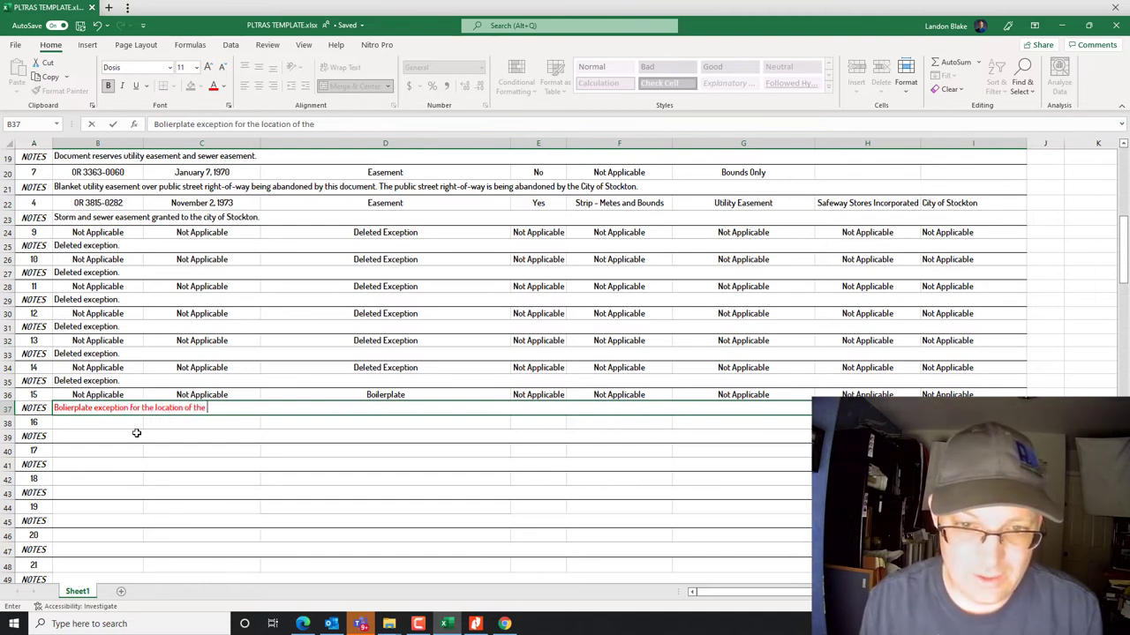
type("subject parcel within a red")
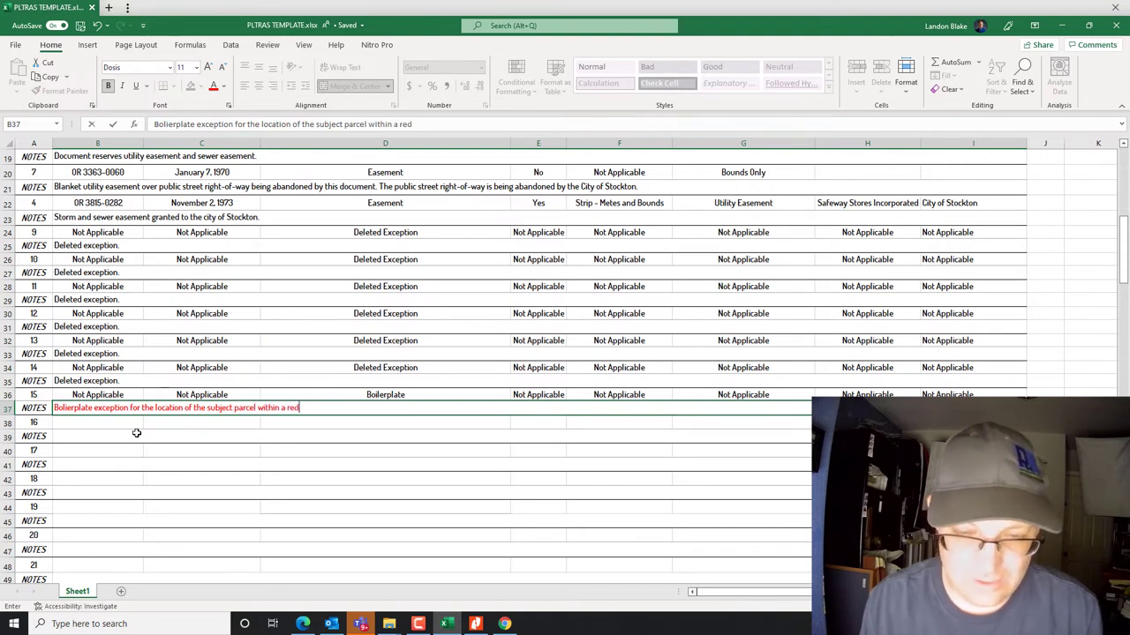
type("evelopme")
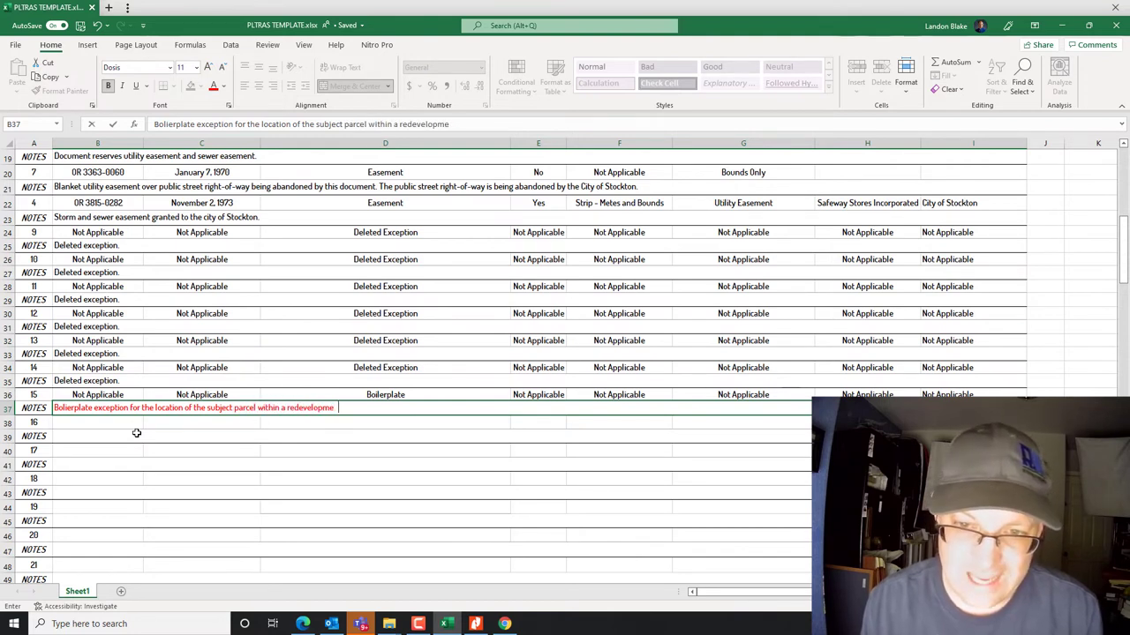
type("tn district.")
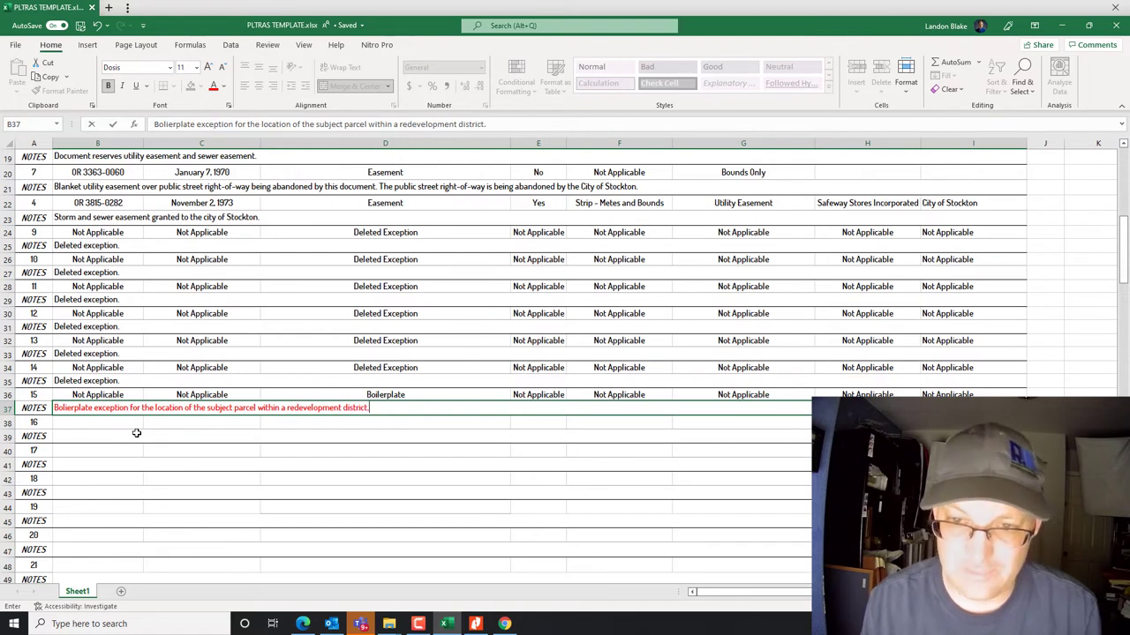
key("Return")
left_click(115, 411)
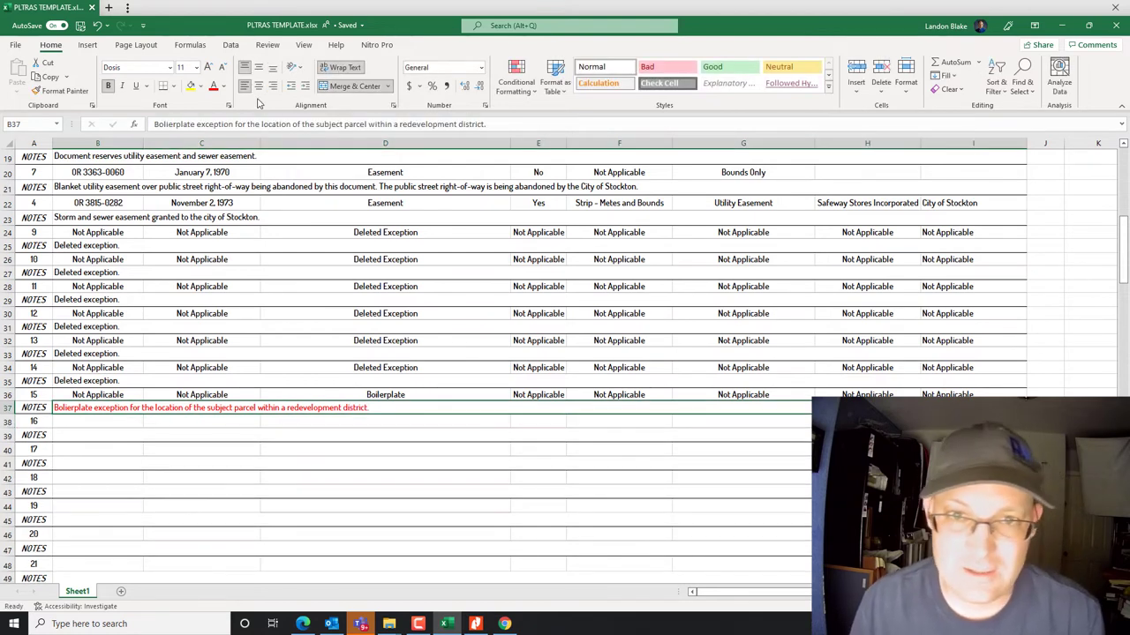
Make exception 15's note black and paste its row values into exception 16's row.
left_click(222, 86)
left_click(239, 106)
left_click(211, 466)
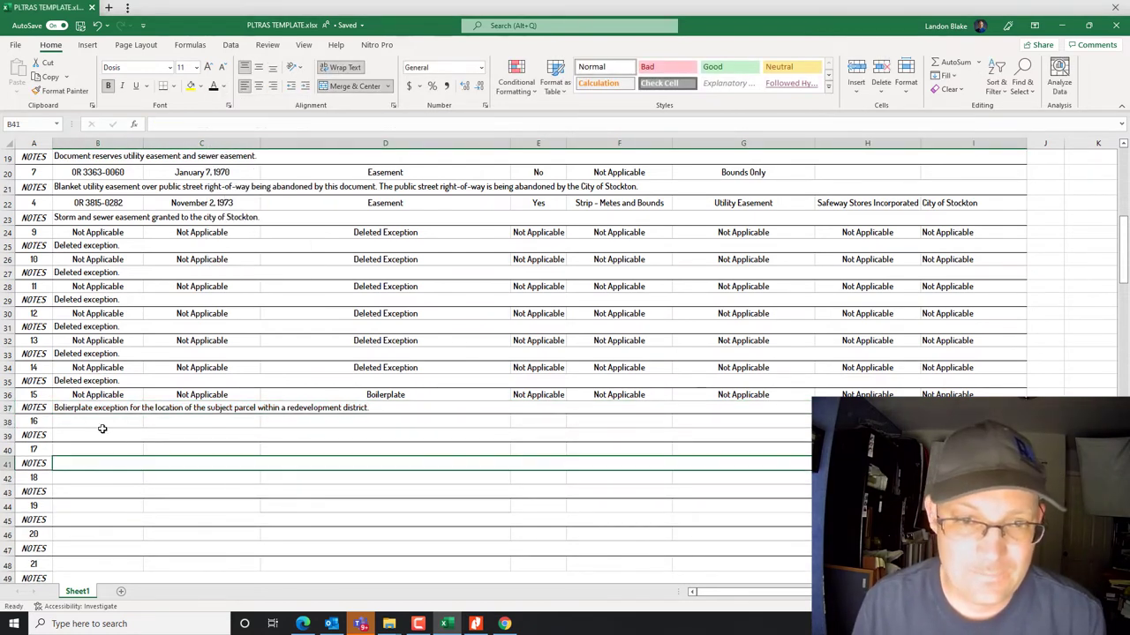
left_click_drag(75, 397, 1019, 396)
key("ctrl+c")
left_click(102, 425)
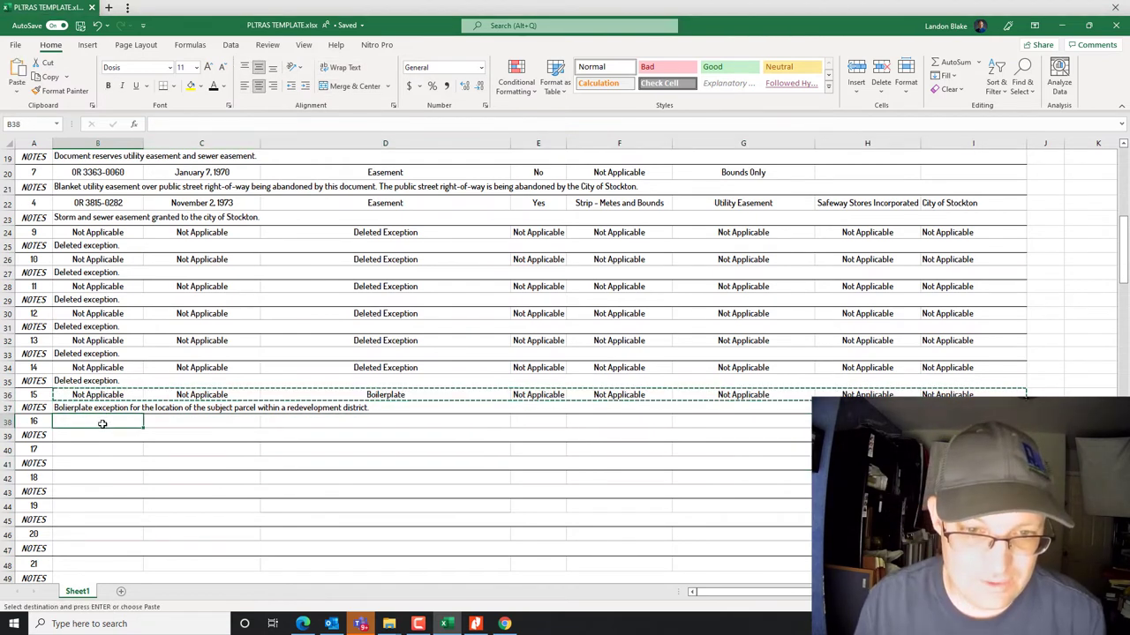
right_click(103, 424)
left_click(149, 175)
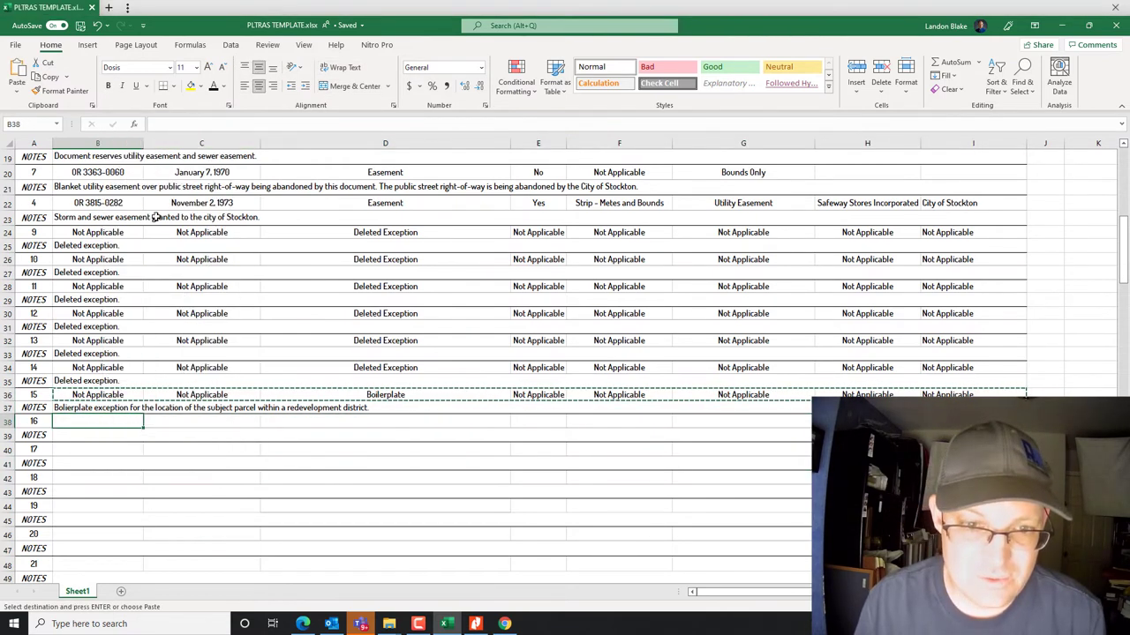
Copy exception 15's Boilerplate note into exception 16's notes cell.
key("ctrl+c")
left_click(88, 435)
key("ctrl+v")
left_click(91, 461)
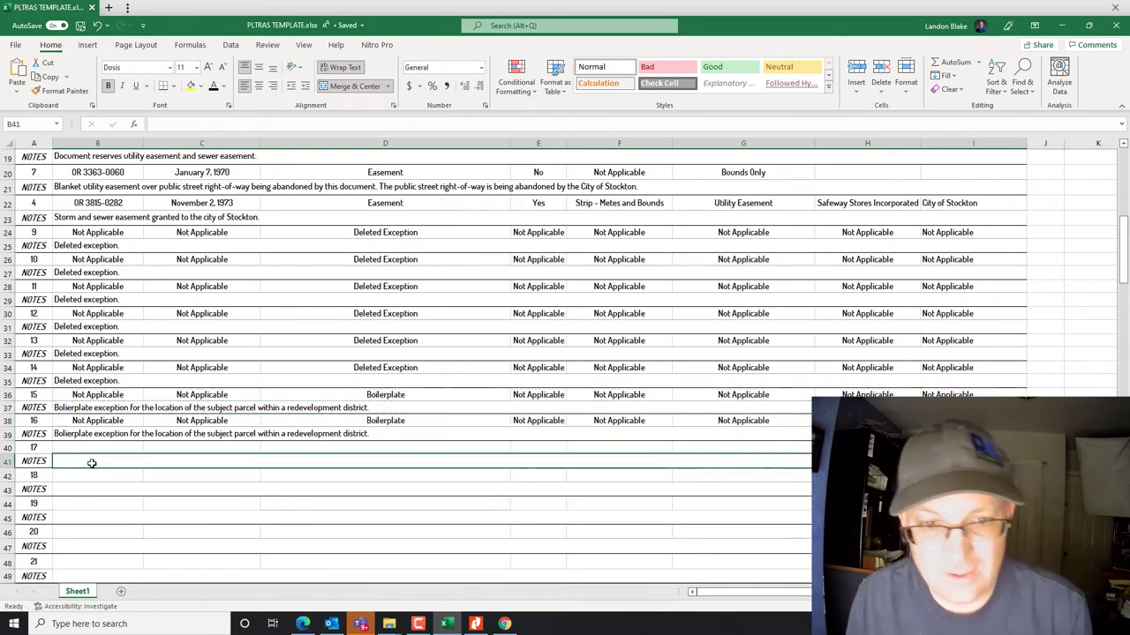
key("Escape")
left_click_drag(97, 420, 970, 422)
key("ctrl+c")
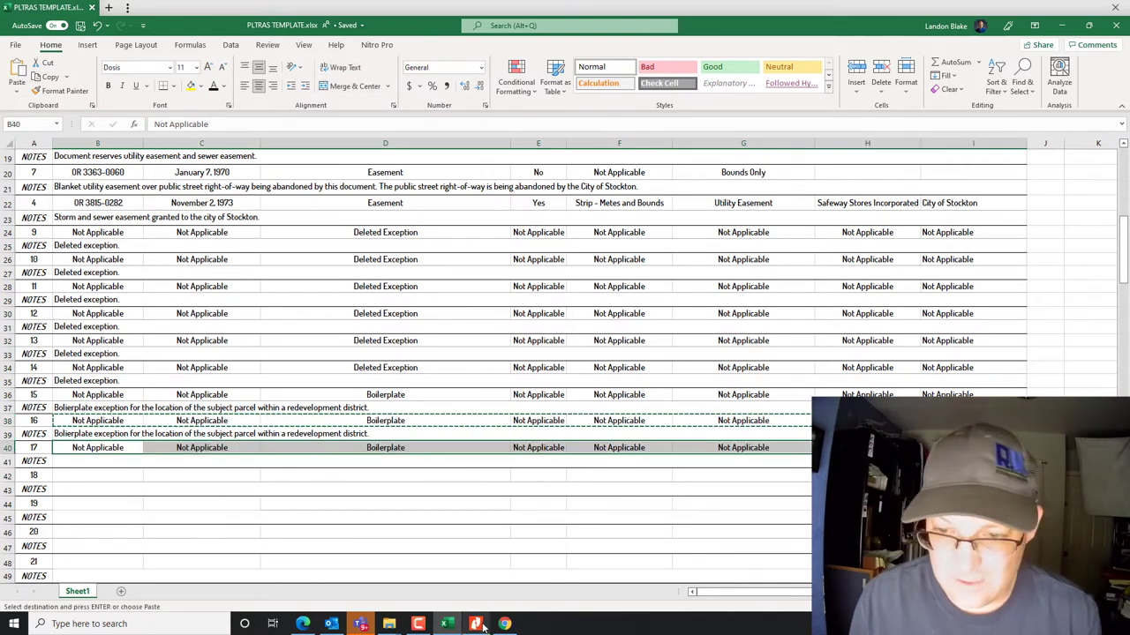
After checking the title report, note exception 17 as a boilerplate exception for water rights.
left_click(477, 624)
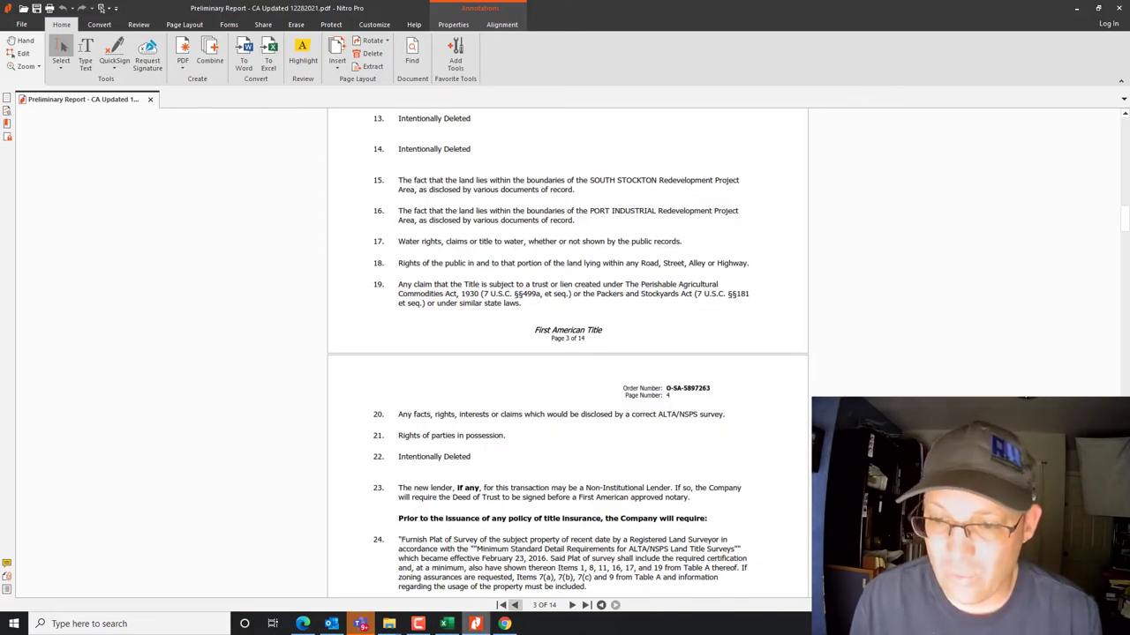
left_click(474, 624)
left_click(136, 464)
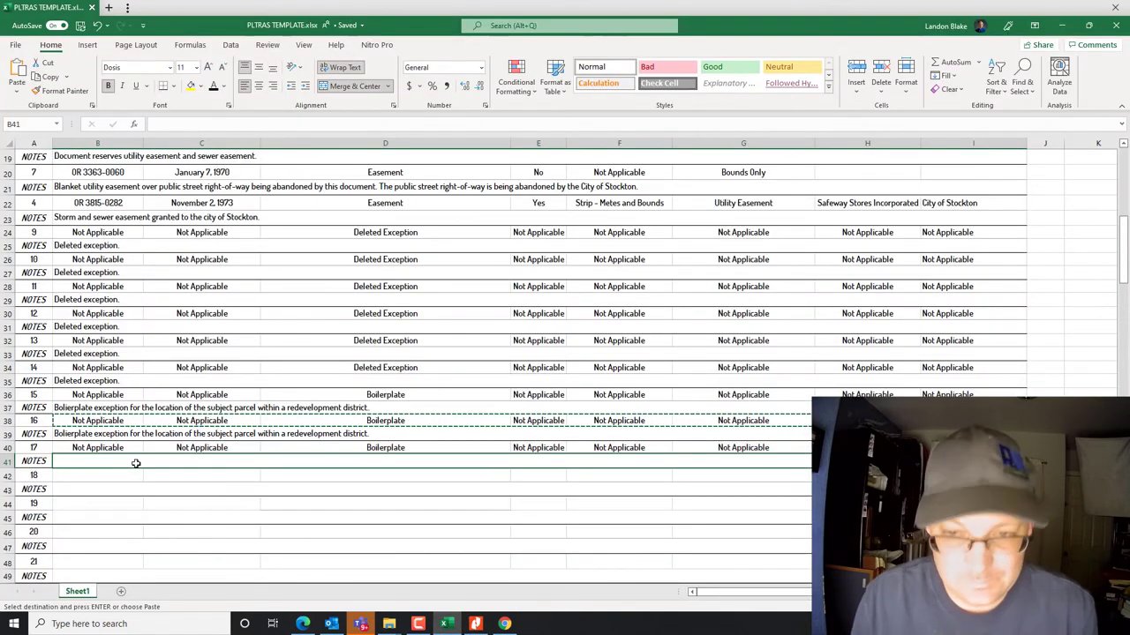
double_click(136, 463)
key("ctrl+v")
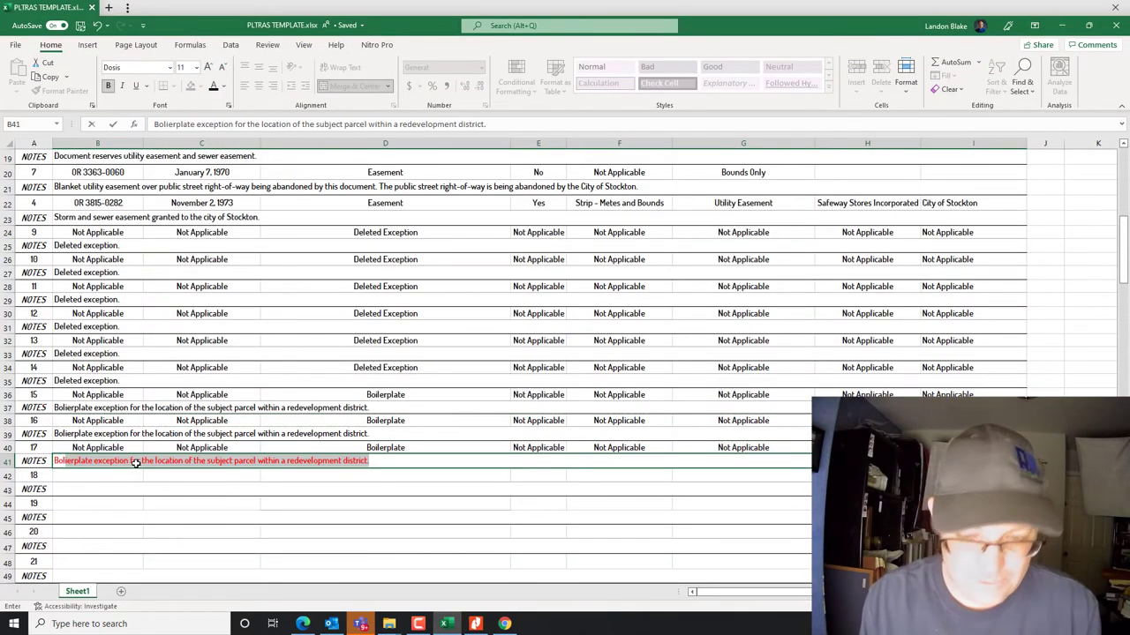
type("Bo")
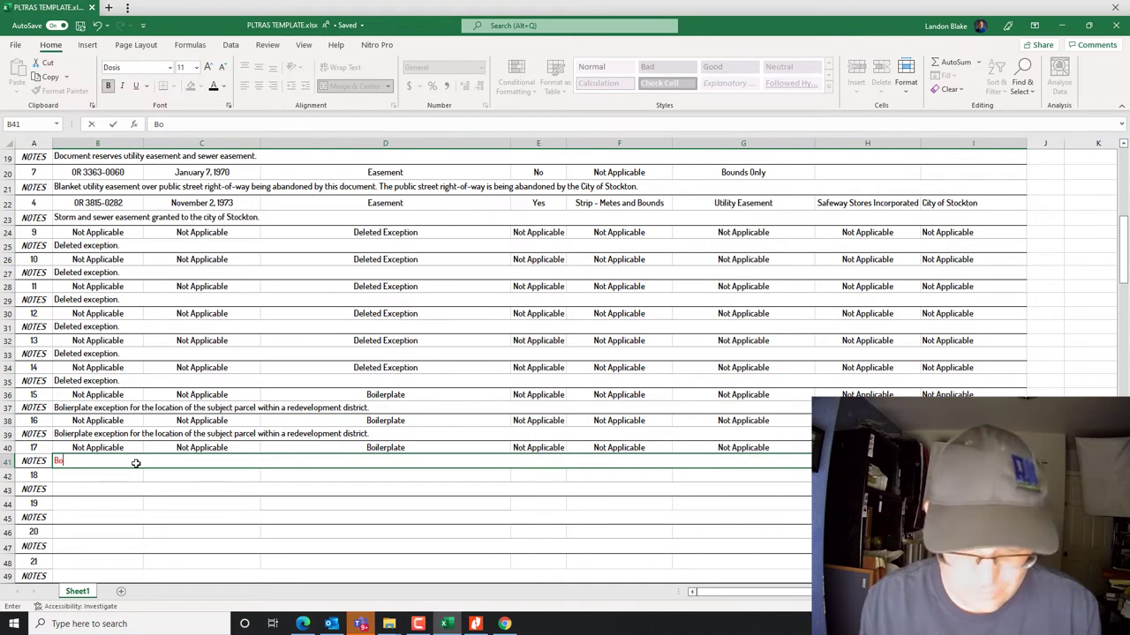
type("ller")
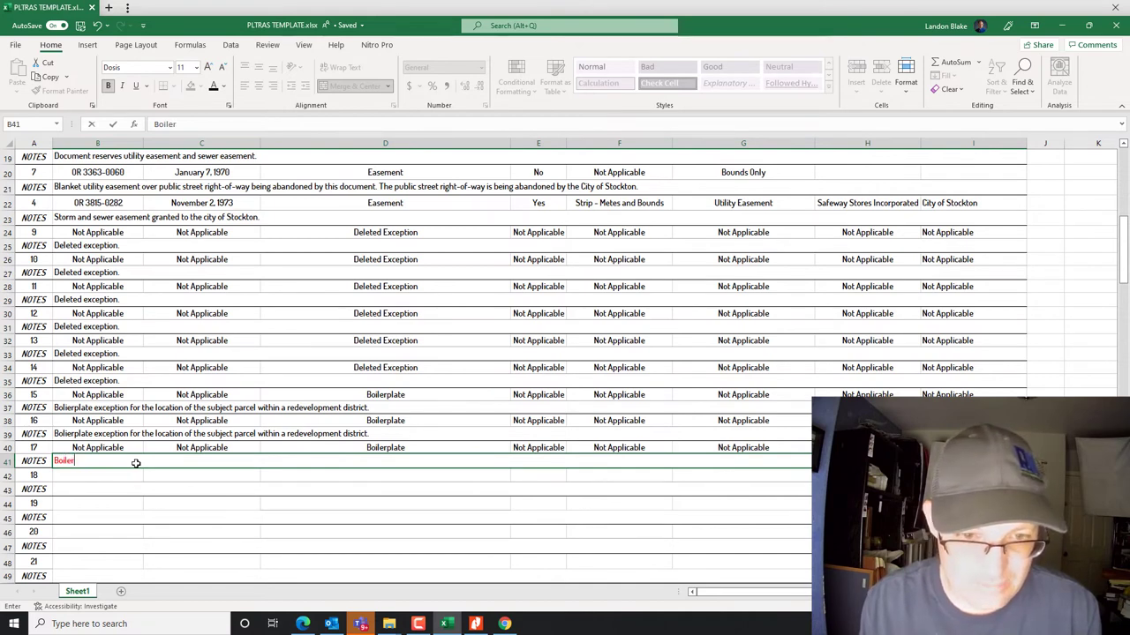
type("plate exception for water rig")
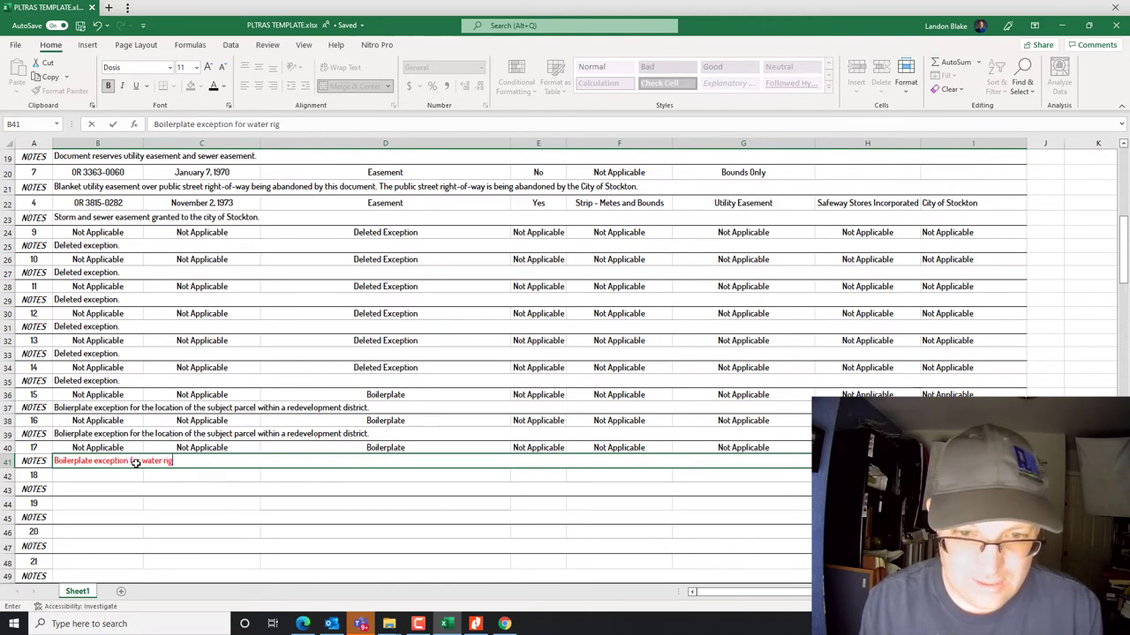
key("Return")
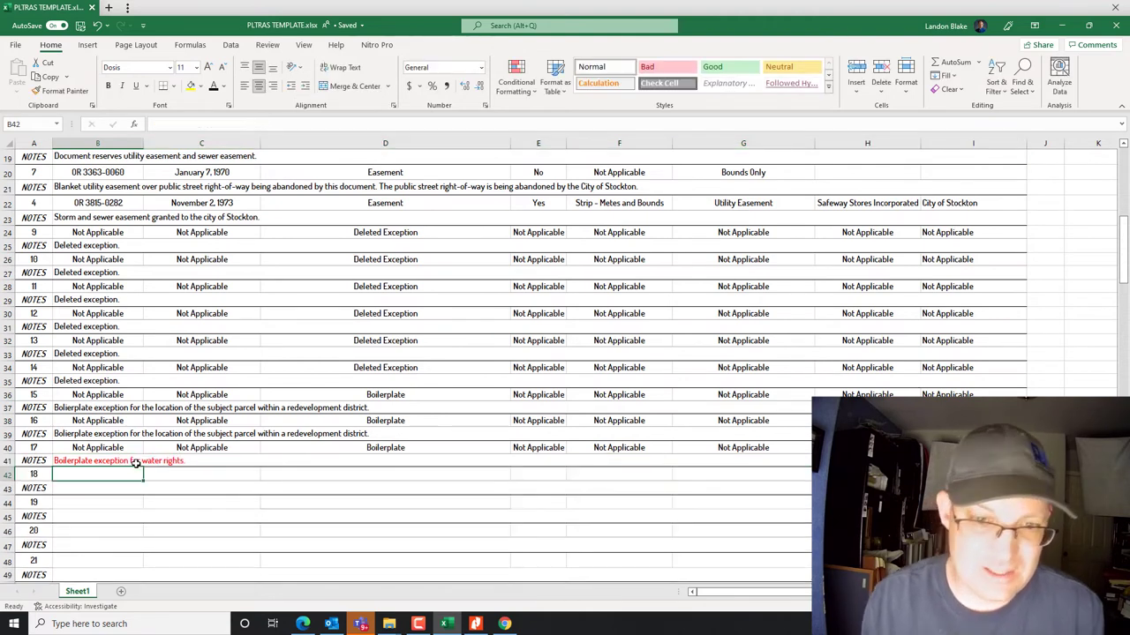
Fix the spelling of 'Boilerplate' in exception 15's note in row 37.
left_click(69, 409)
double_click(68, 408)
key("BackSpace")
key("BackSpace")
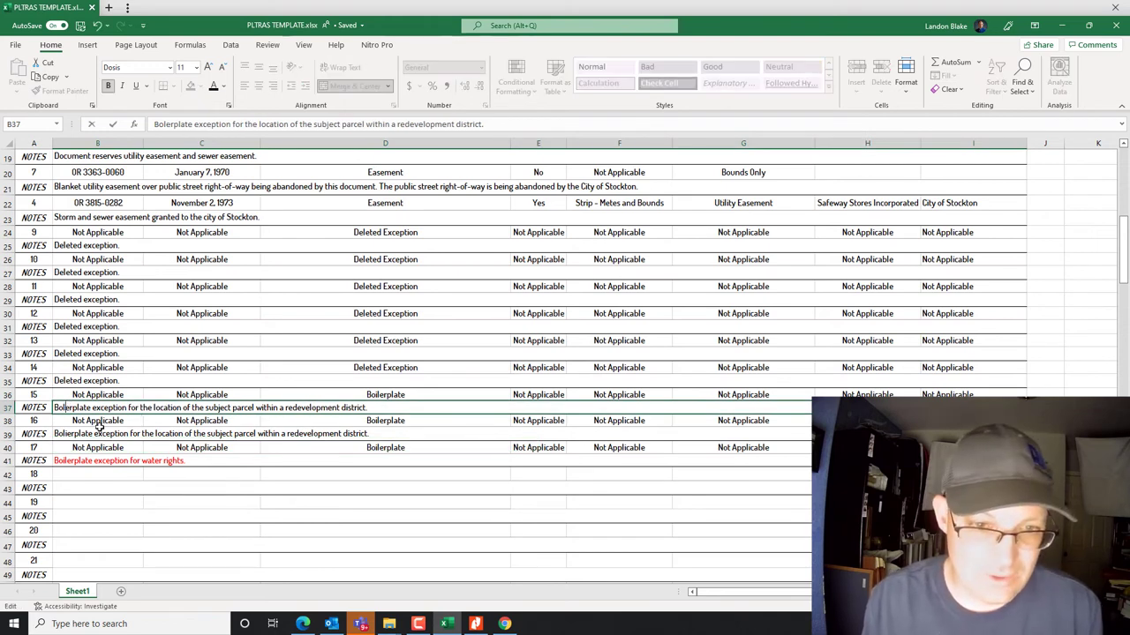
type("il")
key("Return")
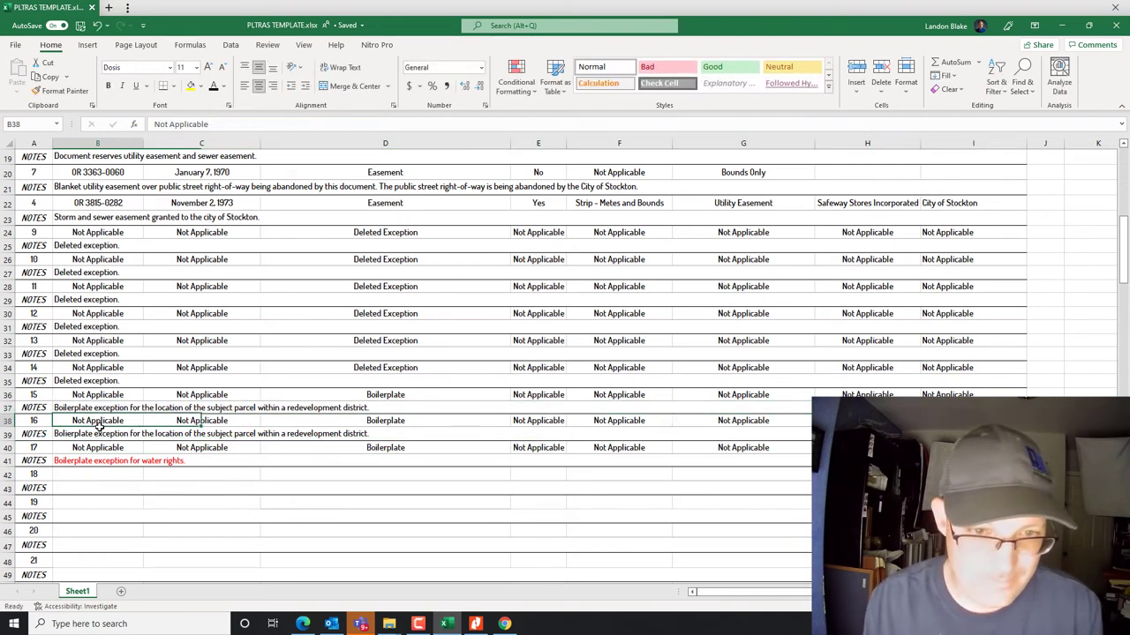
Set exception 17's water-rights note font colour to black.
left_click(185, 472)
left_click(181, 463)
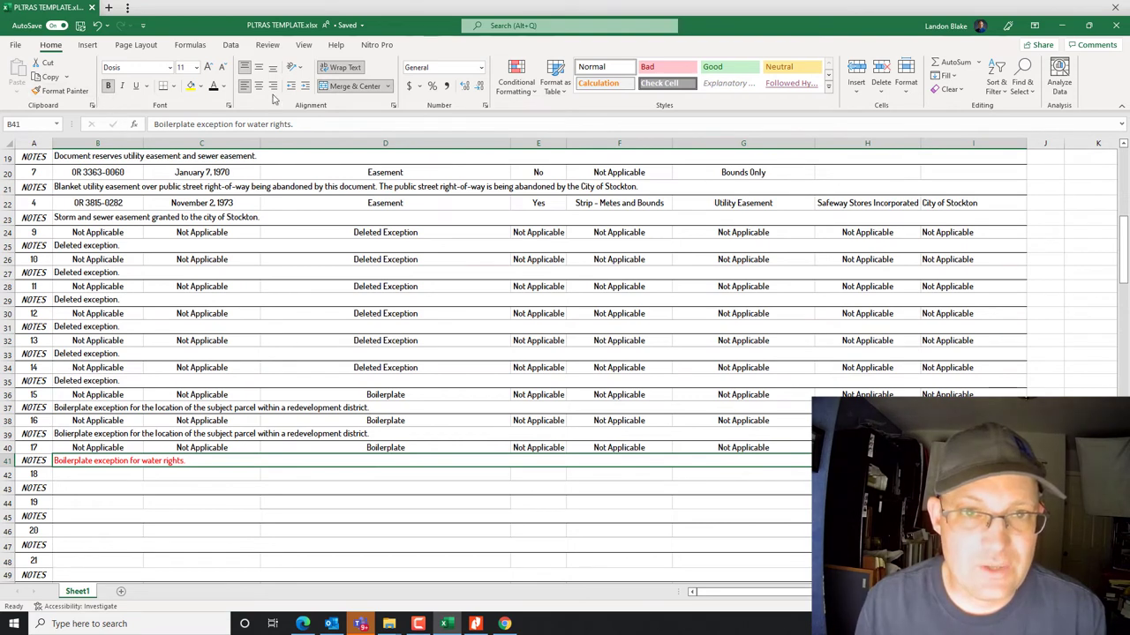
left_click(217, 87)
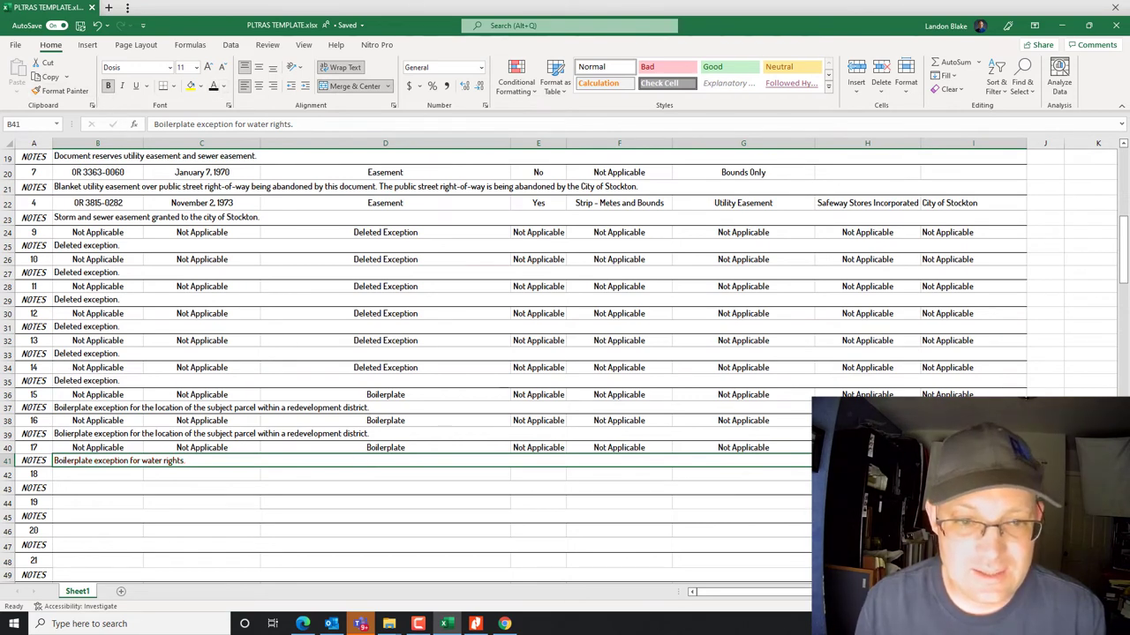
left_click(475, 624)
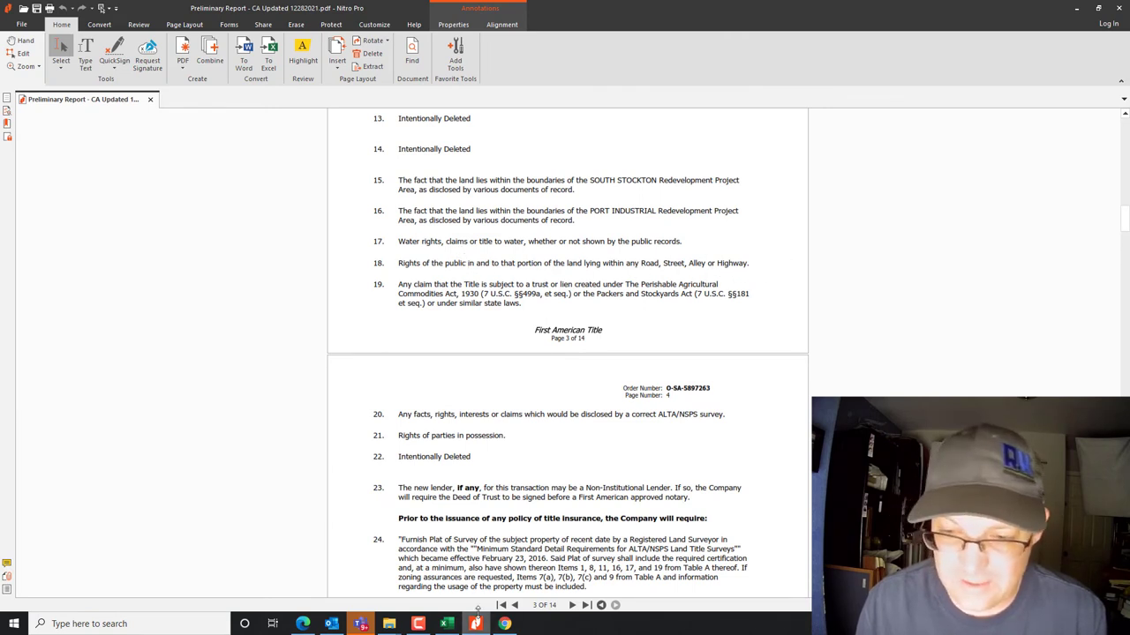
left_click(447, 624)
Copy exception 17's row 40 values into exception 18's row 42.
left_click(86, 477)
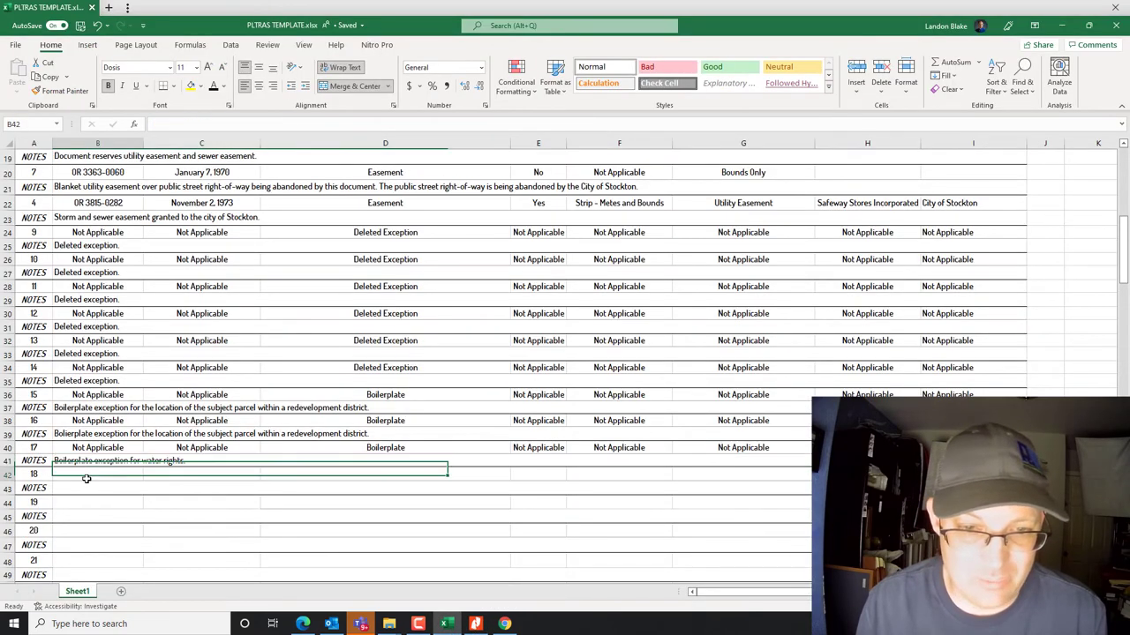
left_click(165, 487)
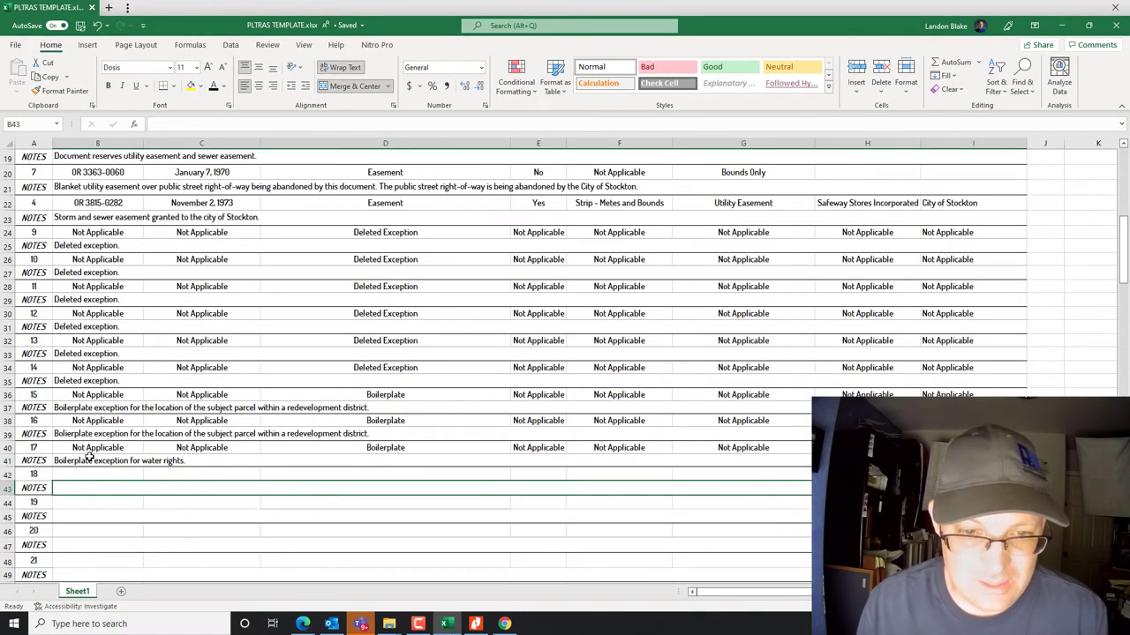
left_click_drag(87, 450, 808, 452)
key("ctrl+c")
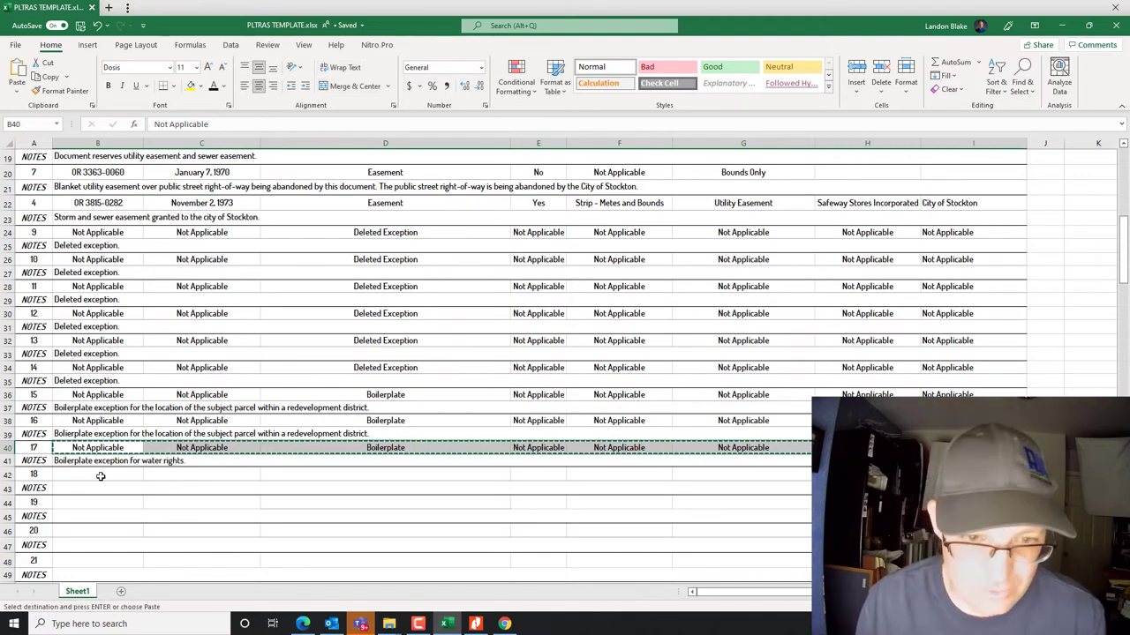
right_click(98, 477)
left_click(165, 230)
left_click(88, 499)
Note exception 18 as a boilerplate exception for rights to public streets, roads and allies.
key("Up")
type("Boilerplate exception for")
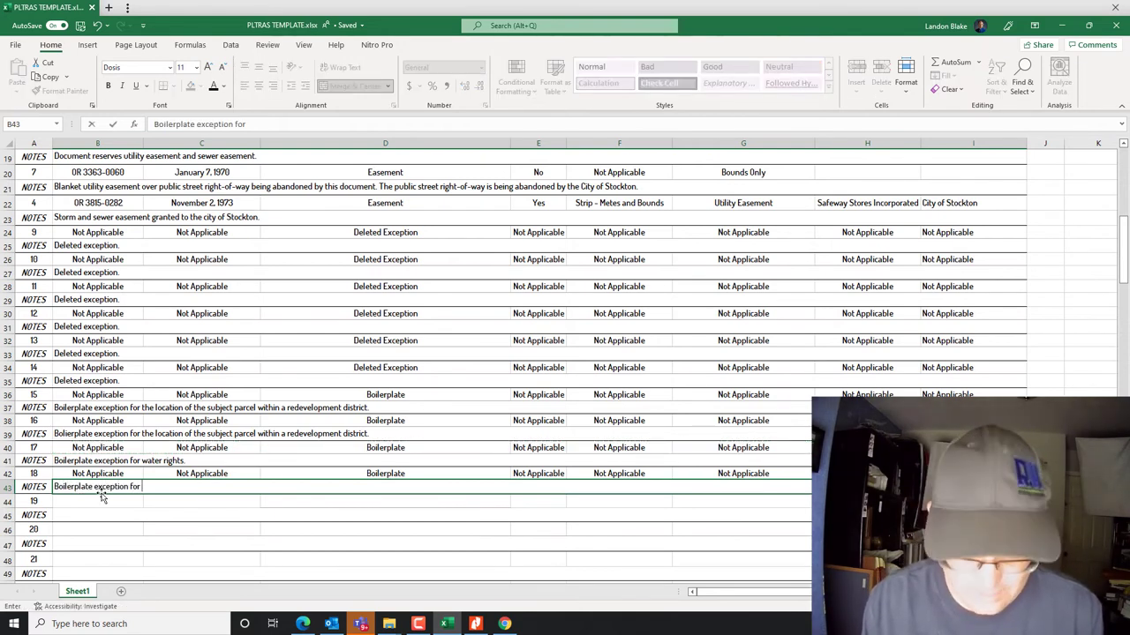
type(" rights to public streets, roads and alli")
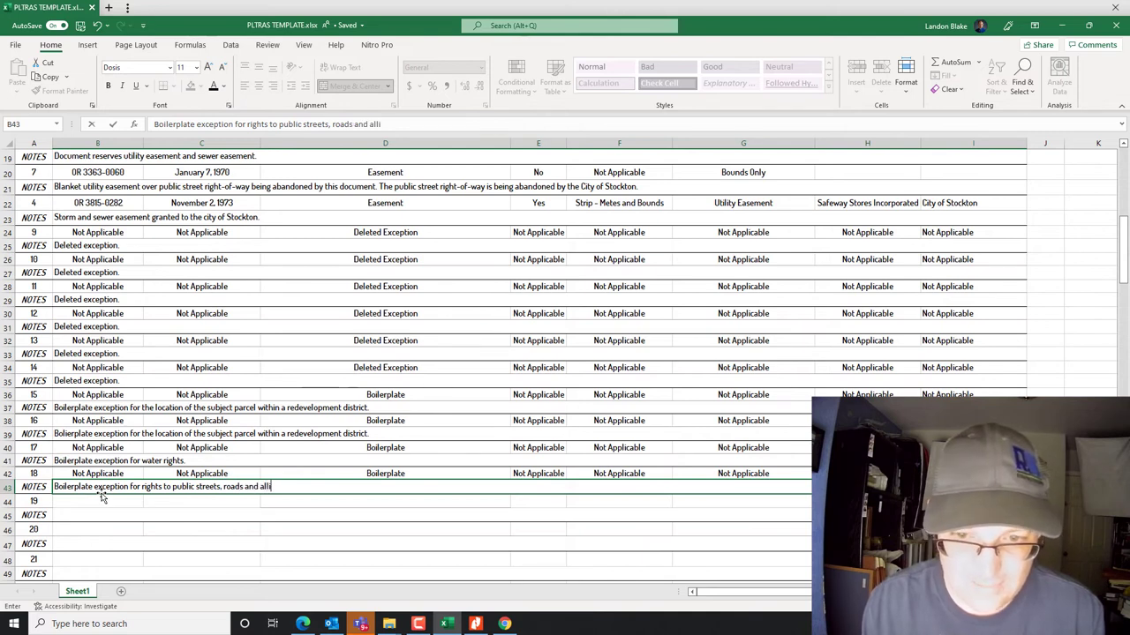
type("es.")
key("Return")
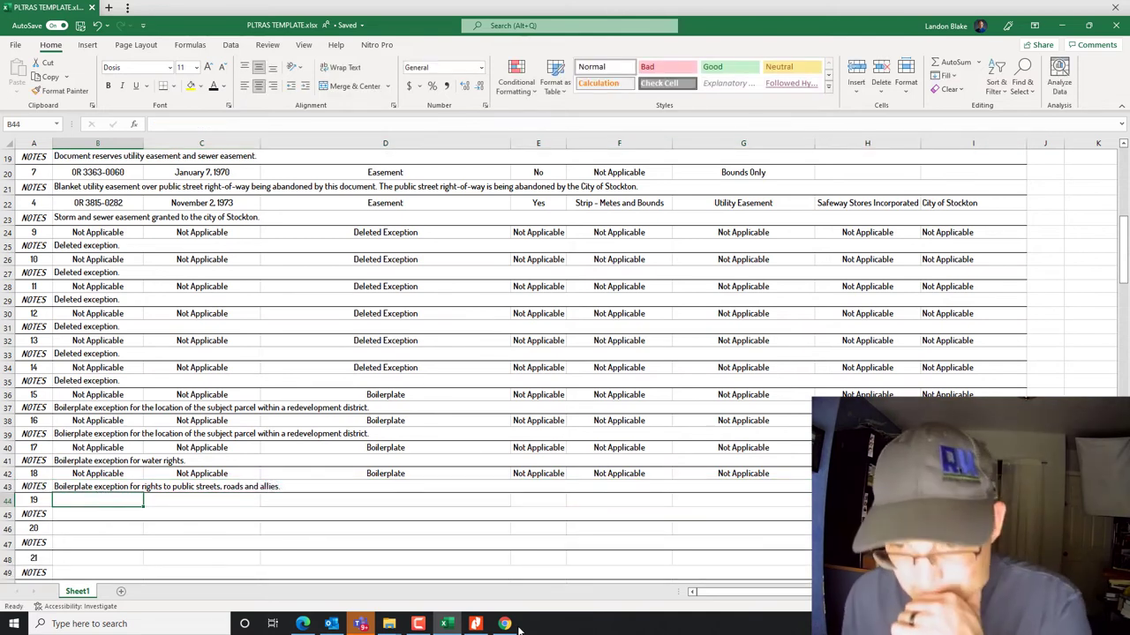
left_click(475, 624)
scroll(461, 303, "down", 1)
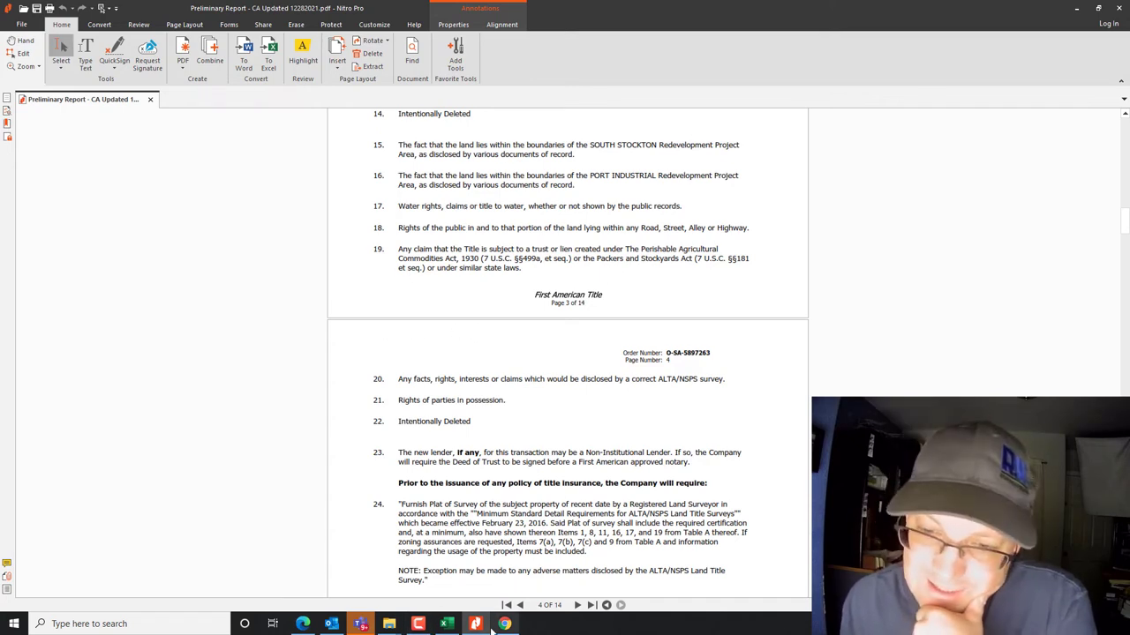
left_click(447, 625)
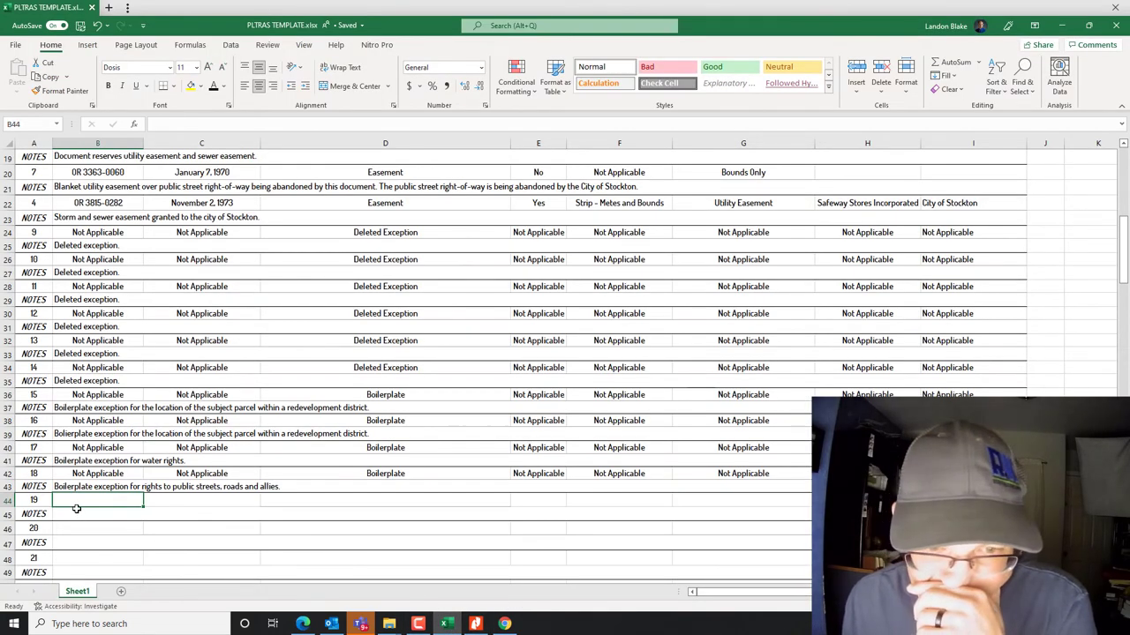
Copy exception 18's values into exception 19's row 44.
left_click(97, 473)
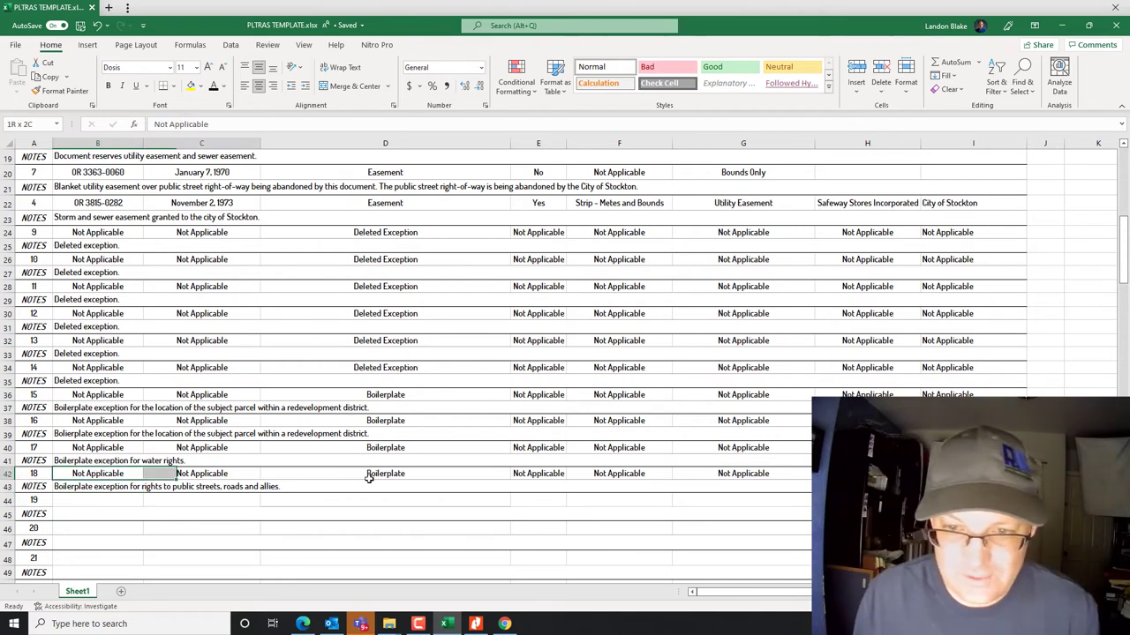
key("ctrl+shift+Right")
key("ctrl+c")
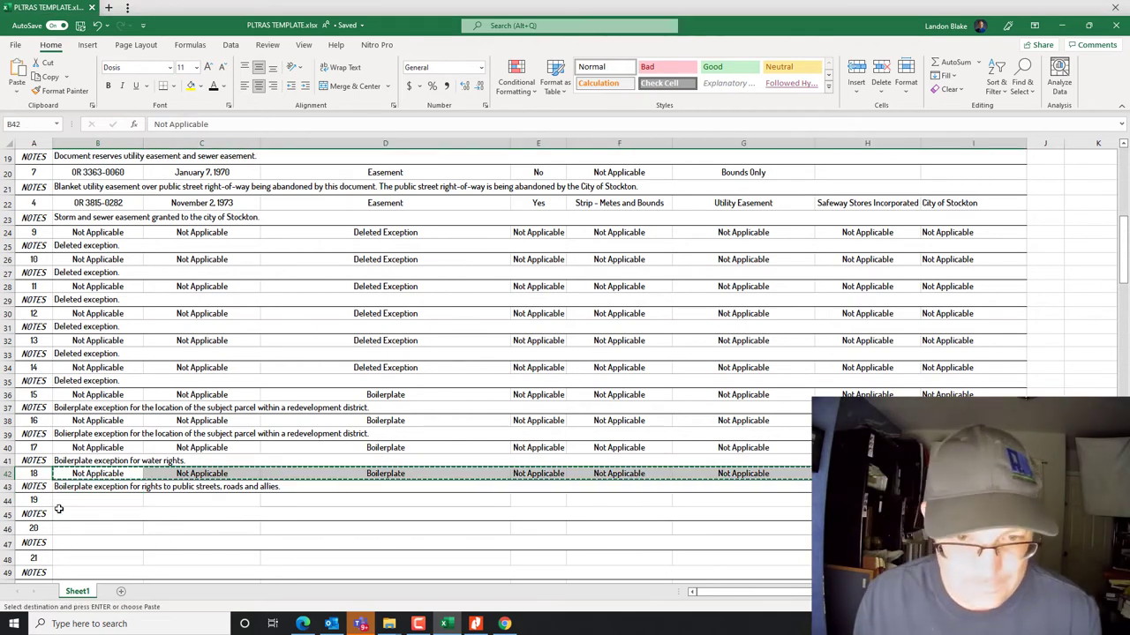
left_click(75, 500)
key("ctrl+v")
Set exception 19's type to Lien and begin its note on agricultural liens.
left_click(388, 502)
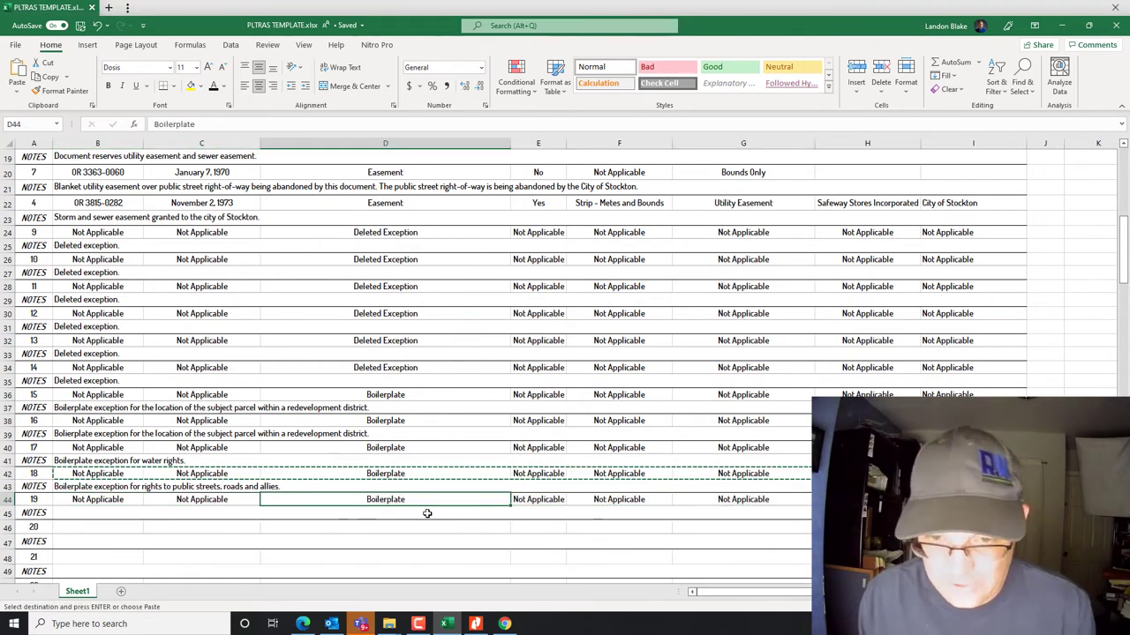
type("Lien")
key("Return")
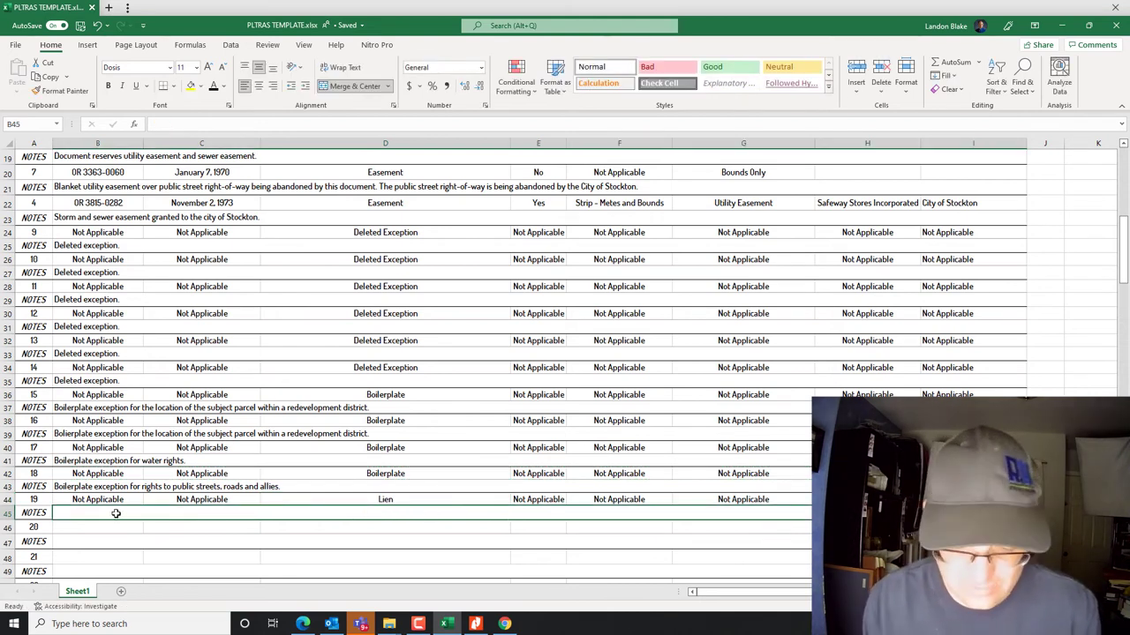
type("Exception for any liens rela")
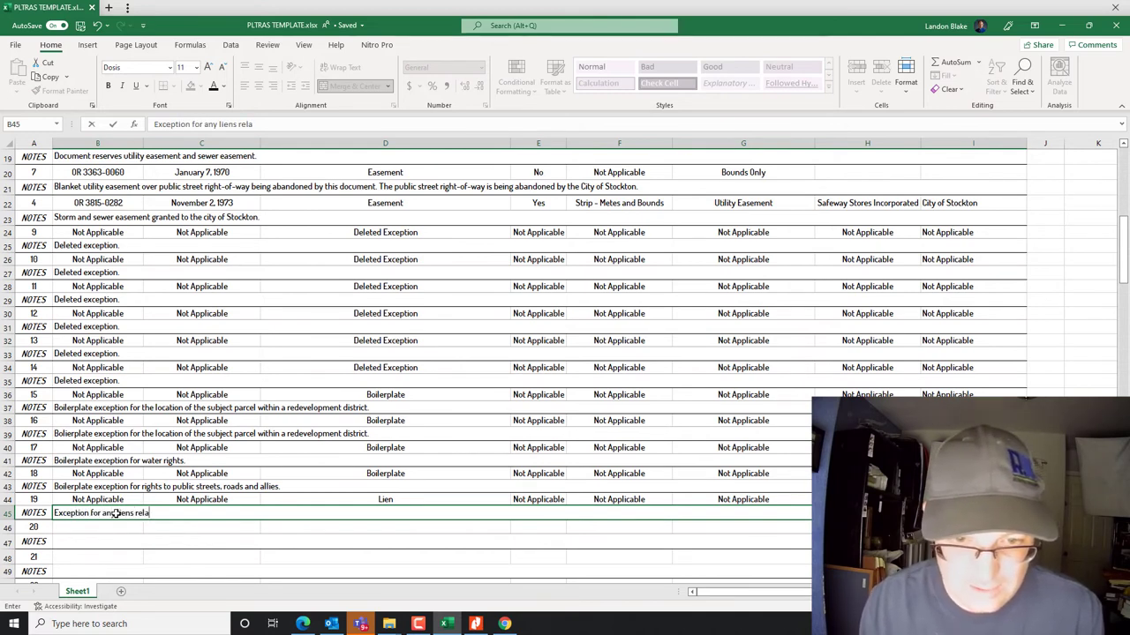
type("ted to agricultural products.")
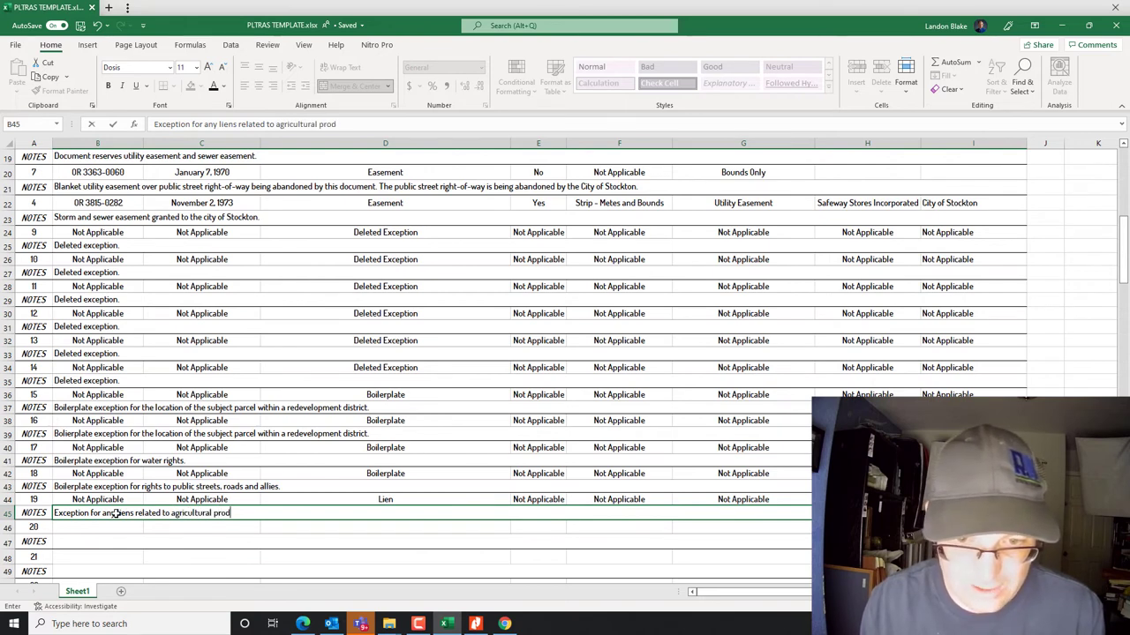
After checking the report, copy exception 19's values B44:I44 into exception 20's row 46.
left_click(477, 625)
scroll(409, 289, "down", 2)
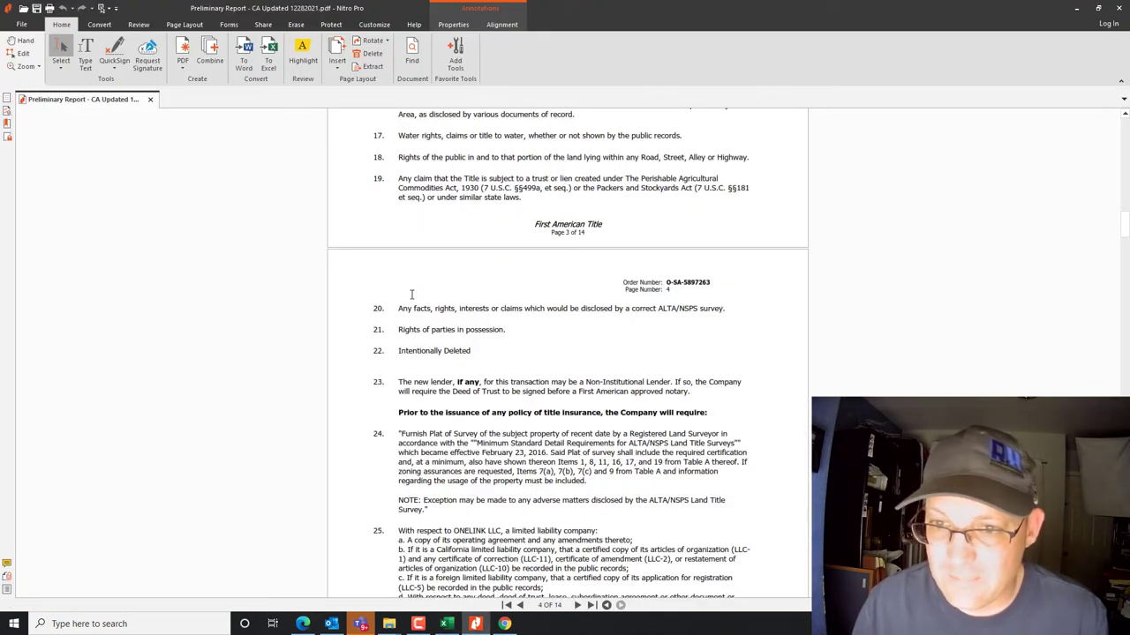
scroll(409, 293, "down", 1)
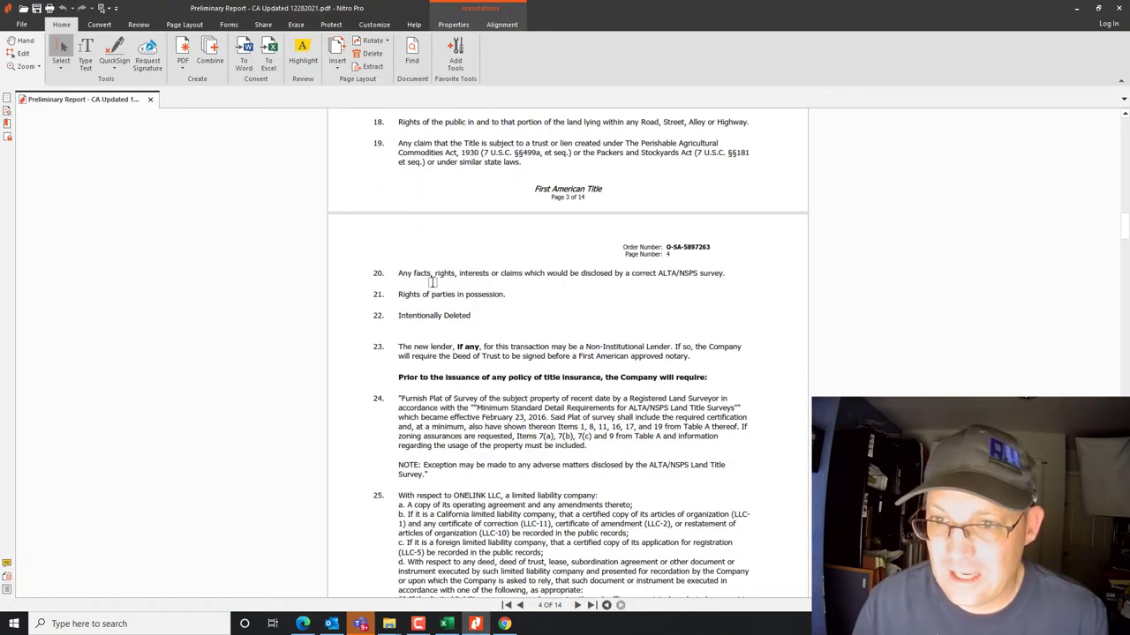
left_click(447, 624)
left_click_drag(103, 503, 962, 501)
key("ctrl+c")
left_click(84, 527)
key("ctrl+v")
Set exception 20's type to Survey Exception with note 'This is the standard survey exception.'.
left_click(420, 527)
type("Du")
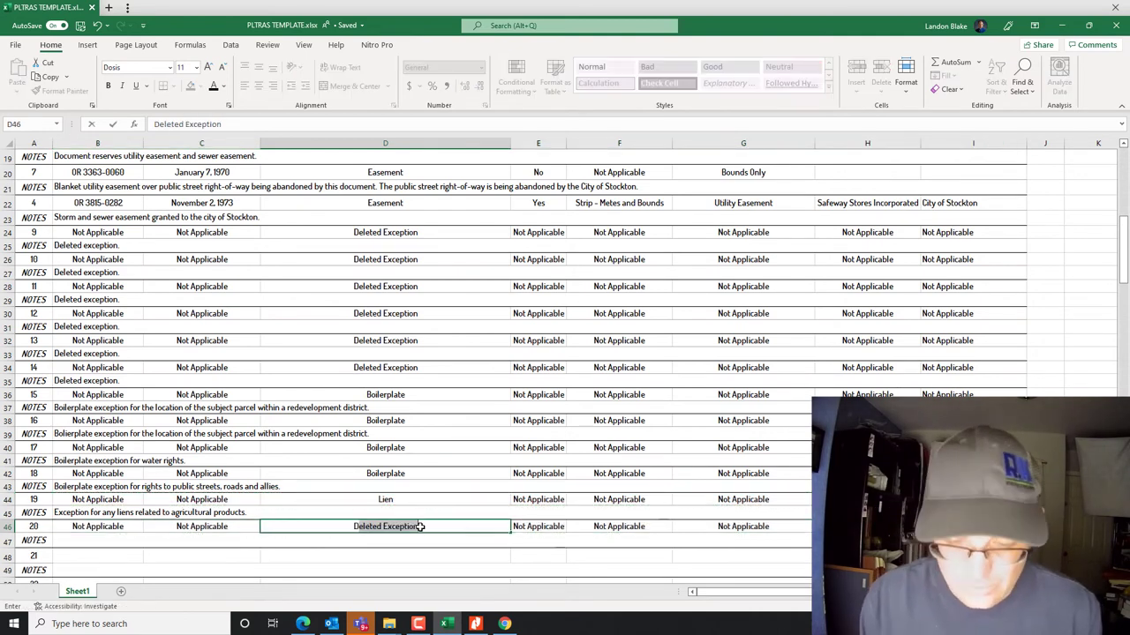
type("Survey Exception")
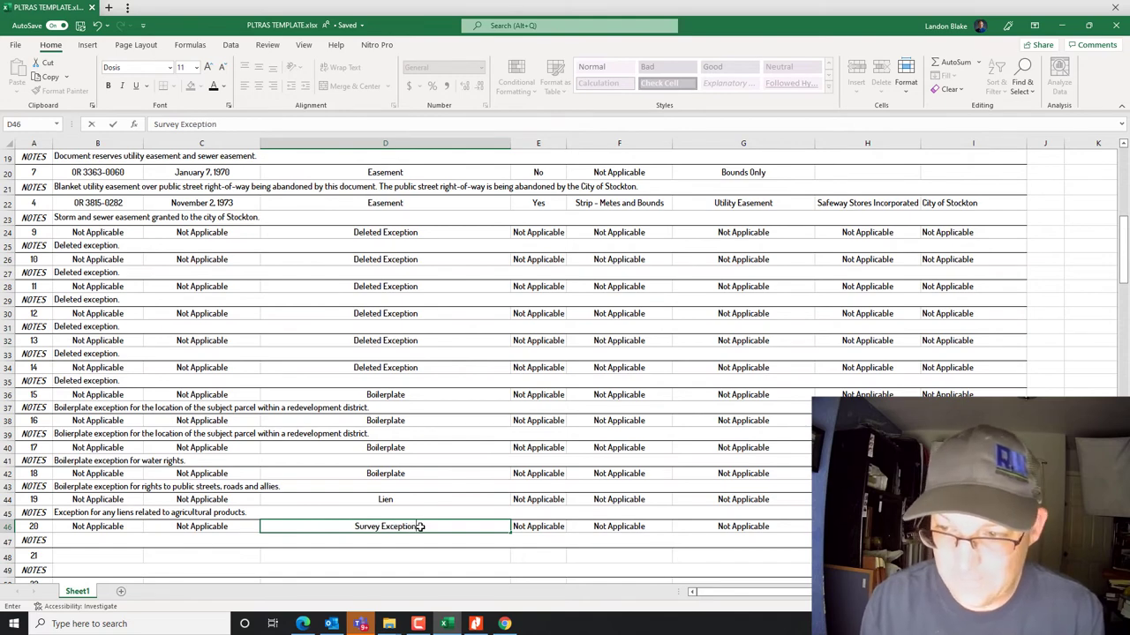
key("Return")
scroll(95, 380, "down", 4)
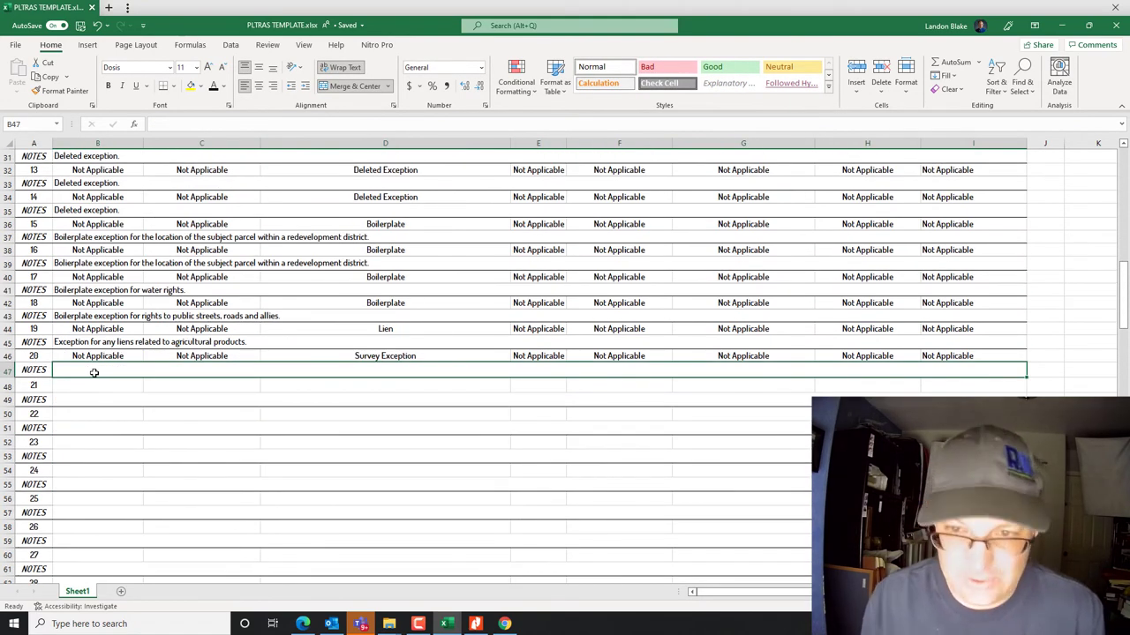
type("This is the standard survey ex")
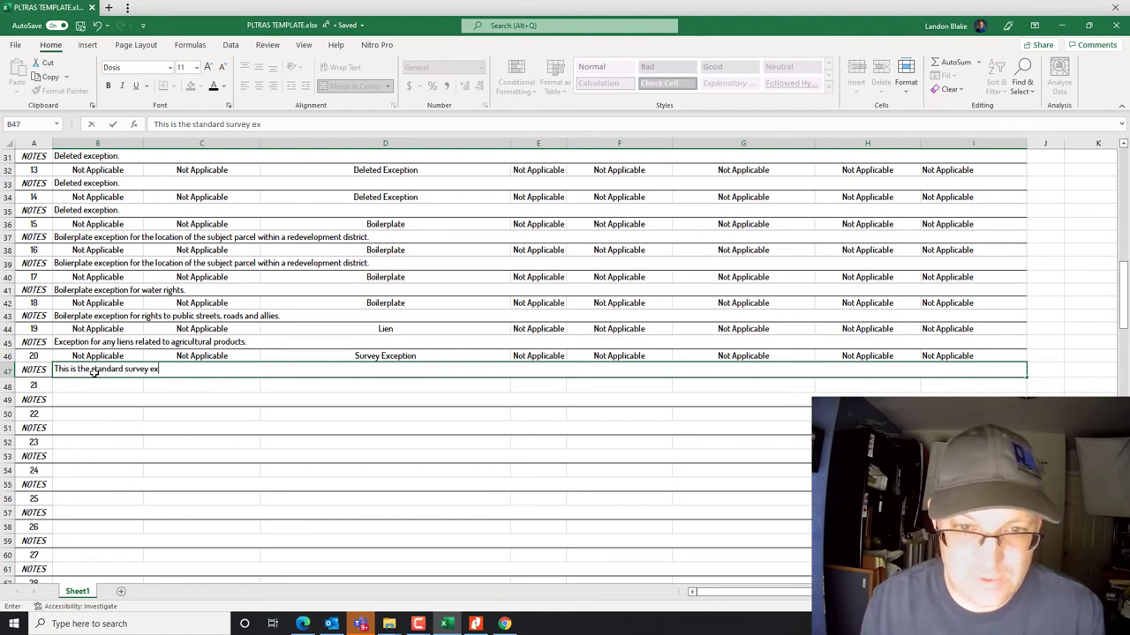
type("ception.")
key("Return")
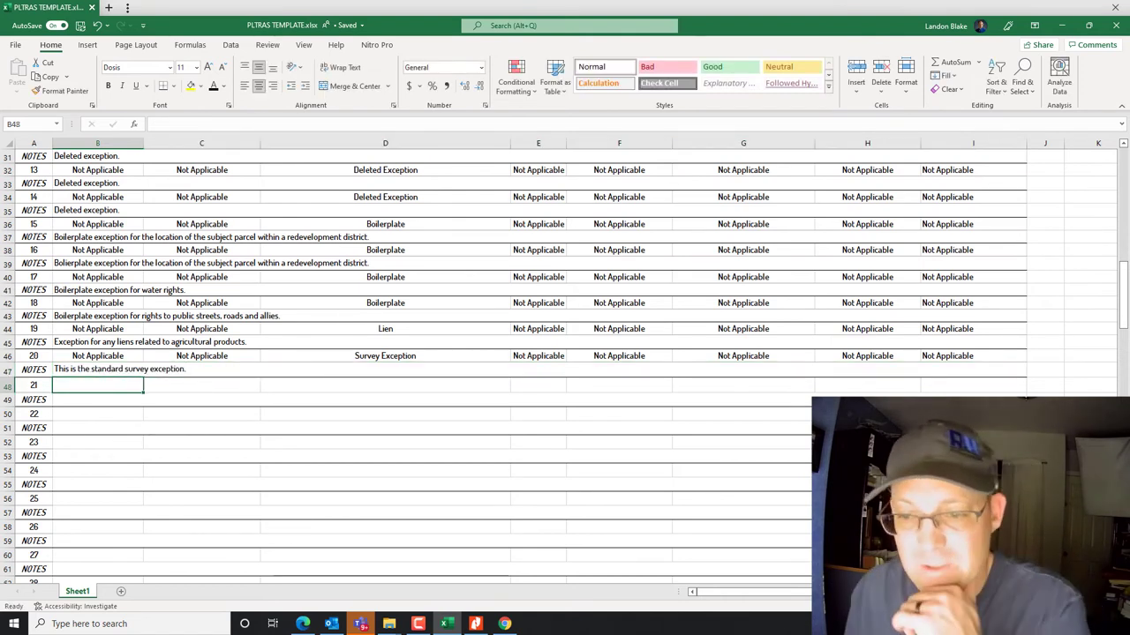
left_click(484, 624)
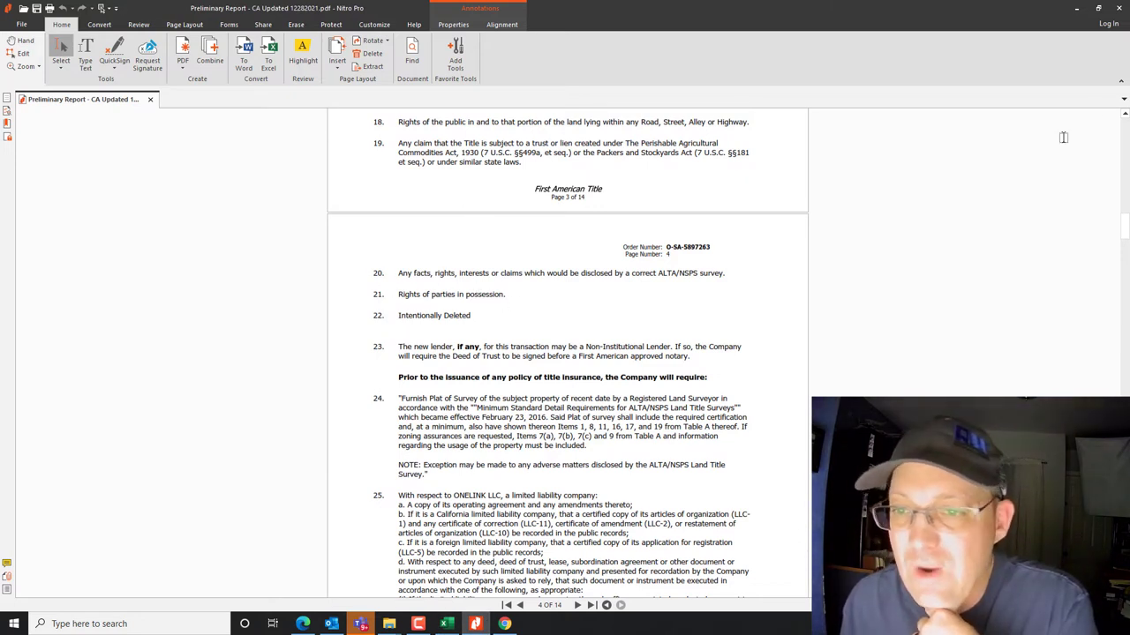
Copy exception 20's two rows into exception 21's rows.
left_click(1076, 8)
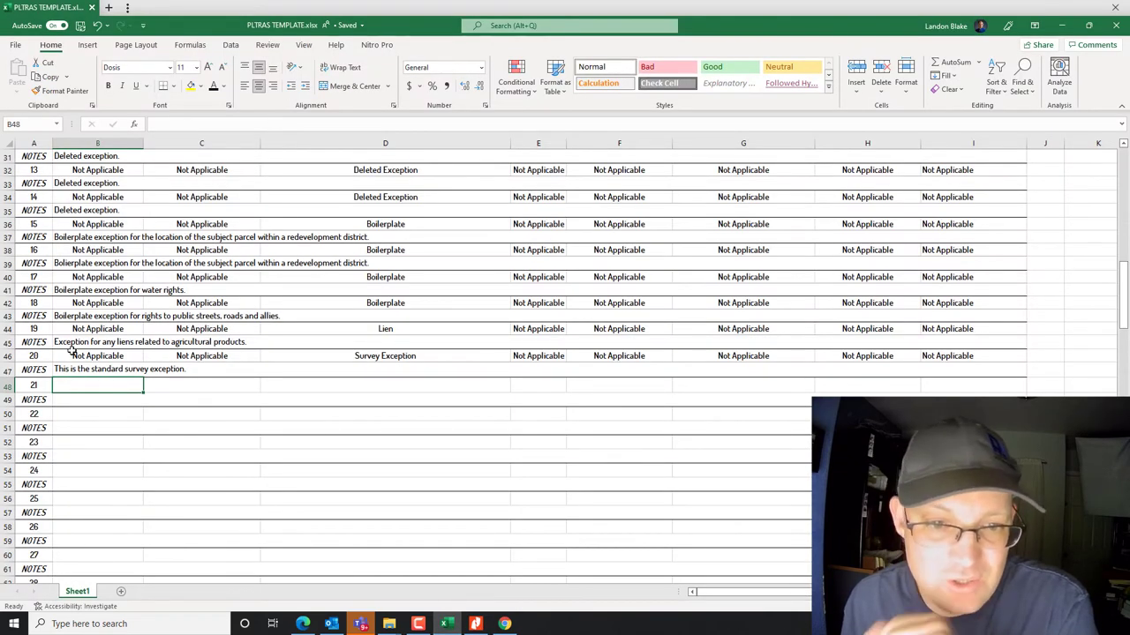
left_click_drag(76, 355, 919, 370)
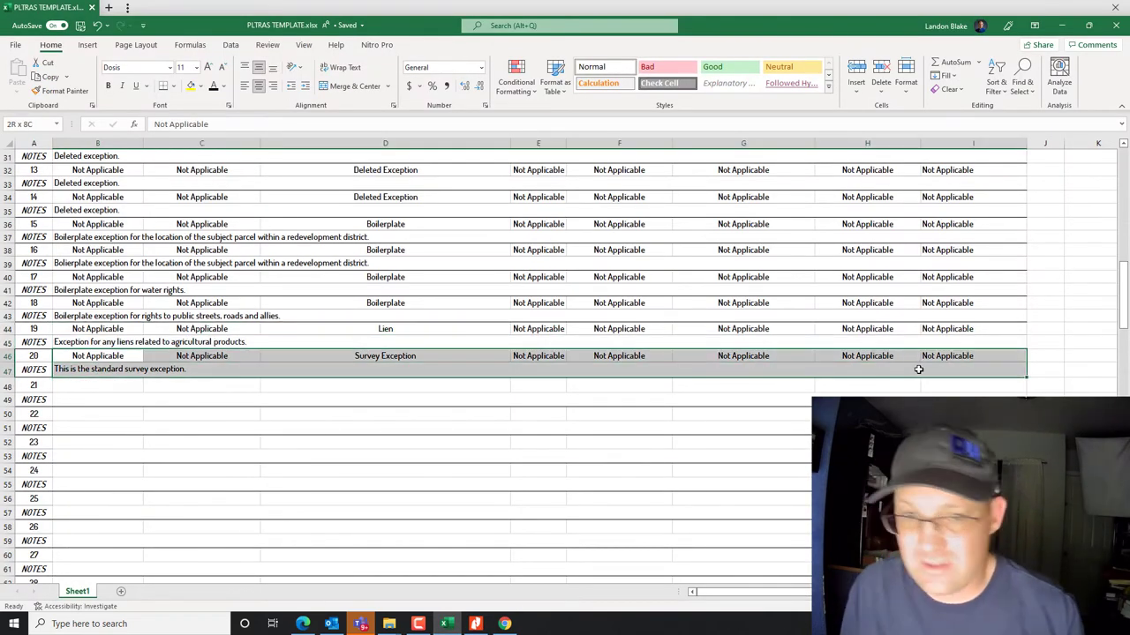
key("ctrl+c")
left_click(79, 385)
key("ctrl+v")
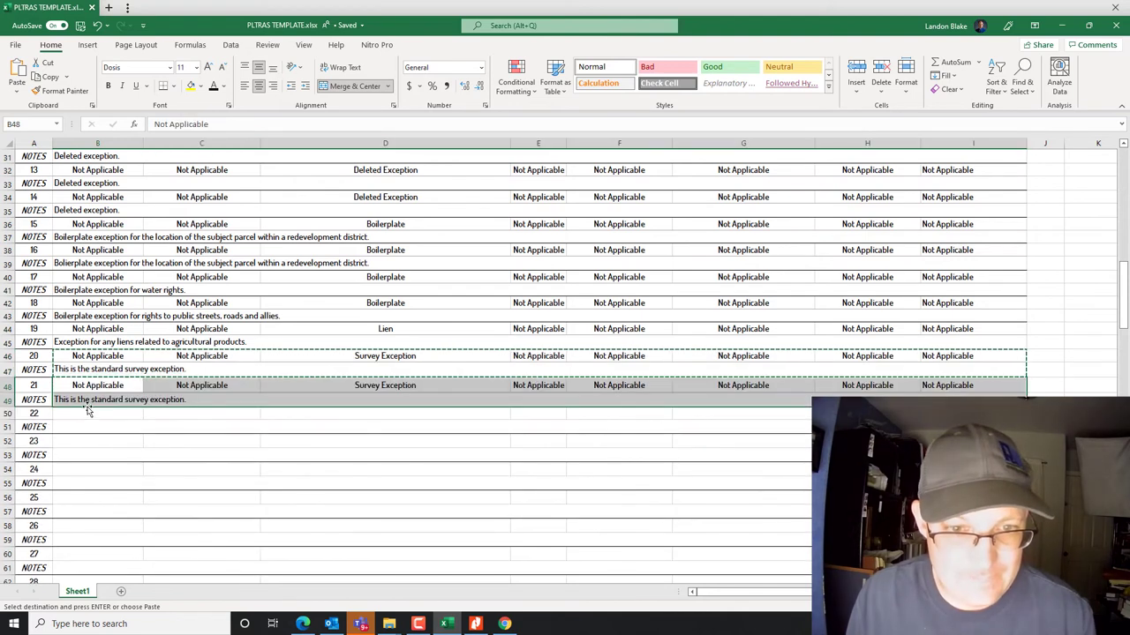
Set exception 21 to Boilerplate, noted 'Boilerplate exception for rights of parties in possession.'.
left_click(88, 402)
left_click(363, 388)
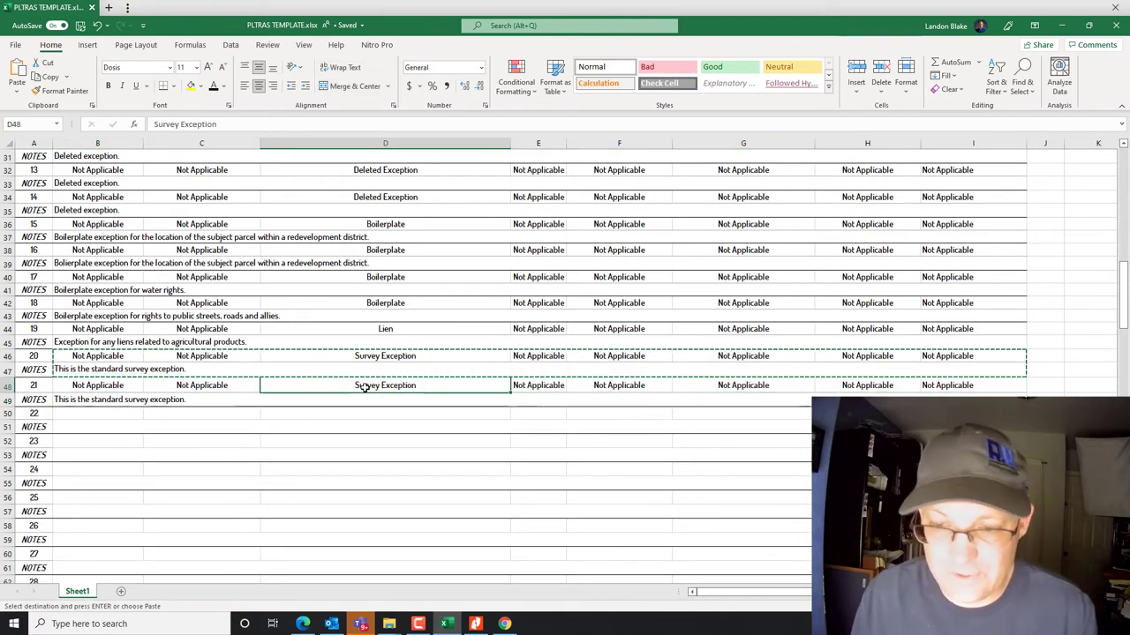
type("Bio")
type("op")
type("ilerplate")
key("Return")
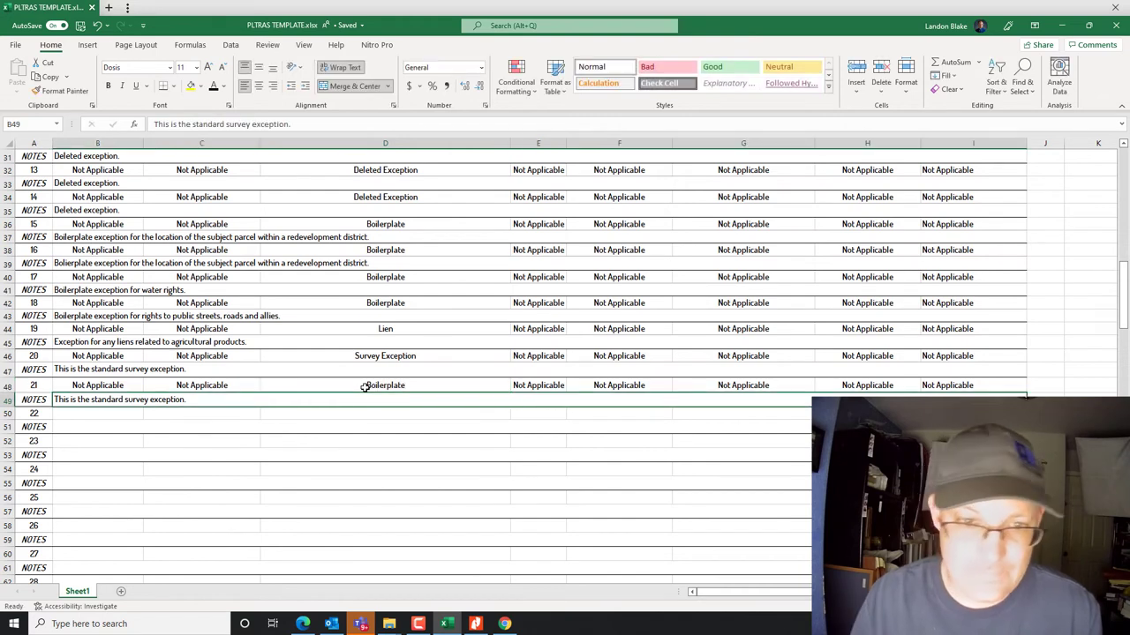
type("This is a")
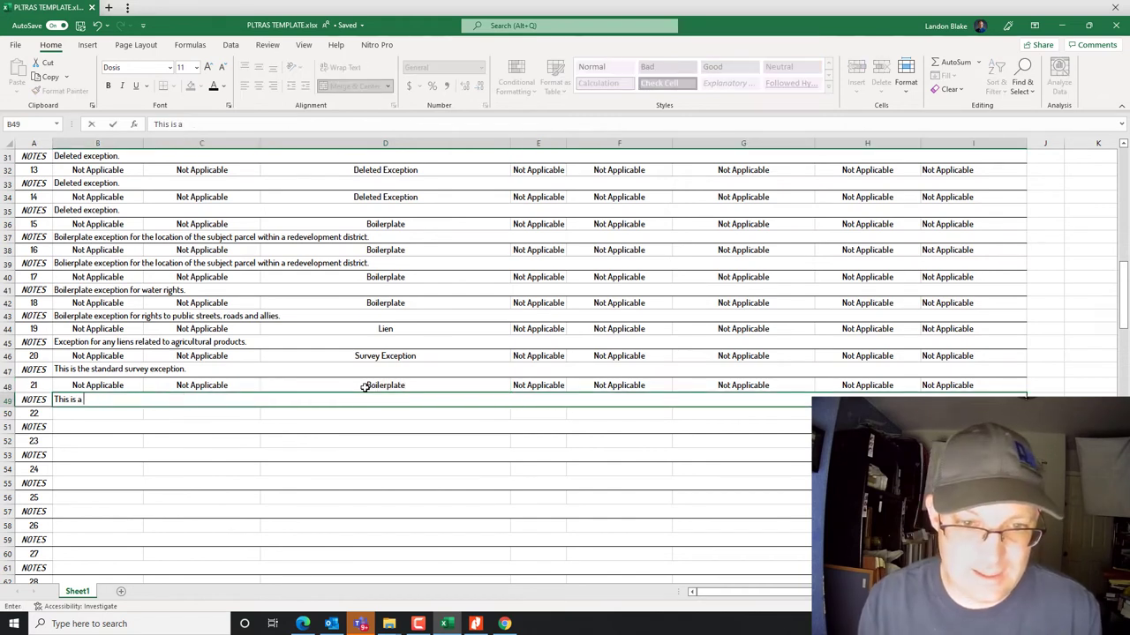
type(" boui")
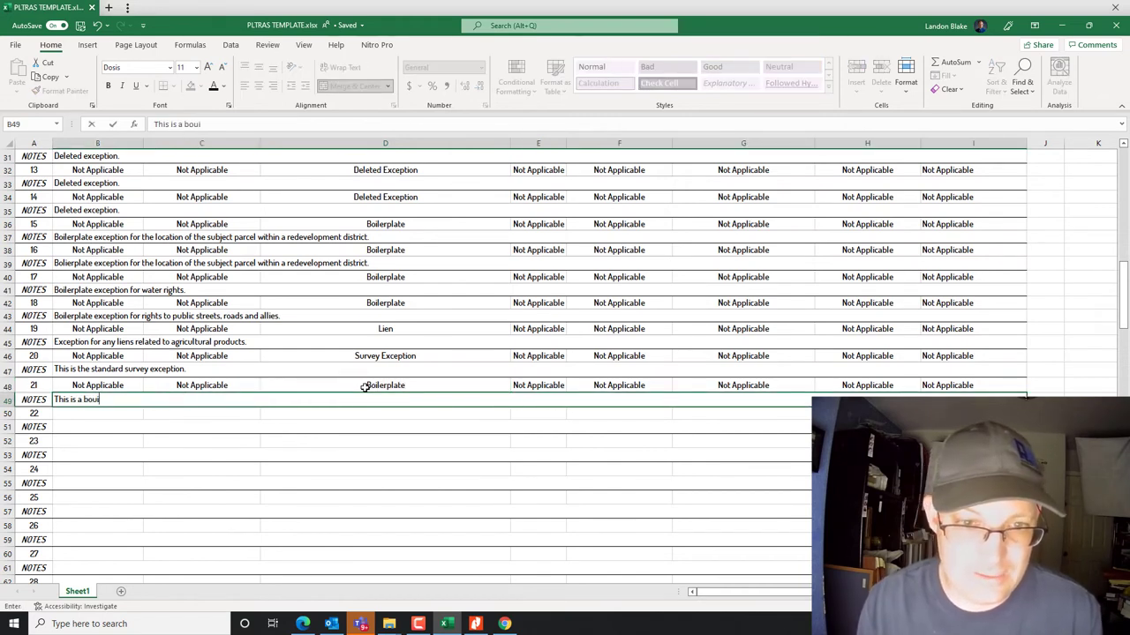
key("BackSpace")
key("BackSpace")
key("BackSpace")
key("BackSpace")
key("BackSpace")
key("BackSpace")
key("BackSpace")
key("BackSpace")
key("BackSpace")
key("BackSpace")
key("BackSpace")
key("BackSpace")
key("BackSpace")
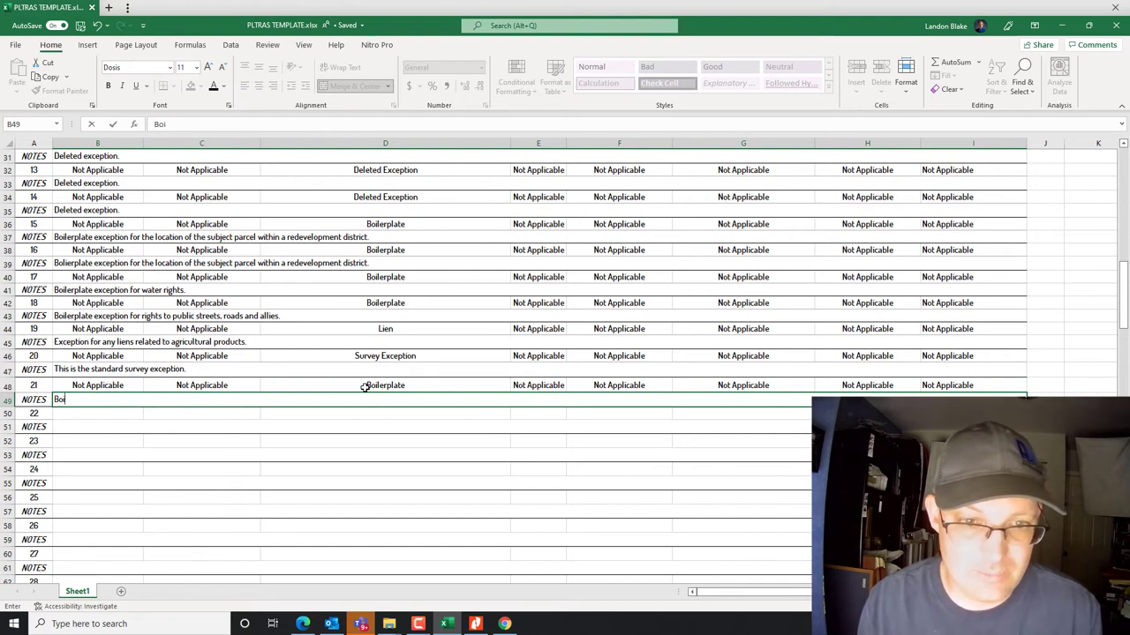
type("Boilerplate exception for ")
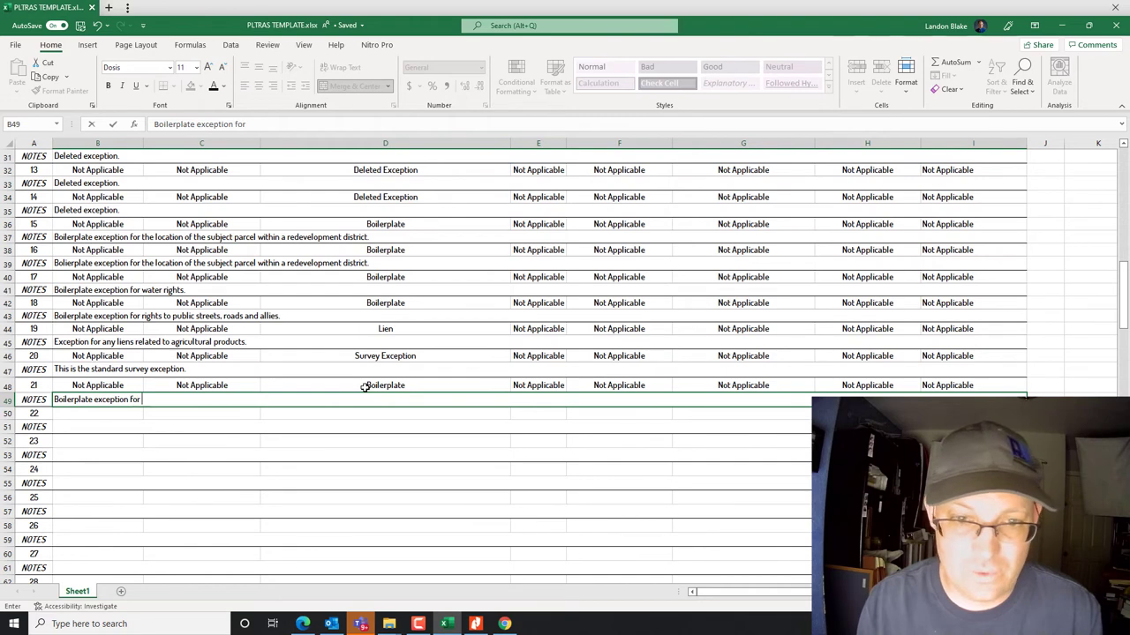
type("rights of par")
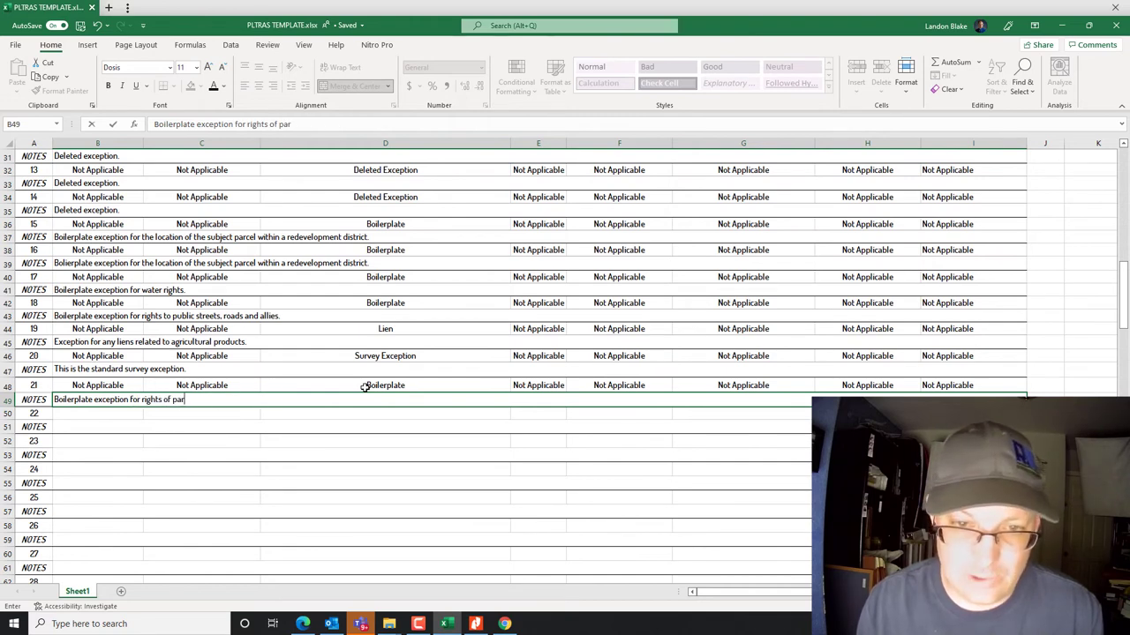
type("ties in possession.")
key("Return")
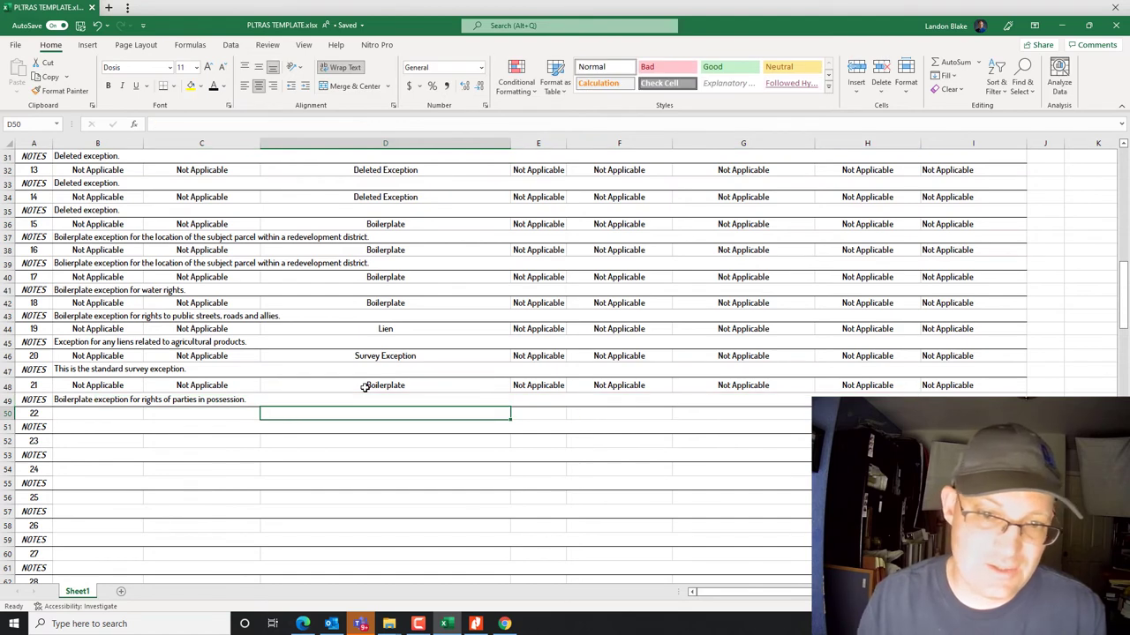
Shorten exception 20's note to 'Standard survey exception.'.
left_click(79, 343)
double_click(89, 370)
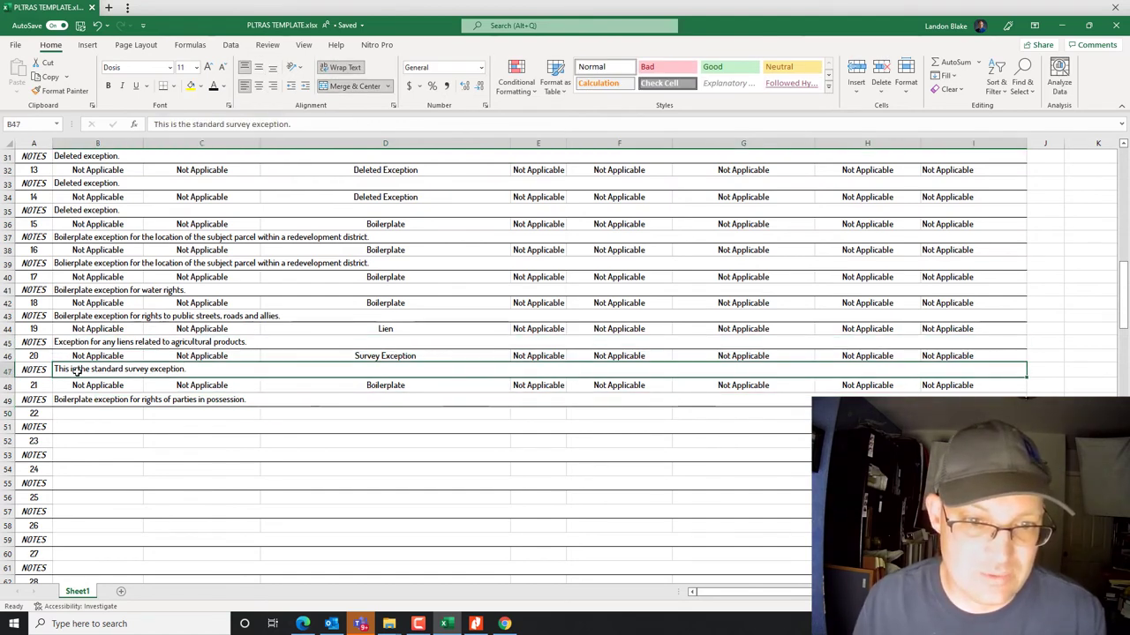
left_click_drag(93, 370, 54, 369)
type("S")
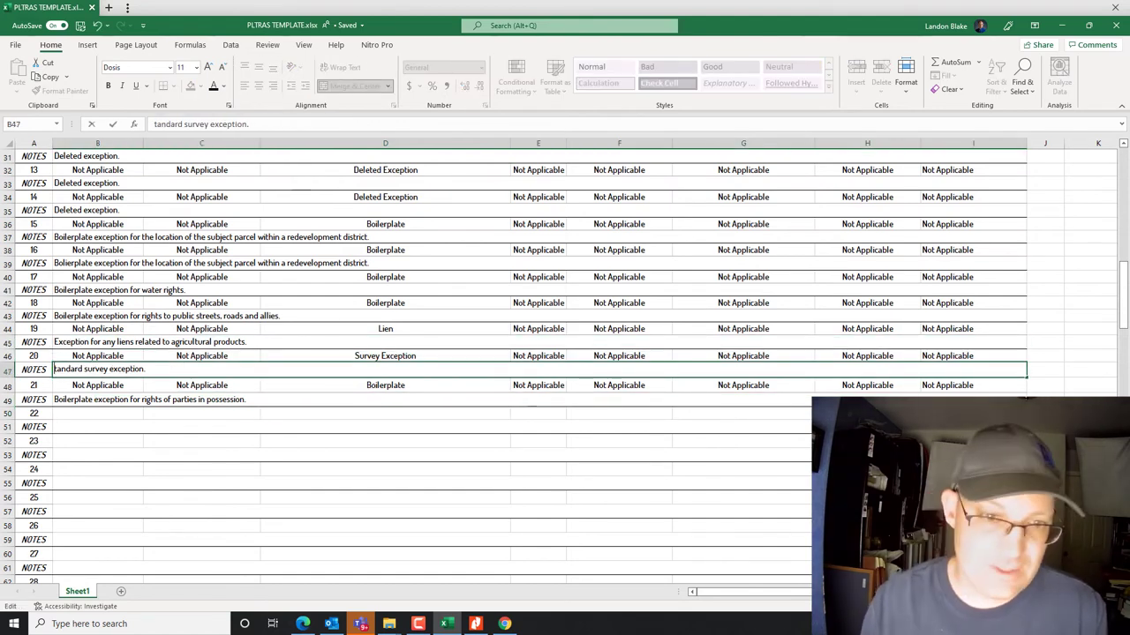
key("Return")
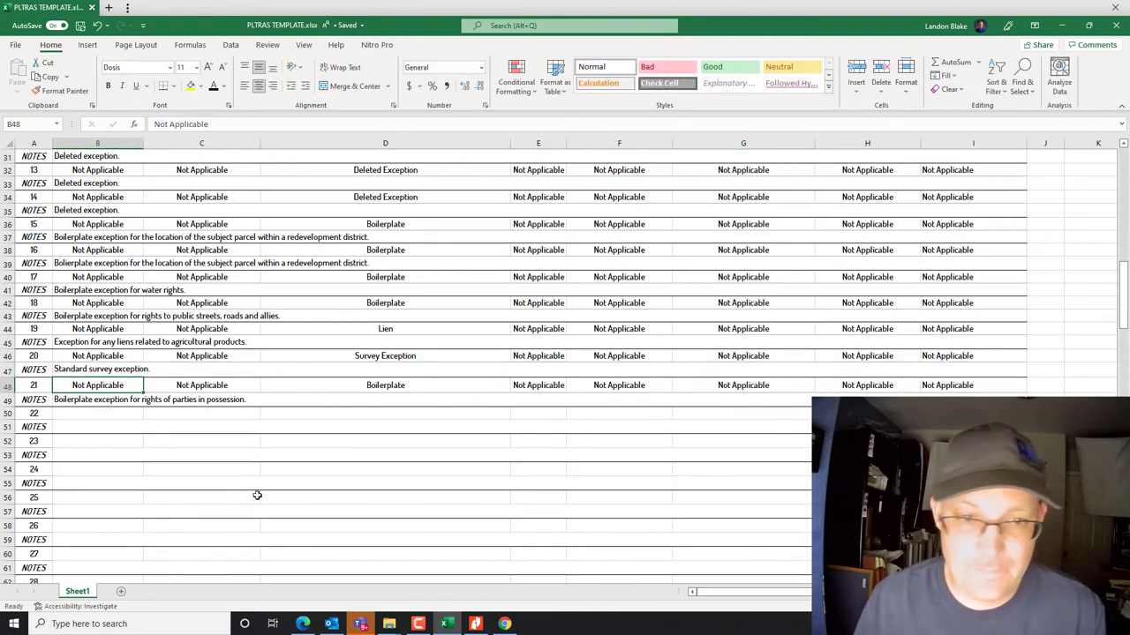
left_click(477, 624)
scroll(486, 452, "down", 1)
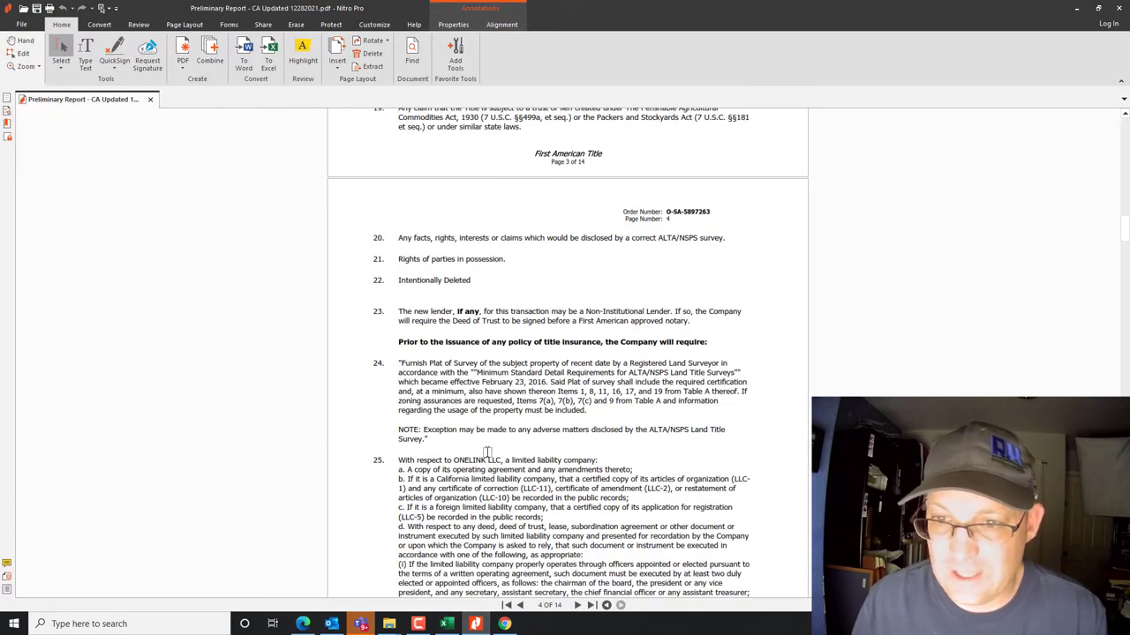
Paste exception 14's Not Applicable / Deleted Exception values into exception 22's row.
left_click(447, 624)
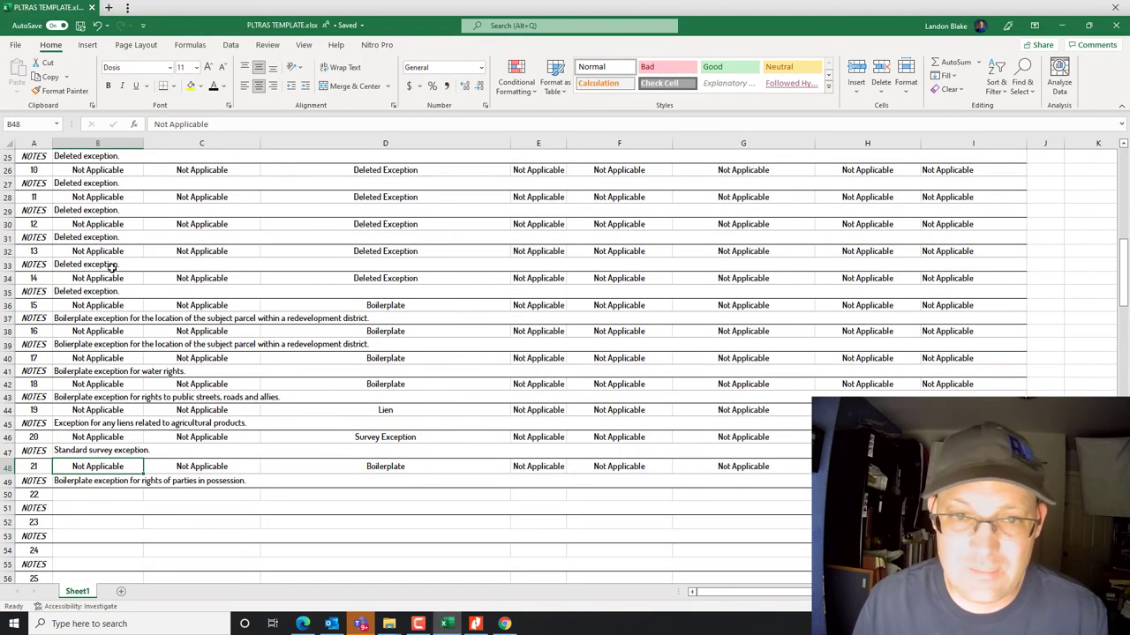
left_click_drag(80, 278, 980, 281)
key("ctrl+c")
right_click(79, 494)
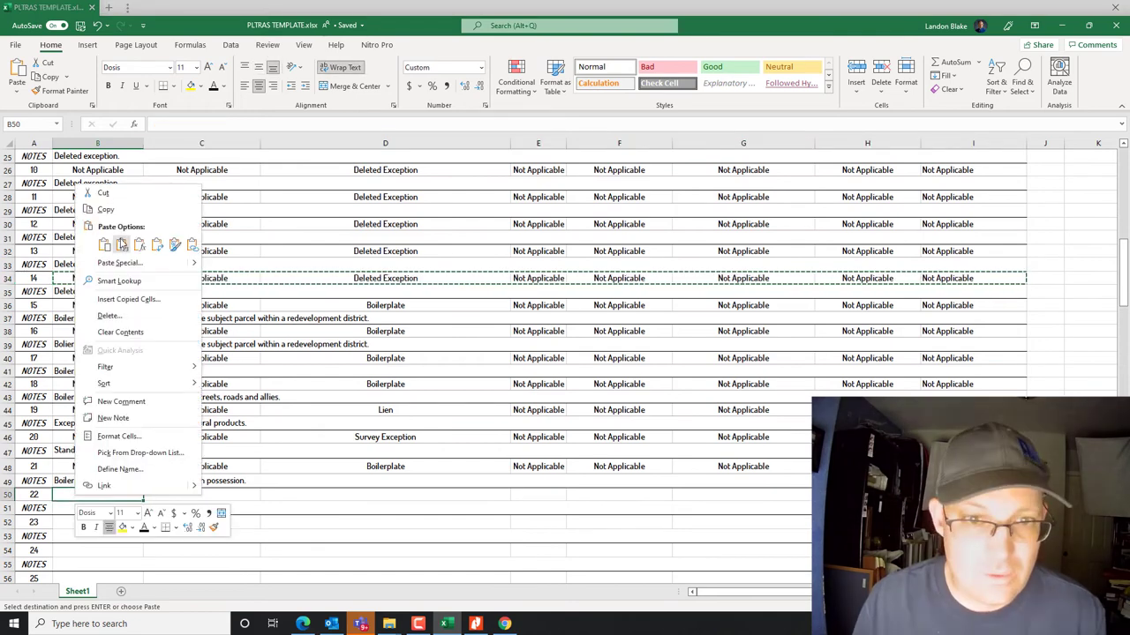
left_click(144, 246)
Copy the 'Deleted exception.' note into exception 22's notes cell.
left_click(95, 291)
key("ctrl+c")
left_click(84, 508)
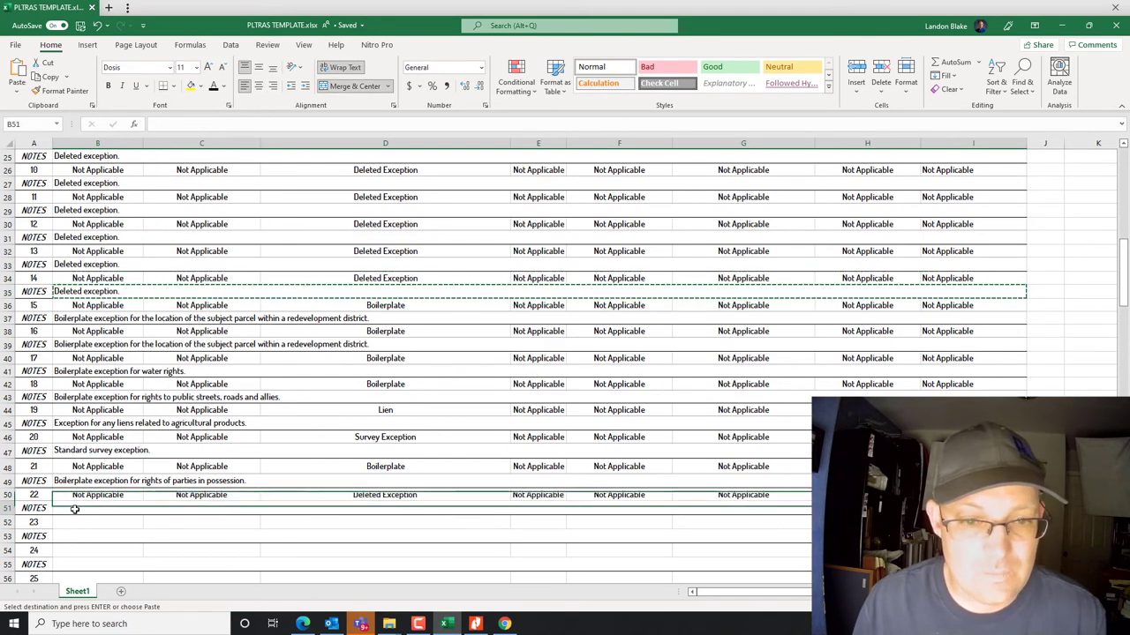
key("ctrl+v")
left_click(186, 536)
scroll(242, 454, "down", 5)
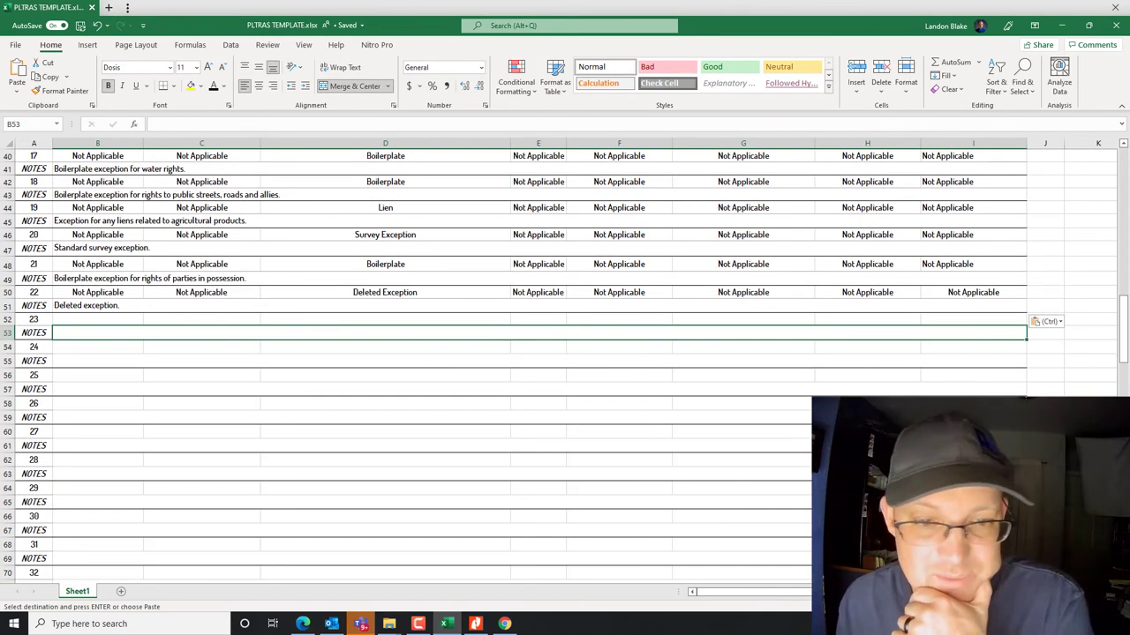
Scroll the title report PDF to review items 21–25.
left_click(474, 624)
scroll(457, 303, "down", 1)
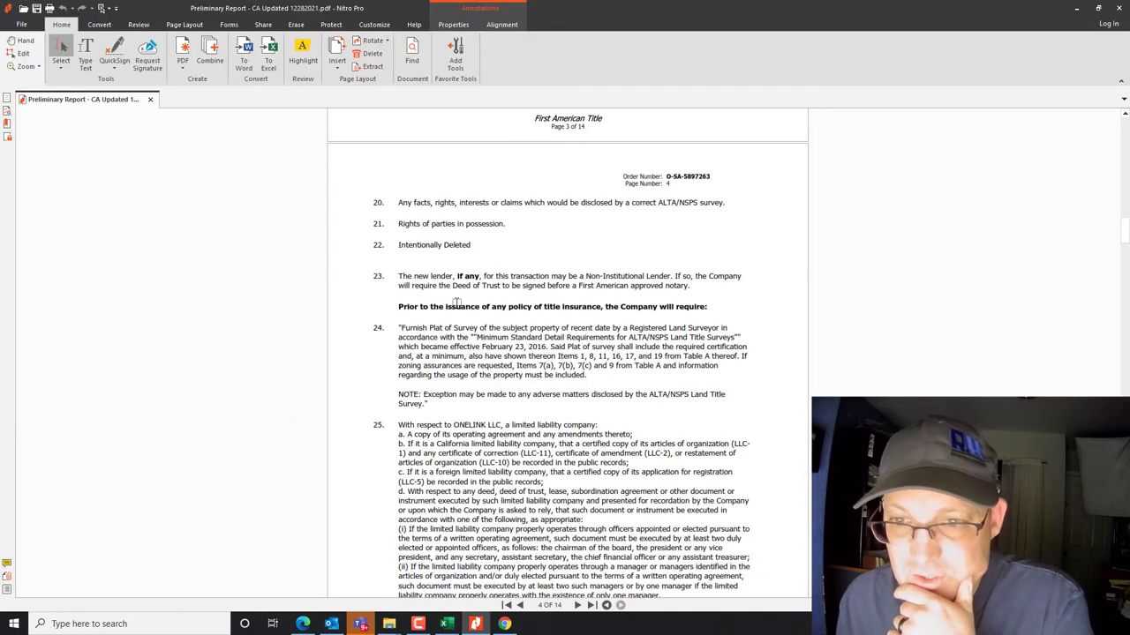
scroll(456, 303, "down", 1)
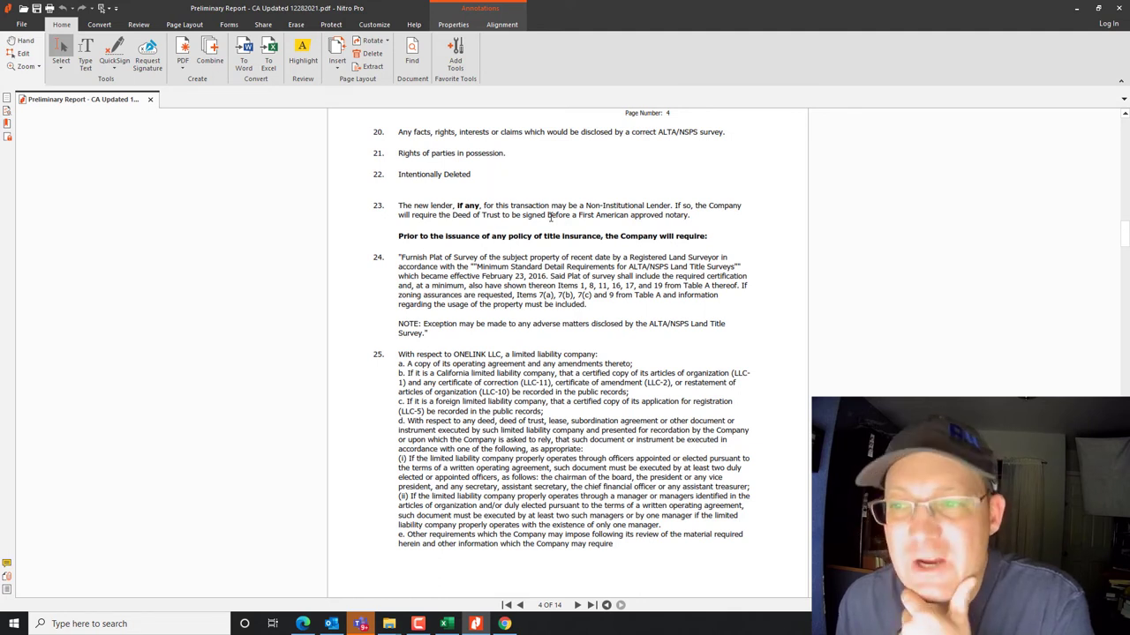
scroll(542, 229, "down", 1)
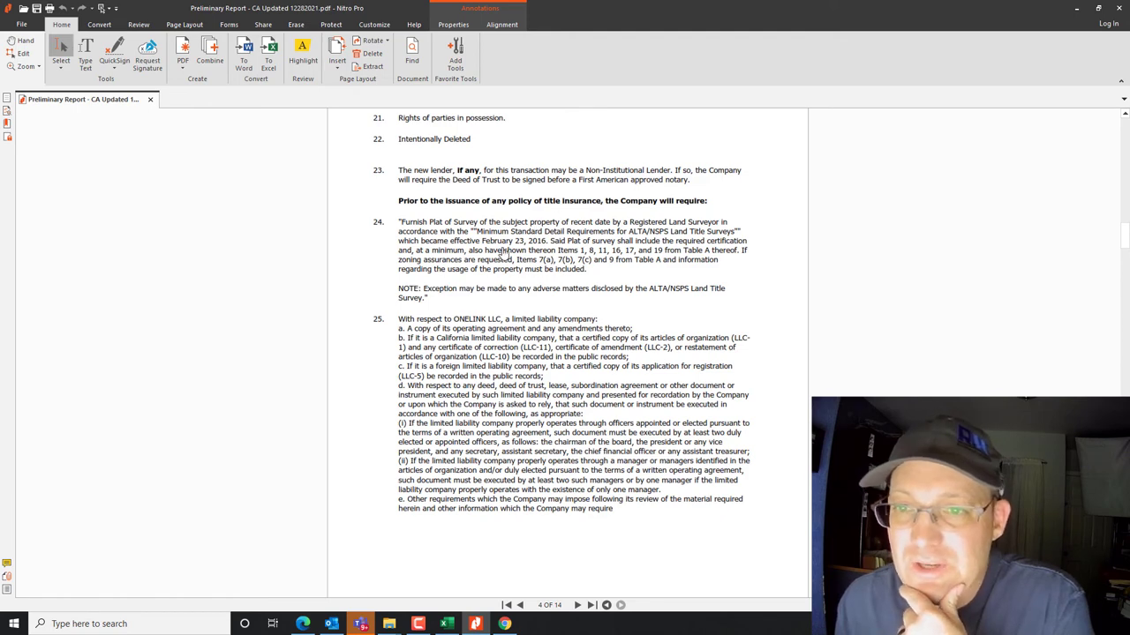
left_click(447, 624)
Copy exception 22's row values into exception 23's row.
left_click(121, 305)
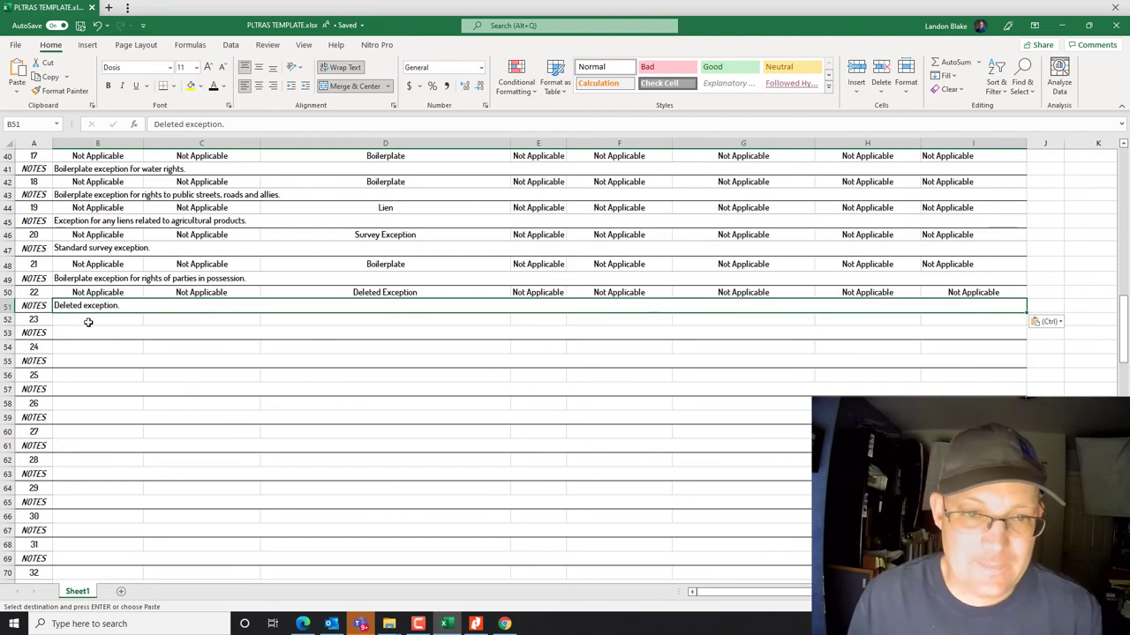
mouse_move(89, 292)
left_mouse_down()
mouse_move(971, 292)
mouse_move(985, 279)
mouse_move(976, 292)
left_mouse_up()
key("ctrl+c")
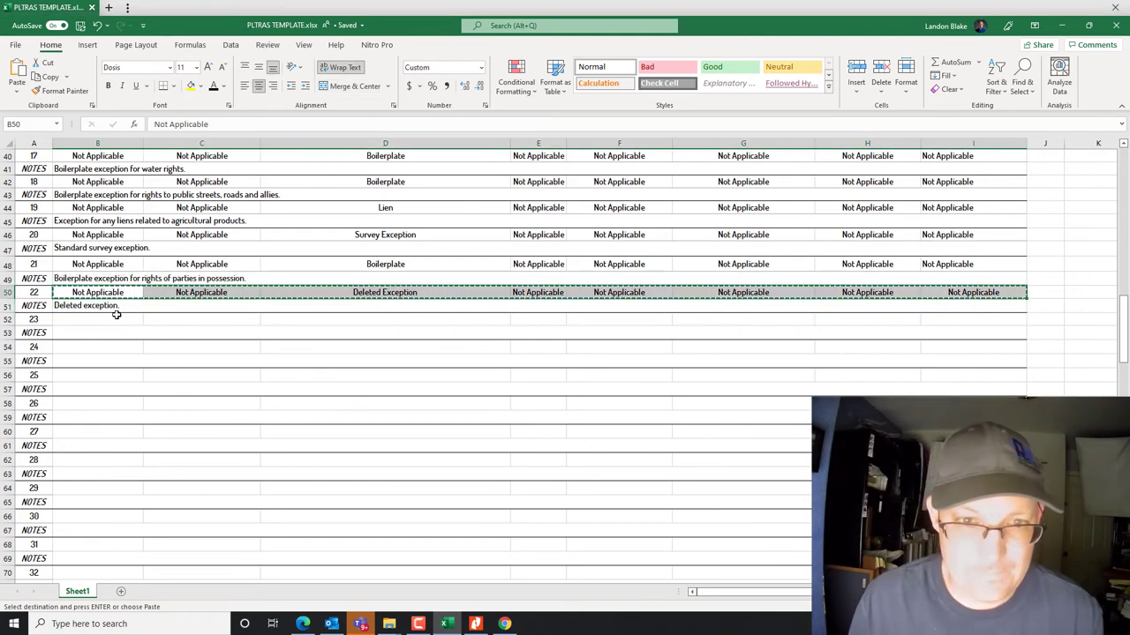
left_click(122, 318)
key("ctrl+v")
Set exception 23 to Land Title Company Requirement, noting documents need a title-company-approved notary.
left_click(442, 318)
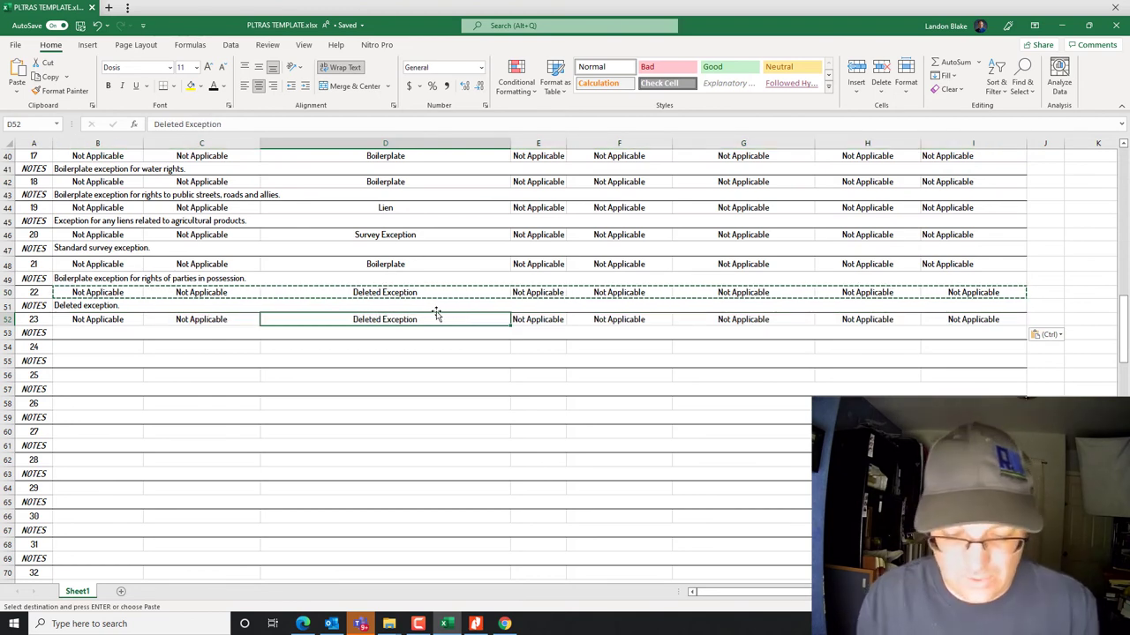
type("Lit")
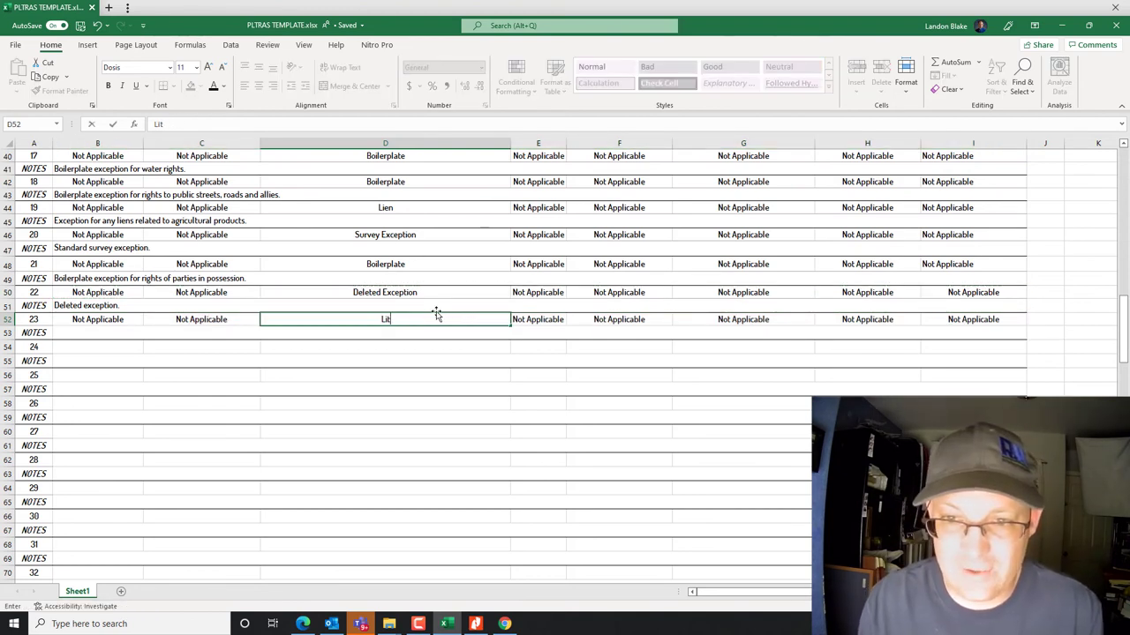
type("d Title C")
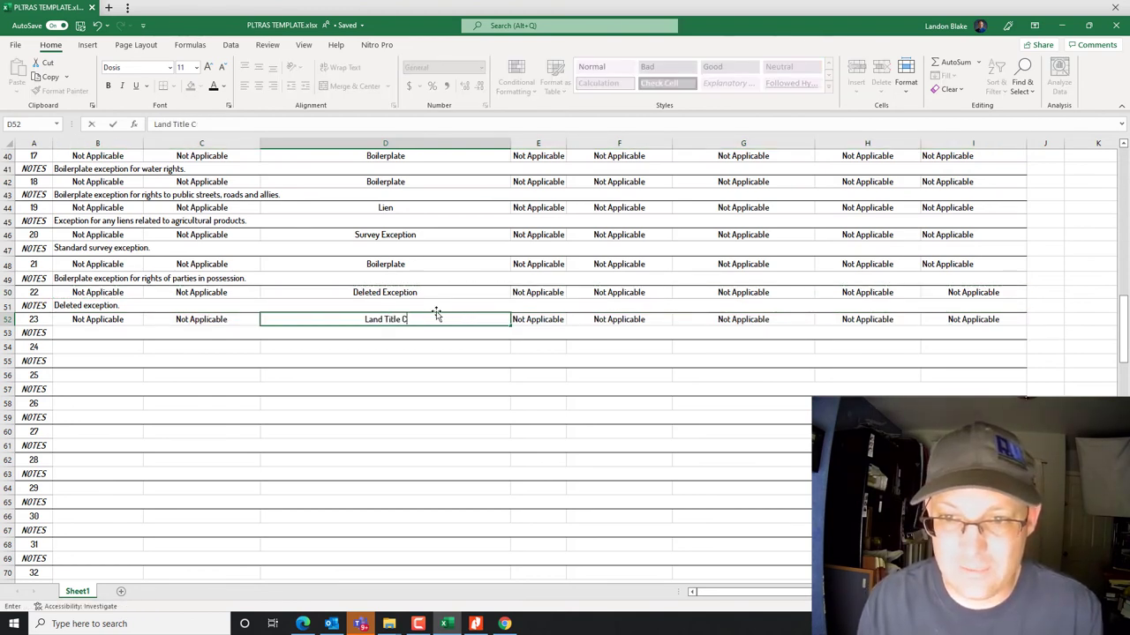
type("ompany Requirement")
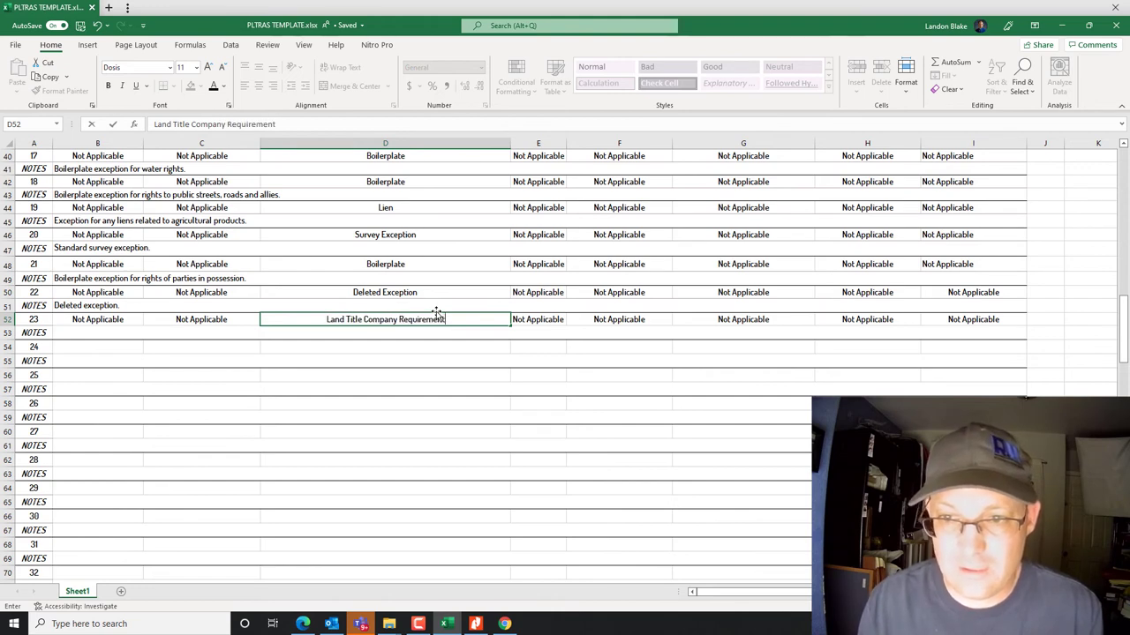
key("Return")
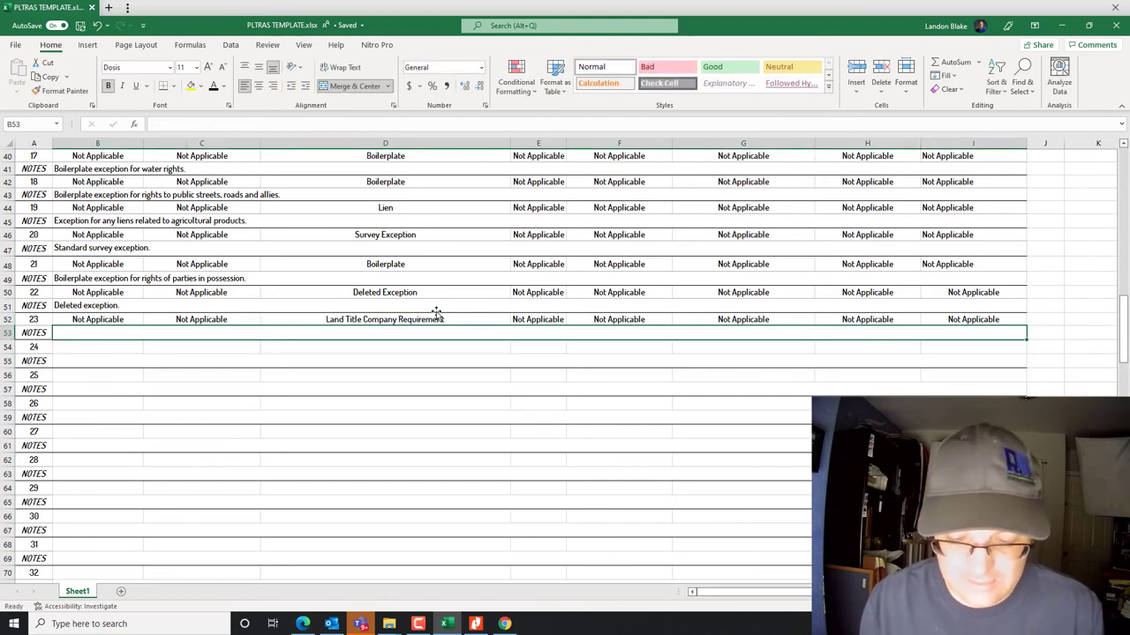
type("RE")
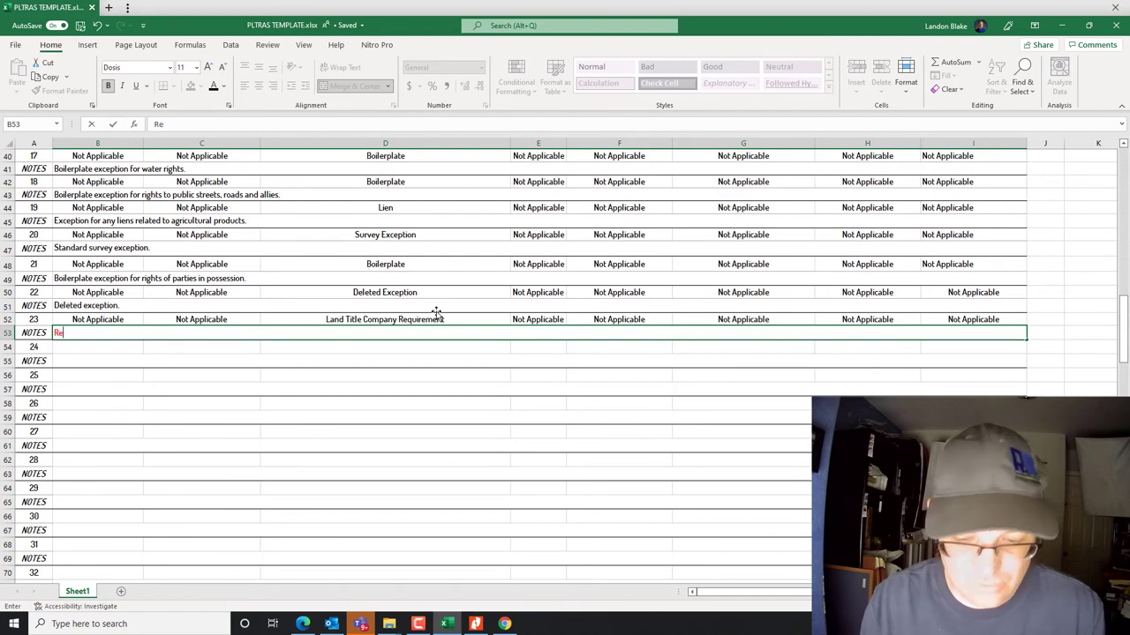
type("quirement for documents to be s")
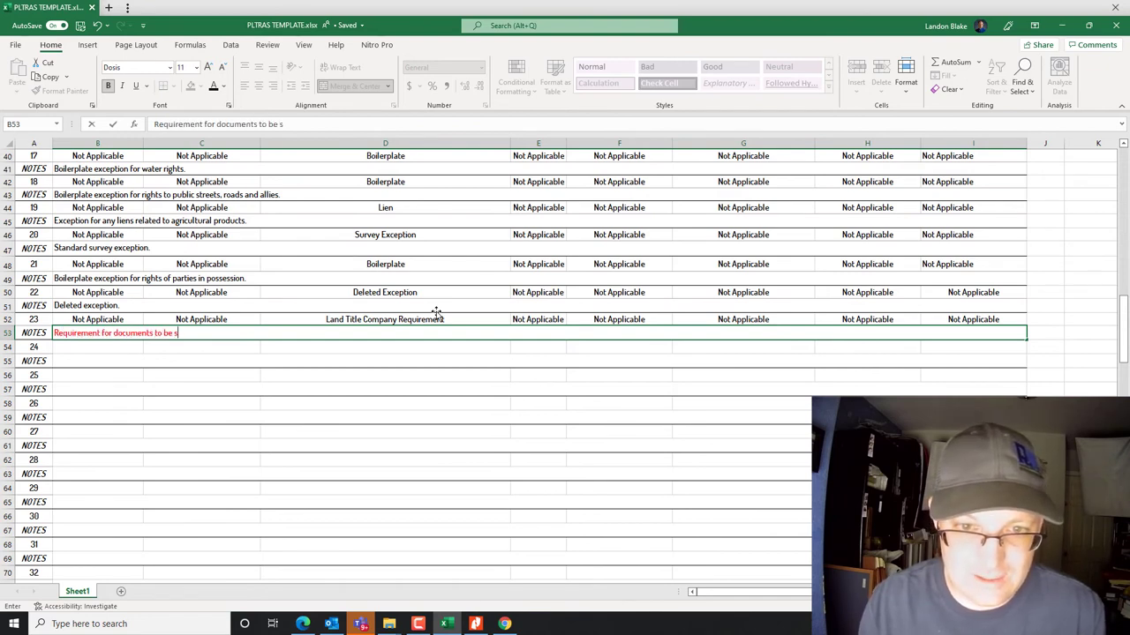
type("igned by a title company approved notary.")
key("Return")
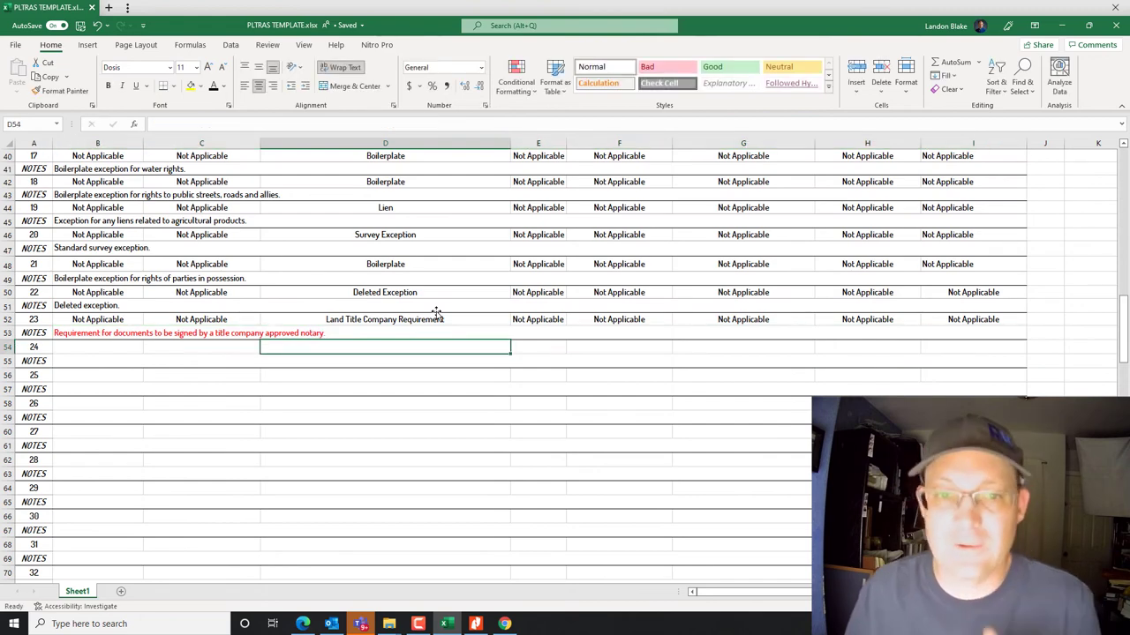
left_click(100, 332)
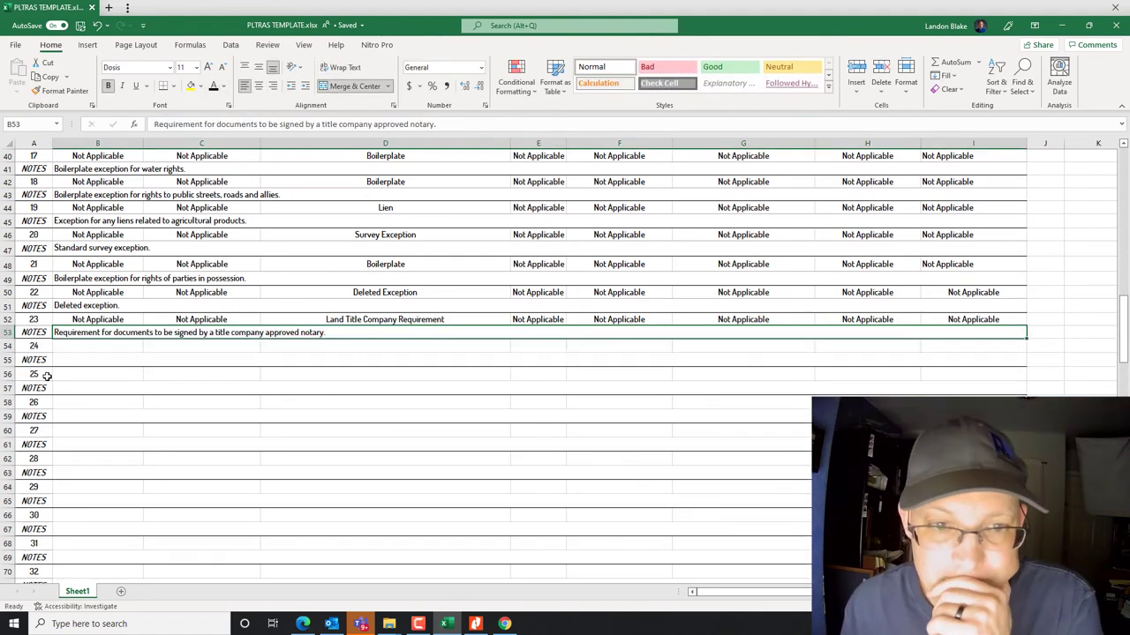
left_click(79, 346)
left_click(475, 624)
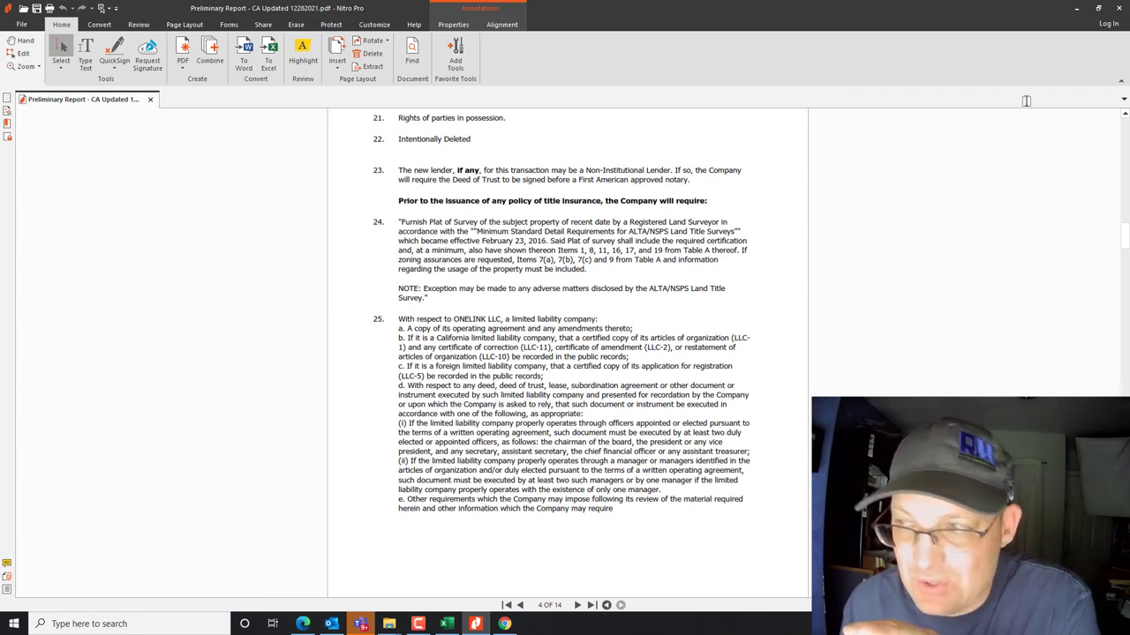
Copy exception 23's entries and notes row into exception 24's rows.
left_click(1076, 8)
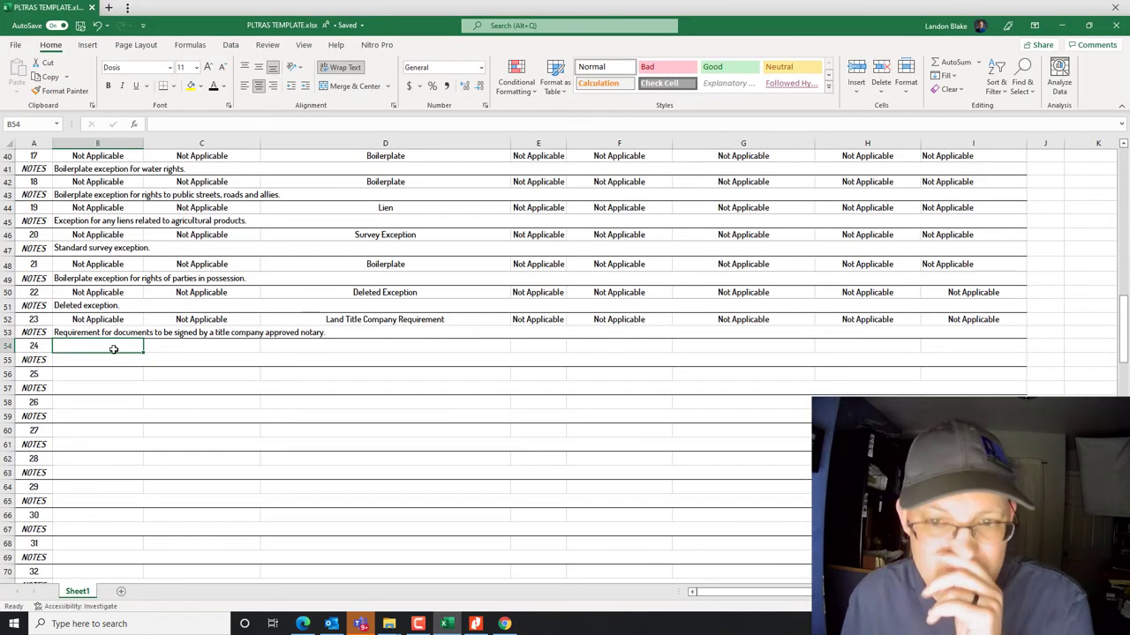
left_click_drag(103, 322, 609, 334)
key("ctrl+c")
left_click(101, 348)
key("ctrl+v")
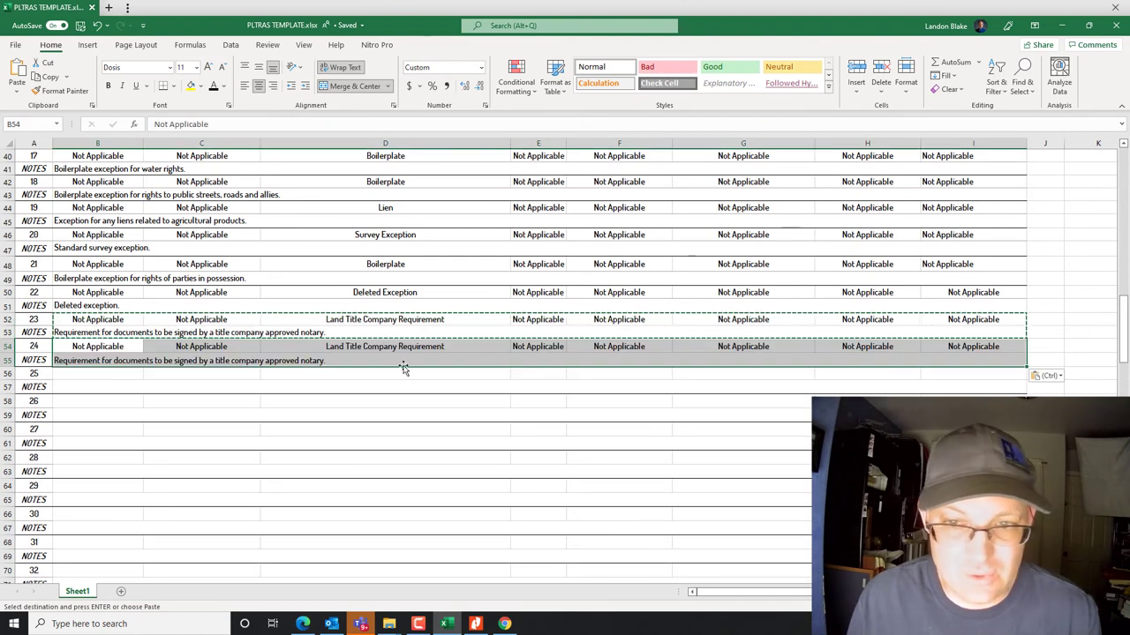
Change exception 24's note to 'Required language for the land title survey certification statement.'.
left_click(373, 356)
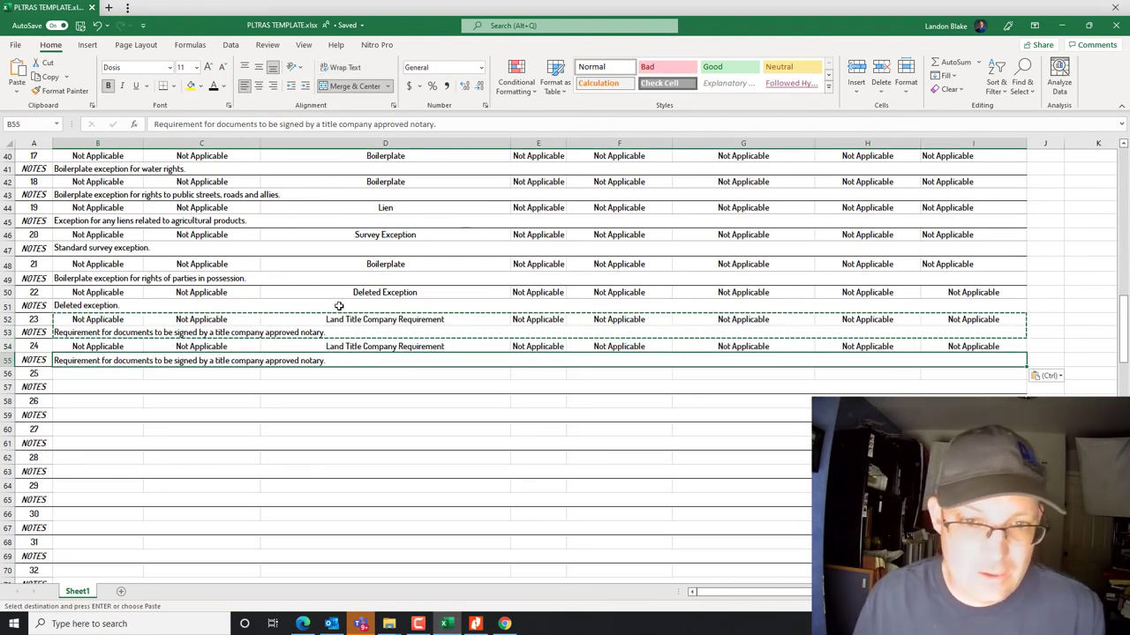
double_click(325, 361)
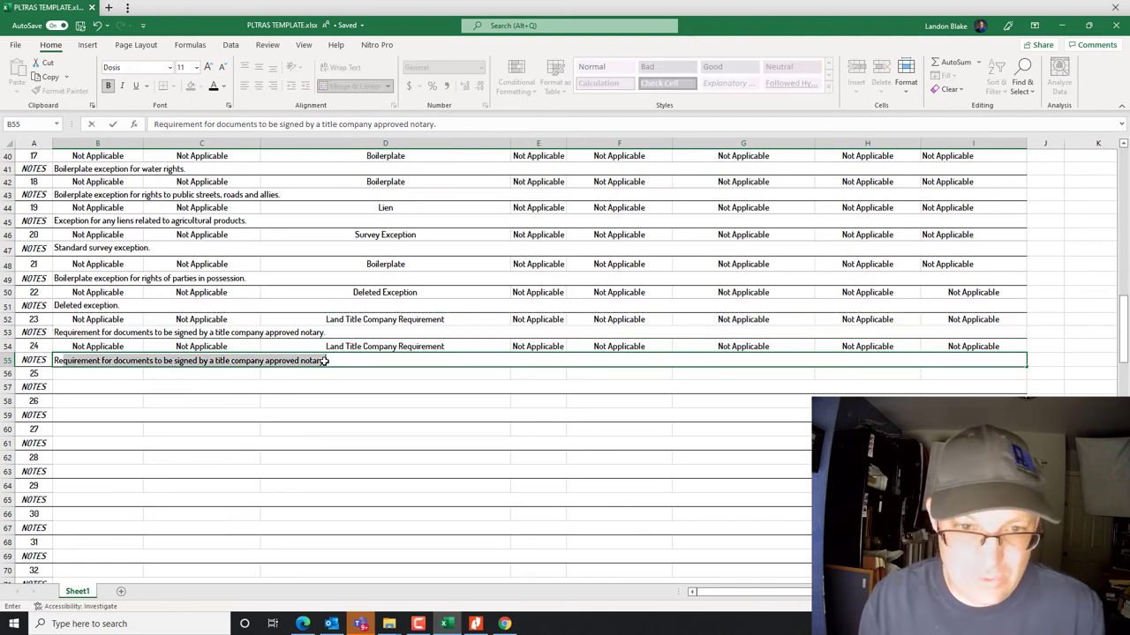
type("Required language for the land title survey certifica")
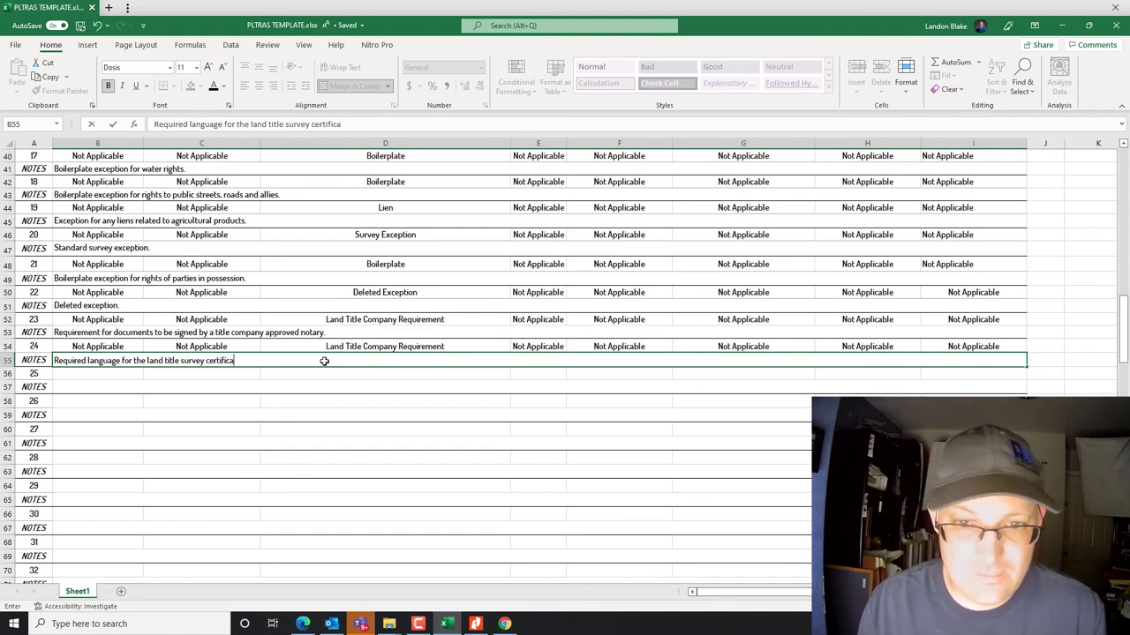
type("tion statement.")
key("Return")
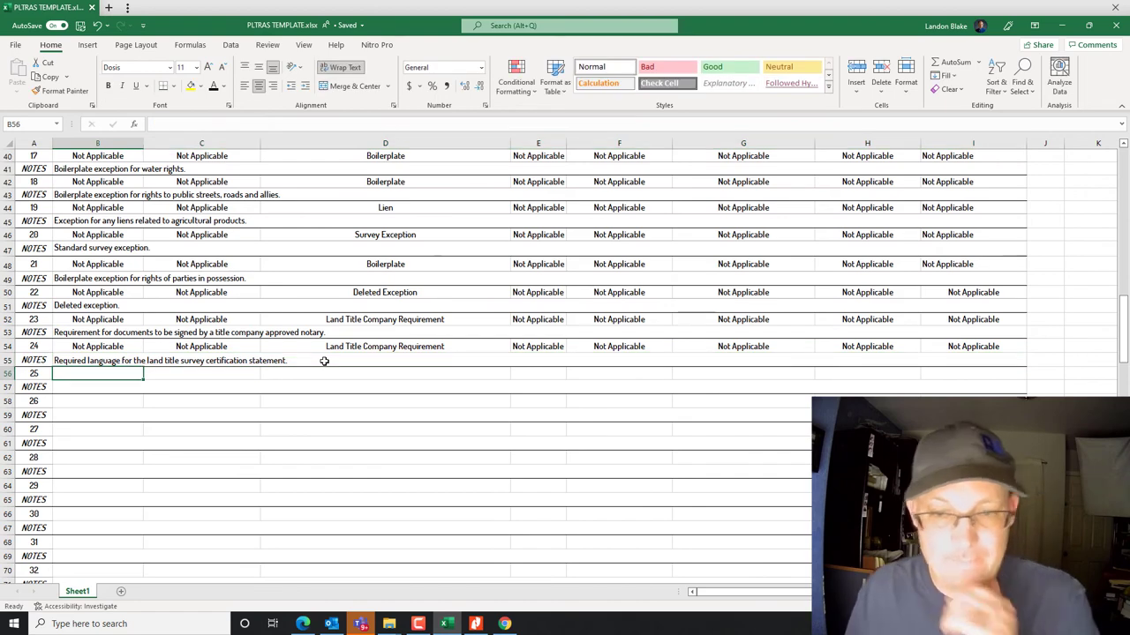
left_click(477, 624)
Read item 25's LLC requirements in the report PDF, then minimize Nitro Pro.
scroll(472, 400, "down", 5)
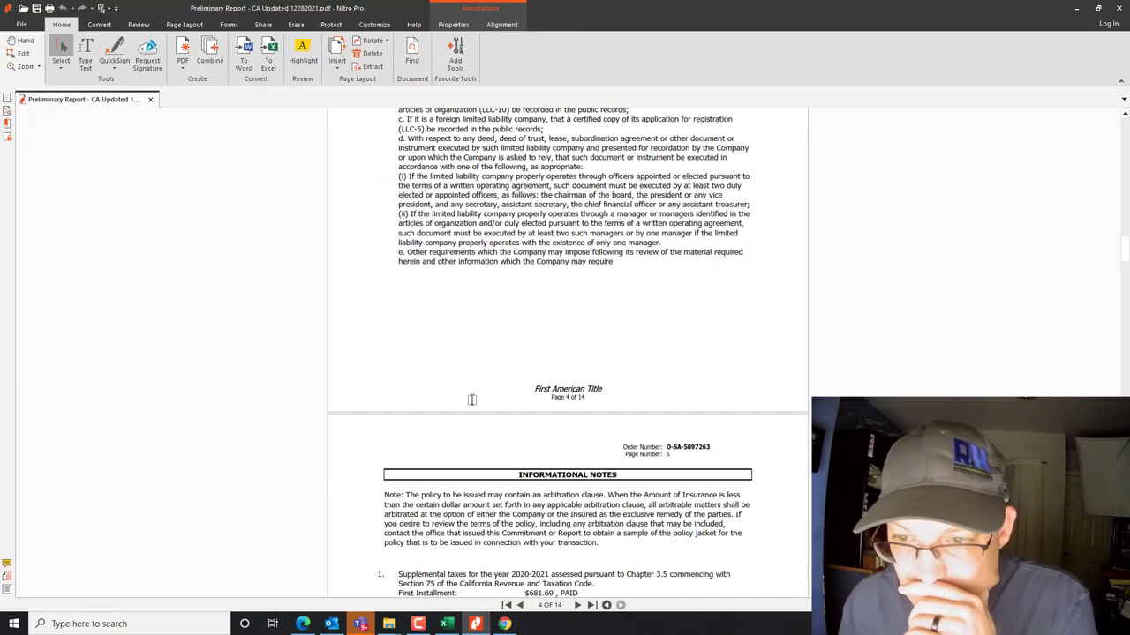
scroll(473, 400, "up", 4)
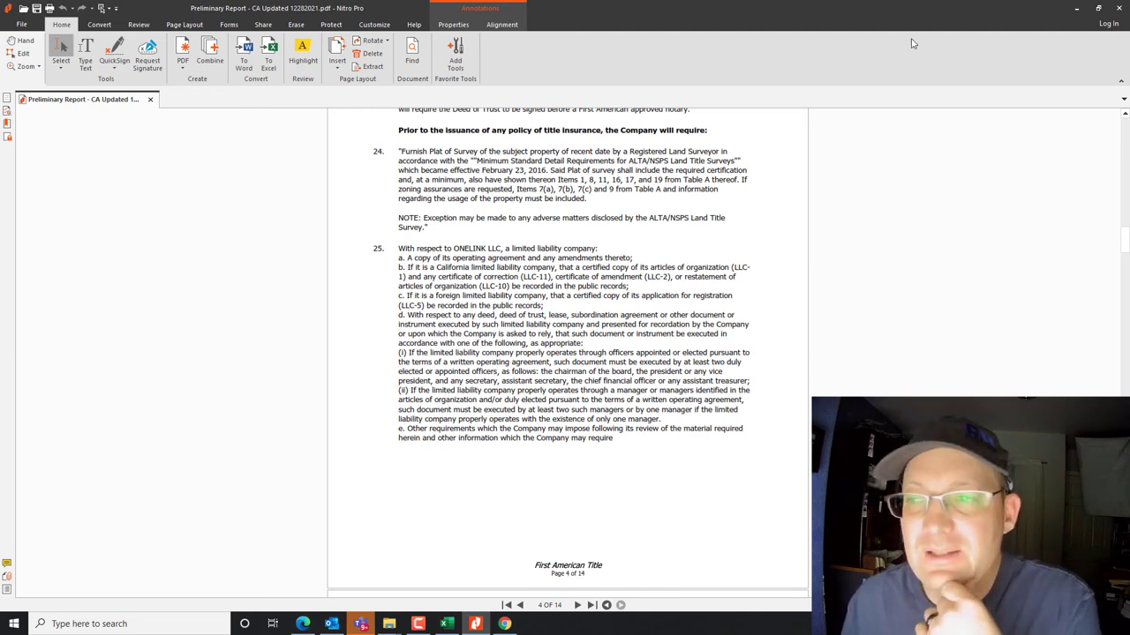
left_click(1076, 9)
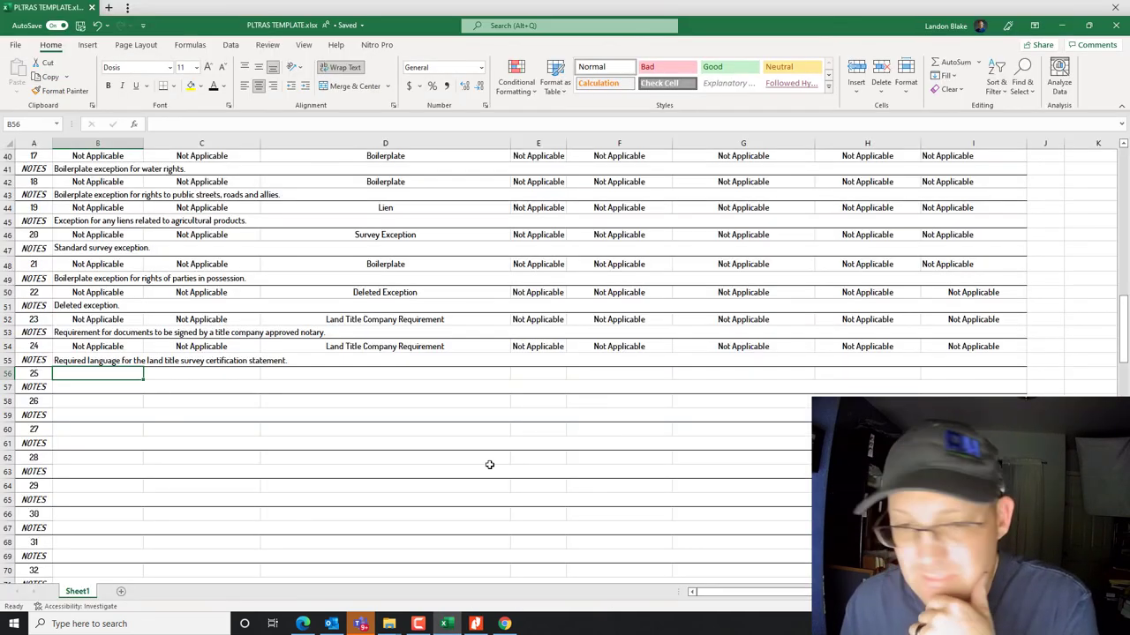
Copy exception 24's entries and notes row into exception 25's rows.
left_click_drag(106, 350, 618, 361)
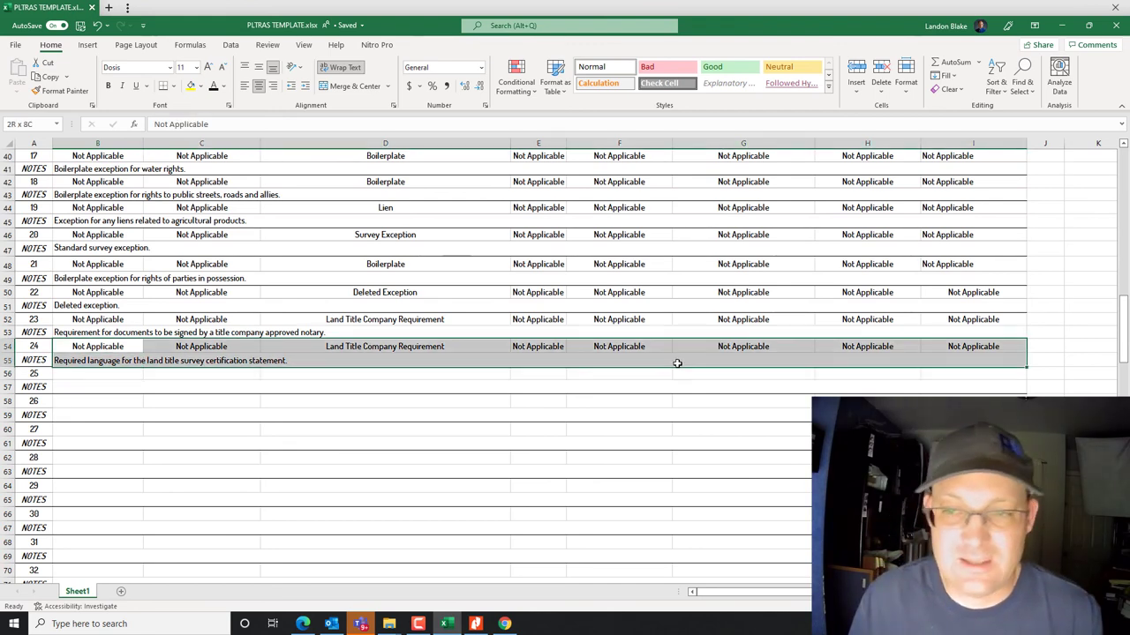
key("ctrl+c")
left_click(115, 374)
key("ctrl+v")
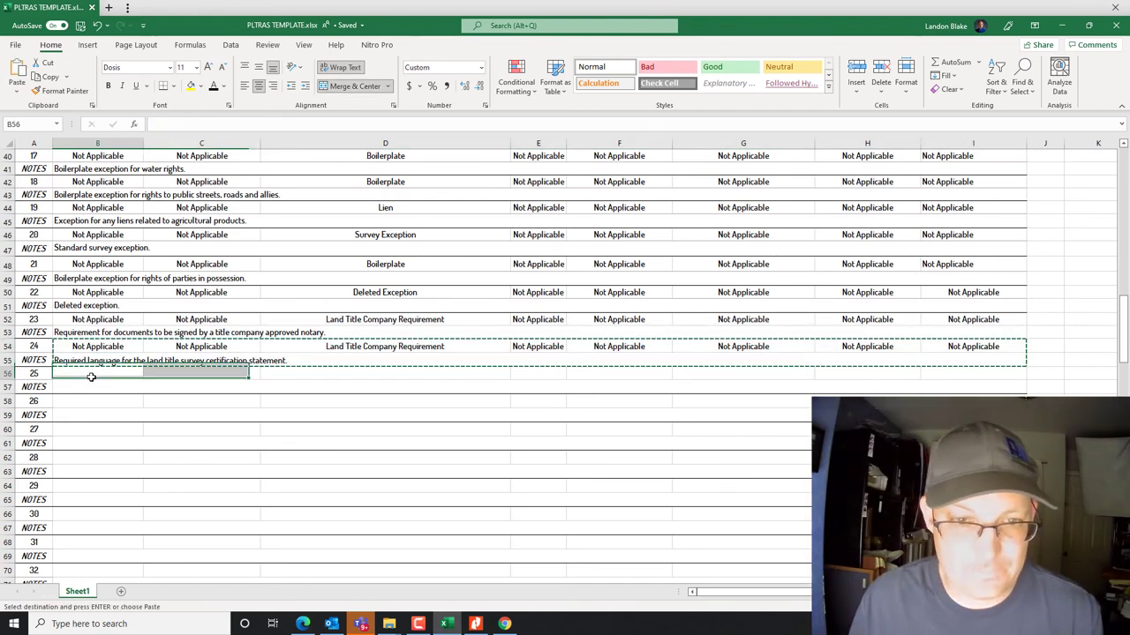
Write exception 25's note requiring the title company receive the company owner's incorporation documents.
left_click(93, 389)
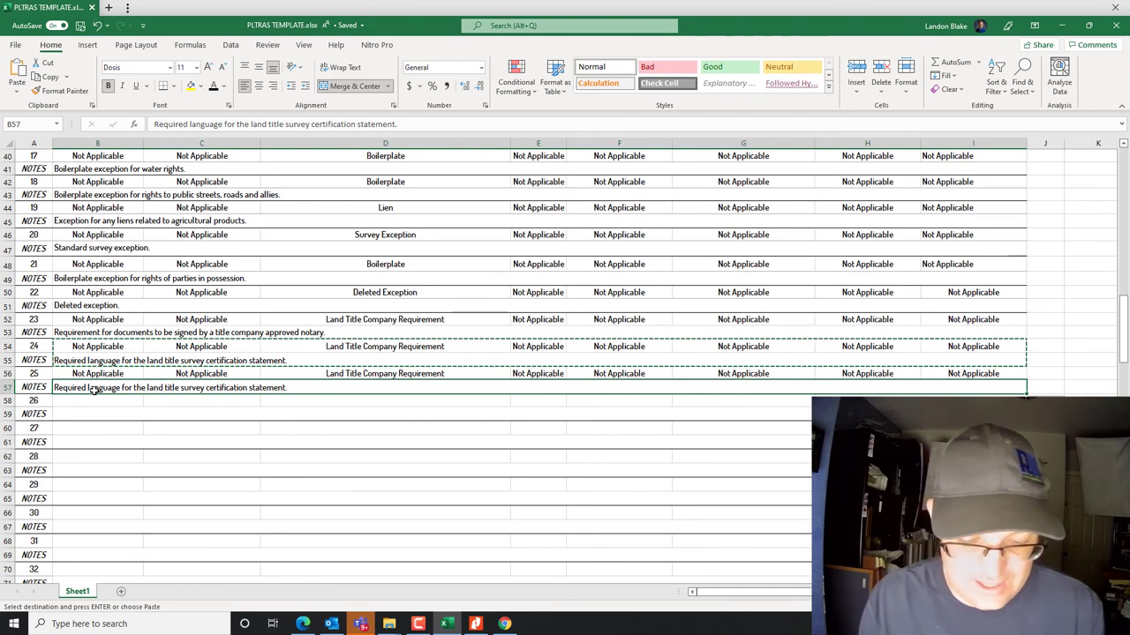
type("Requirem")
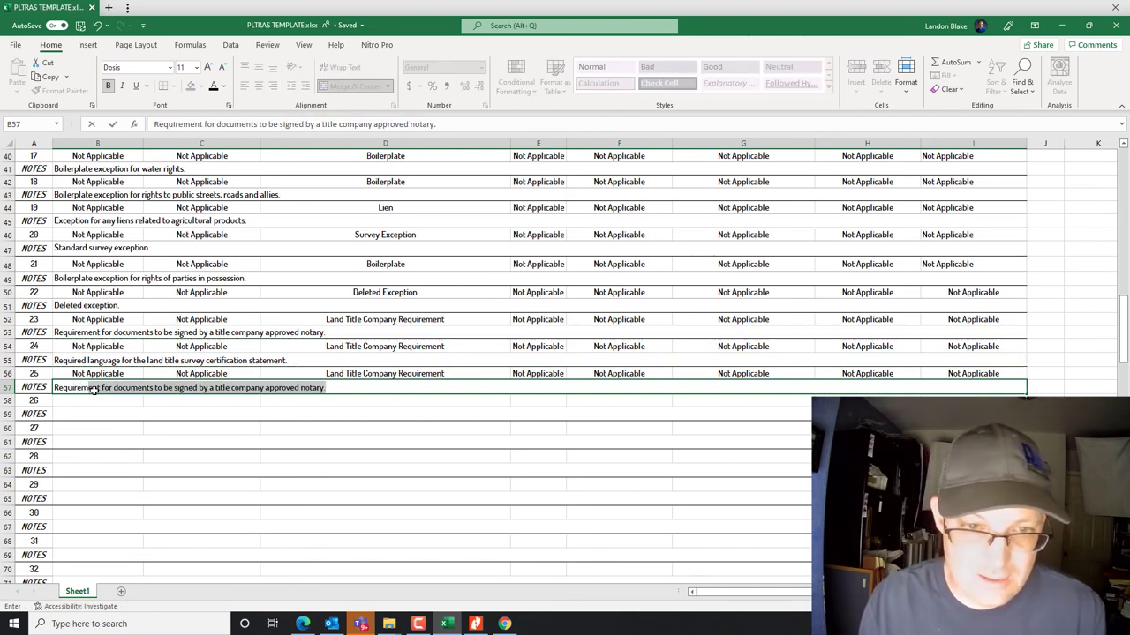
type("ent tha t the")
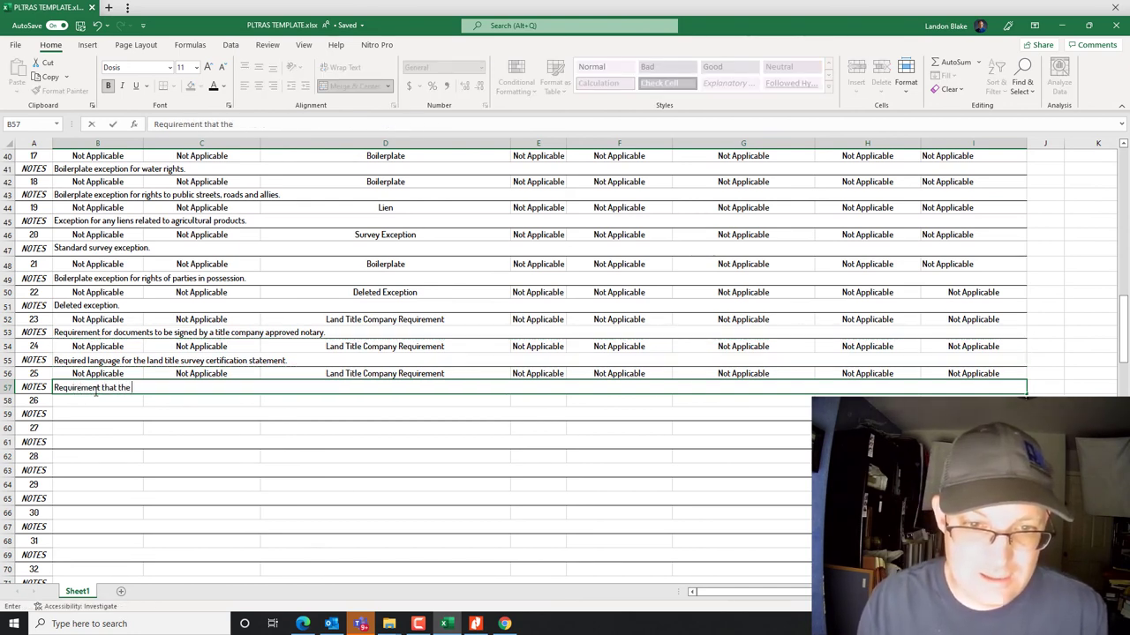
type(" title company be")
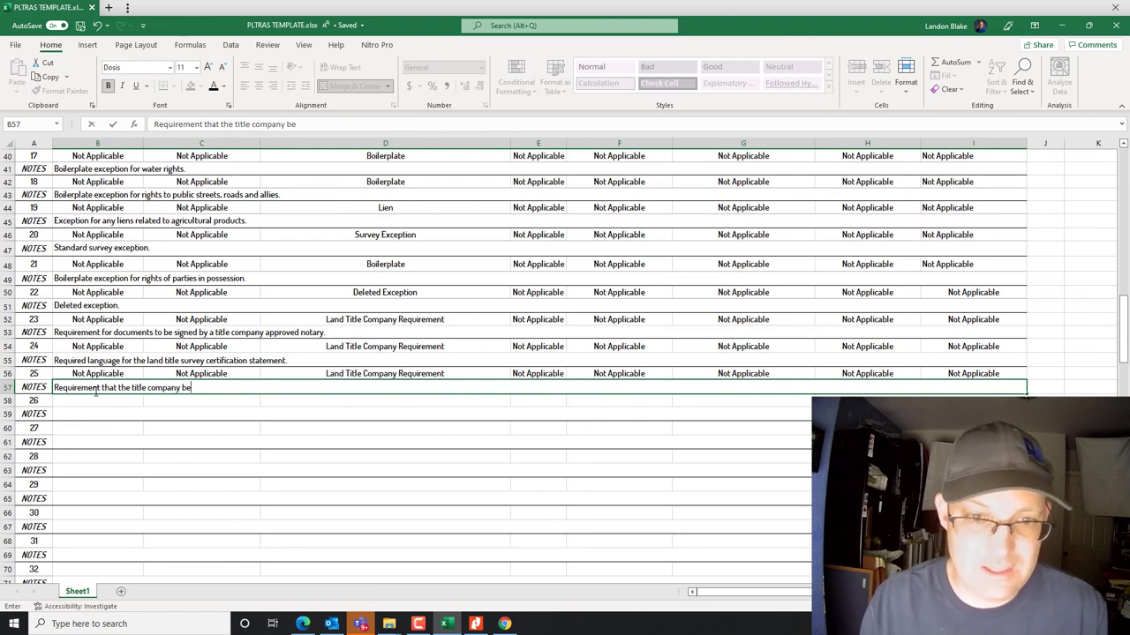
type(" provided with incorporation documents")
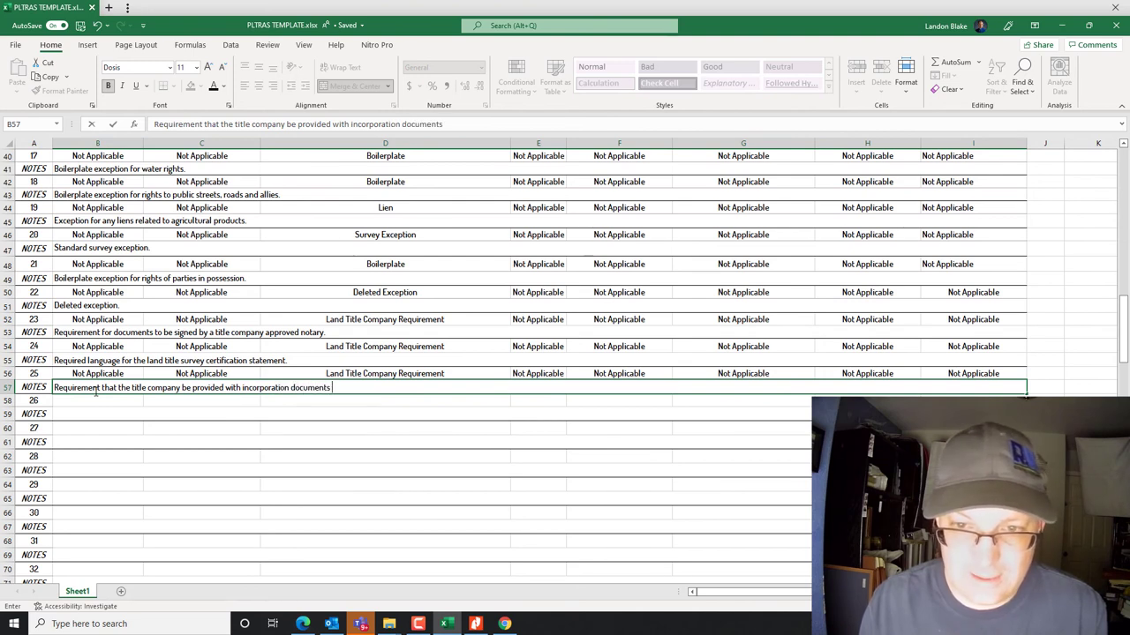
type(" and other documents related")
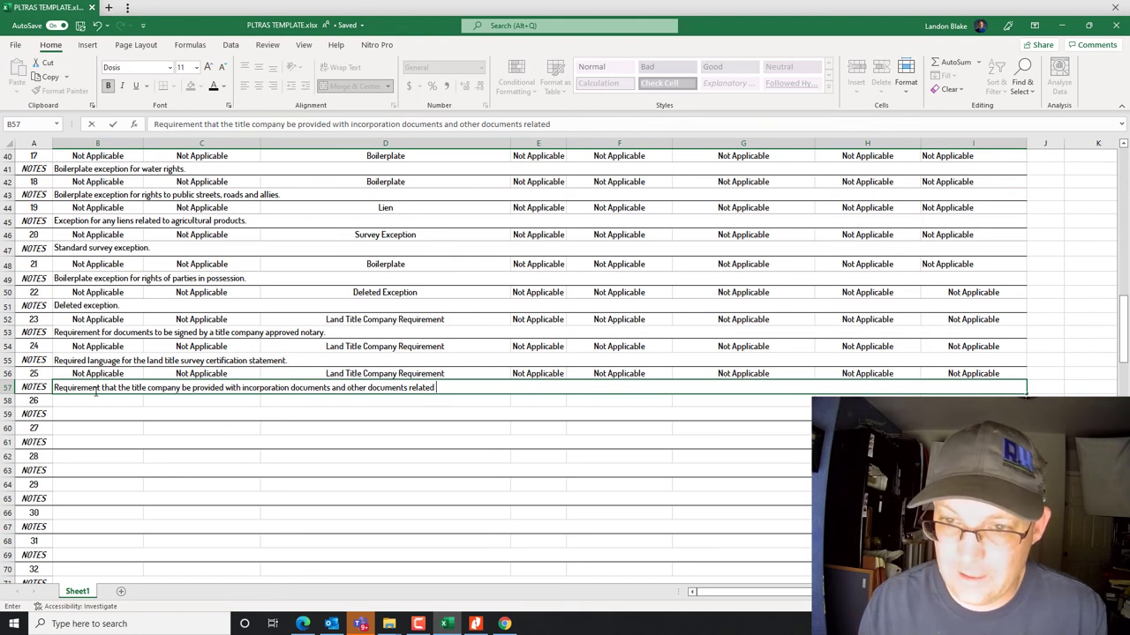
type("the corporate")
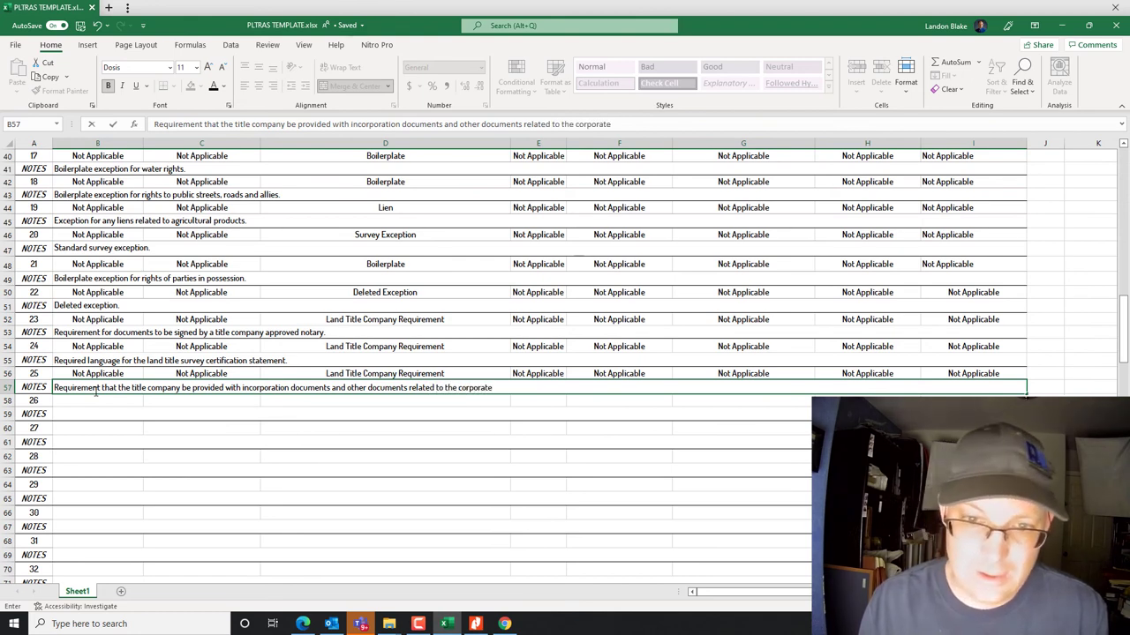
key("BackSpace")
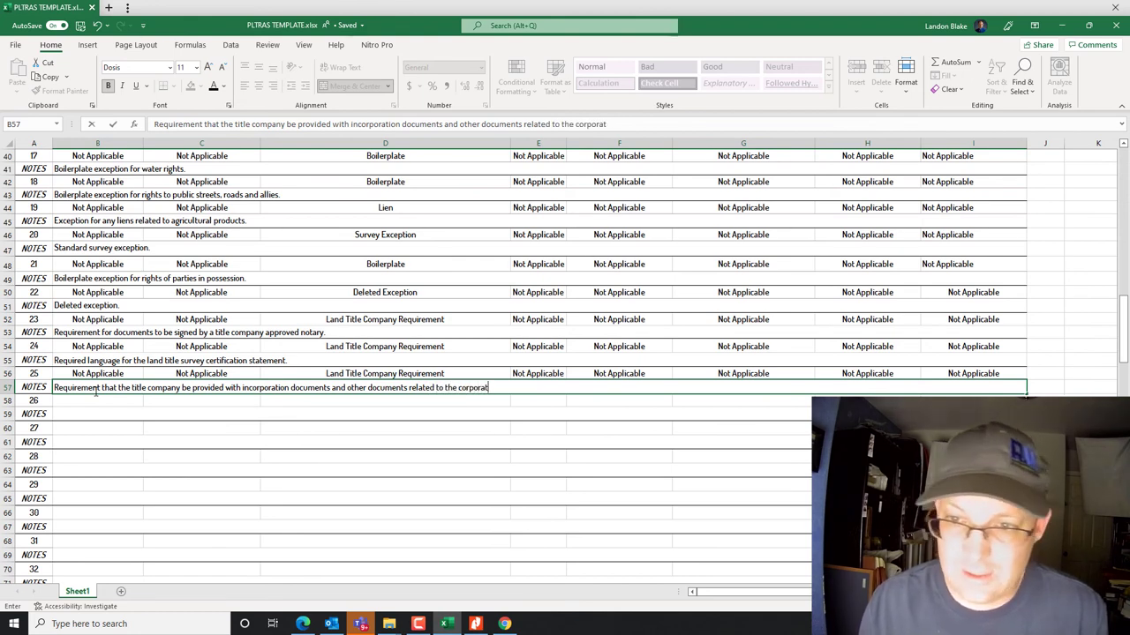
type("mpany")
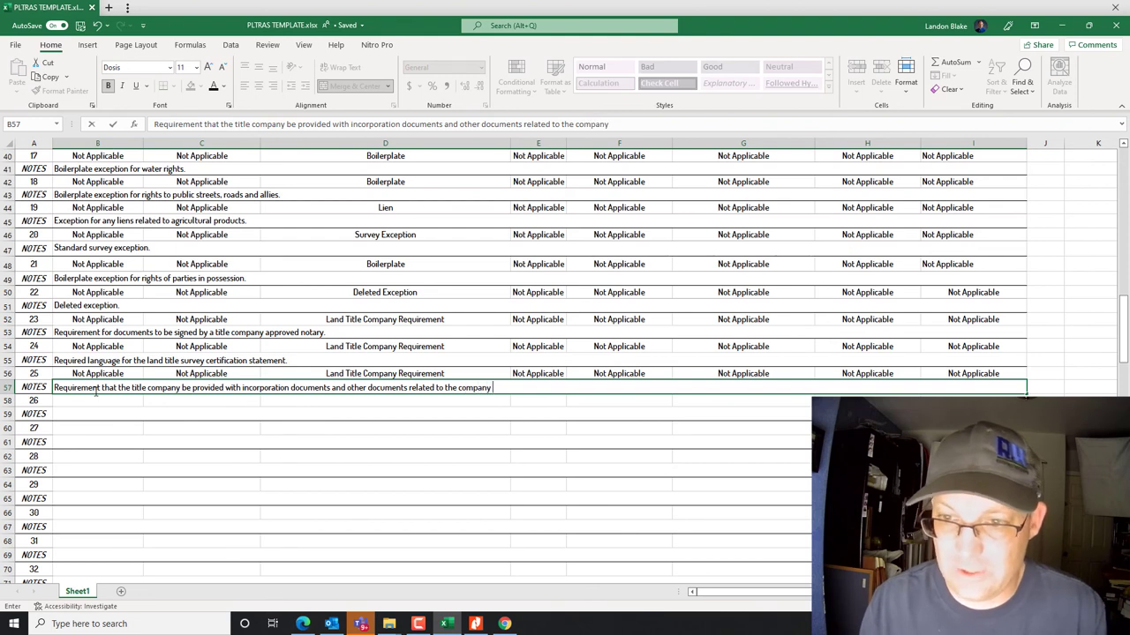
key("BackSpace")
key("BackSpace")
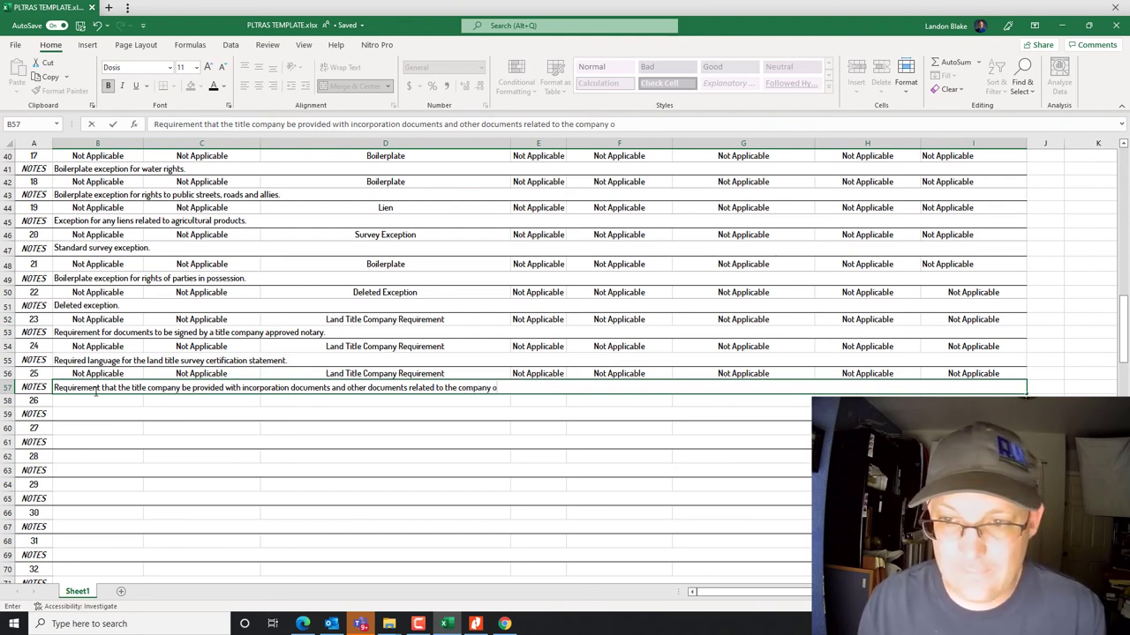
key("Return")
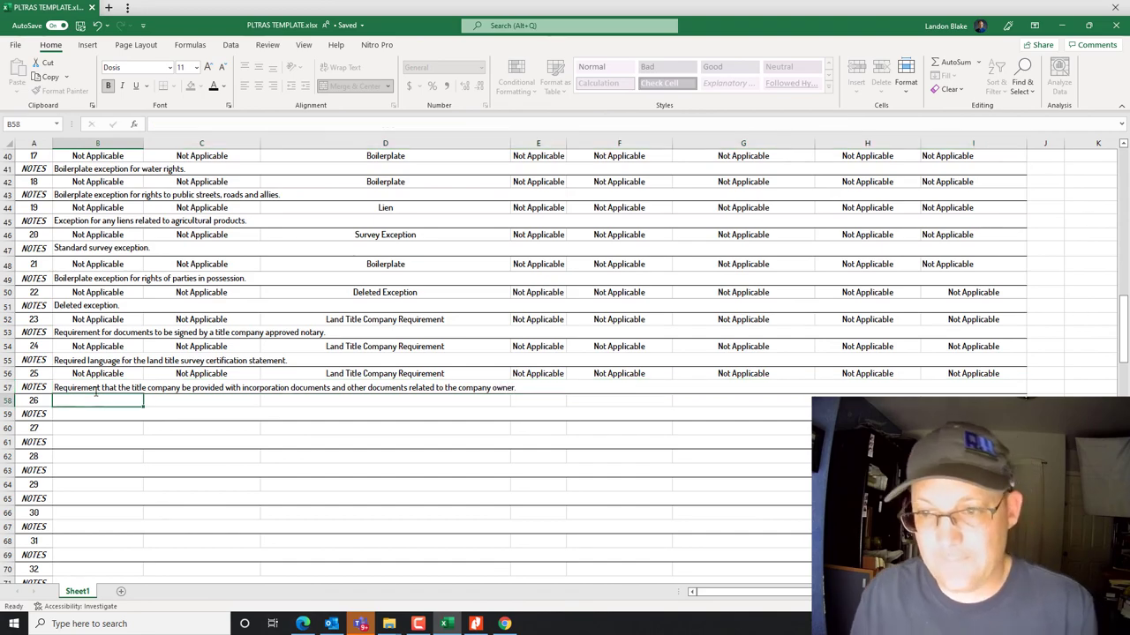
scroll(185, 424, "up", 11)
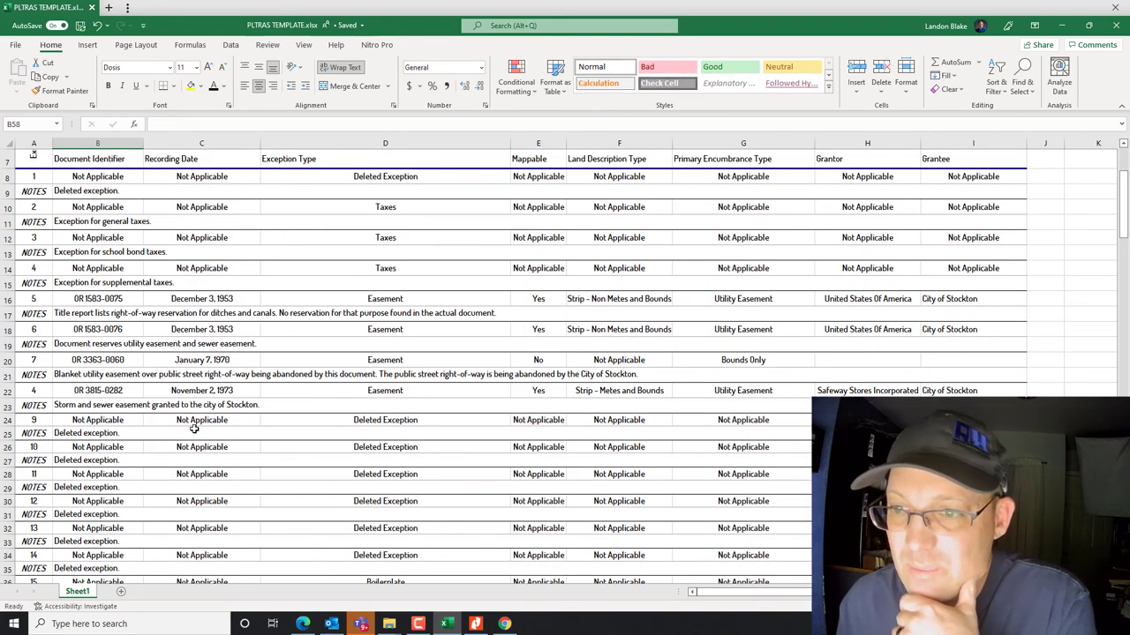
scroll(194, 430, "down", 9)
scroll(196, 427, "up", 4)
scroll(196, 427, "up", 5)
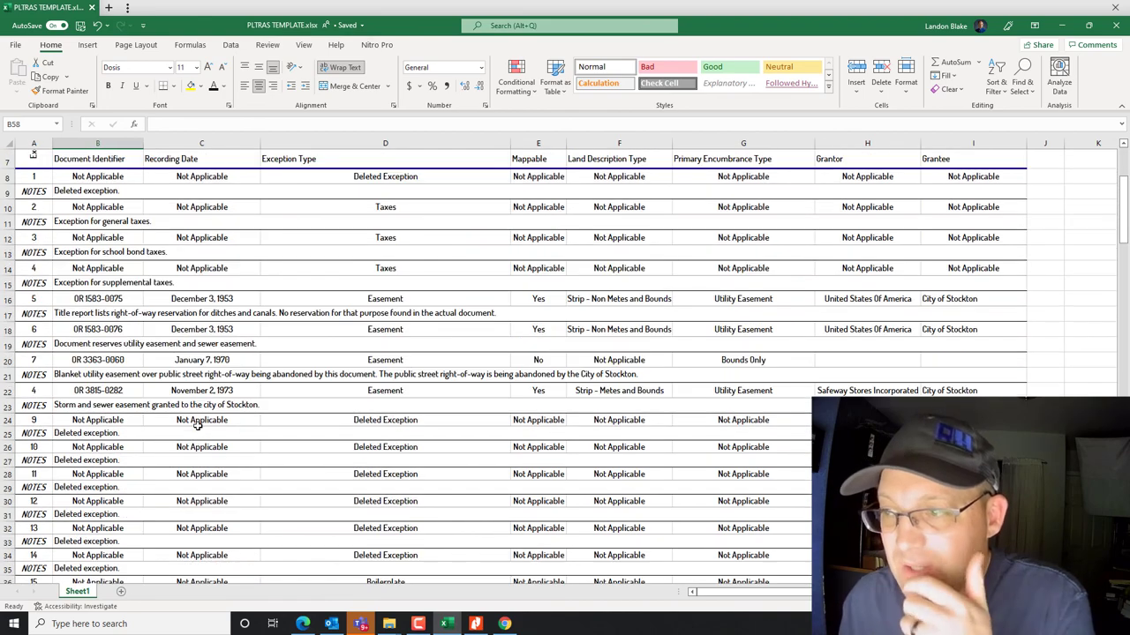
scroll(194, 422, "down", 10)
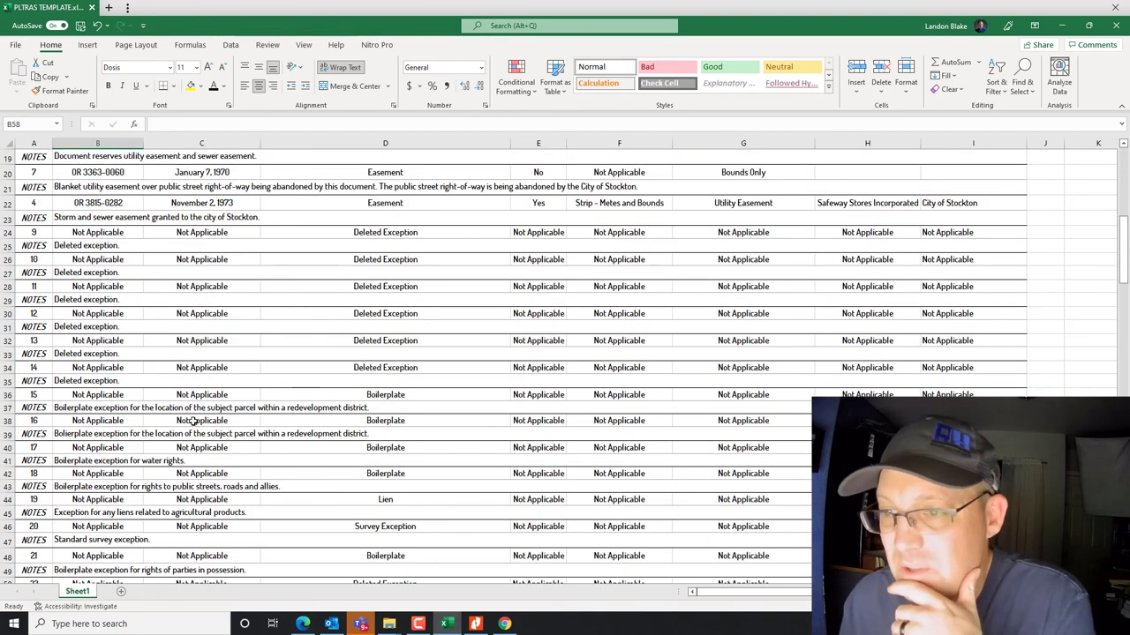
scroll(187, 420, "up", 10)
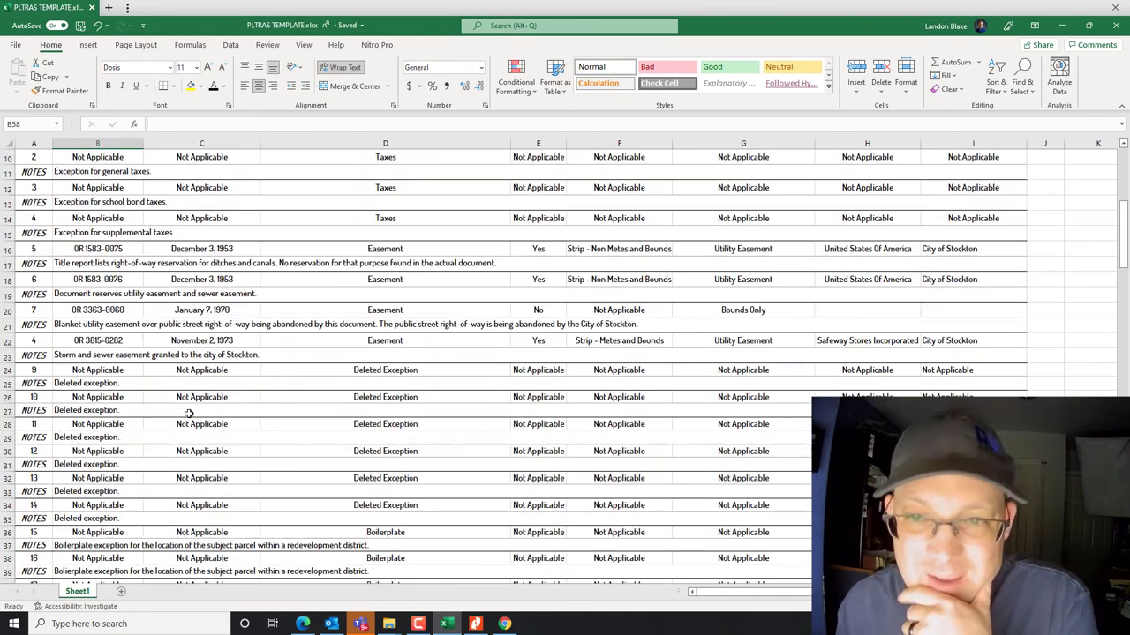
scroll(201, 426, "down", 2)
scroll(202, 429, "up", 4)
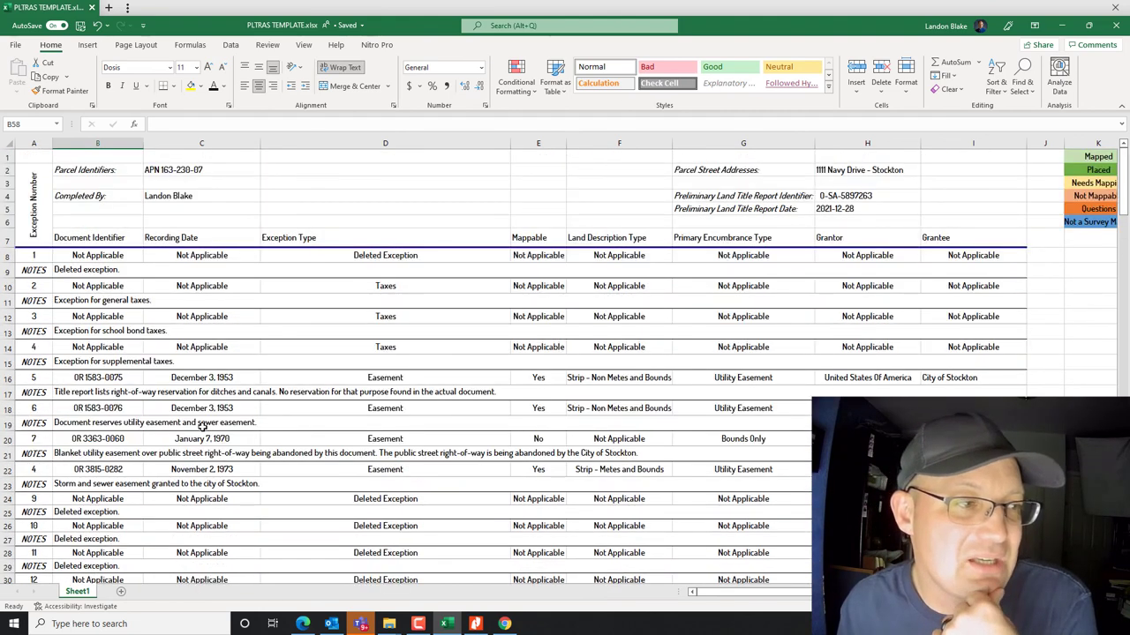
scroll(200, 424, "down", 10)
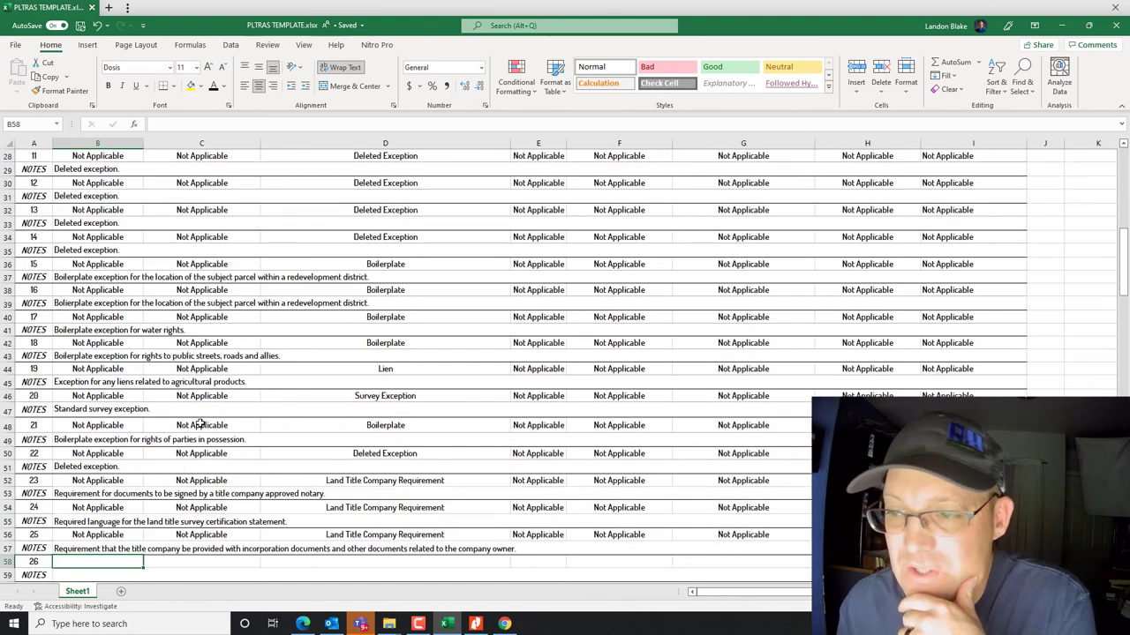
scroll(201, 424, "up", 10)
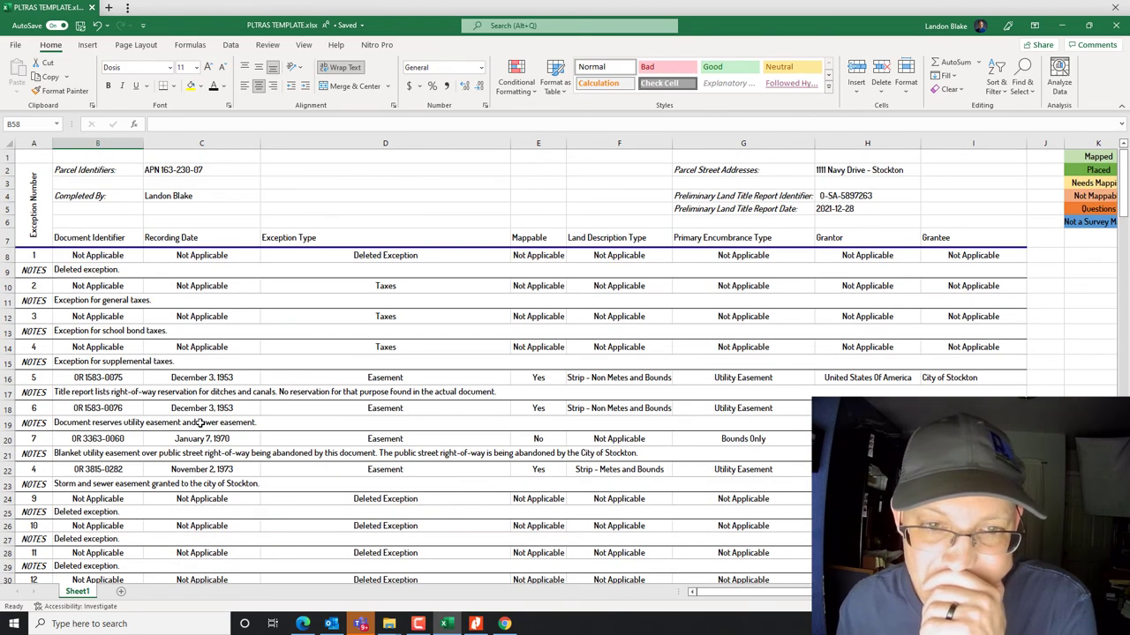
scroll(201, 424, "down", 4)
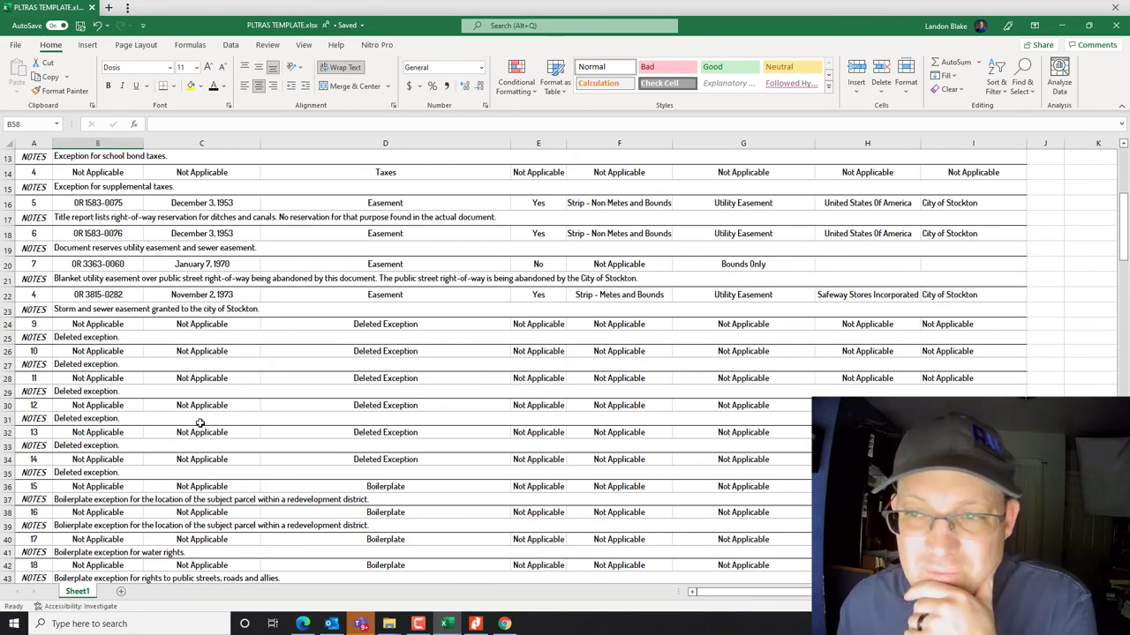
scroll(200, 423, "down", 3)
scroll(200, 424, "up", 7)
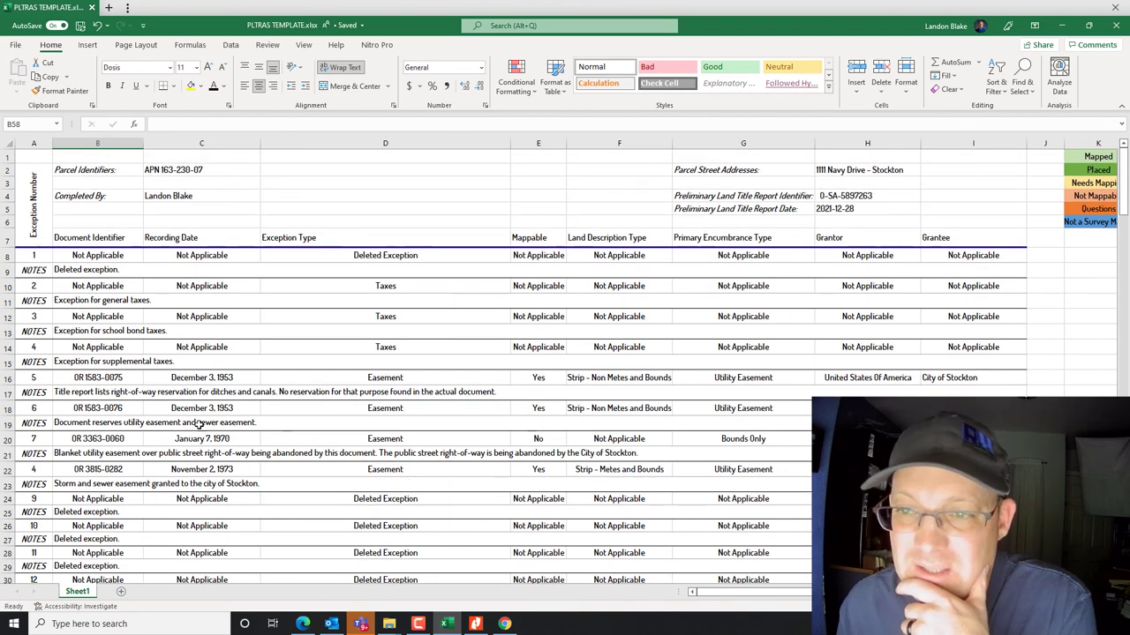
scroll(200, 424, "down", 3)
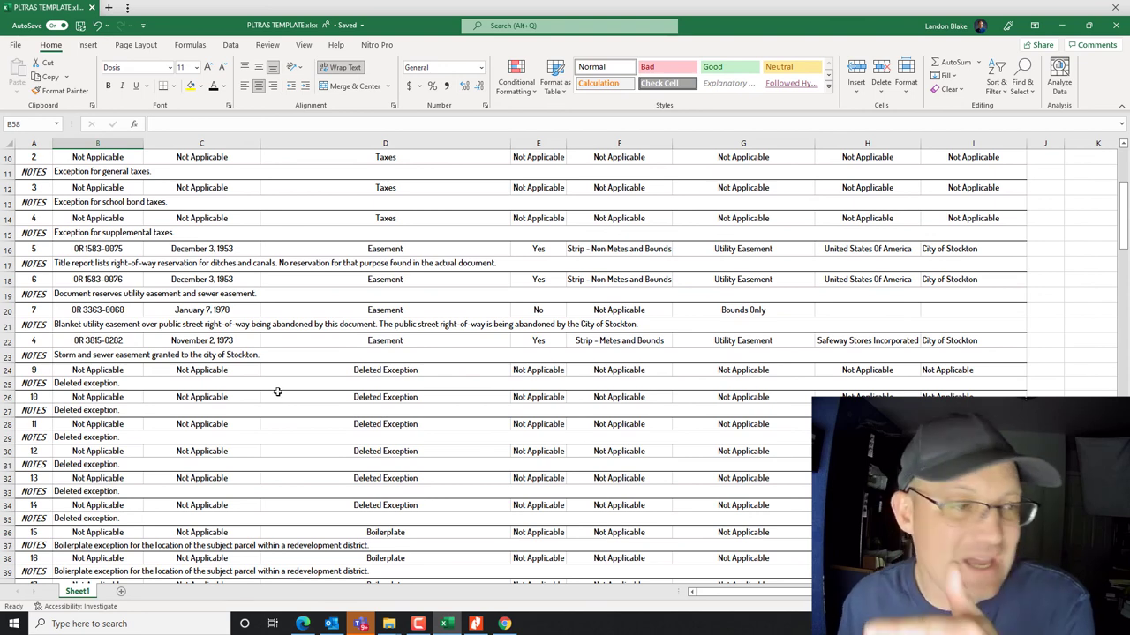
Make the text of exceptions 5 and 6 purple.
left_click(33, 249)
scroll(433, 310, "up", 3)
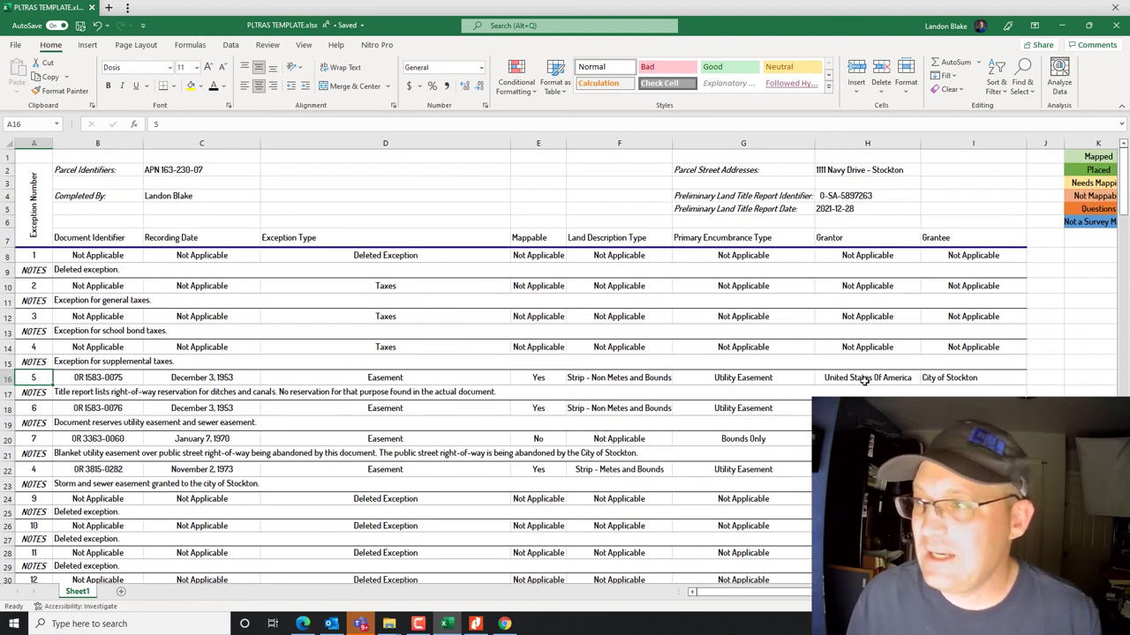
left_click(969, 378)
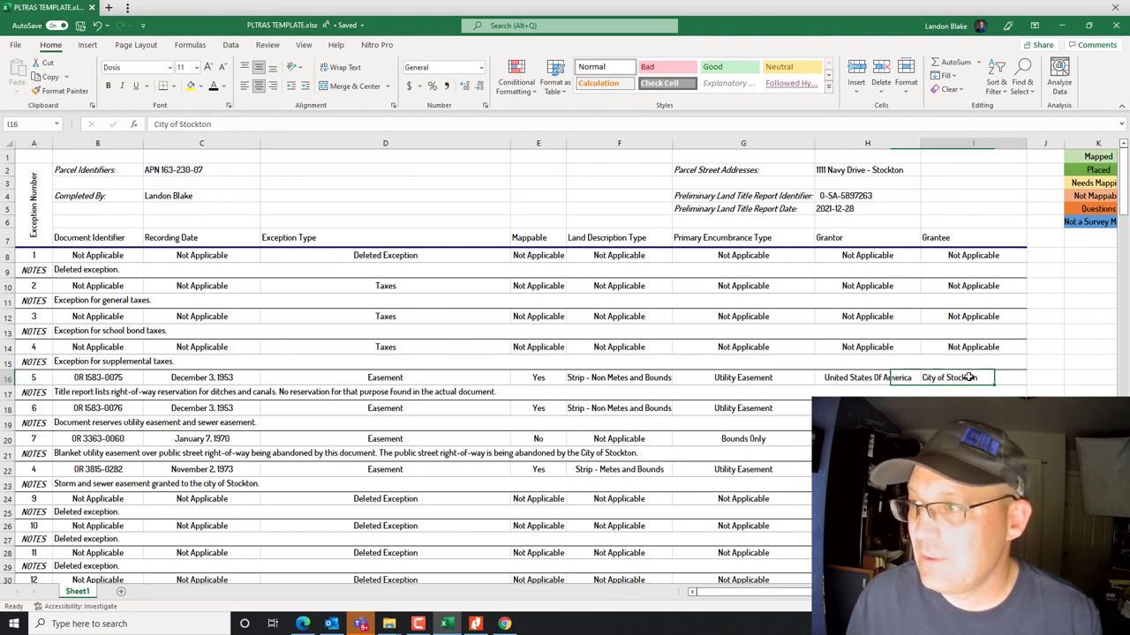
left_click_drag(968, 378, 33, 378)
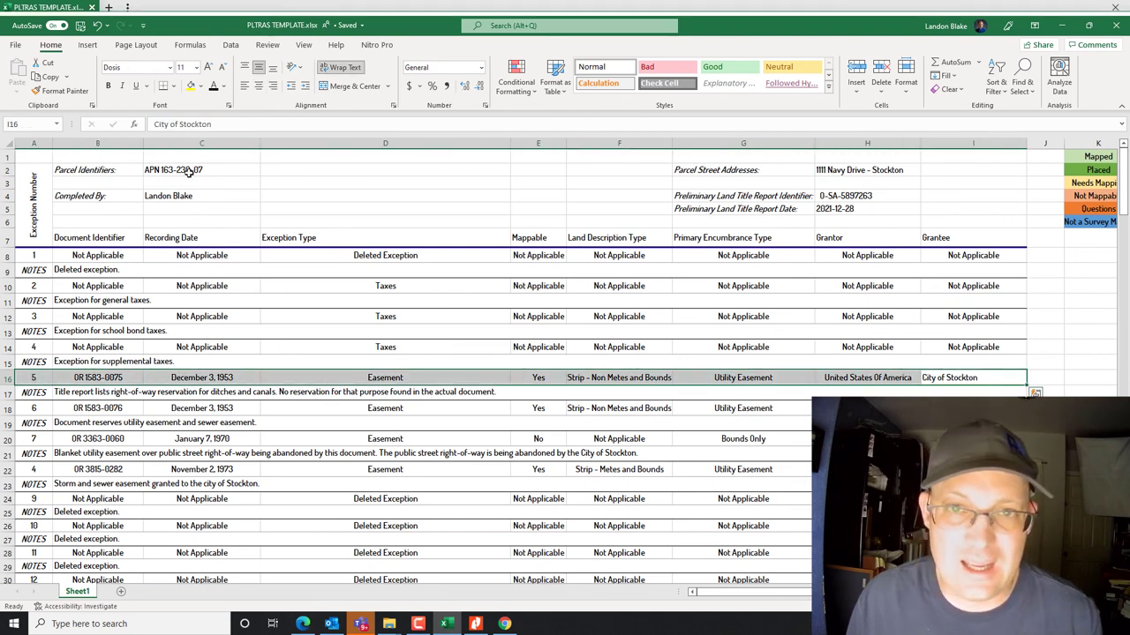
left_click(223, 87)
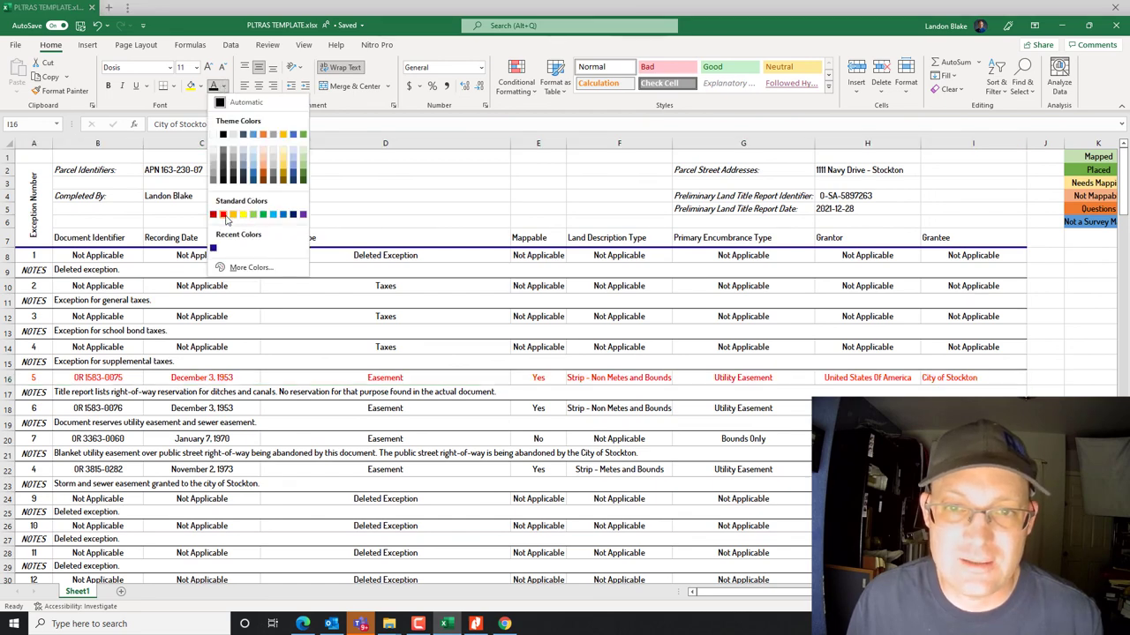
left_click(302, 215)
scroll(285, 315, "down", 1)
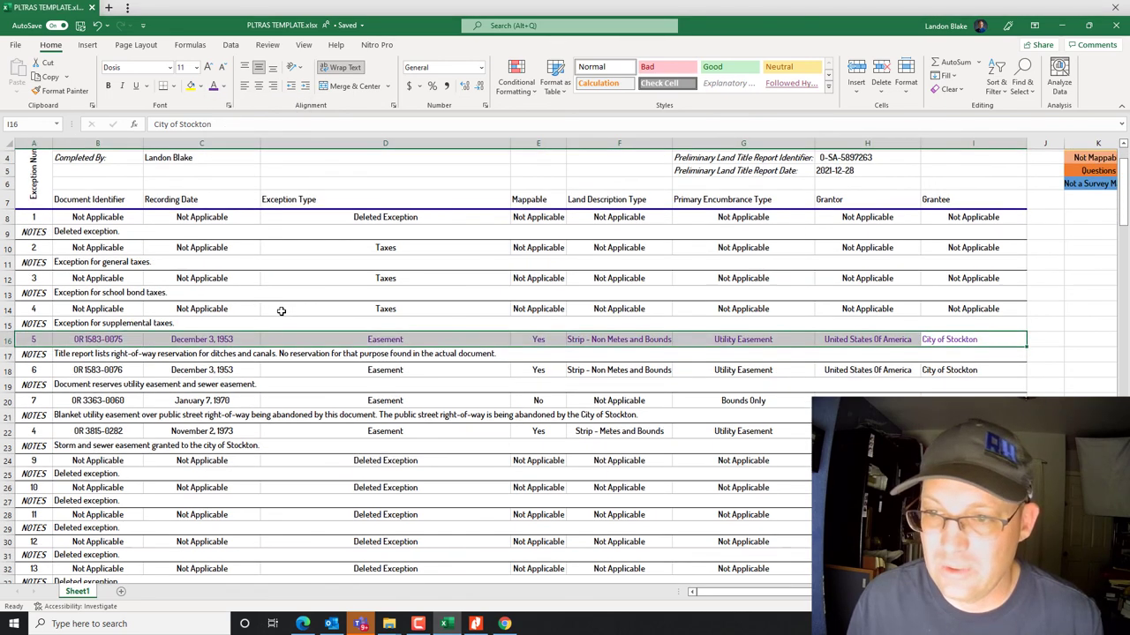
left_click_drag(35, 368, 938, 365)
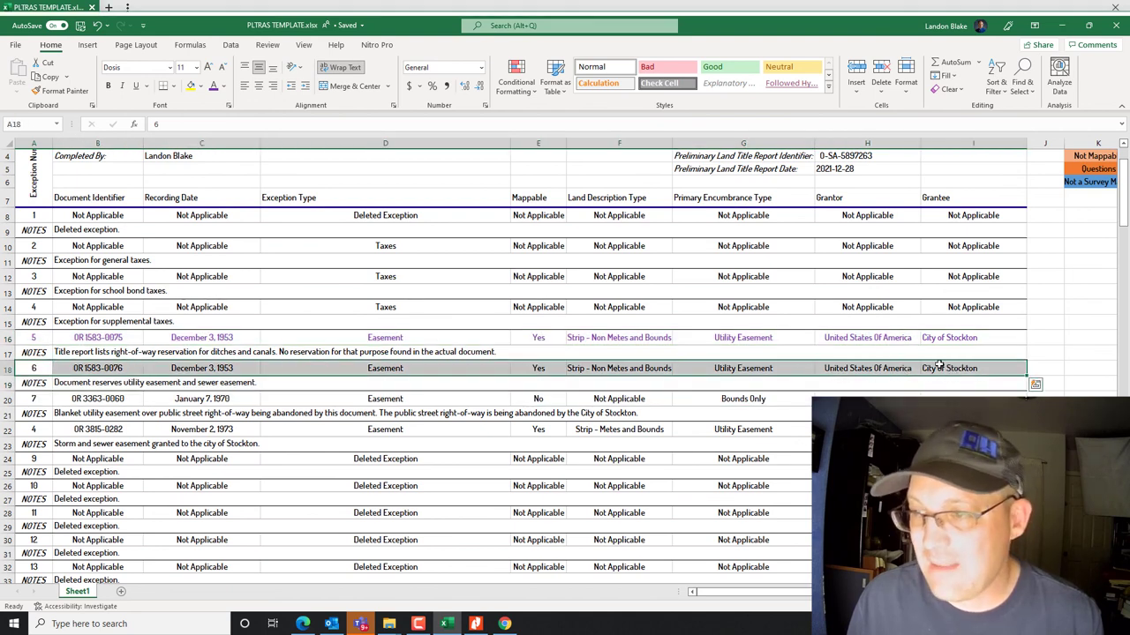
left_click(212, 86)
Color exception 7's row red and the storm and sewer easement row purple.
scroll(366, 256, "down", 2)
left_click_drag(45, 307, 962, 313)
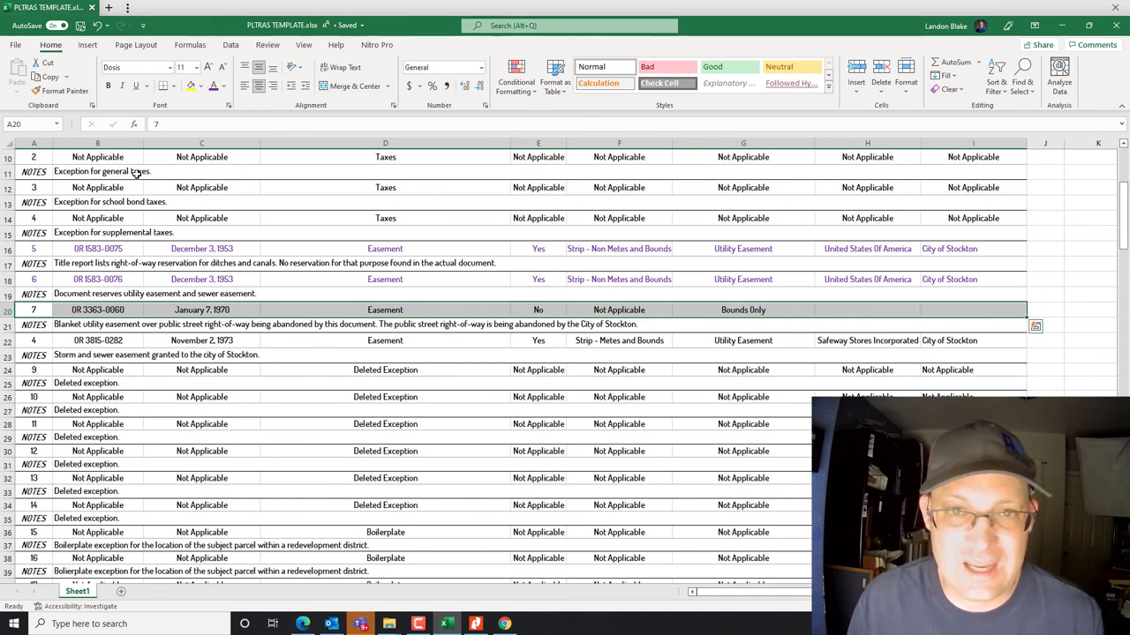
left_click(221, 86)
left_click(230, 234)
left_click_drag(30, 340, 956, 341)
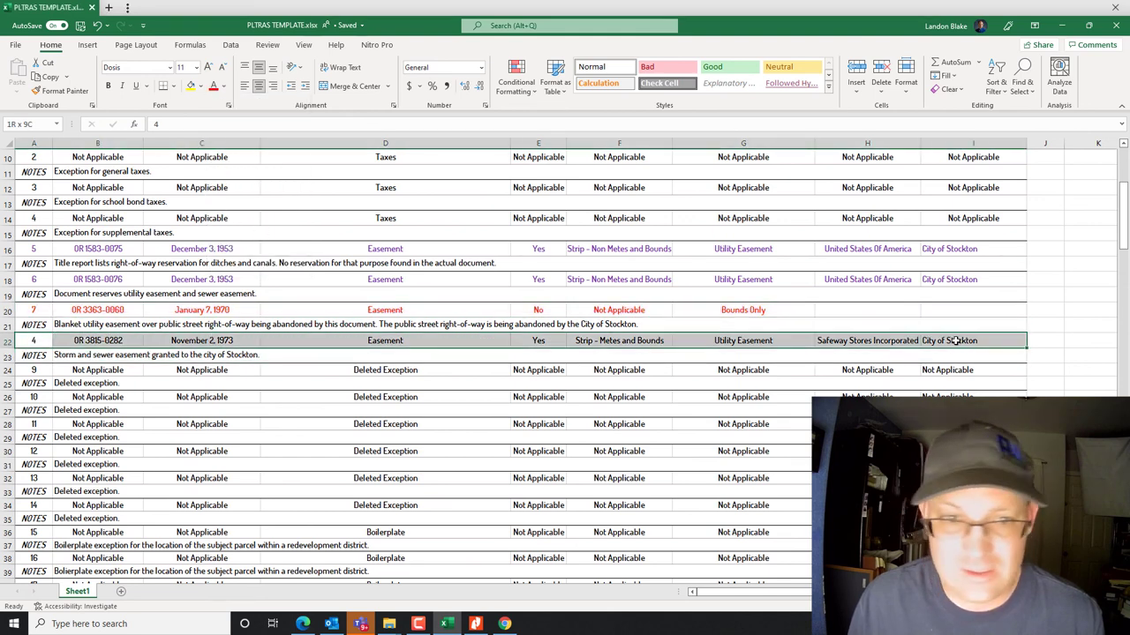
left_click(224, 86)
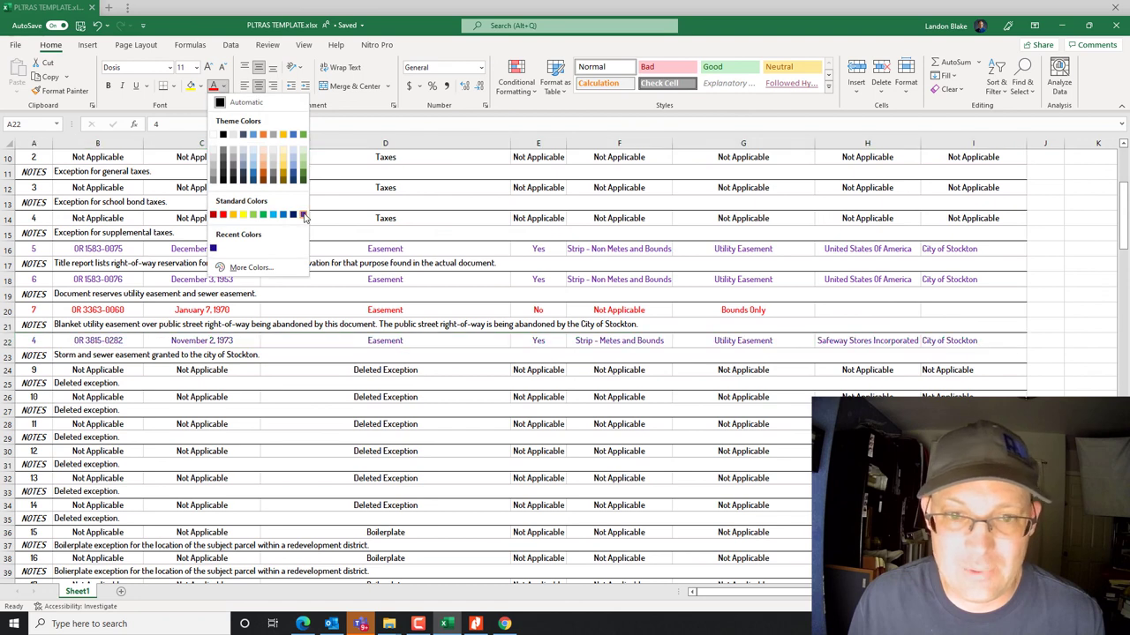
left_click(213, 248)
Renumber the storm and sewer easement as exception 8 and save the workbook.
left_click(35, 355)
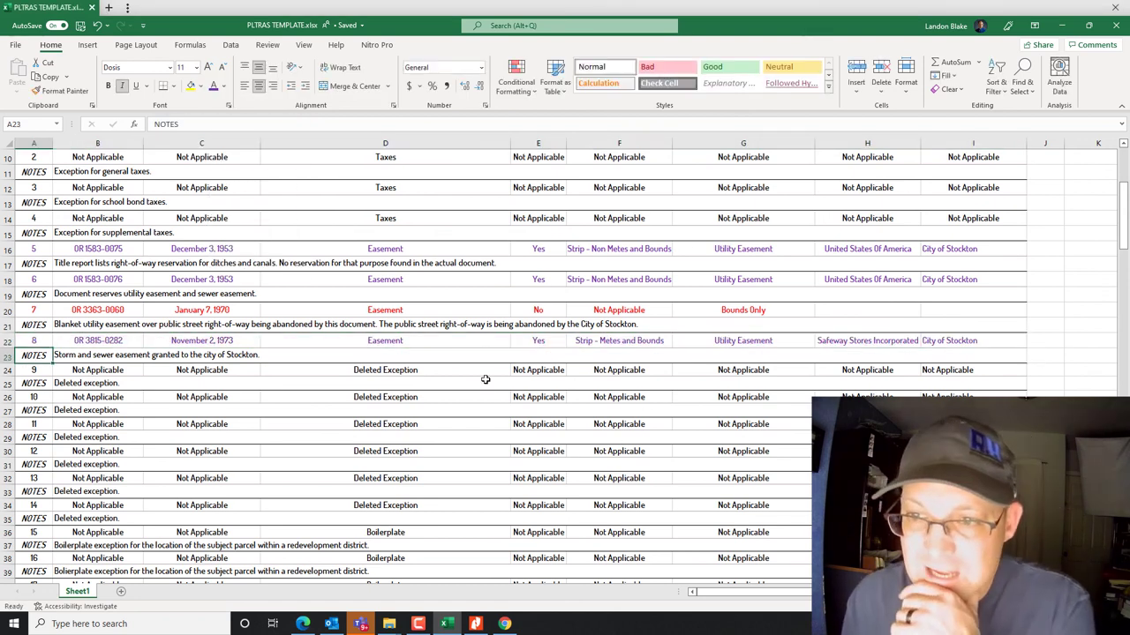
scroll(541, 505, "down", 4)
scroll(541, 505, "up", 4)
scroll(535, 504, "down", 6)
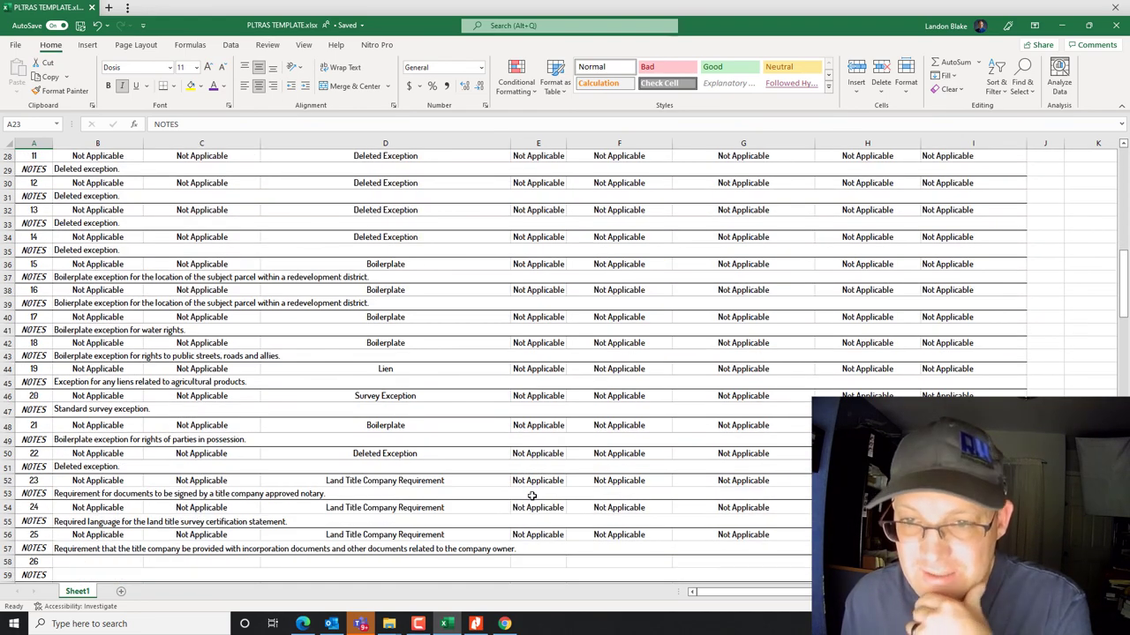
scroll(527, 491, "up", 7)
scroll(525, 479, "up", 3)
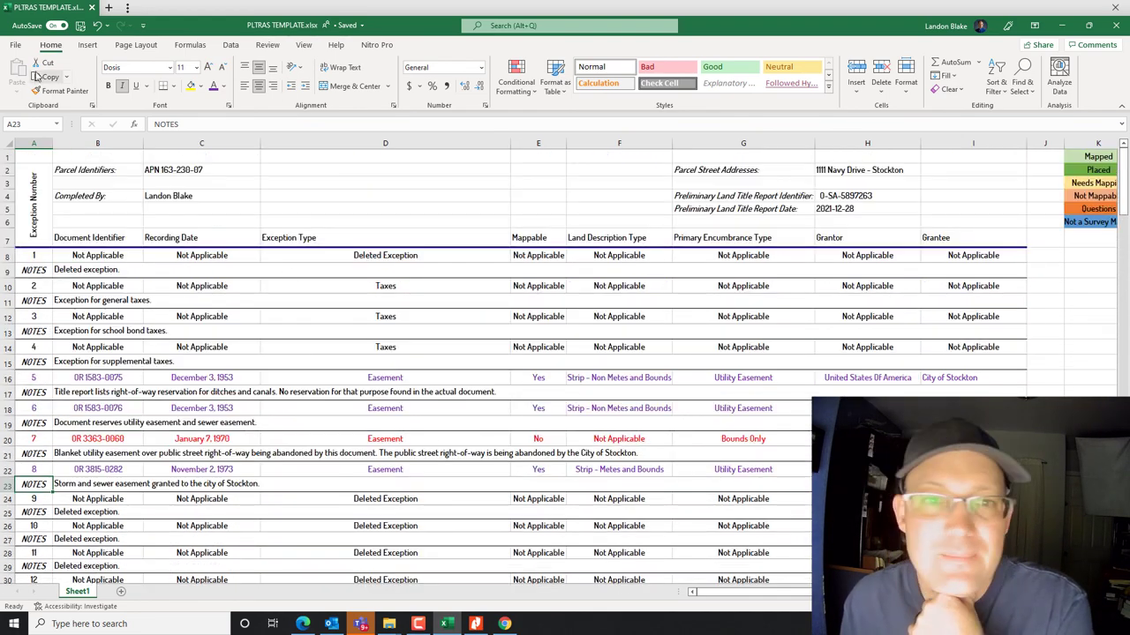
left_click(80, 26)
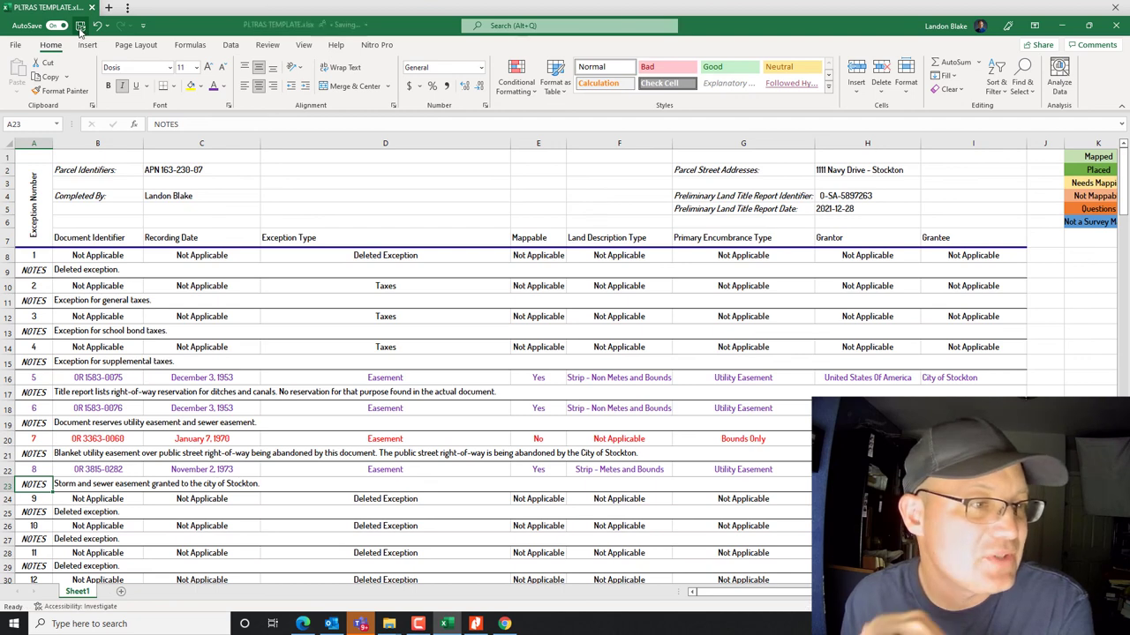